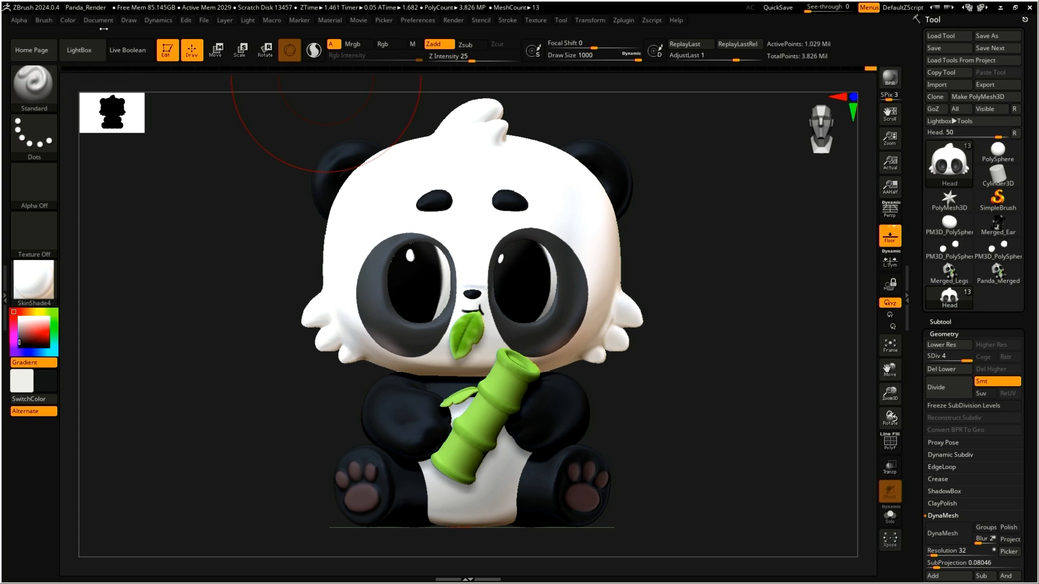
click(69, 21)
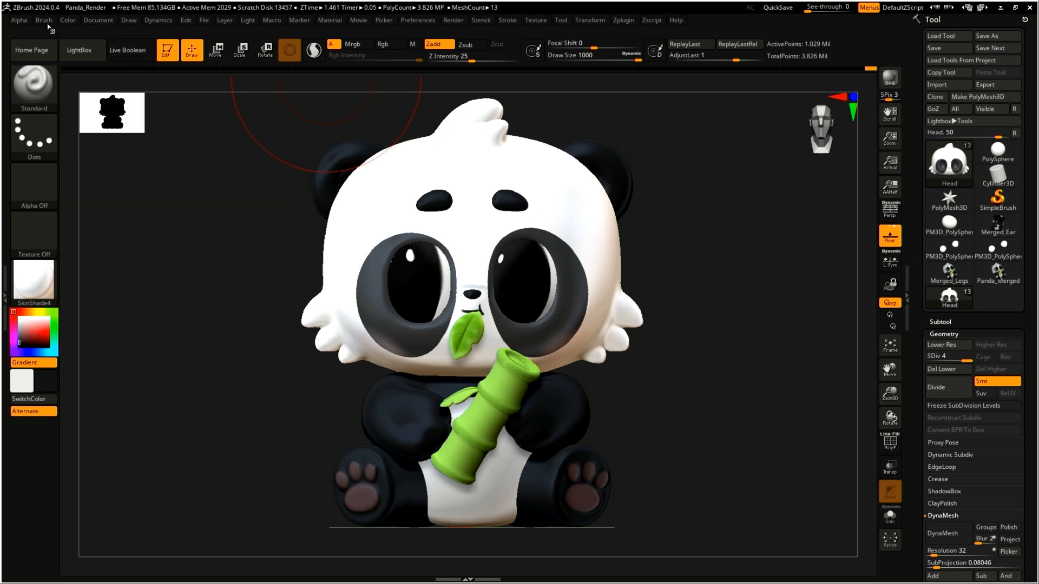
click(48, 18)
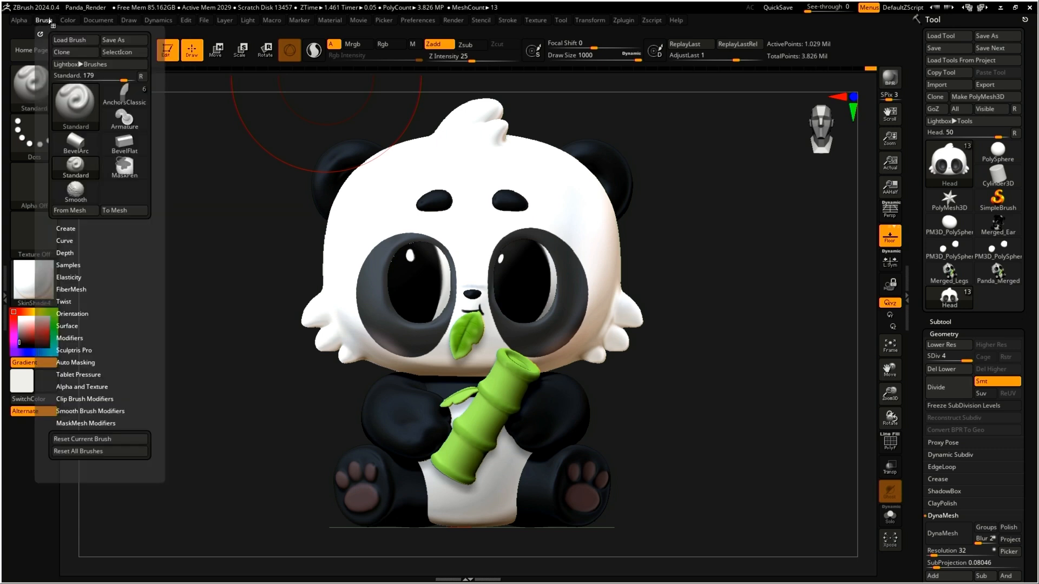
click(79, 49)
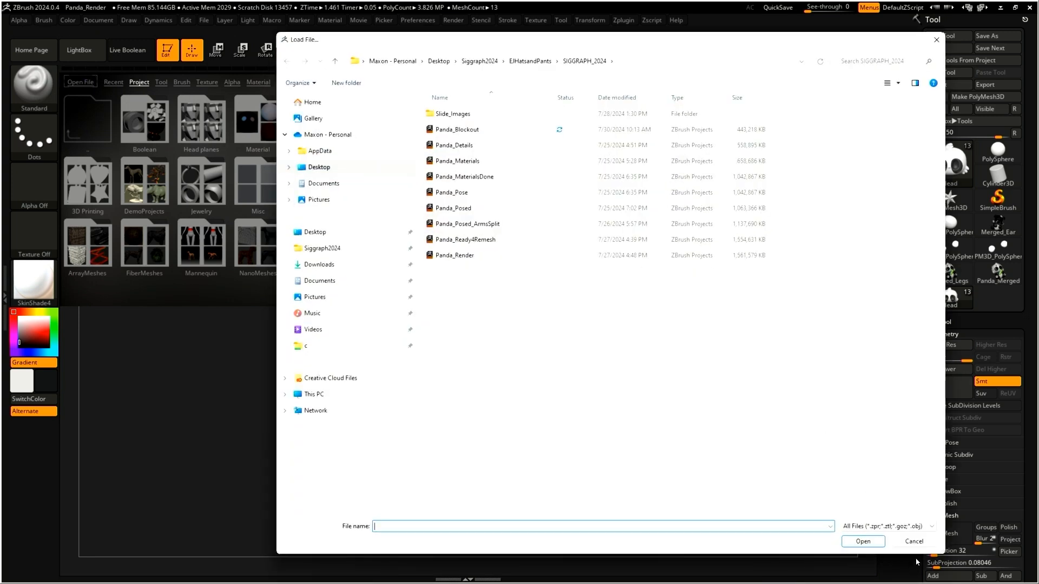
click(914, 541)
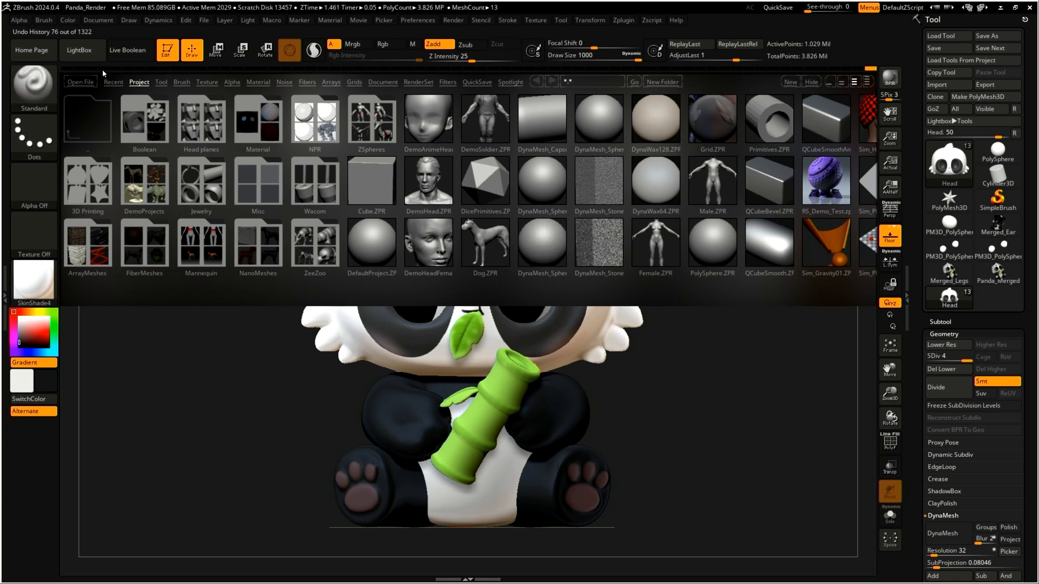
Open the DynaMesh_Sphere_64 project from the LightBox project library without saving changes to the panda project
click(87, 56)
click(89, 59)
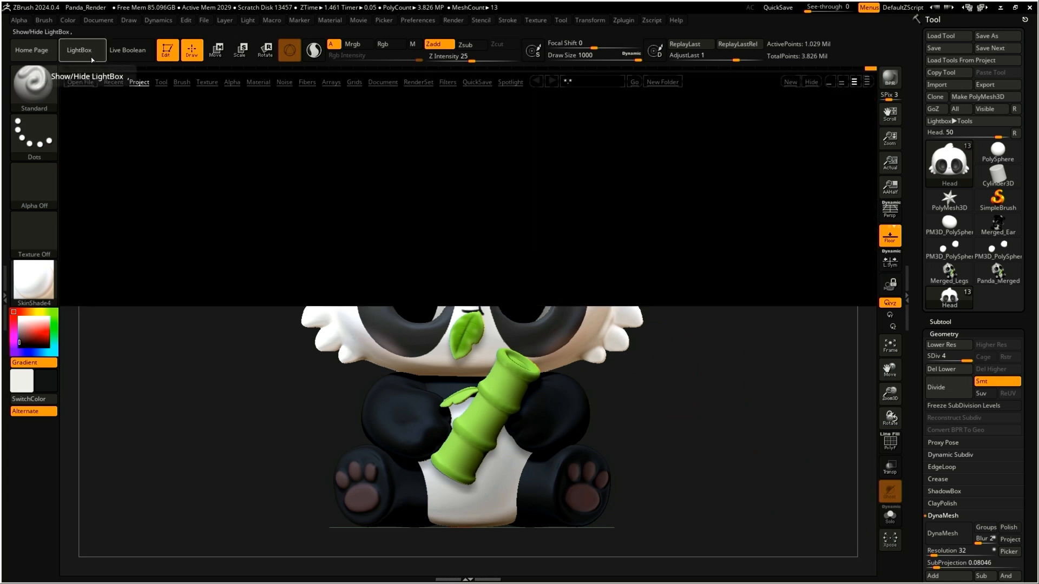
click(130, 86)
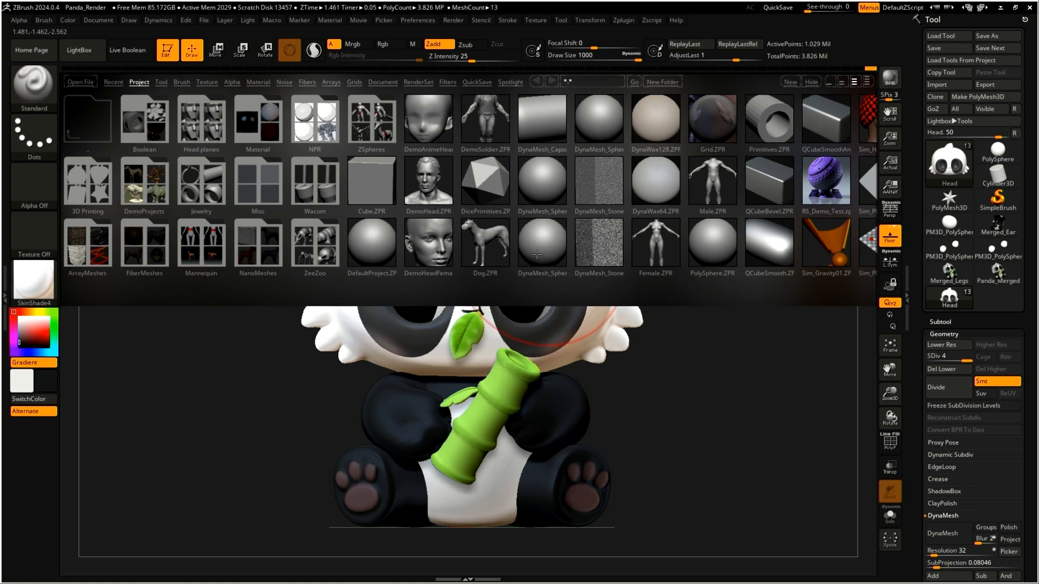
double_click(595, 118)
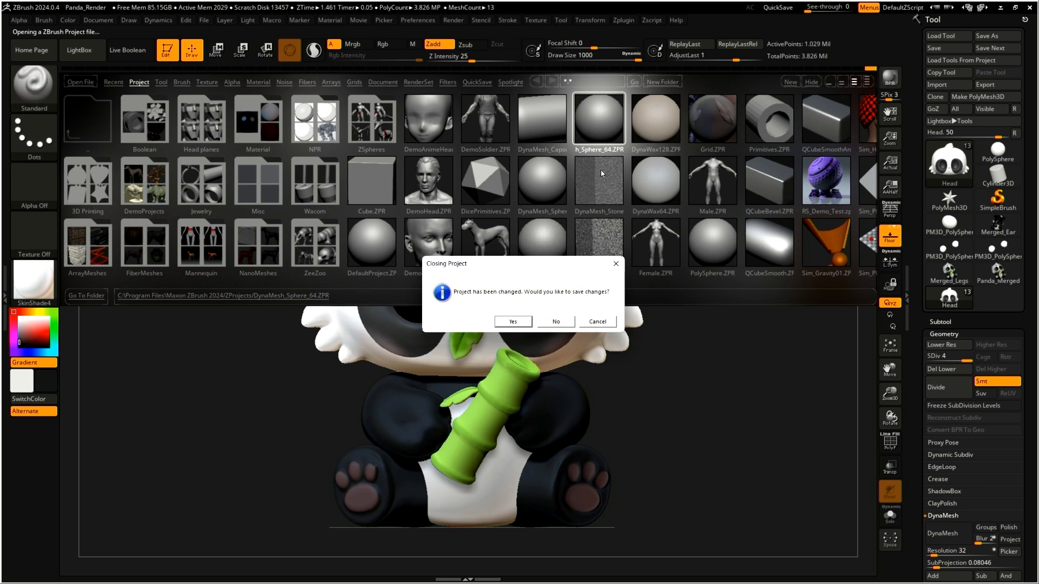
click(552, 324)
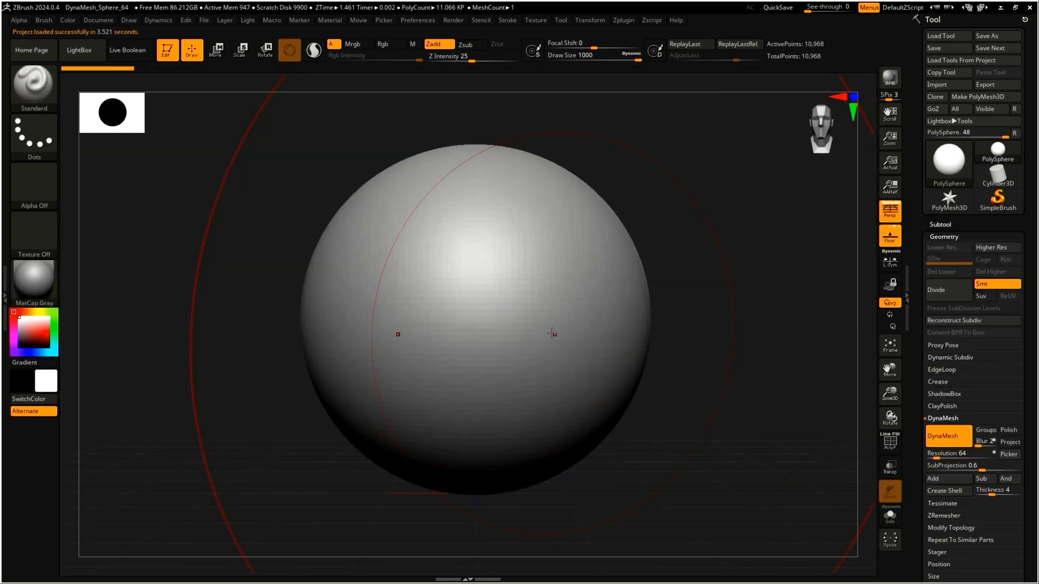
Scrub forward through the sphere's undo history and return to its first state
mouse_move(552, 333)
right_down()
mouse_move(617, 247)
mouse_move(591, 216)
mouse_move(598, 231)
mouse_move(574, 239)
mouse_move(598, 273)
mouse_move(612, 243)
mouse_move(441, 274)
mouse_move(486, 335)
mouse_move(607, 434)
mouse_move(601, 440)
mouse_move(673, 220)
mouse_move(586, 241)
mouse_move(719, 274)
mouse_move(419, 138)
right_up()
mouse_move(127, 69)
mouse_down()
mouse_move(281, 58)
mouse_move(91, 90)
mouse_move(252, 70)
mouse_move(122, 86)
mouse_move(277, 97)
mouse_move(200, 109)
mouse_move(291, 99)
mouse_up()
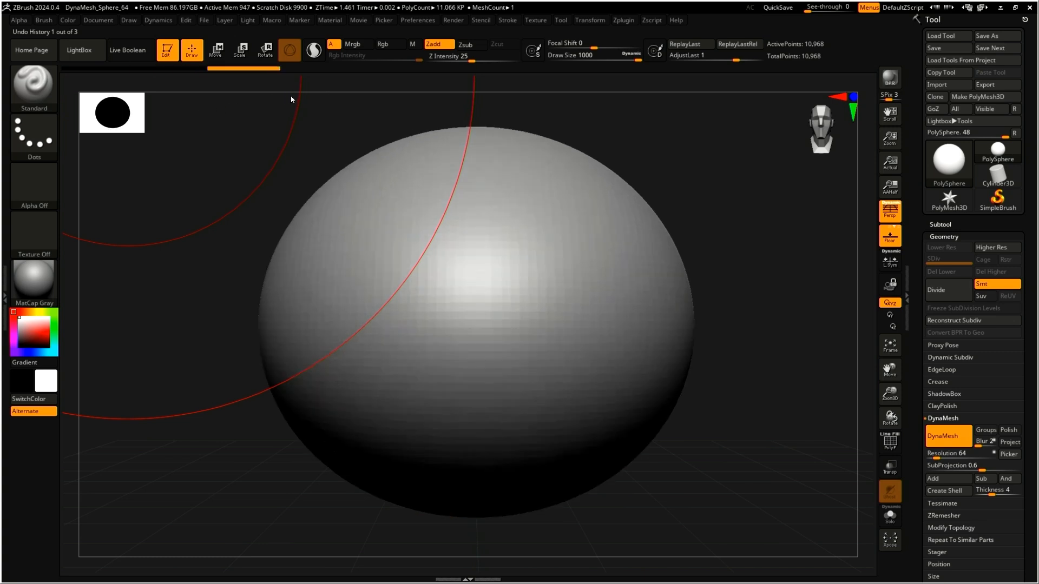
drag(226, 107, 83, 96)
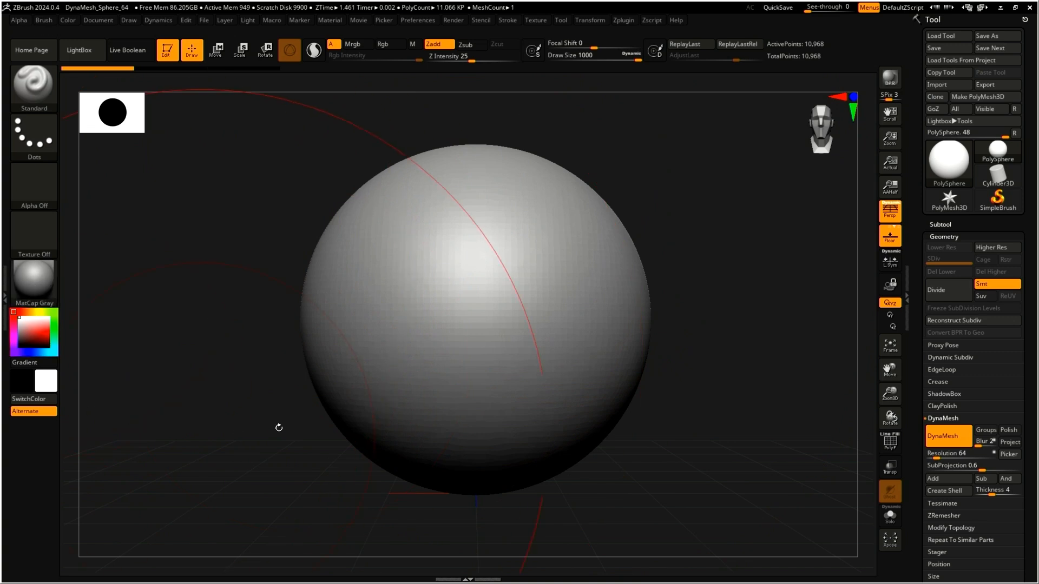
Rename the PolySphere subtool as Head
click(938, 224)
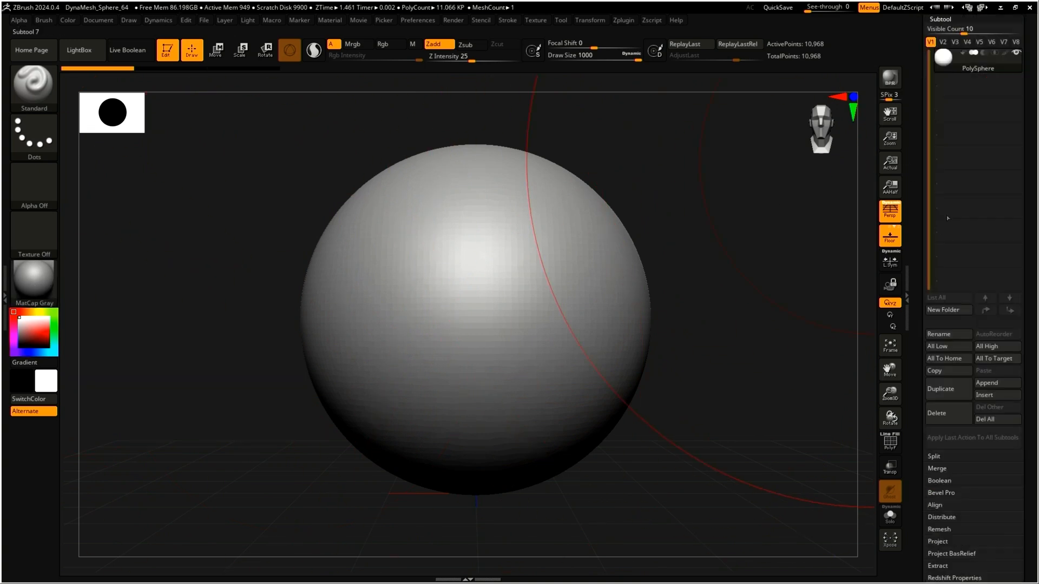
mouse_move(980, 68)
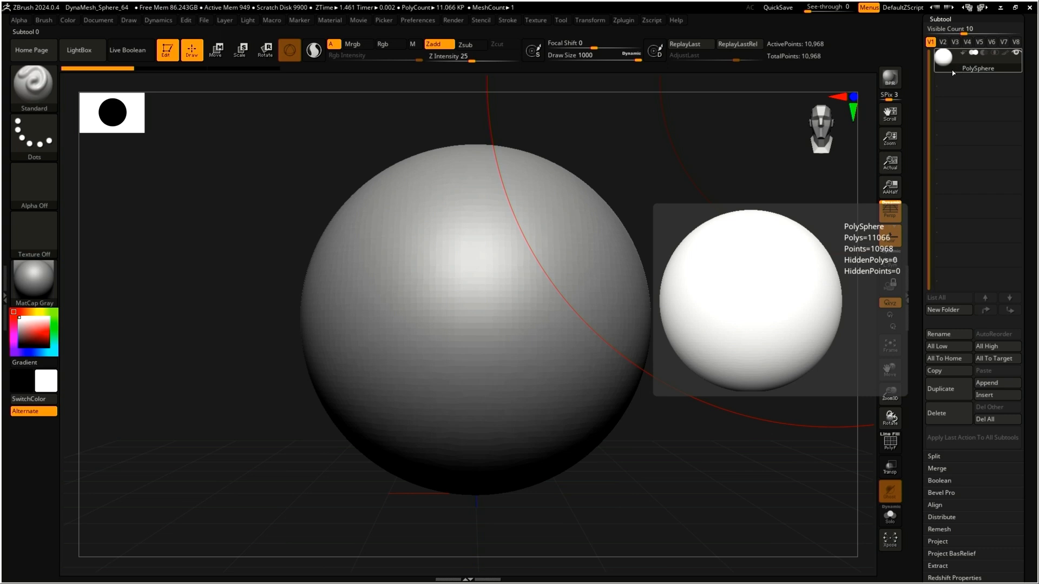
click(946, 335)
key(shift)
text(Head)
key(Return)
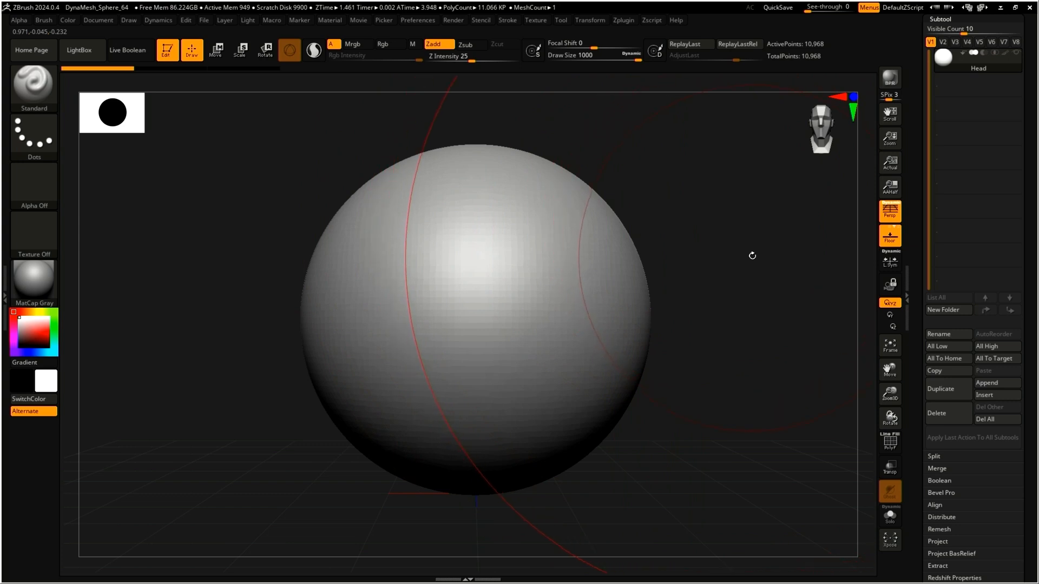
Remesh the Head sphere with DynaMesh at the existing resolution of 64
mouse_move(727, 265)
mouse_down()
mouse_move(636, 292)
mouse_move(712, 270)
mouse_move(680, 284)
mouse_move(688, 255)
mouse_up()
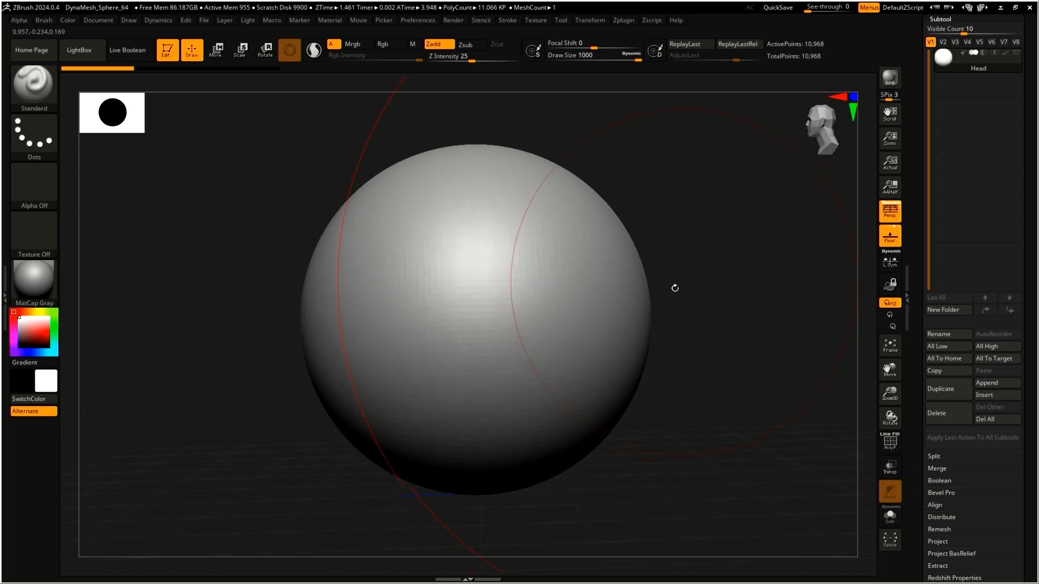
key(ctrl)
ctrl+drag(703, 293, 706, 288)
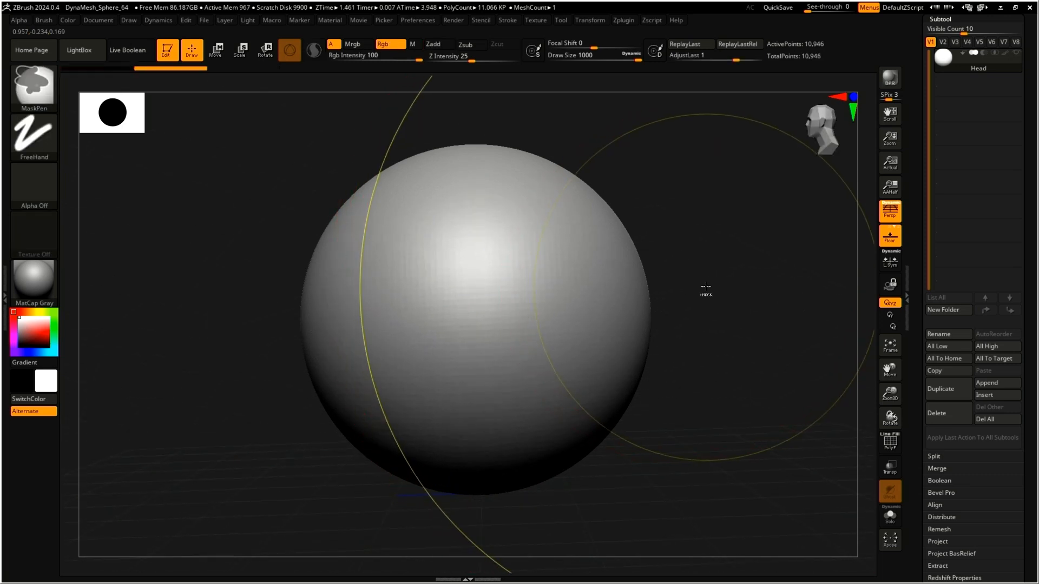
ctrl+drag(731, 219, 694, 256)
Examine the Head sphere at different distances and angles, ending in a straight front view
mouse_move(759, 273)
alt+mouse_down()
mouse_move(735, 196)
mouse_move(714, 185)
mouse_move(707, 216)
mouse_move(618, 186)
mouse_move(585, 206)
mouse_move(658, 262)
mouse_move(742, 238)
alt+mouse_up()
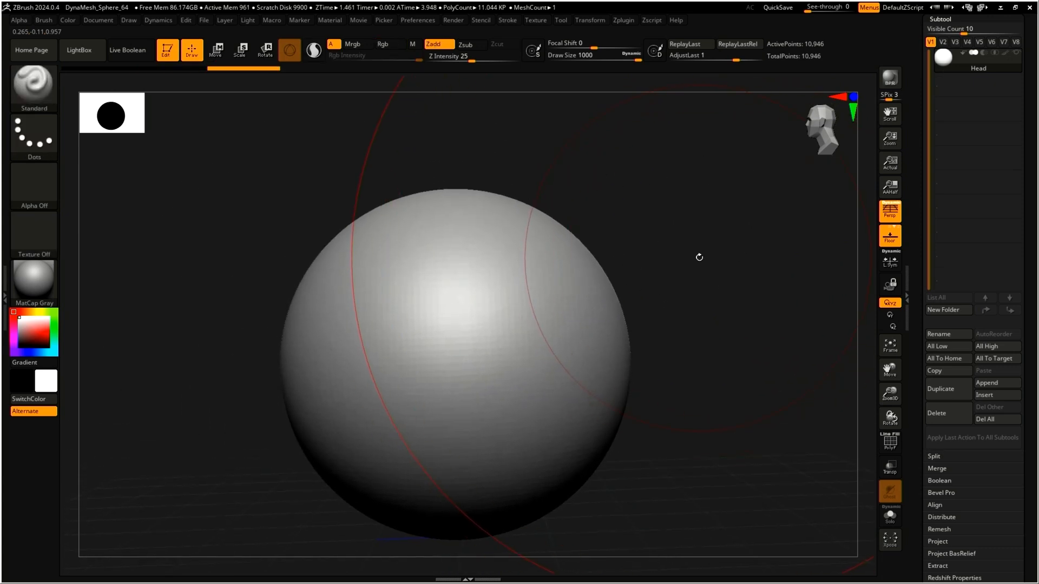
mouse_move(682, 287)
alt+mouse_down()
mouse_move(718, 260)
mouse_move(795, 248)
mouse_move(635, 288)
mouse_move(802, 255)
mouse_move(683, 279)
mouse_move(707, 269)
mouse_move(673, 290)
mouse_move(722, 277)
mouse_move(708, 283)
mouse_move(719, 294)
alt+mouse_up()
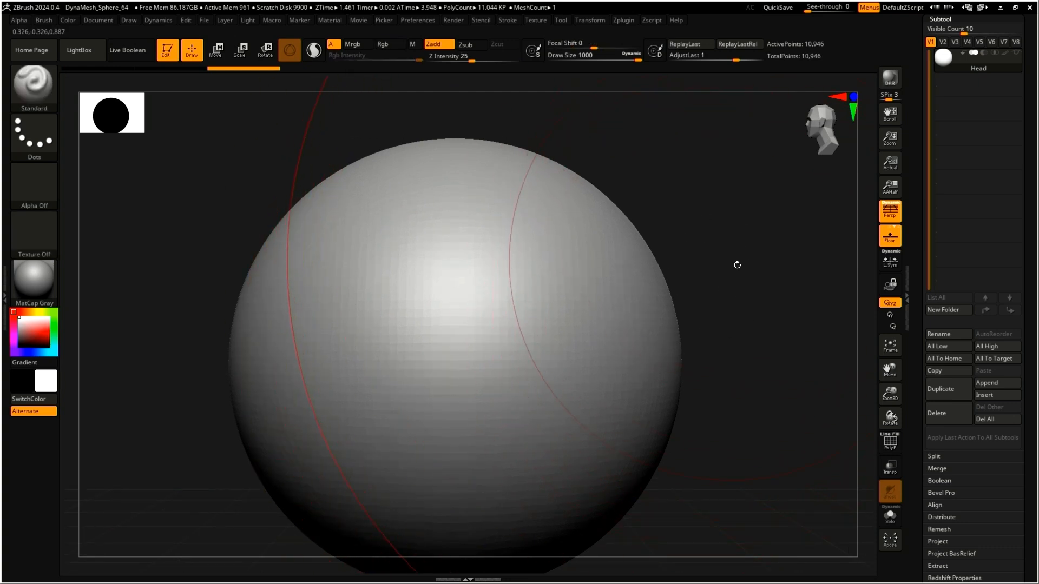
right_drag(733, 253, 715, 255)
mouse_move(568, 308)
alt+right_down()
mouse_move(455, 324)
mouse_move(505, 309)
mouse_move(476, 325)
mouse_move(530, 334)
mouse_move(525, 328)
mouse_move(598, 290)
mouse_move(522, 309)
mouse_move(648, 272)
mouse_move(580, 301)
mouse_move(596, 281)
mouse_move(413, 455)
alt+right_up()
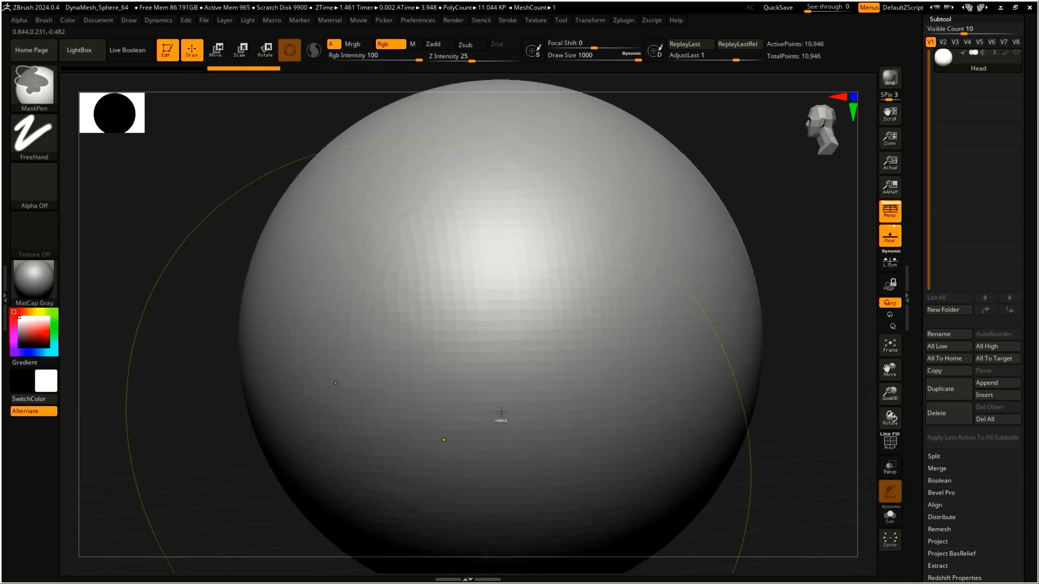
mouse_move(818, 257)
alt+right_down()
mouse_move(635, 270)
mouse_move(726, 315)
mouse_move(768, 312)
mouse_move(801, 258)
mouse_move(768, 220)
mouse_move(749, 255)
mouse_move(765, 254)
mouse_move(719, 243)
mouse_move(708, 263)
alt+right_up()
mouse_move(674, 293)
ctrl+right_down()
mouse_move(495, 379)
mouse_move(464, 377)
mouse_move(668, 285)
mouse_move(690, 251)
mouse_move(496, 394)
mouse_move(592, 323)
mouse_move(579, 327)
ctrl+right_up()
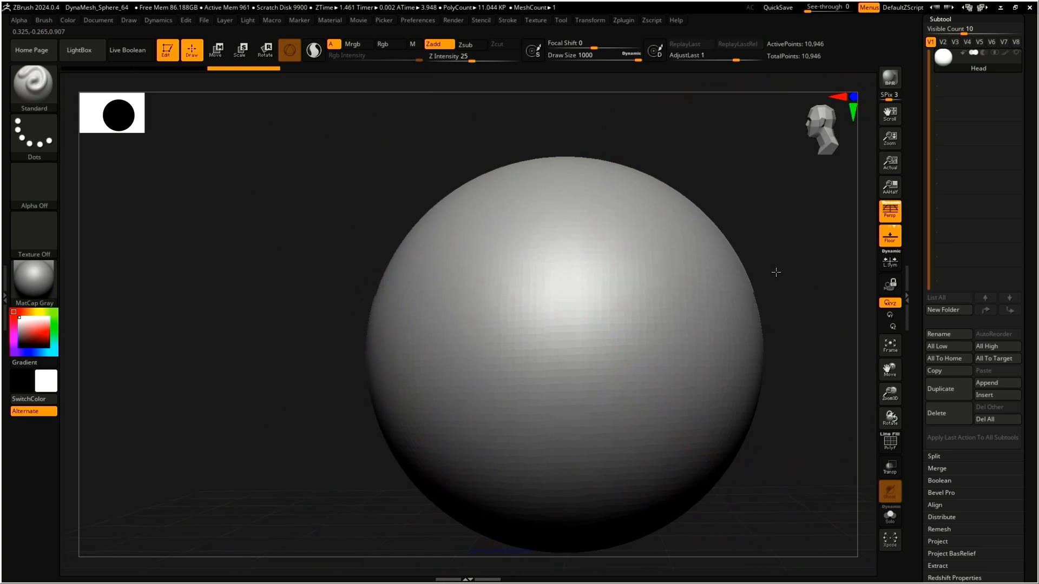
mouse_move(788, 269)
ctrl+right_down()
mouse_move(945, 256)
mouse_move(674, 330)
mouse_move(838, 284)
mouse_move(728, 311)
mouse_move(646, 343)
ctrl+right_up()
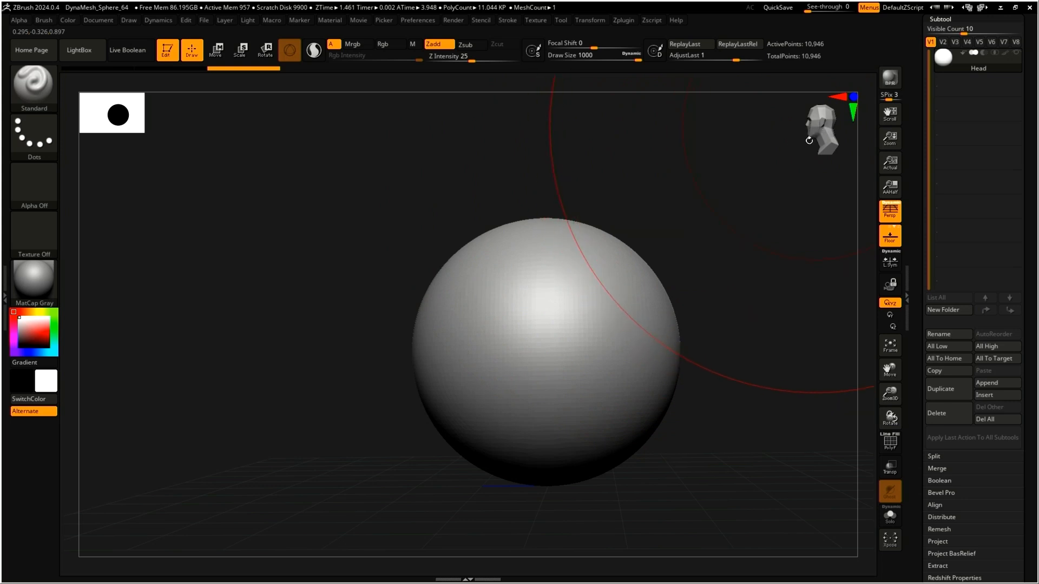
mouse_move(811, 126)
mouse_down()
mouse_move(830, 132)
mouse_move(830, 164)
mouse_move(826, 140)
mouse_move(799, 132)
mouse_move(820, 130)
mouse_up()
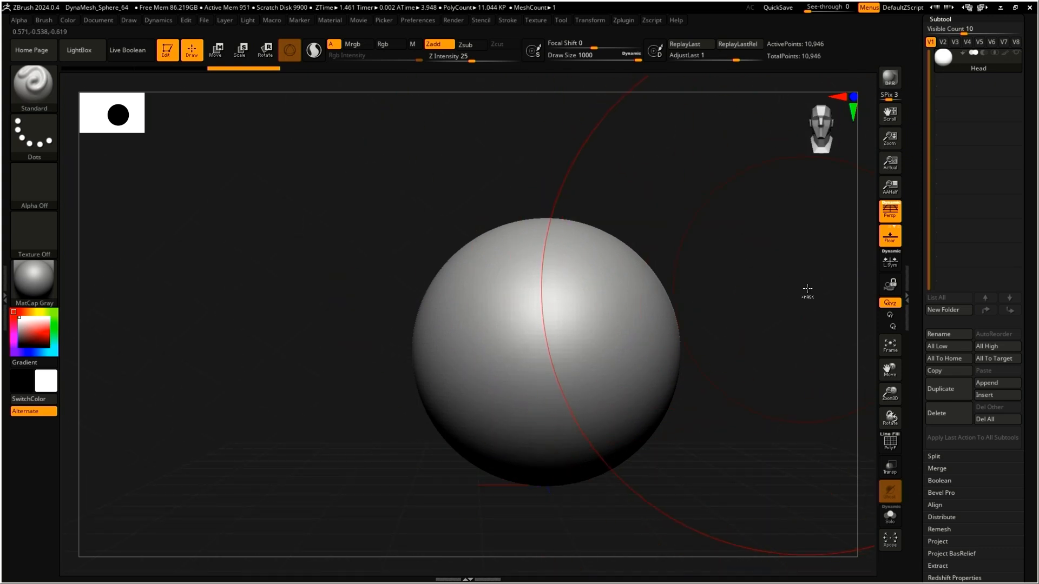
Update the Head sphere's DynaMesh once more from the front view
key(ctrl)
mouse_move(760, 296)
mouse_down()
mouse_move(753, 266)
mouse_move(677, 232)
mouse_move(671, 257)
mouse_up()
ctrl+right_drag(531, 316, 557, 290)
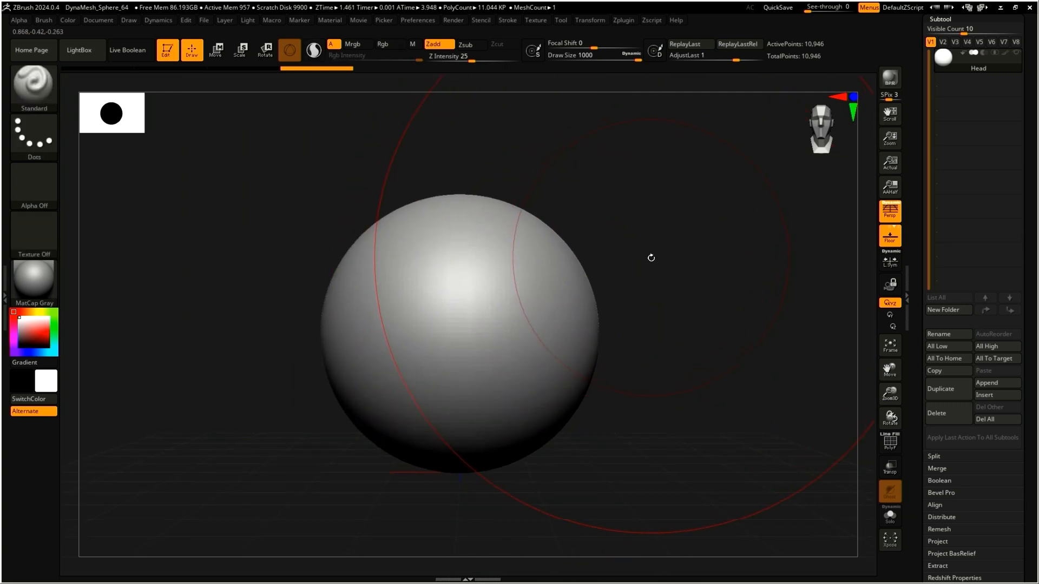
alt+right_drag(651, 255, 659, 243)
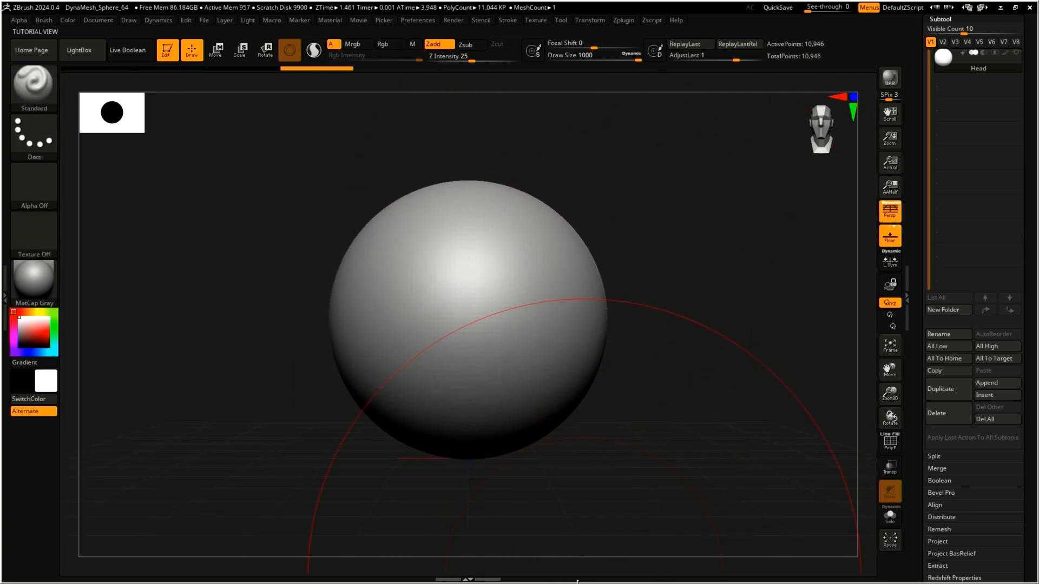
Switch to the slideshow to examine the panda sketch and finished render, and return to ZBrush
key(super)
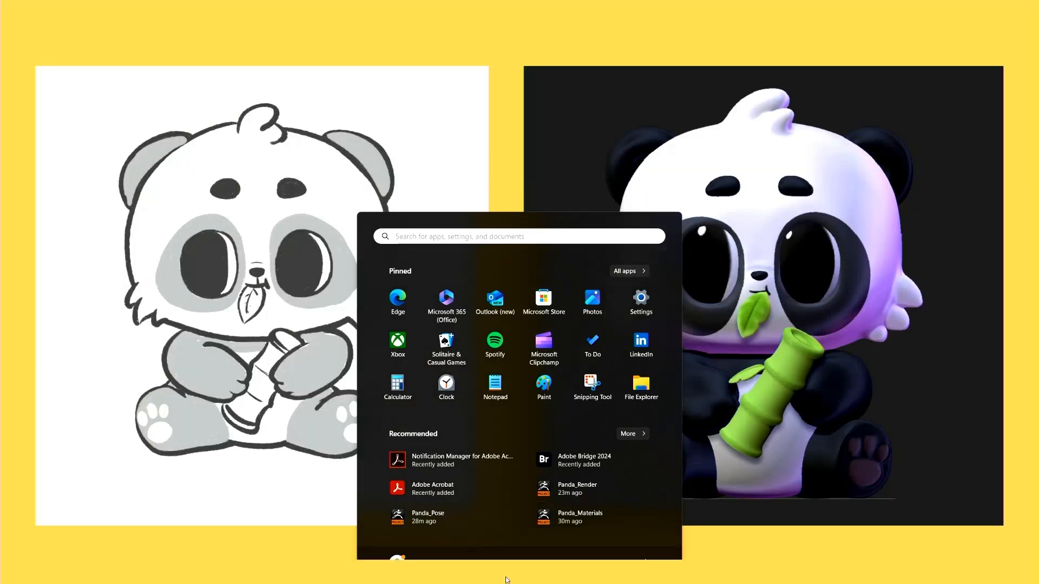
click(507, 580)
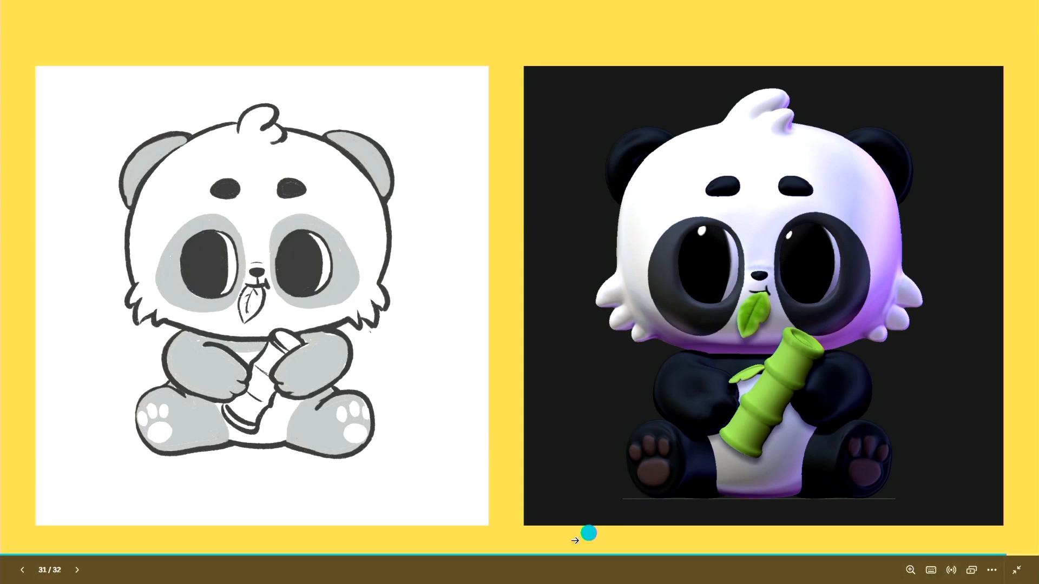
key(super)
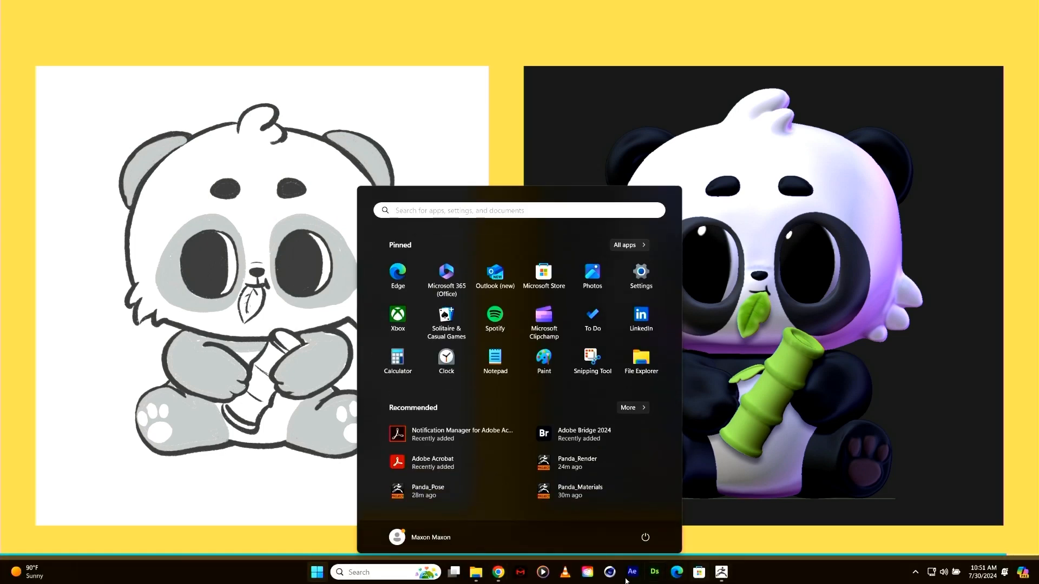
click(722, 572)
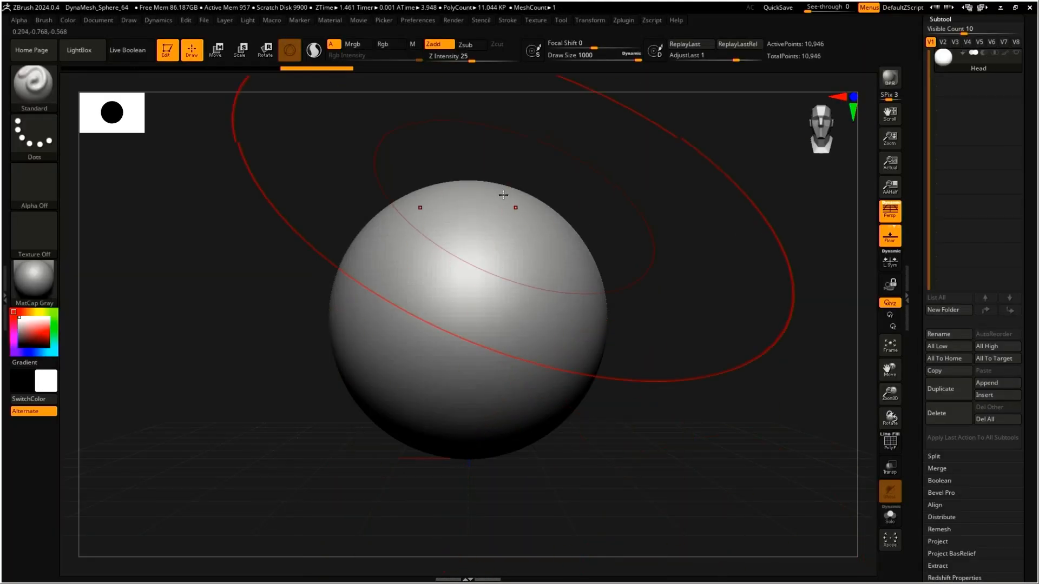
Browse the sculpting brushes, filtering them to names starting with M, and leave without choosing one
click(40, 82)
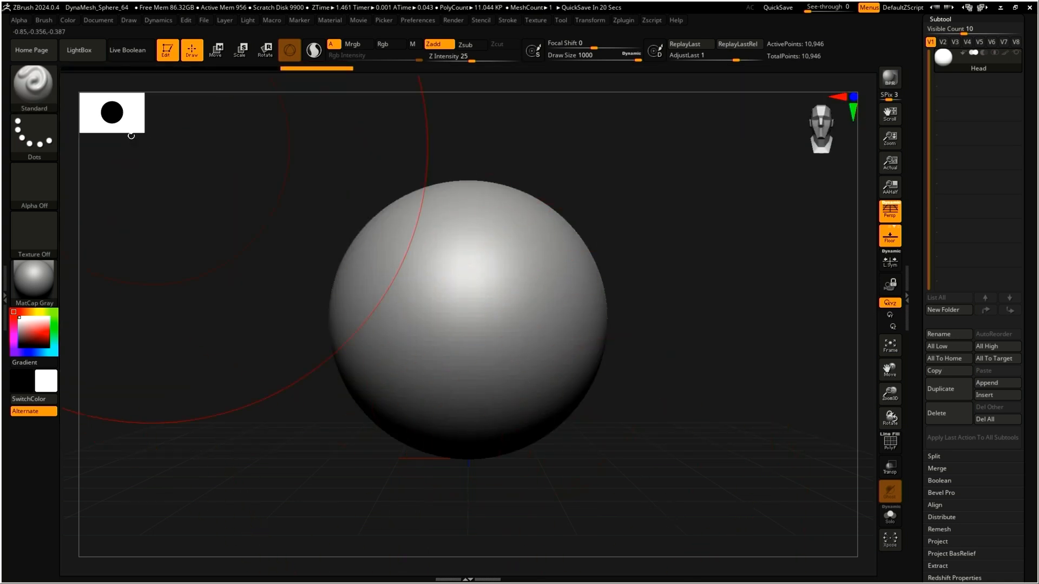
click(30, 84)
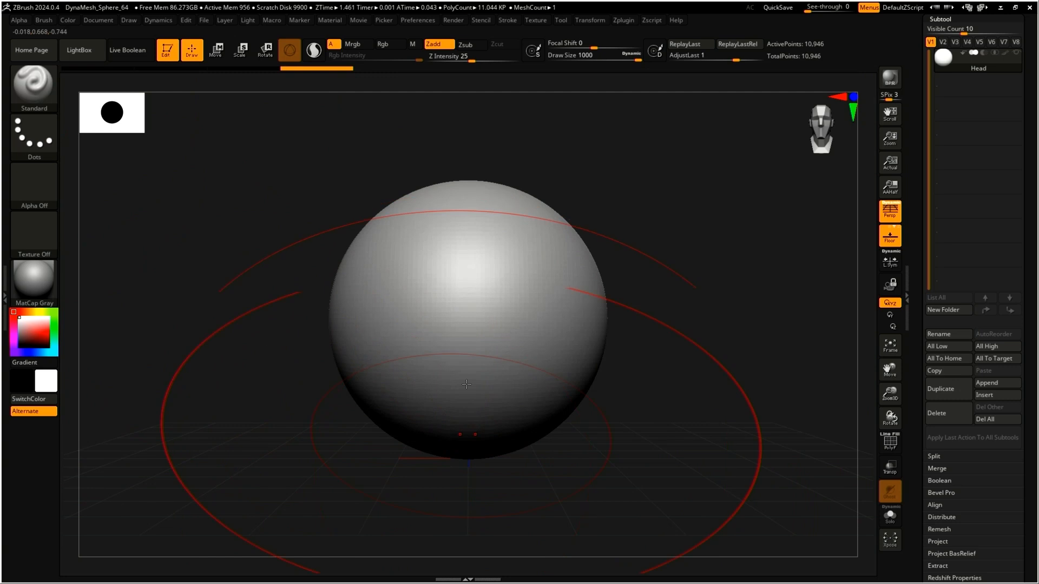
key(b)
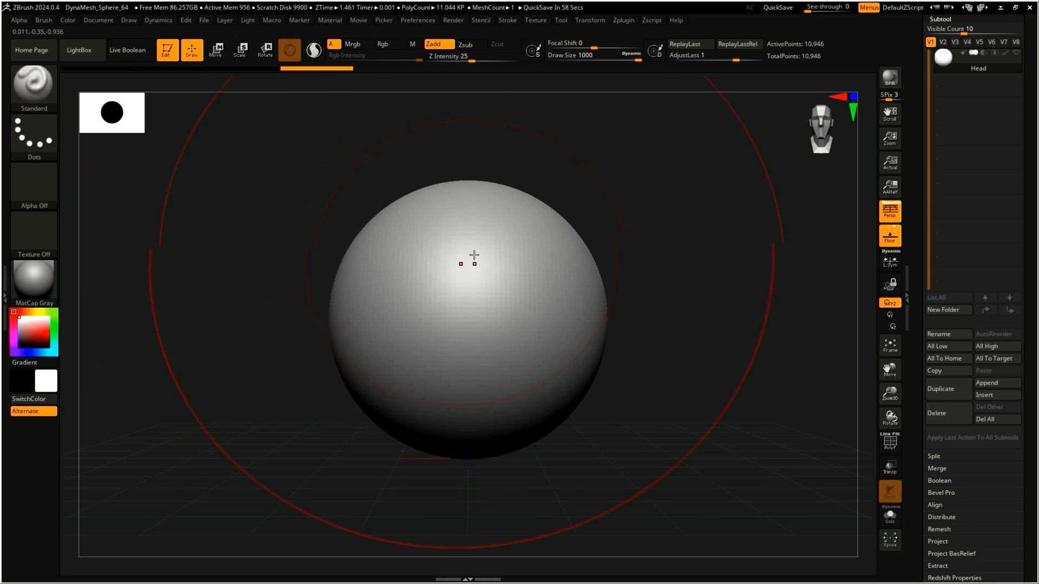
key(b)
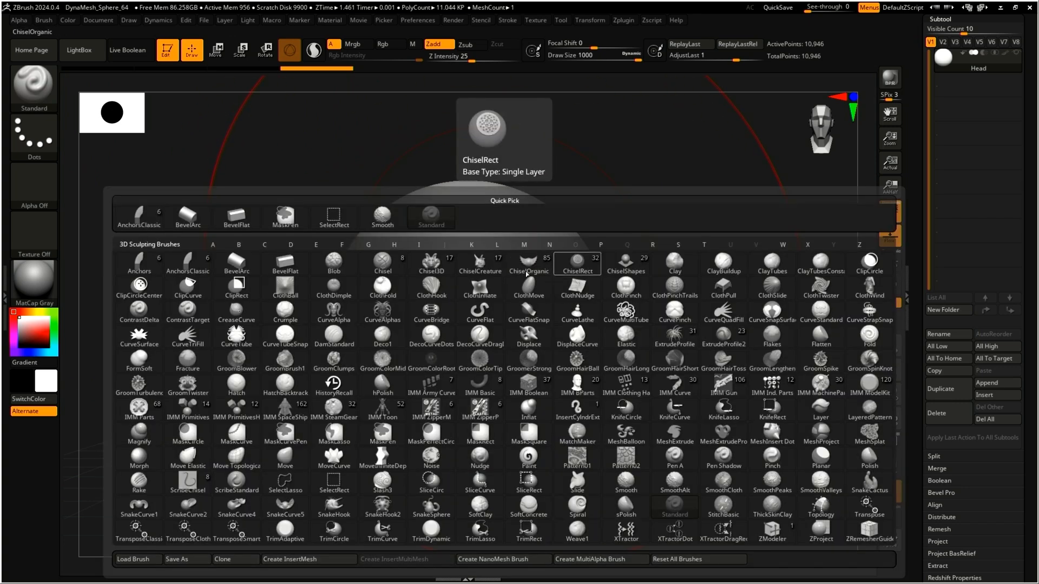
click(526, 248)
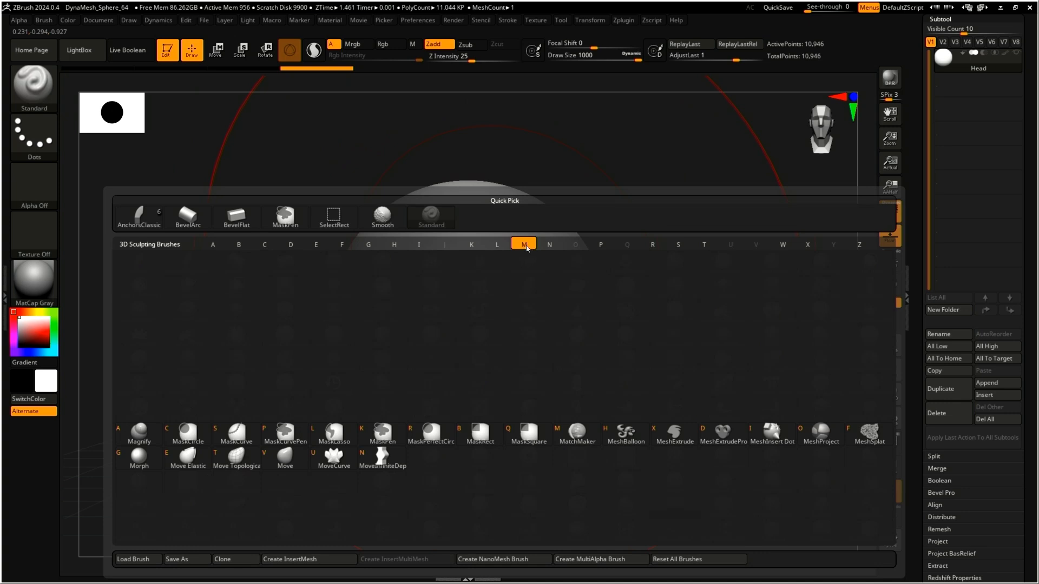
click(524, 251)
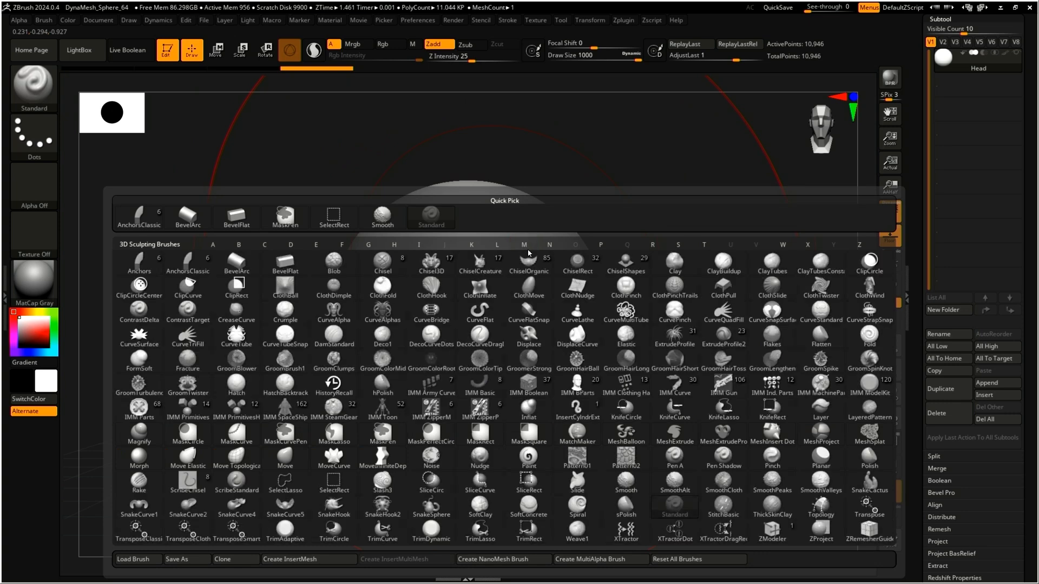
click(524, 247)
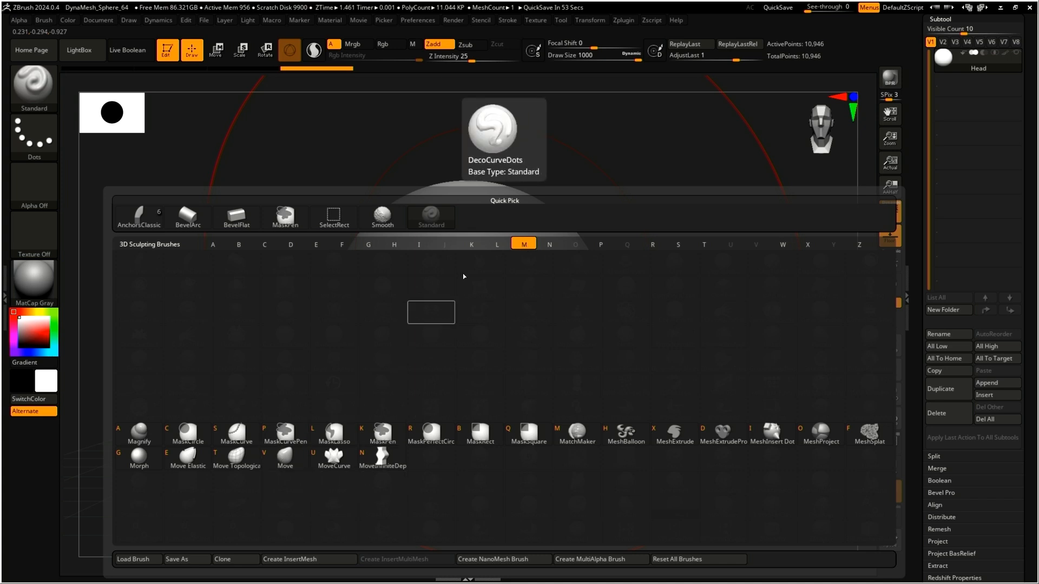
key(Escape)
Choose the Move brush and test it by pulling the sides of the Head sphere outward
key(b)
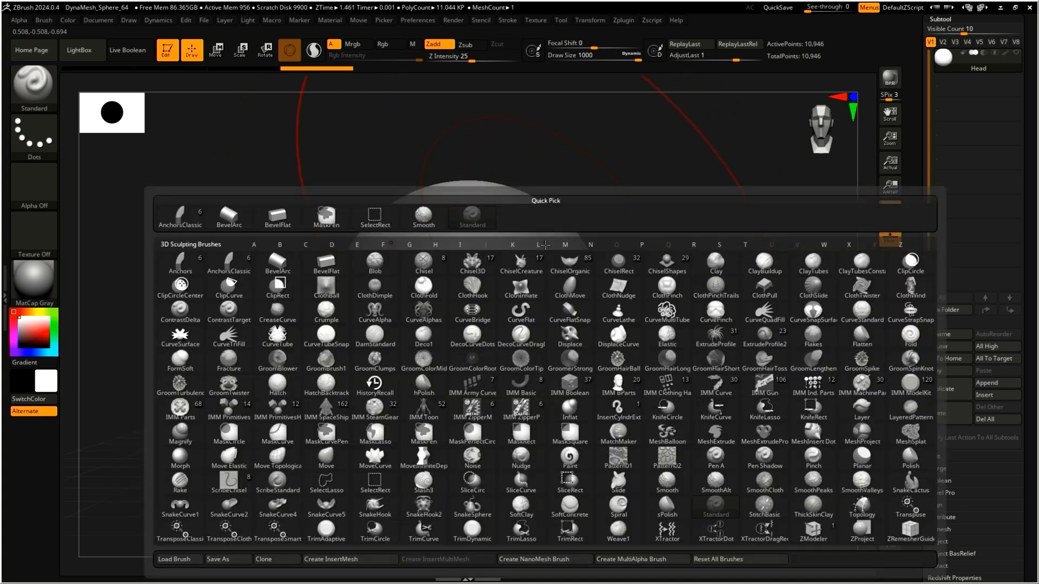
key(m)
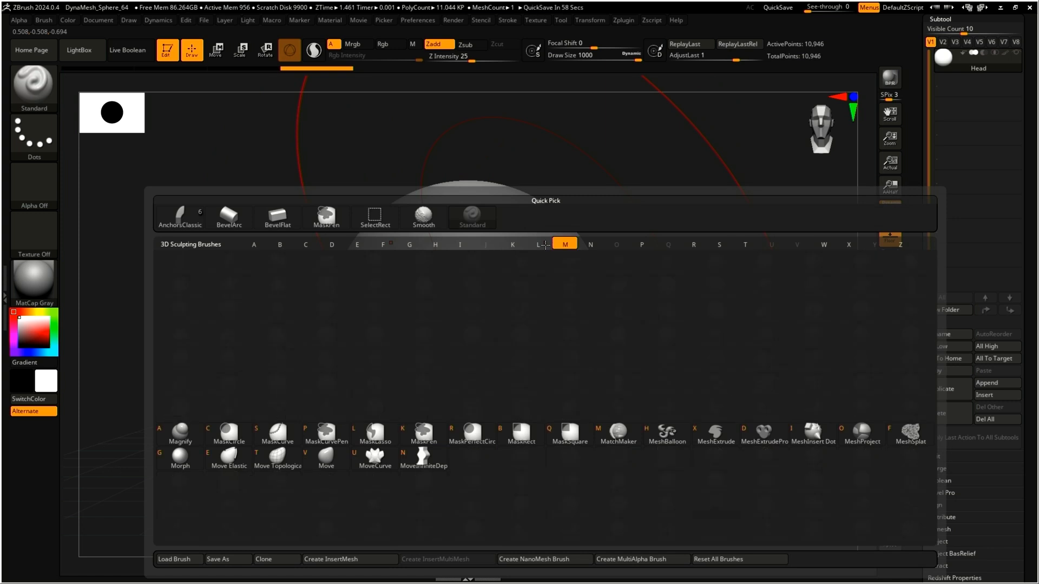
key(v)
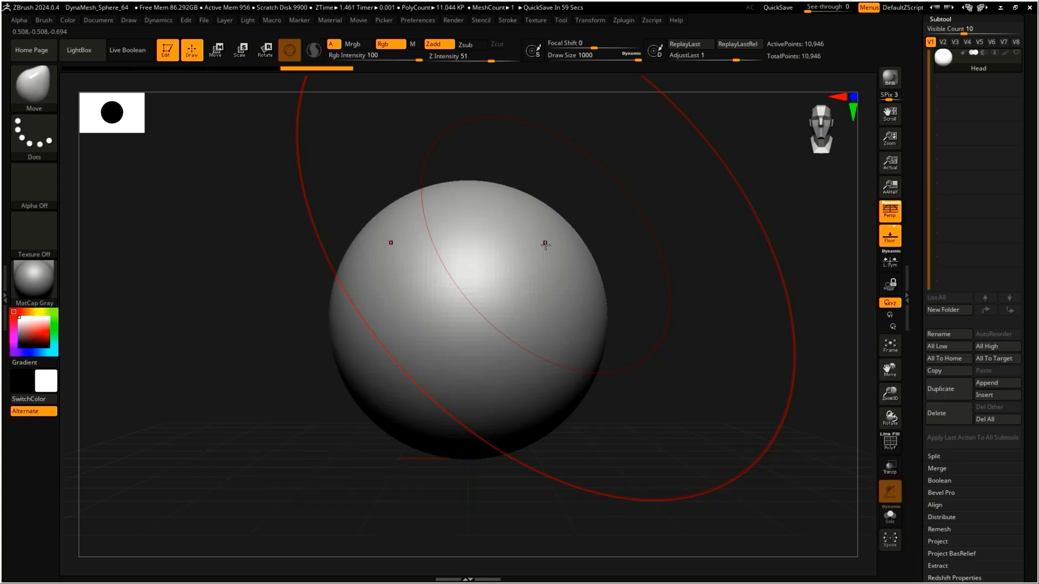
key(b)
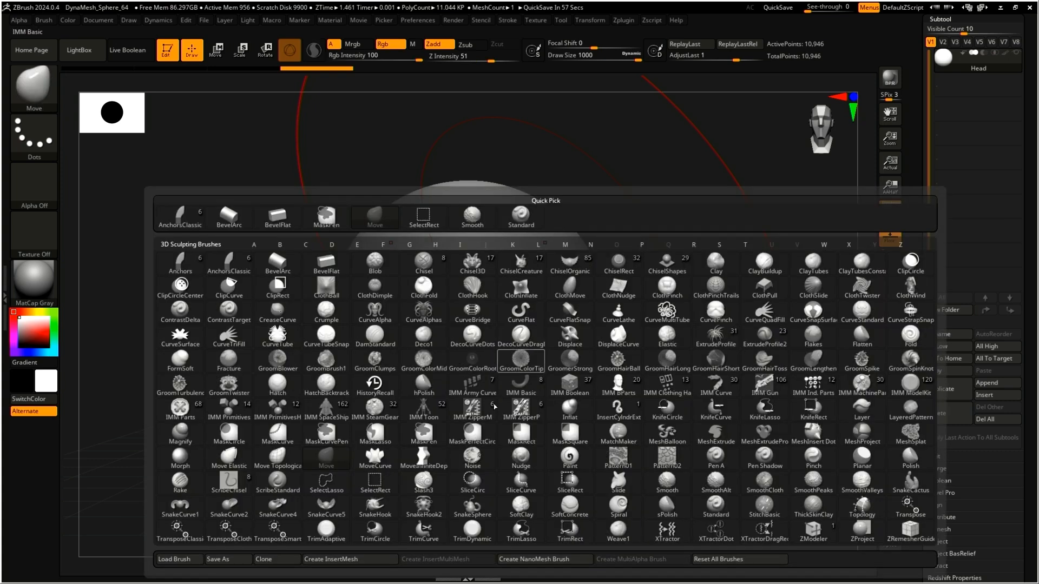
key(m)
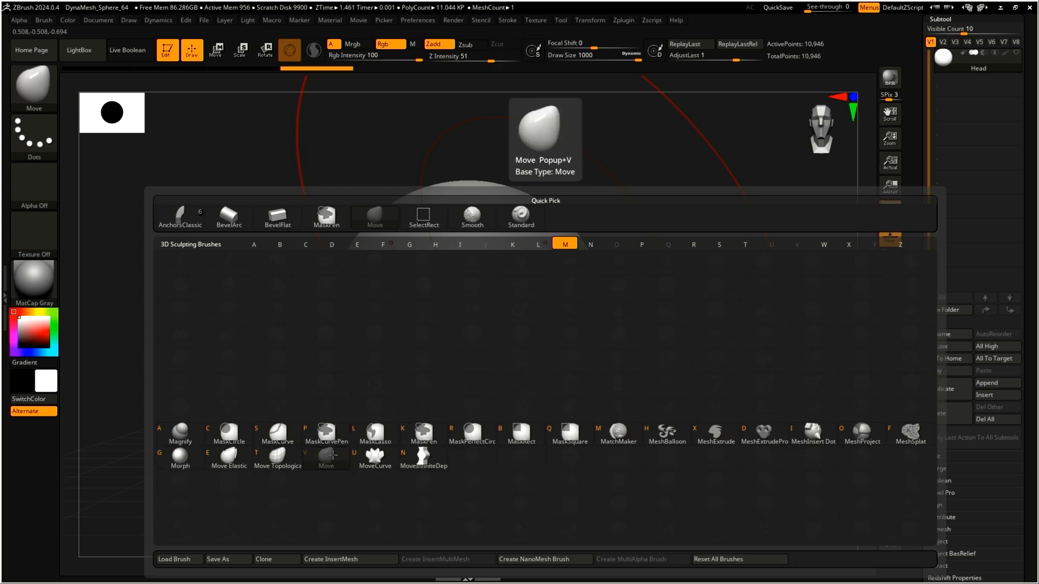
click(330, 451)
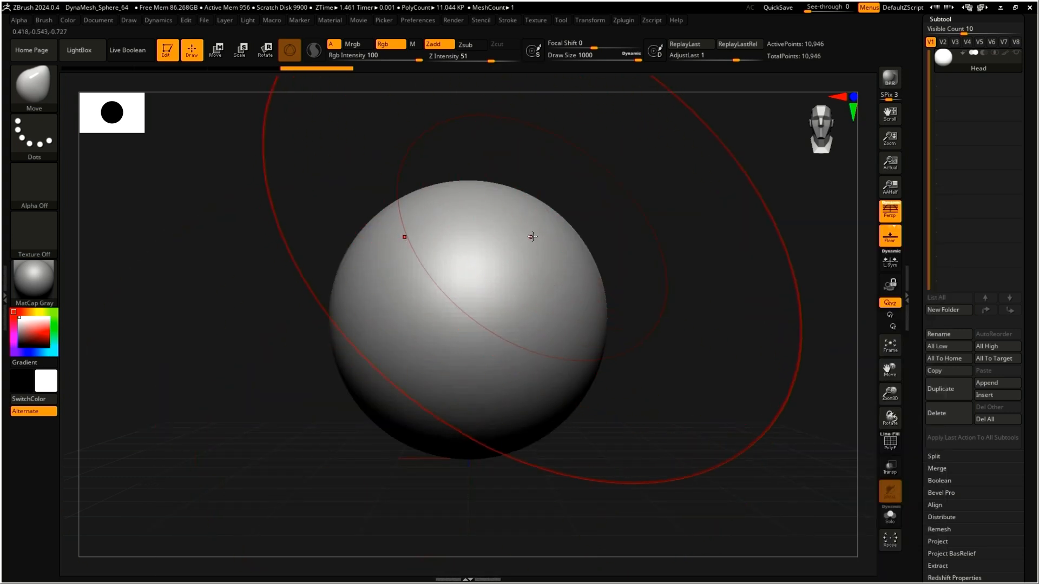
mouse_move(554, 238)
mouse_down()
mouse_move(589, 216)
mouse_move(582, 415)
mouse_up()
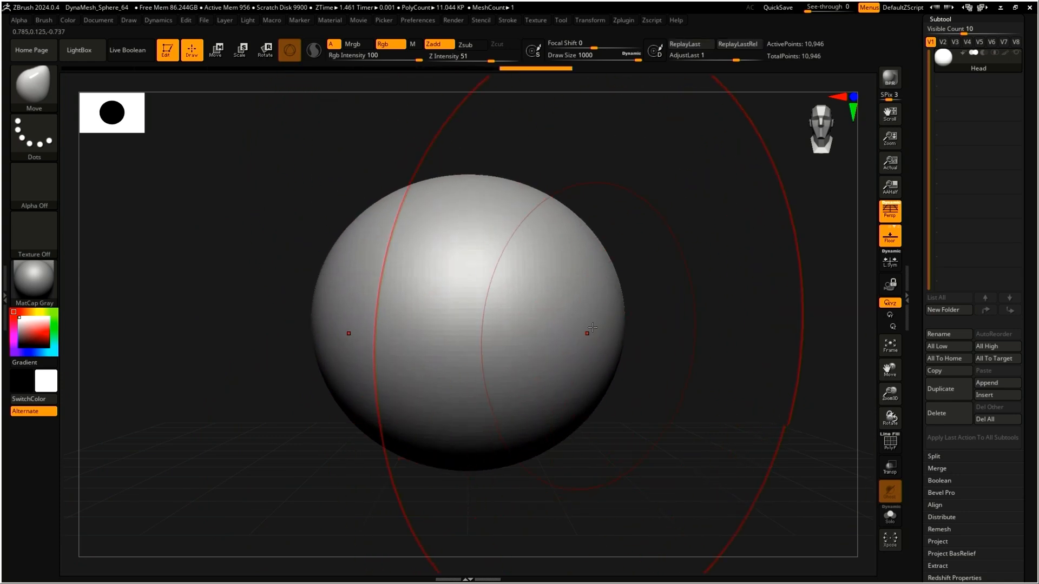
mouse_move(567, 276)
right_down()
mouse_move(538, 273)
mouse_move(589, 265)
right_up()
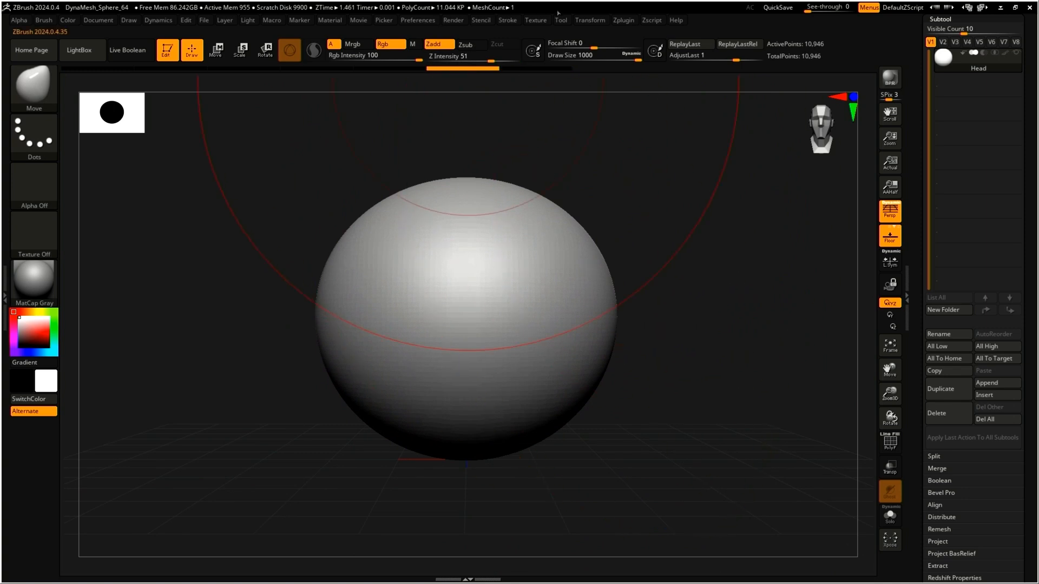
Enable Z-axis symmetry alongside X, try it with a few Move strokes on the Head, and undo the test strokes
click(595, 21)
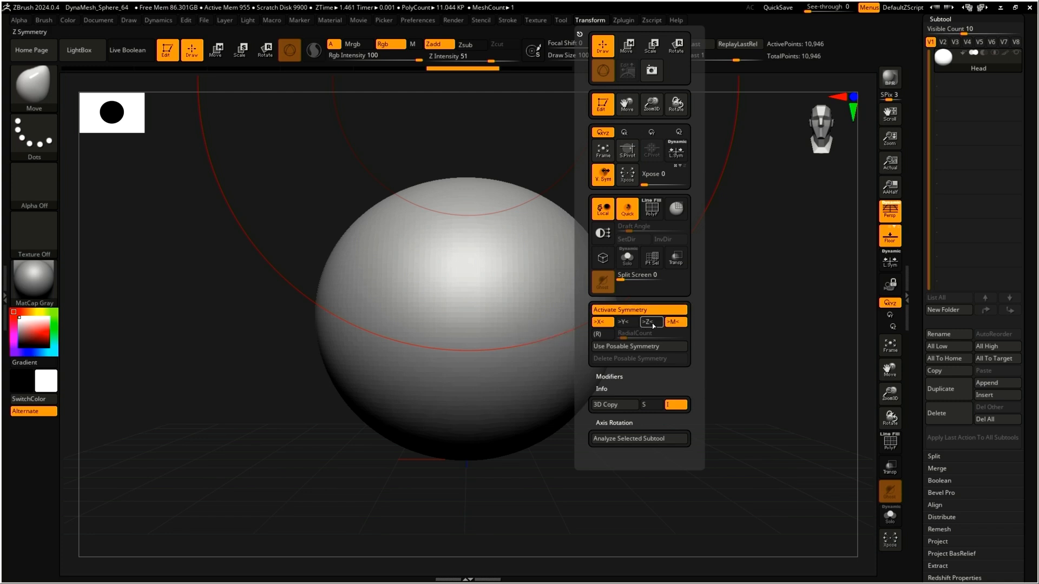
mouse_move(631, 362)
mouse_down()
mouse_move(505, 366)
mouse_move(518, 362)
mouse_up()
drag(588, 368, 591, 356)
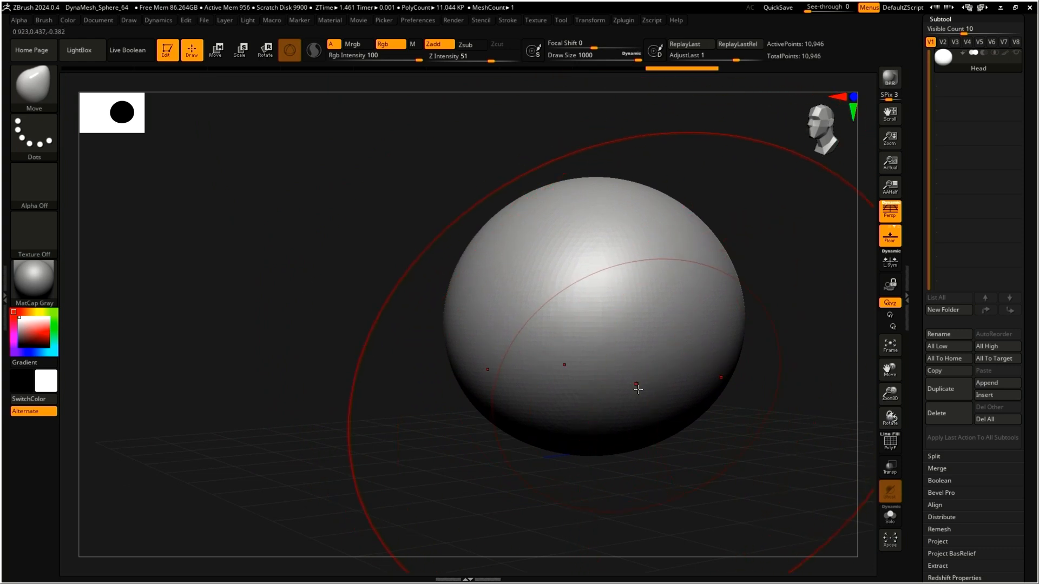
key(ctrl+z)
key(ctrl+z)
key(ctrl+z)
key(ctrl+z)
Compare the Head with and without perspective distortion, leave perspective off, and return to a straight front view
drag(788, 287, 842, 224)
click(891, 215)
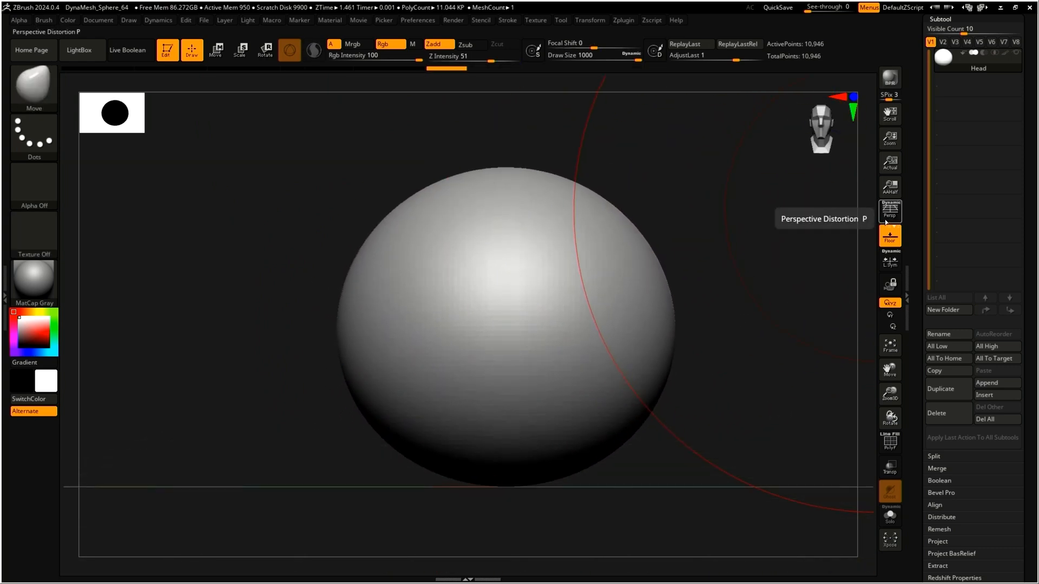
click(892, 218)
click(891, 217)
click(890, 218)
click(890, 219)
click(891, 216)
click(891, 217)
click(891, 216)
click(891, 216)
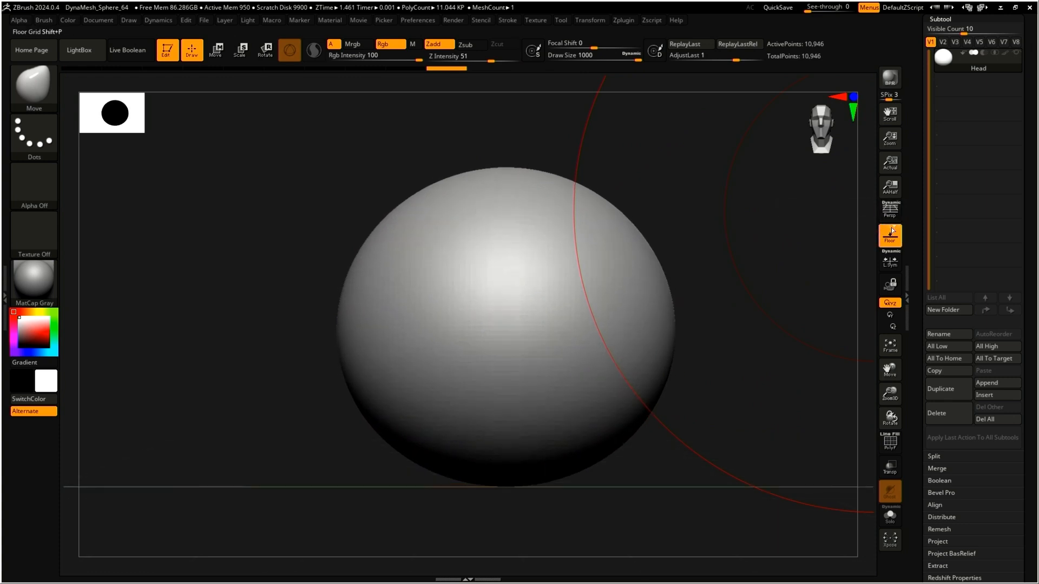
click(890, 217)
mouse_move(781, 294)
mouse_down()
mouse_move(749, 307)
mouse_move(763, 301)
mouse_move(735, 343)
mouse_move(754, 306)
mouse_move(779, 289)
mouse_up()
click(889, 214)
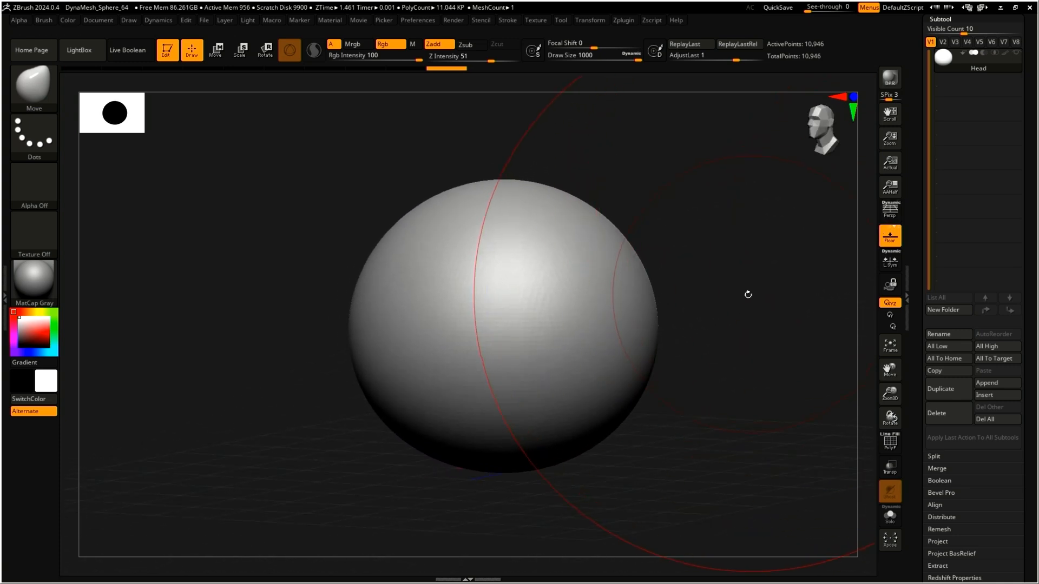
drag(714, 313, 724, 309)
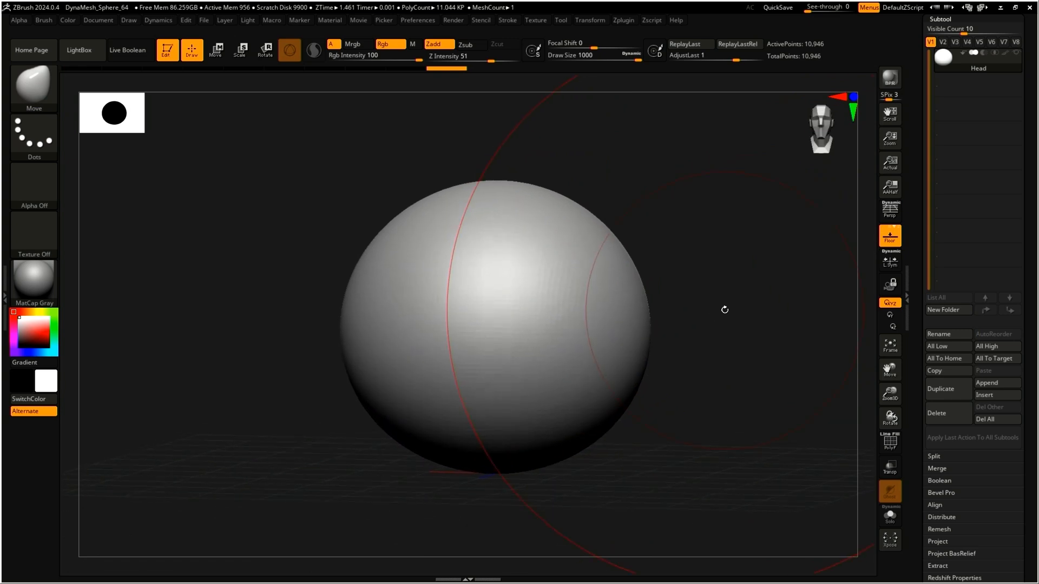
mouse_move(724, 262)
mouse_down()
mouse_move(725, 290)
mouse_move(650, 434)
mouse_move(628, 425)
mouse_up()
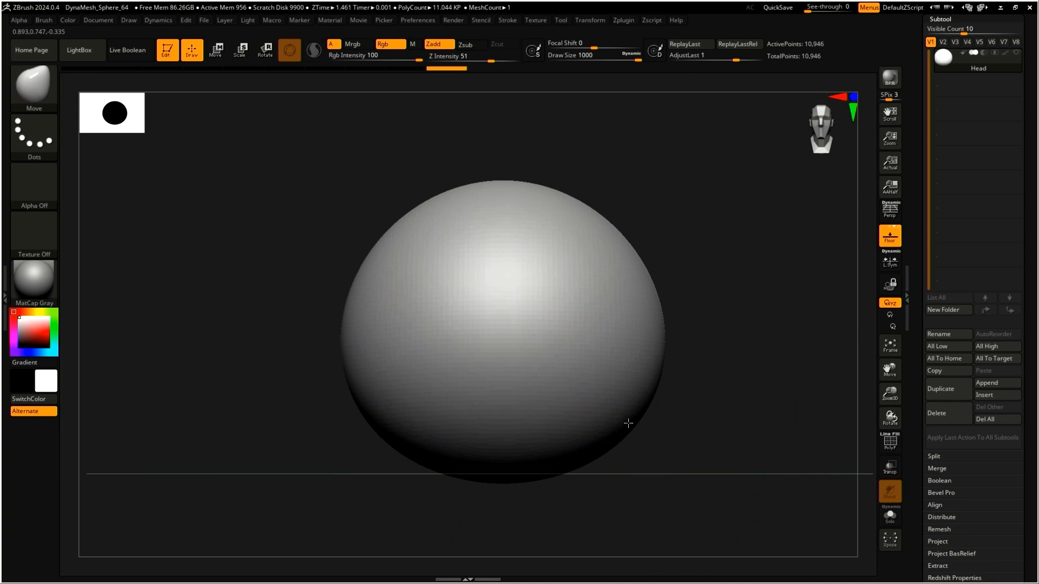
Widen the Head from the front view with Move strokes along its sides, lower corners and upper edge
drag(575, 215, 581, 222)
drag(412, 351, 383, 396)
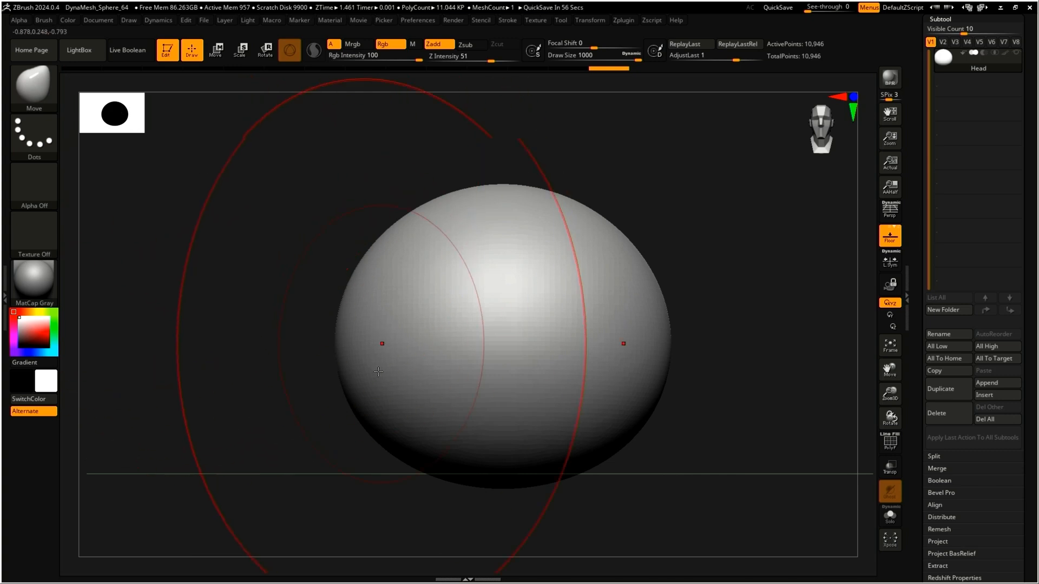
drag(375, 428, 369, 440)
drag(381, 281, 375, 269)
drag(380, 233, 373, 220)
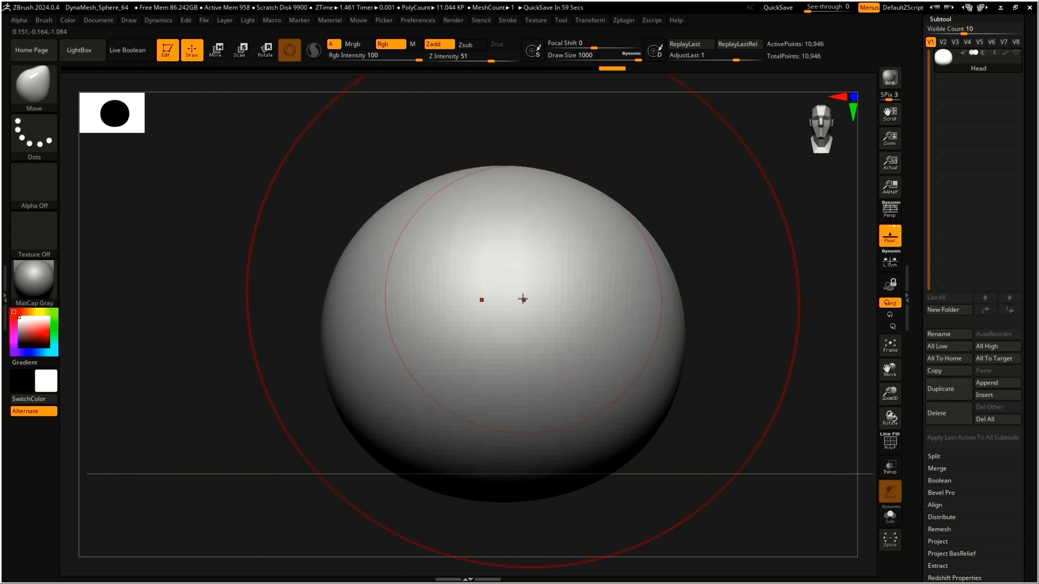
drag(392, 360, 385, 358)
Pull the Head outward in side view with the Move brush so it becomes deeper and fuller near its base
mouse_move(668, 234)
right_down()
mouse_move(624, 232)
mouse_move(592, 247)
right_up()
alt+drag(503, 301, 345, 301)
mouse_move(355, 354)
alt+mouse_down()
mouse_move(320, 321)
mouse_move(355, 317)
mouse_move(309, 320)
mouse_move(380, 310)
mouse_move(322, 323)
mouse_move(371, 320)
mouse_move(321, 337)
alt+mouse_up()
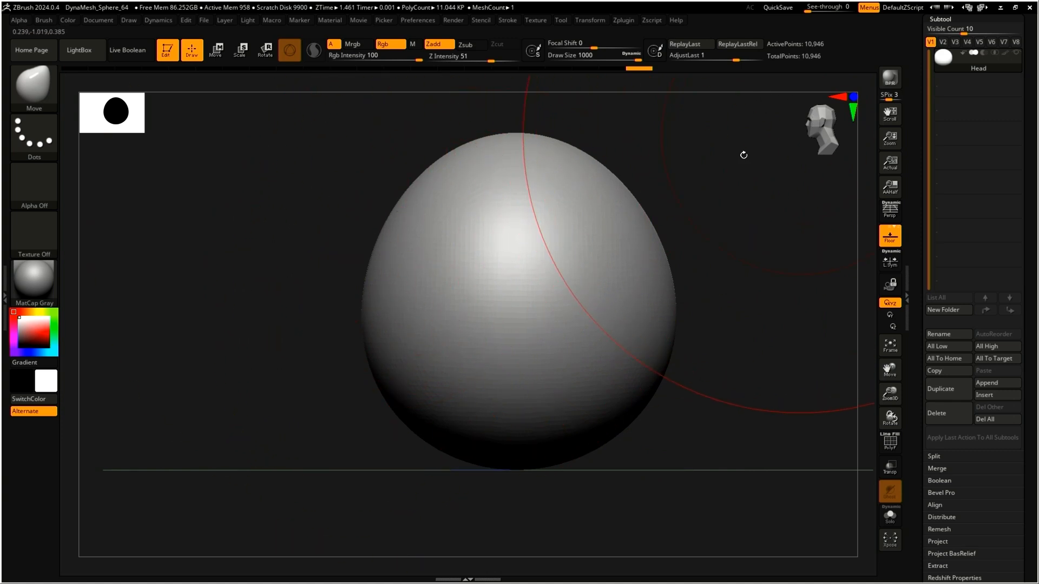
drag(366, 266, 335, 257)
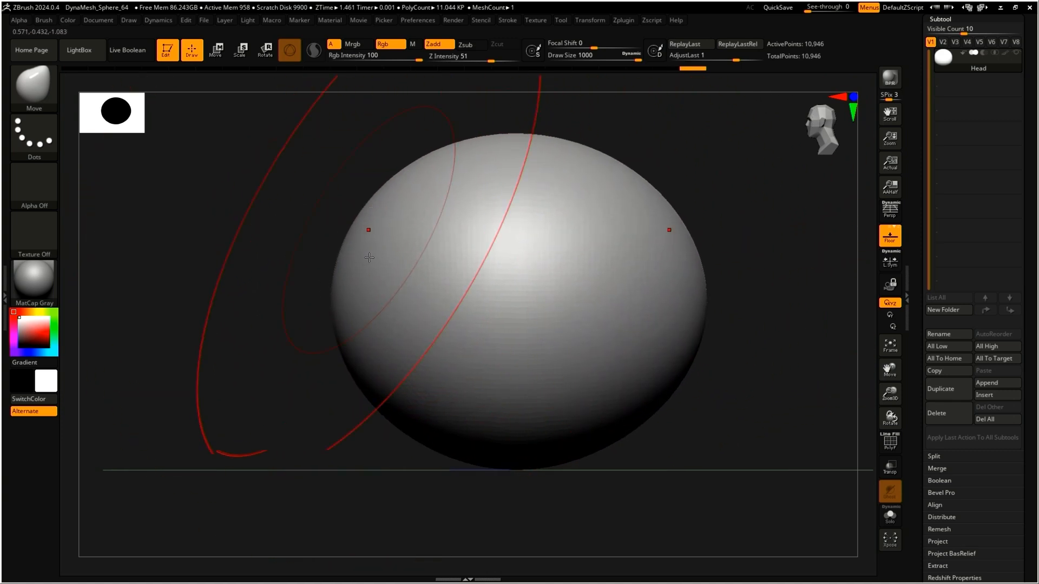
mouse_move(399, 415)
mouse_down()
mouse_move(396, 431)
mouse_move(372, 410)
mouse_up()
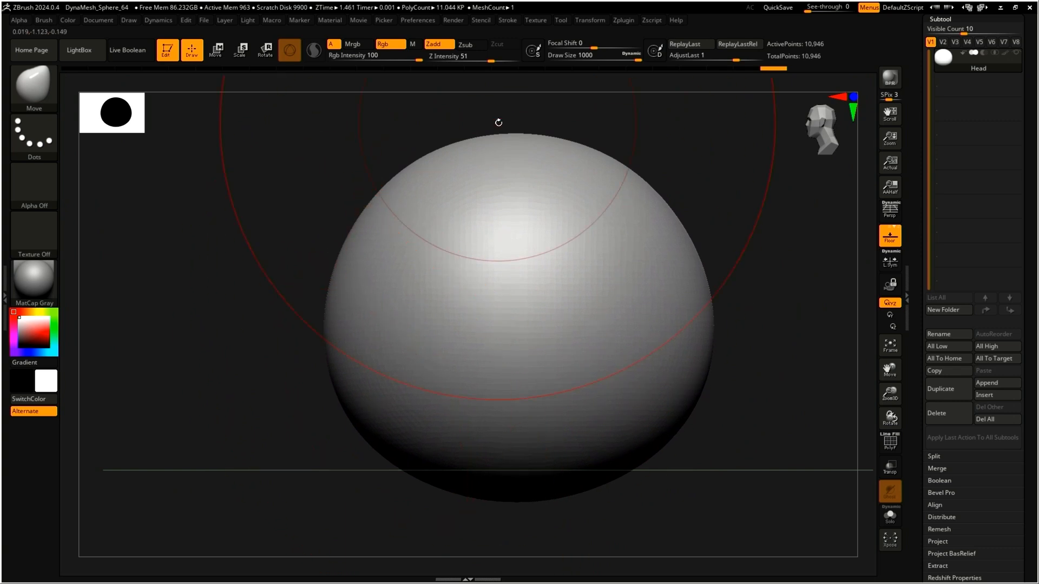
Push the crown of the Head down slightly with the Move brush and return to the front view
right_drag(498, 122, 471, 174)
shift+right_drag(535, 153, 522, 141)
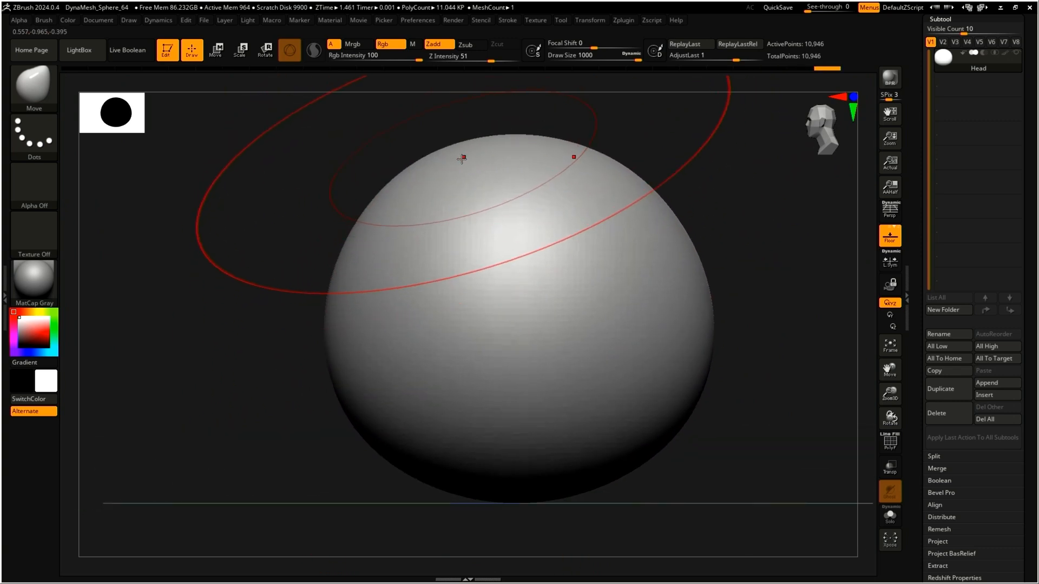
drag(462, 159, 463, 173)
right_drag(503, 313, 545, 303)
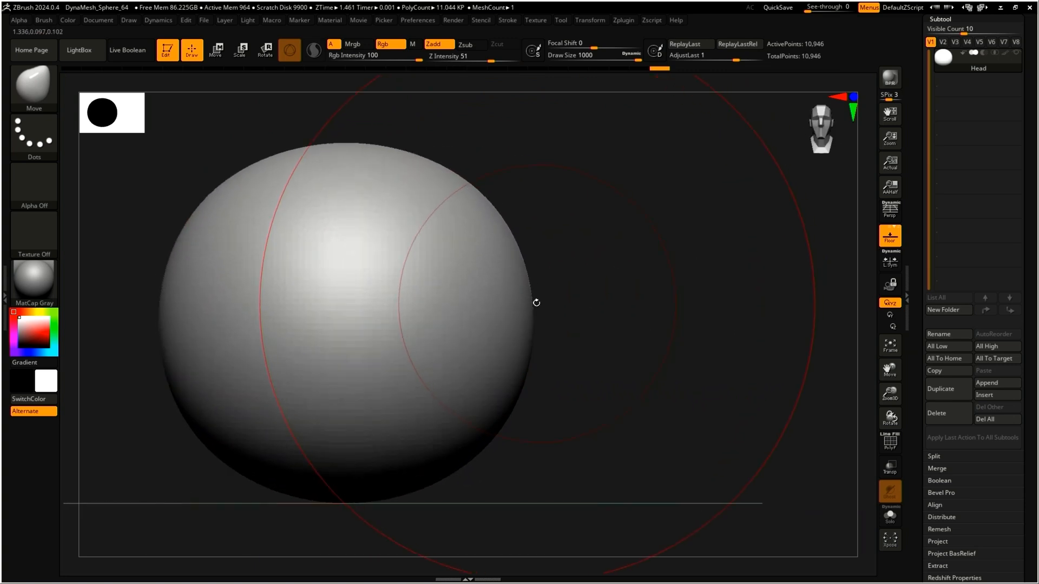
Smooth the Head's surface, pull its lower cheeks outward with the Move brush and nudge its upper sides inward
key(shift)
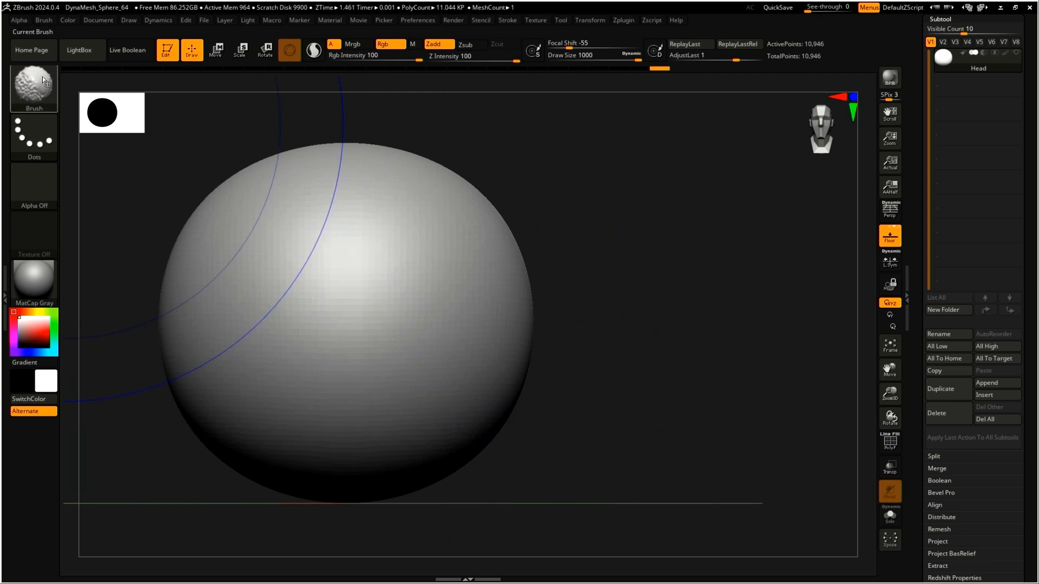
key(shift)
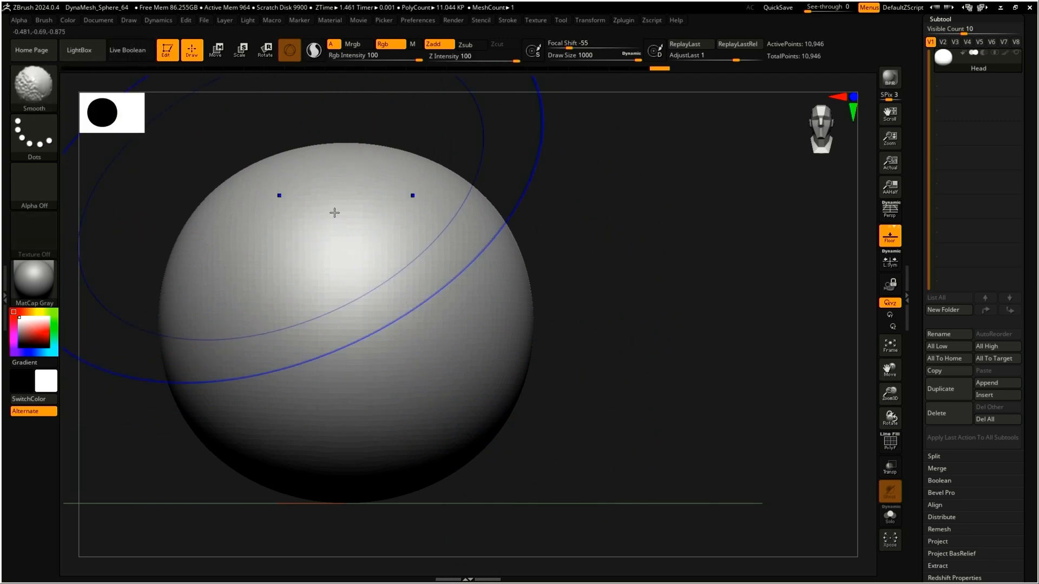
mouse_move(436, 248)
shift+mouse_down()
mouse_move(424, 237)
mouse_move(414, 439)
mouse_move(359, 273)
shift+mouse_up()
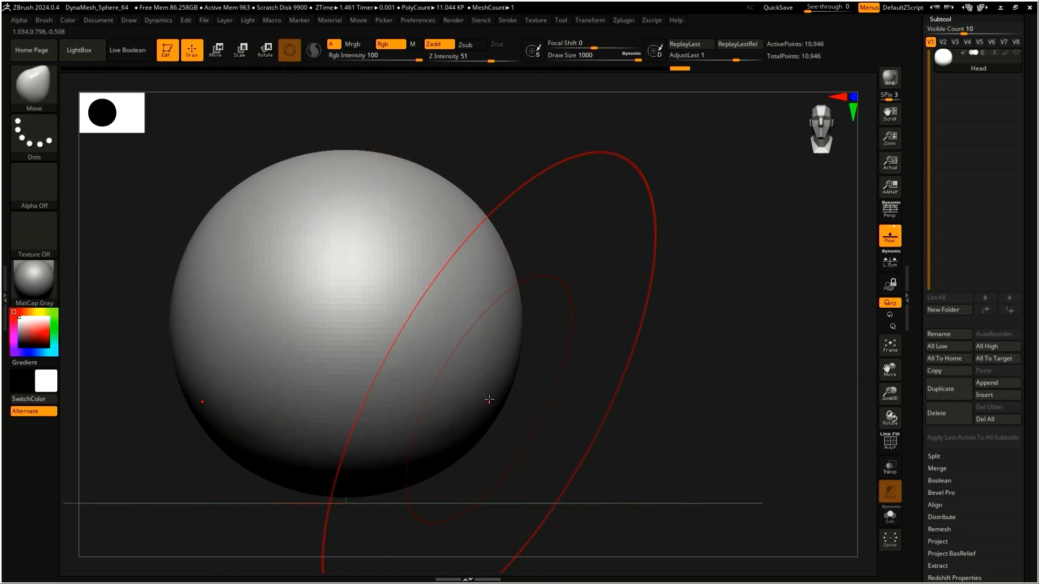
drag(492, 399, 488, 407)
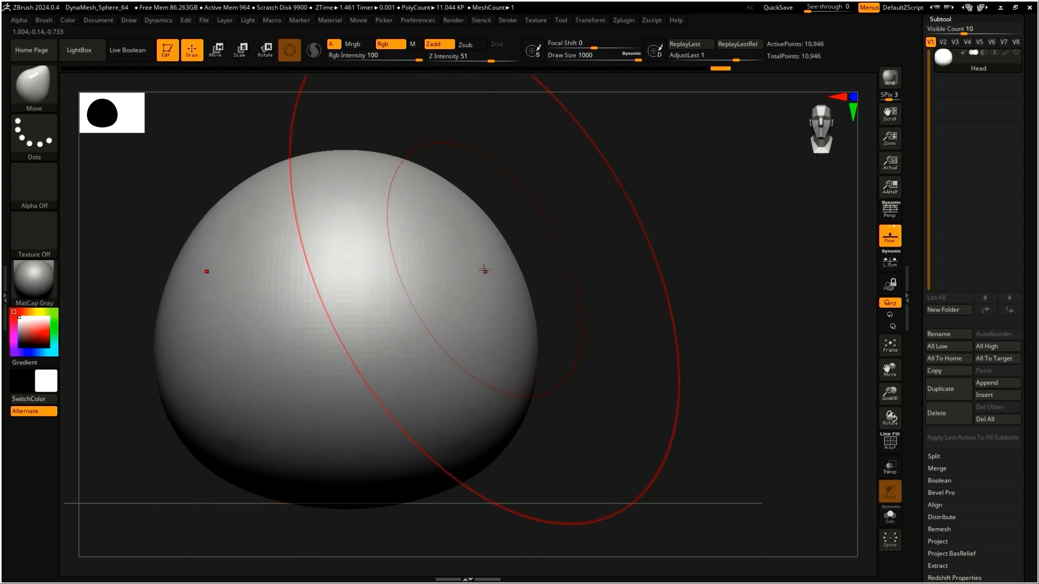
drag(479, 181, 455, 206)
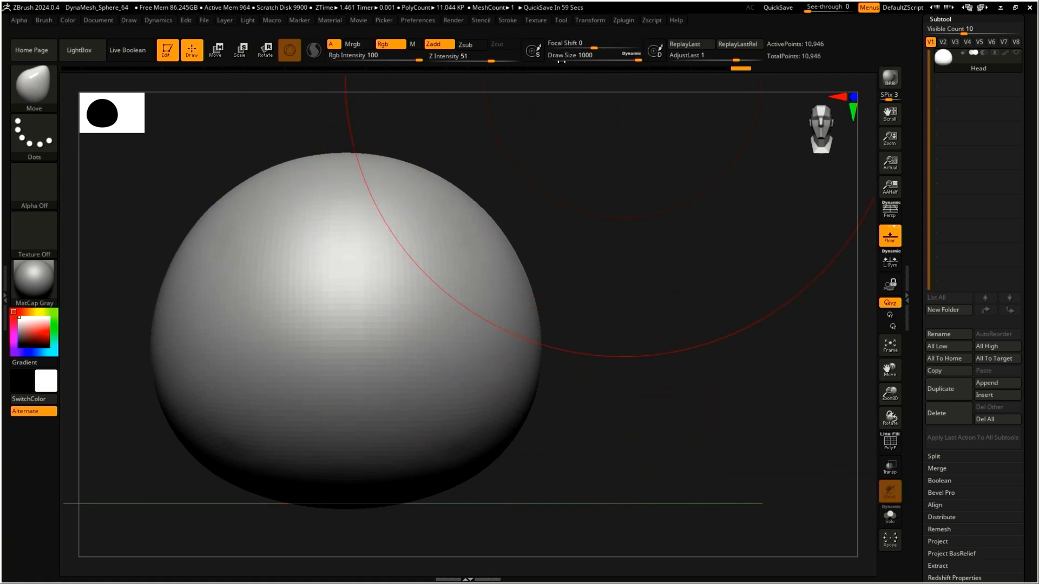
Set the Move brush's Draw Size to about 311
mouse_move(636, 60)
mouse_down()
mouse_move(593, 65)
mouse_move(605, 63)
mouse_up()
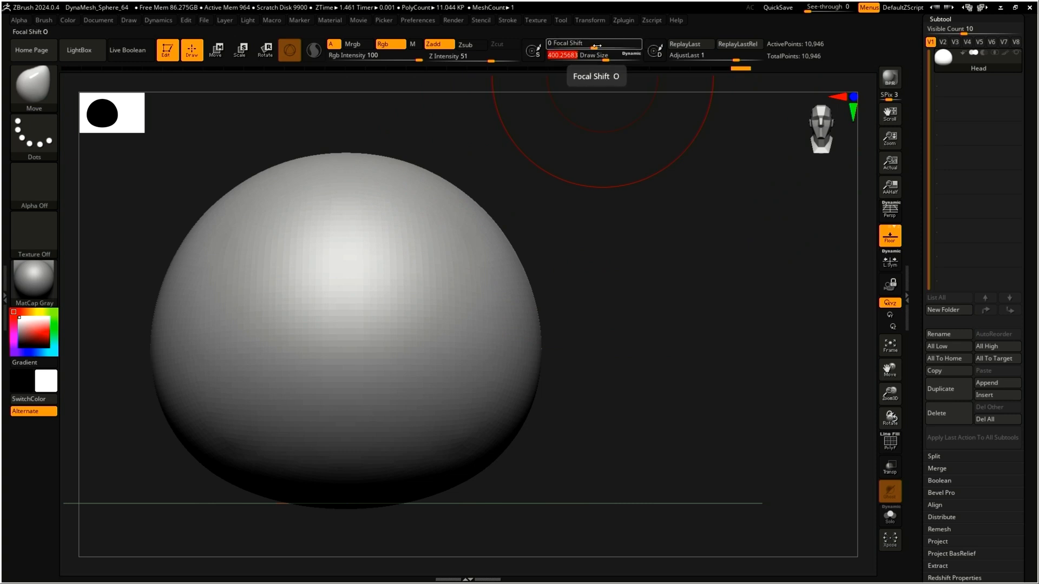
drag(595, 47, 579, 47)
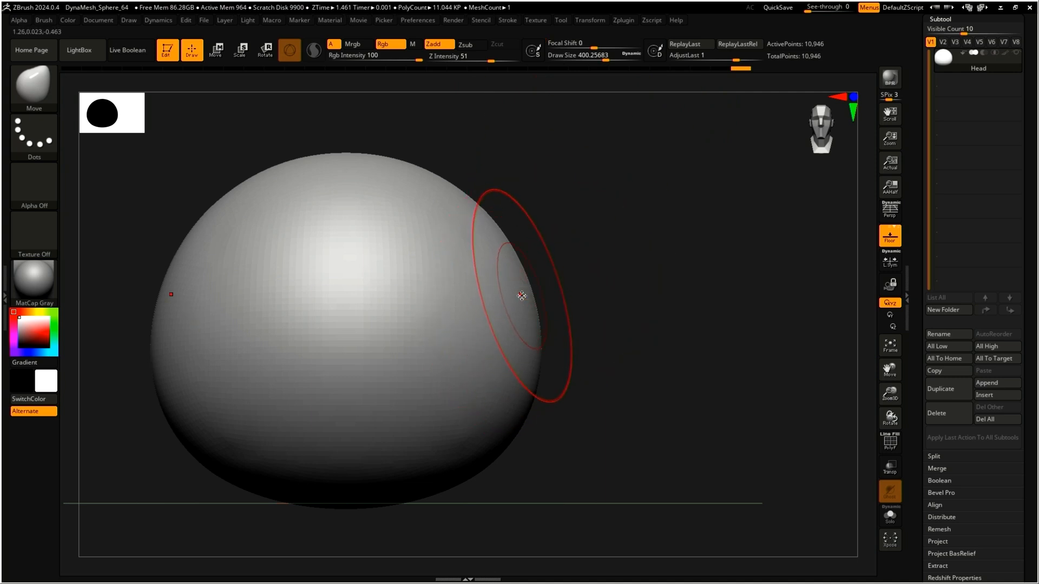
key(space)
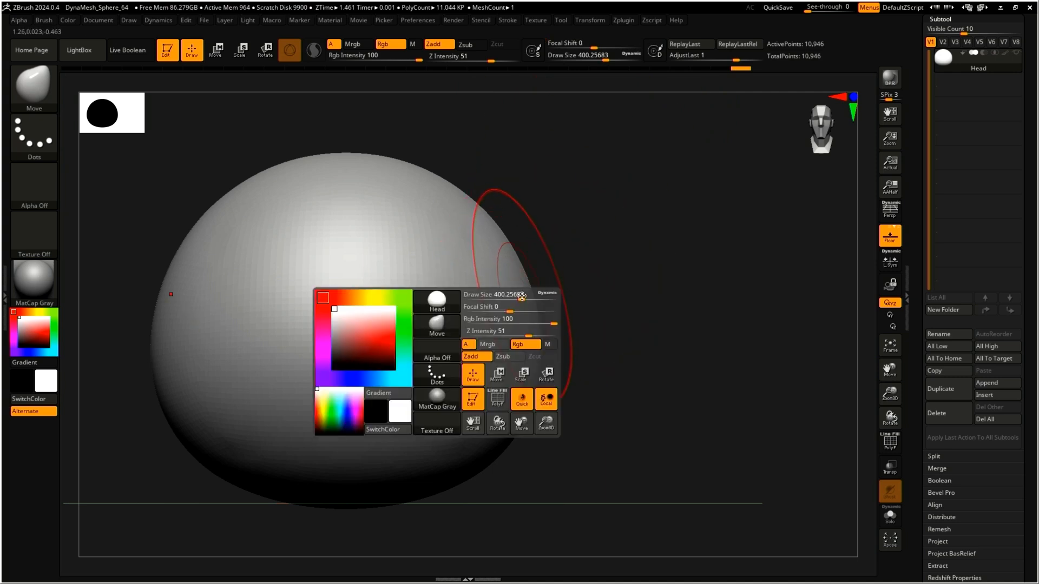
mouse_move(521, 298)
mouse_down()
mouse_move(538, 297)
mouse_move(511, 302)
mouse_up()
key(s)
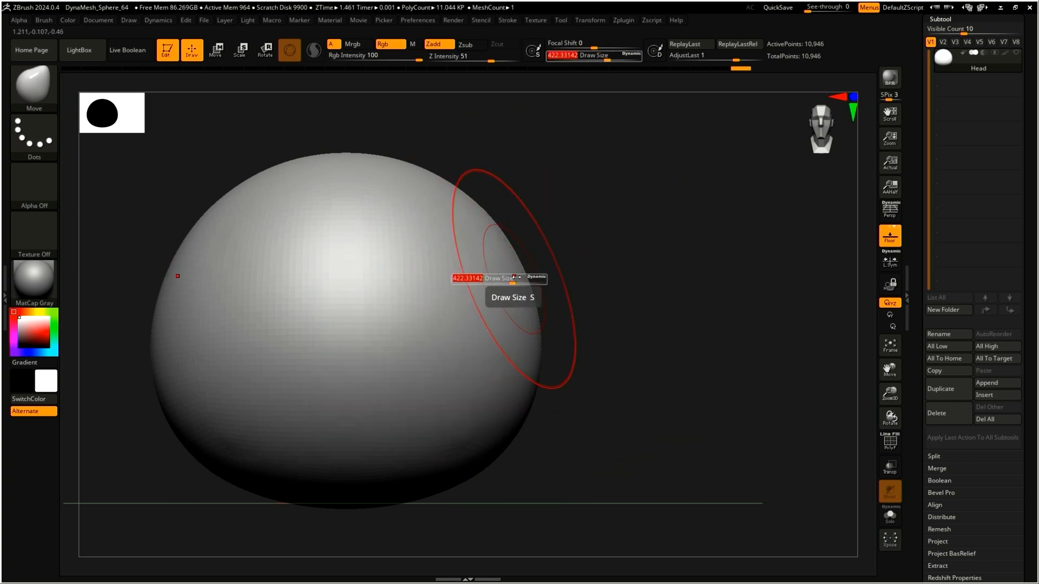
drag(512, 279, 468, 266)
Reshape the lower face, cheeks and upper sides of the Head with short strokes of the smaller Move brush
drag(472, 458, 453, 424)
drag(375, 363, 363, 333)
mouse_move(222, 325)
mouse_down()
mouse_move(212, 316)
mouse_move(182, 351)
mouse_up()
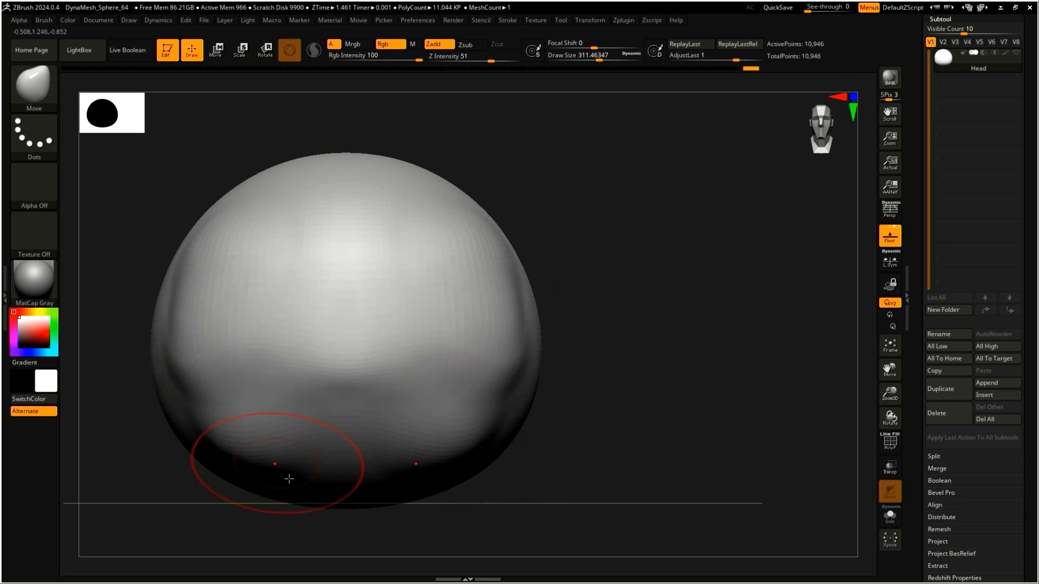
drag(278, 465, 292, 483)
drag(468, 371, 490, 377)
mouse_move(511, 422)
mouse_down()
mouse_move(523, 438)
mouse_move(472, 280)
mouse_move(570, 288)
mouse_up()
drag(487, 246, 467, 295)
Smooth out the bumps across the Head's lower side and front
right_drag(550, 327, 617, 319)
mouse_move(554, 290)
shift+mouse_down()
mouse_move(443, 224)
mouse_move(557, 493)
shift+mouse_up()
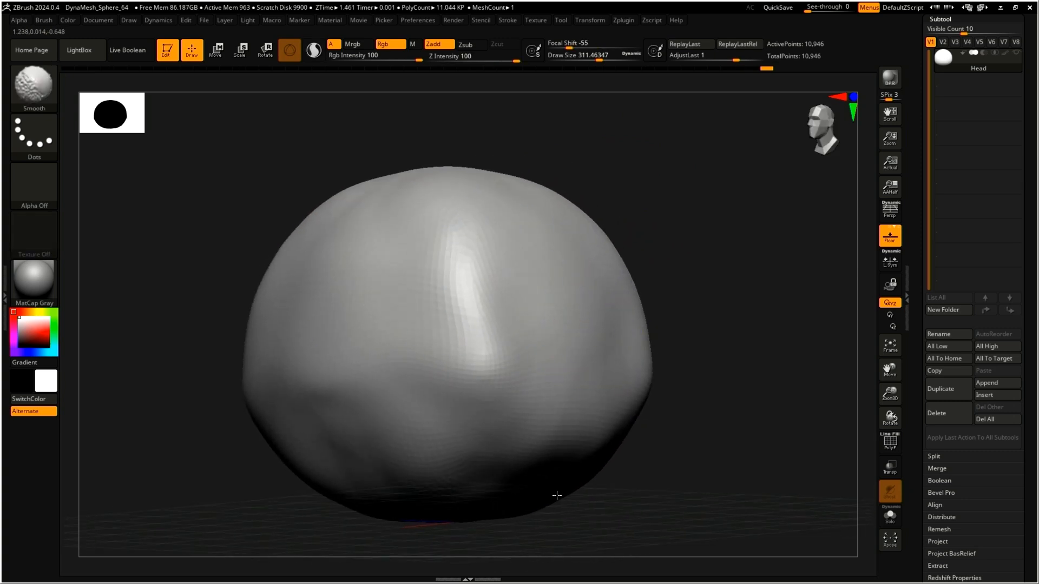
mouse_move(463, 326)
shift+mouse_down()
mouse_move(501, 215)
mouse_move(476, 232)
shift+mouse_up()
Reselect the Move brush and face the Head straight from the front
key(b)
key(m)
key(v)
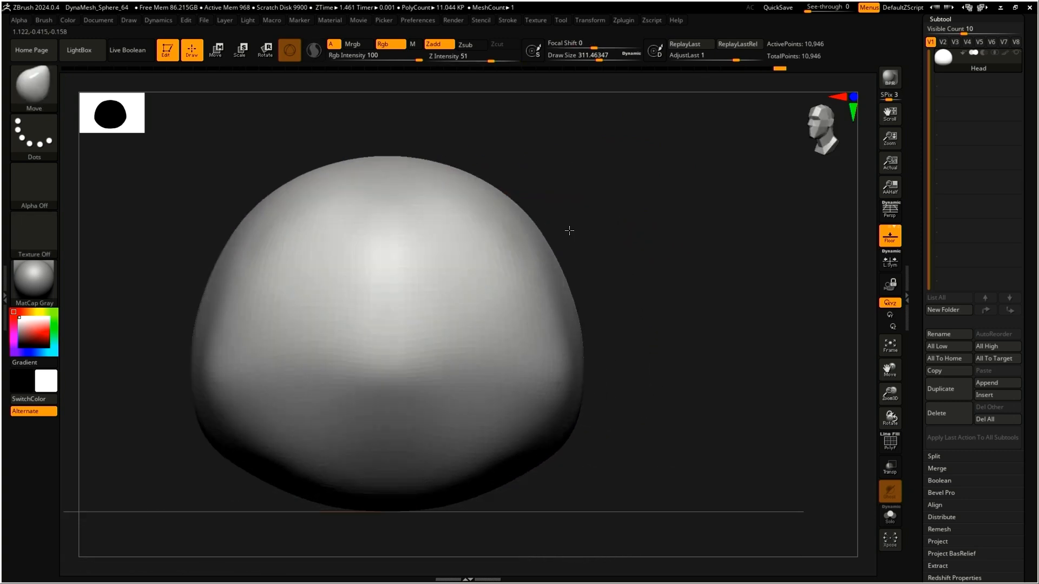
shift+right_drag(569, 230, 568, 238)
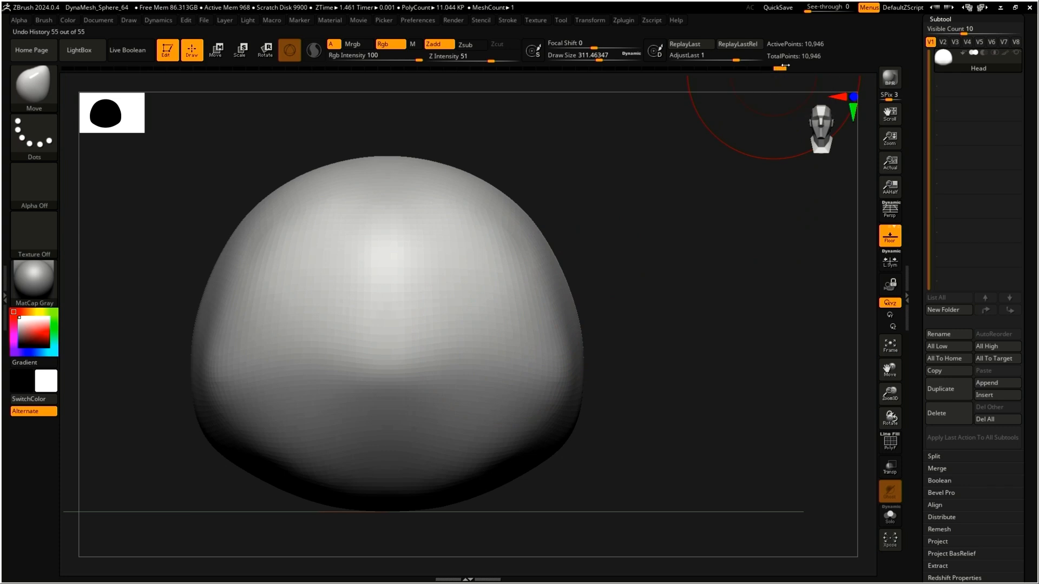
Roll the Head back to undo history state 52 and set the Move brush's Draw Size to about 835
mouse_move(777, 70)
mouse_down()
mouse_move(457, 98)
mouse_move(538, 93)
mouse_move(491, 95)
mouse_move(499, 96)
mouse_up()
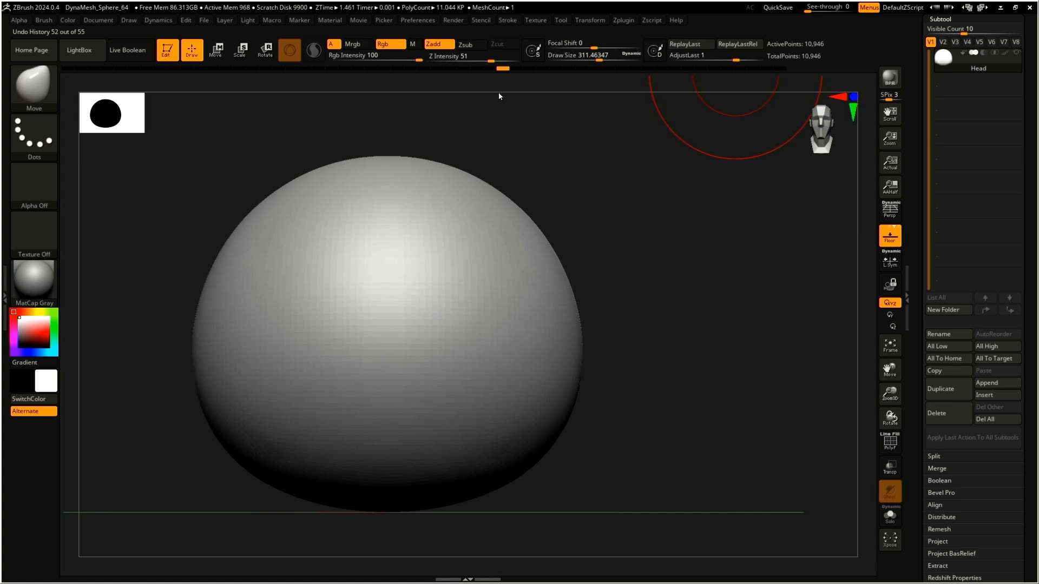
right_click(562, 292)
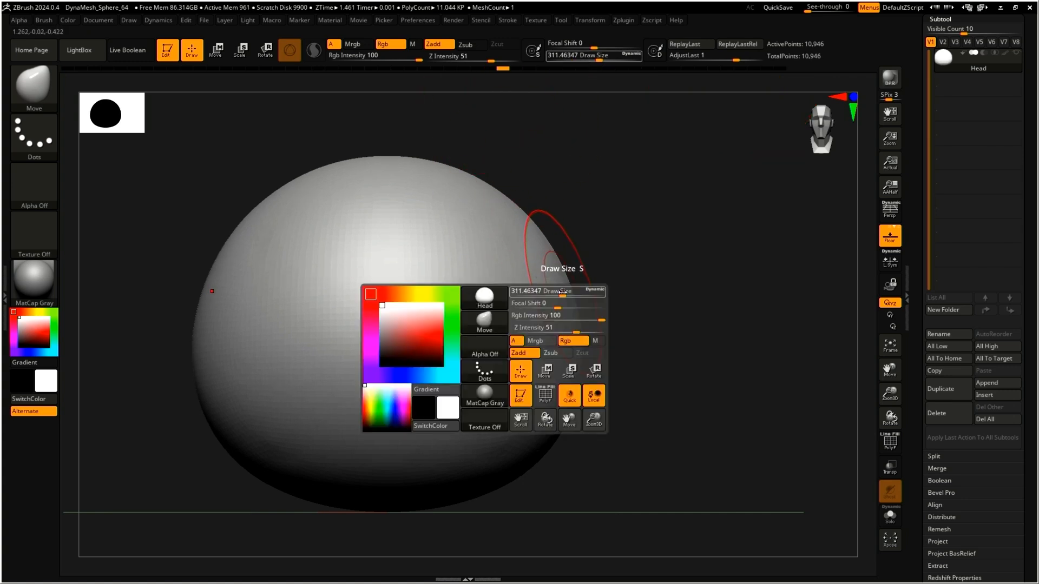
drag(563, 292, 596, 293)
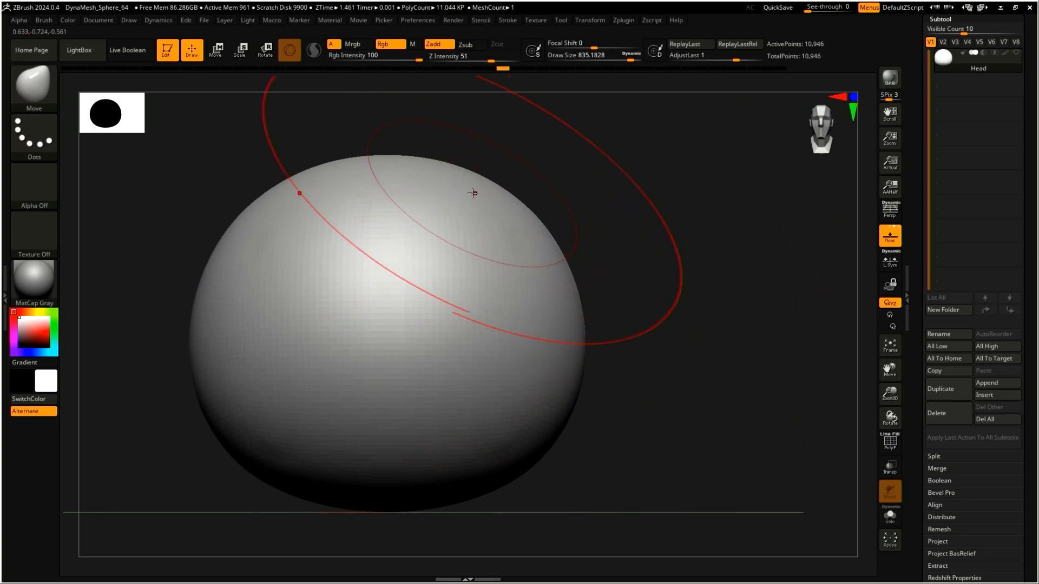
Reshape the Head's top, side and lower corner with short, broad strokes of the large Move brush
drag(469, 197, 466, 179)
drag(339, 225, 334, 212)
drag(268, 425, 256, 437)
drag(223, 311, 213, 298)
Step back and forth through the recent Head strokes to compare the shapes
key(ctrl+z)
key(ctrl+z)
key(ctrl+z)
key(ctrl+z)
key(ctrl+z)
key(ctrl+z)
key(ctrl+shift+z)
key(ctrl+shift+z)
key(ctrl+shift+z)
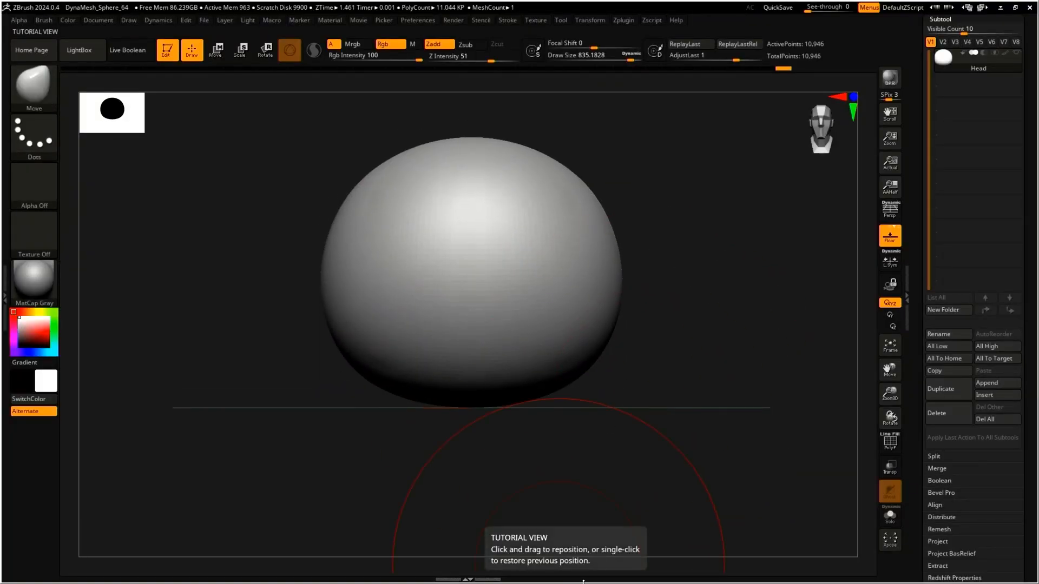
Switch to the panda reference slide to compare the head's proportions, and return to ZBrush
key(super)
click(497, 574)
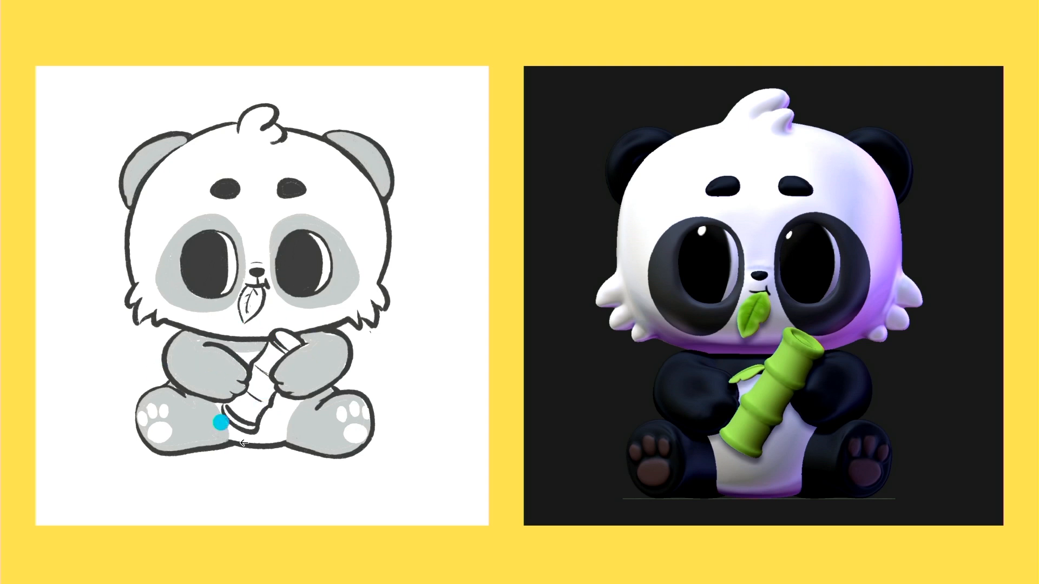
mouse_move(579, 563)
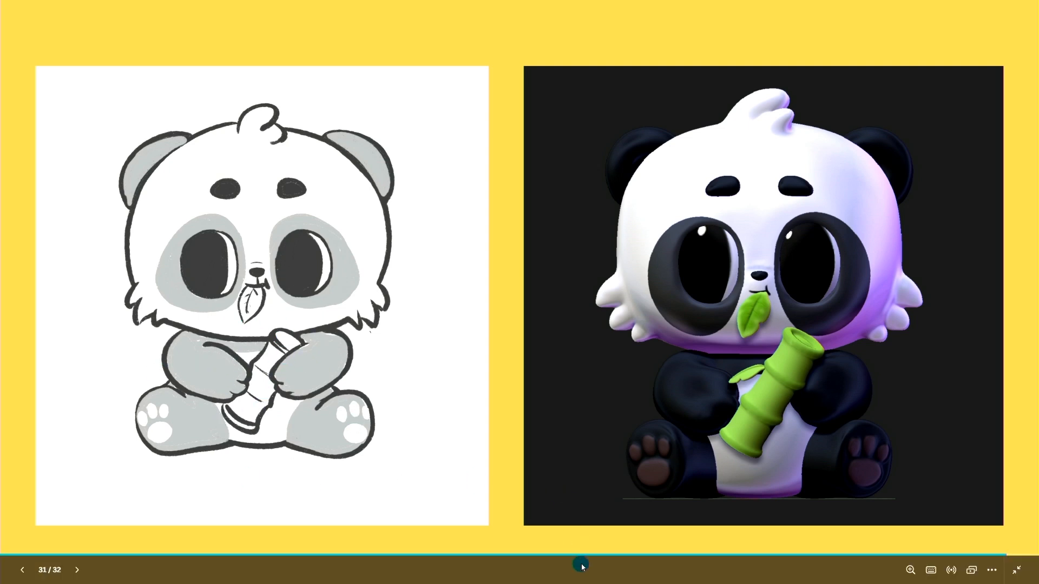
key(super)
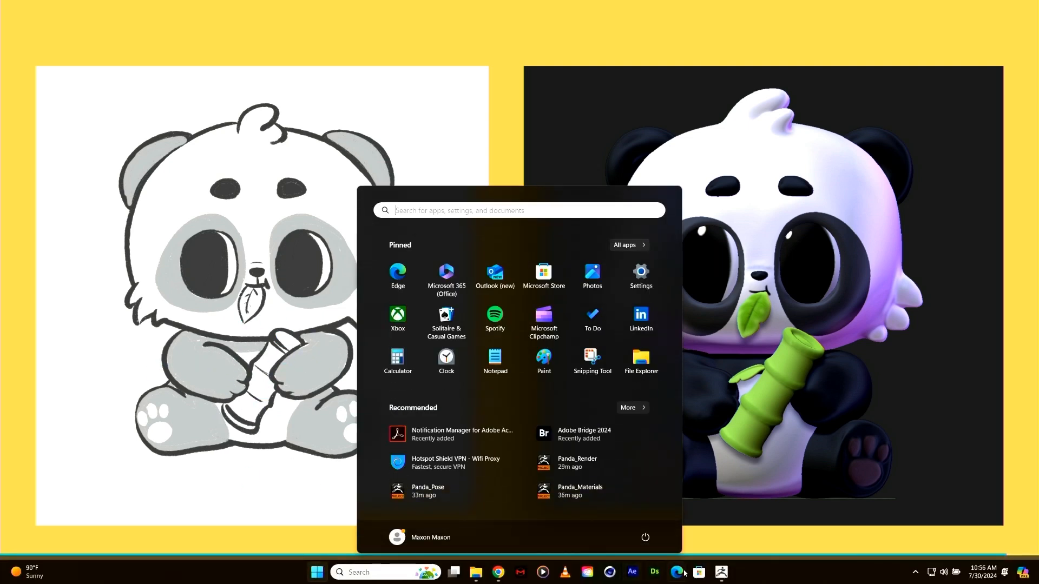
click(720, 572)
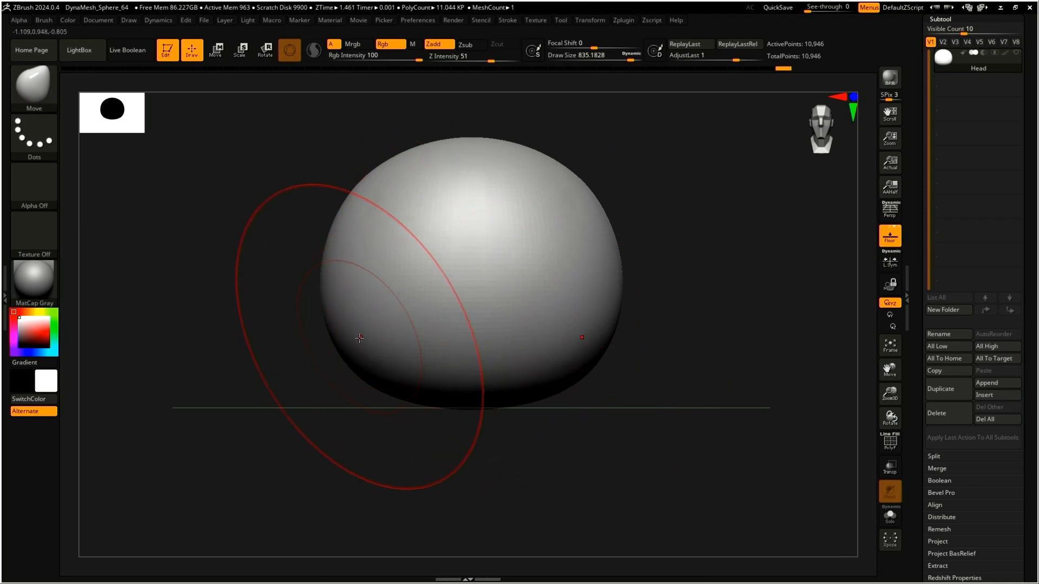
Pull the Head's lower cheeks and underside slightly downward with the Move brush and smooth the upper front
drag(359, 339, 356, 350)
drag(443, 348, 445, 364)
shift+drag(445, 226, 471, 187)
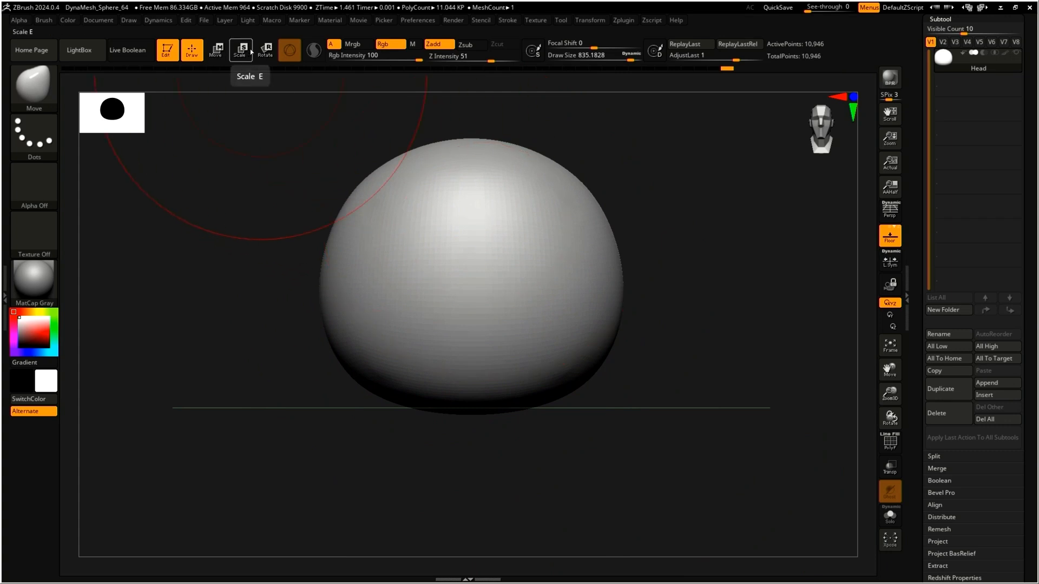
Switch from sculpting to the transform gizmo on the Head
key(w)
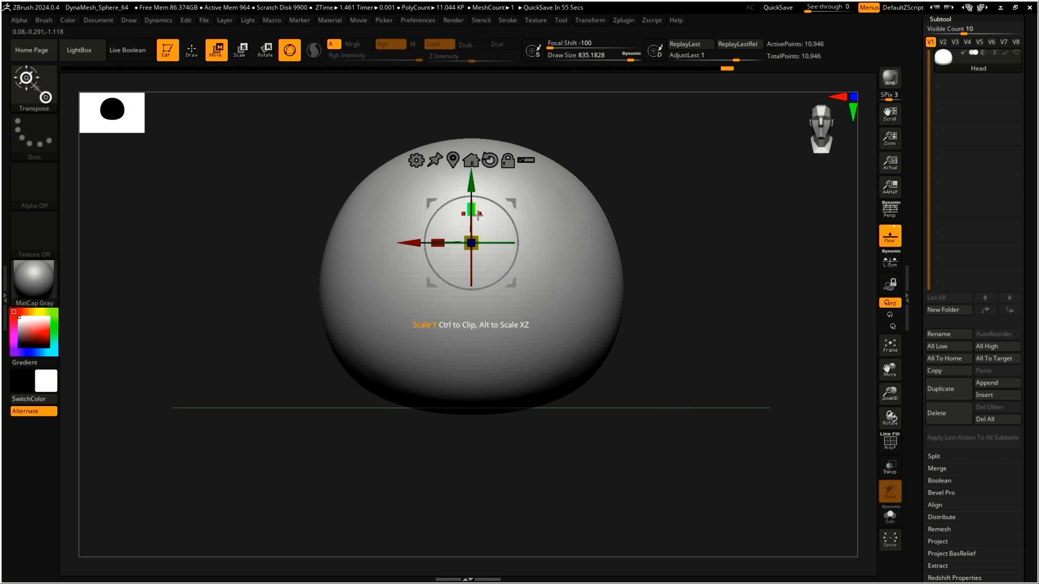
drag(752, 144, 639, 203)
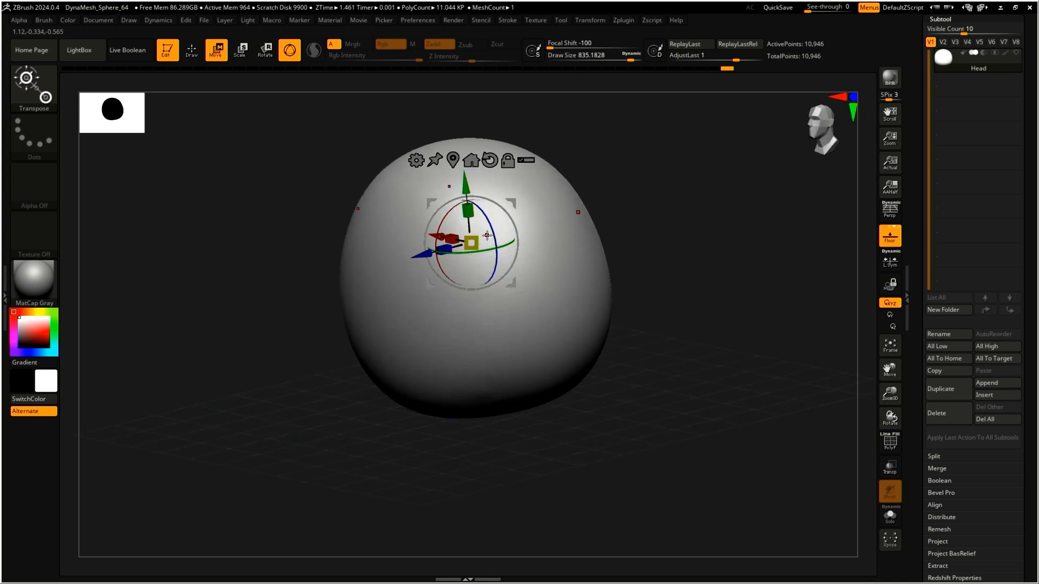
drag(492, 230, 501, 269)
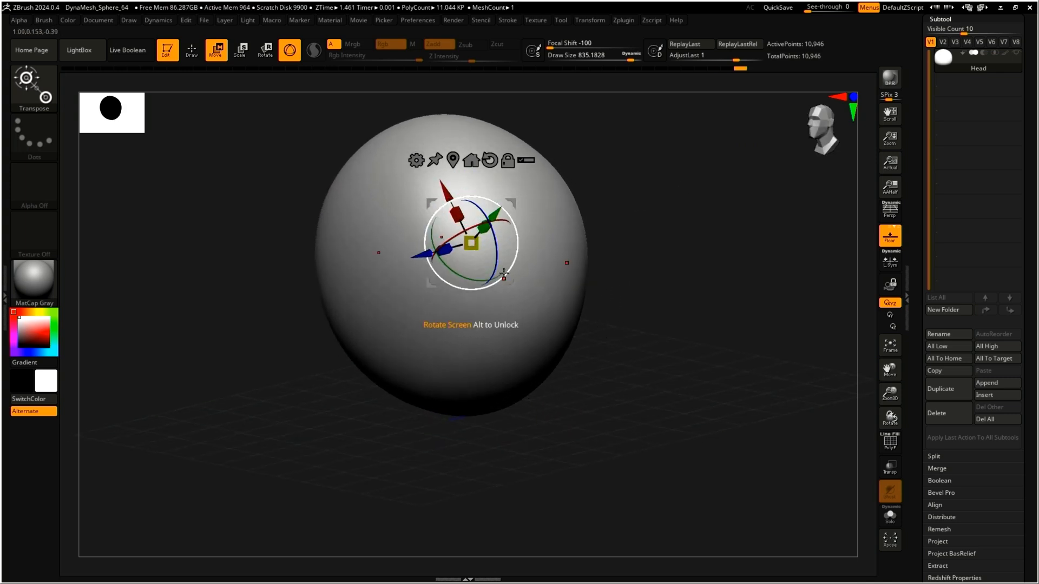
drag(496, 257, 504, 213)
key(ctrl+z)
key(ctrl+z)
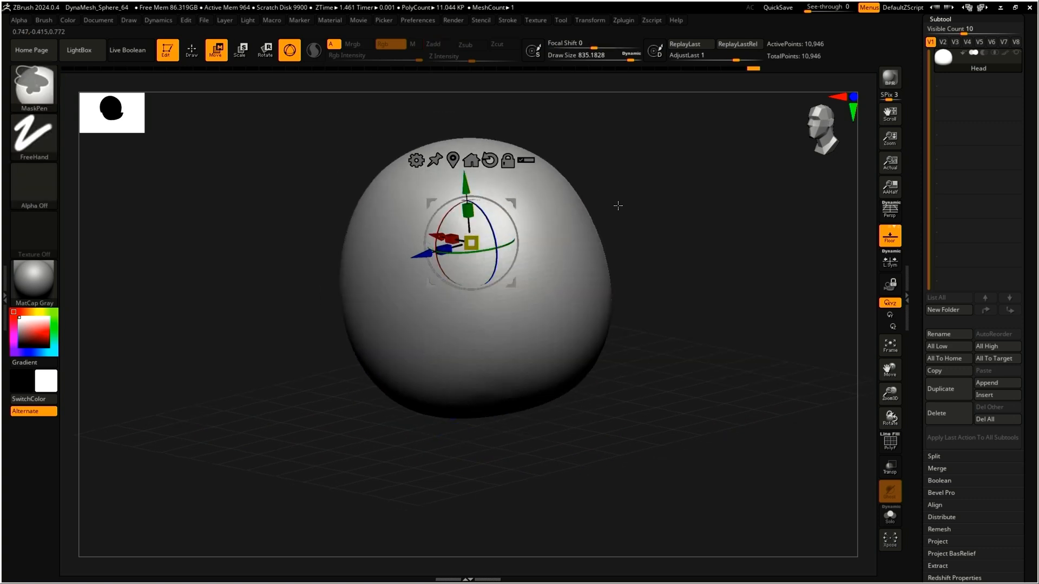
From the side view, stretch the Head along its Z axis with the gizmo to make it deeper
right_drag(602, 216, 473, 253)
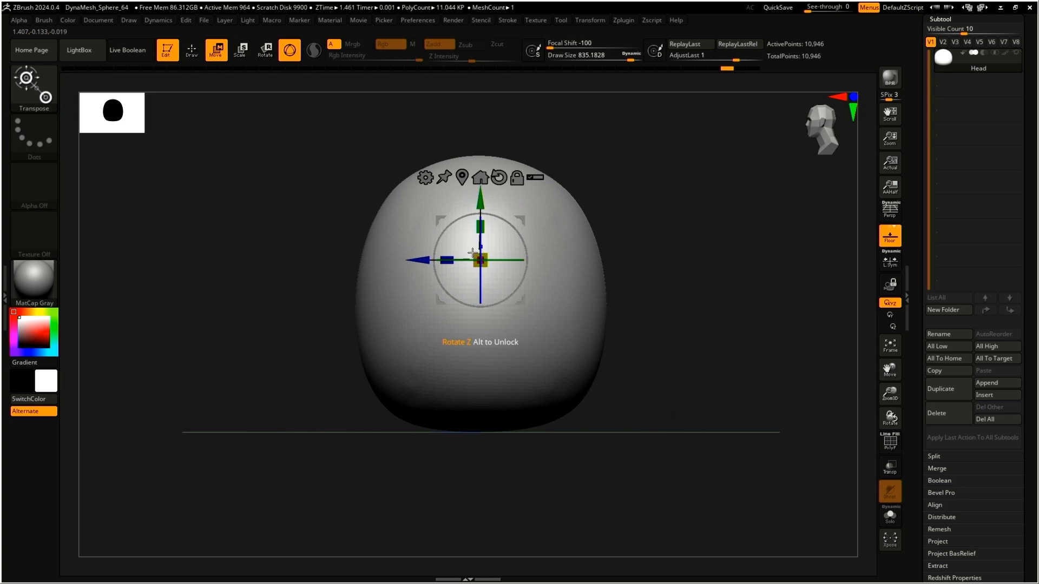
scroll(447, 258, up, 3)
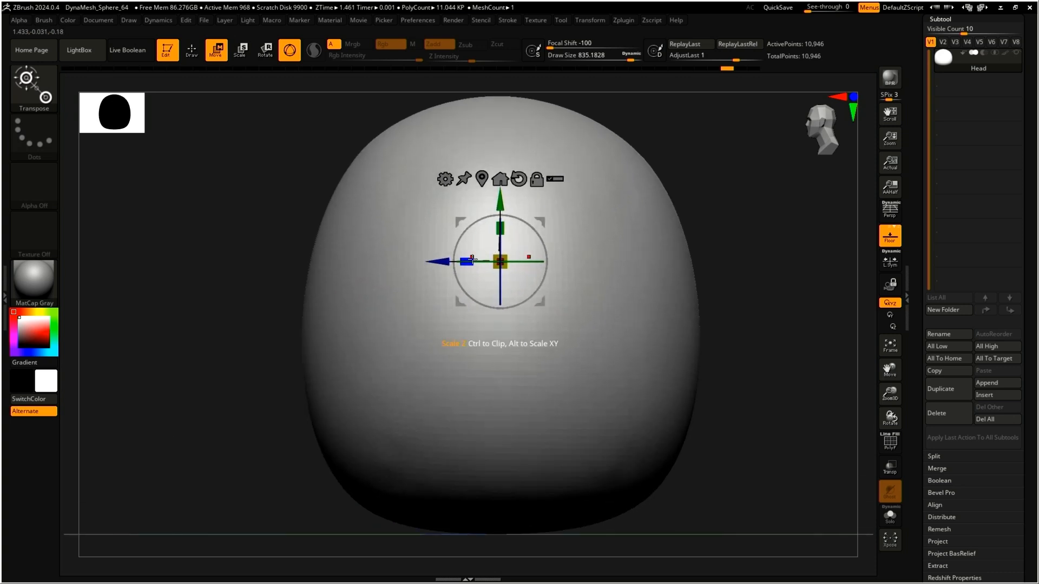
drag(466, 262, 437, 261)
mouse_move(437, 262)
right_down()
mouse_move(510, 246)
mouse_move(428, 247)
right_up()
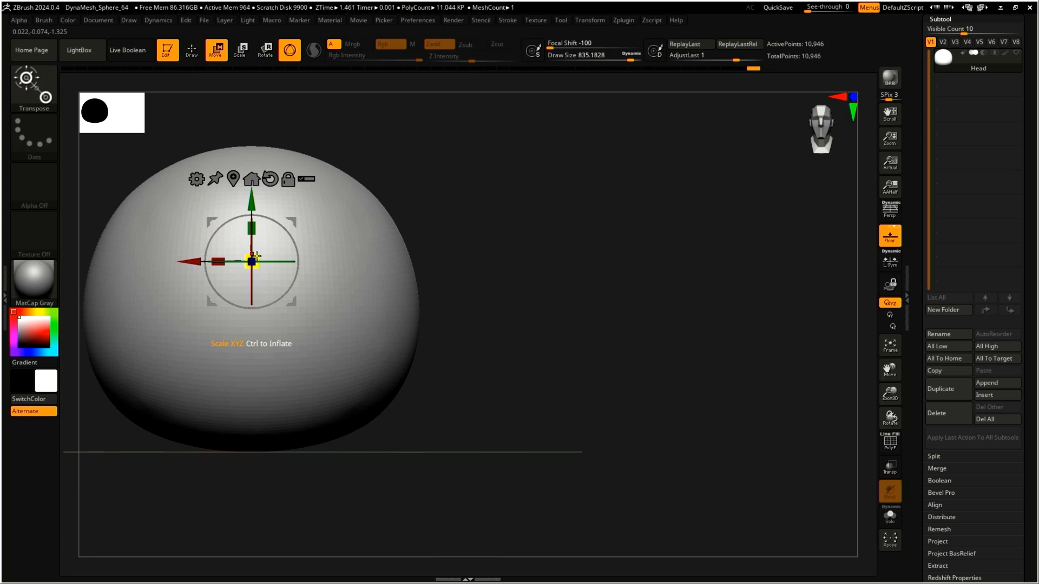
Scale the whole Head up uniformly with the gizmo, and undo a trial move across the screen
mouse_move(256, 257)
mouse_down()
mouse_move(265, 256)
mouse_move(191, 336)
mouse_move(276, 255)
mouse_move(233, 303)
mouse_move(273, 254)
mouse_move(269, 244)
mouse_up()
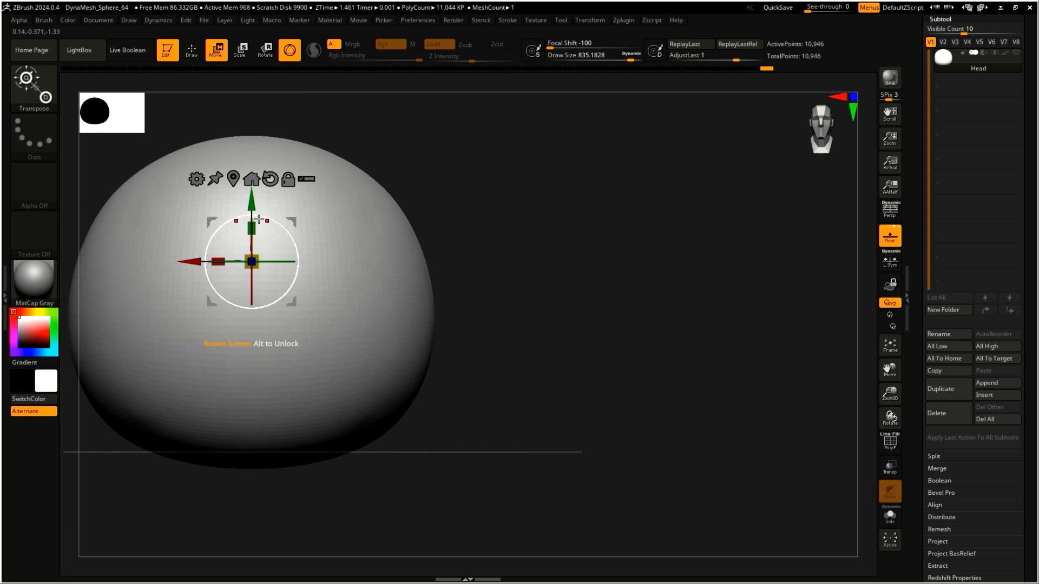
mouse_move(252, 202)
mouse_down()
mouse_move(267, 297)
mouse_move(267, 181)
mouse_move(268, 192)
mouse_up()
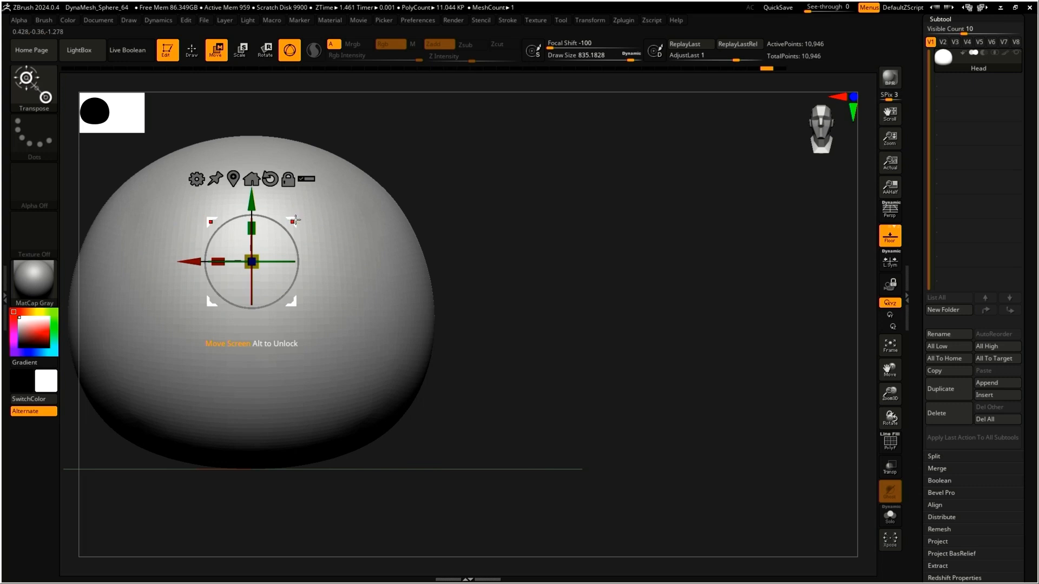
drag(295, 219, 584, 268)
key(ctrl+z)
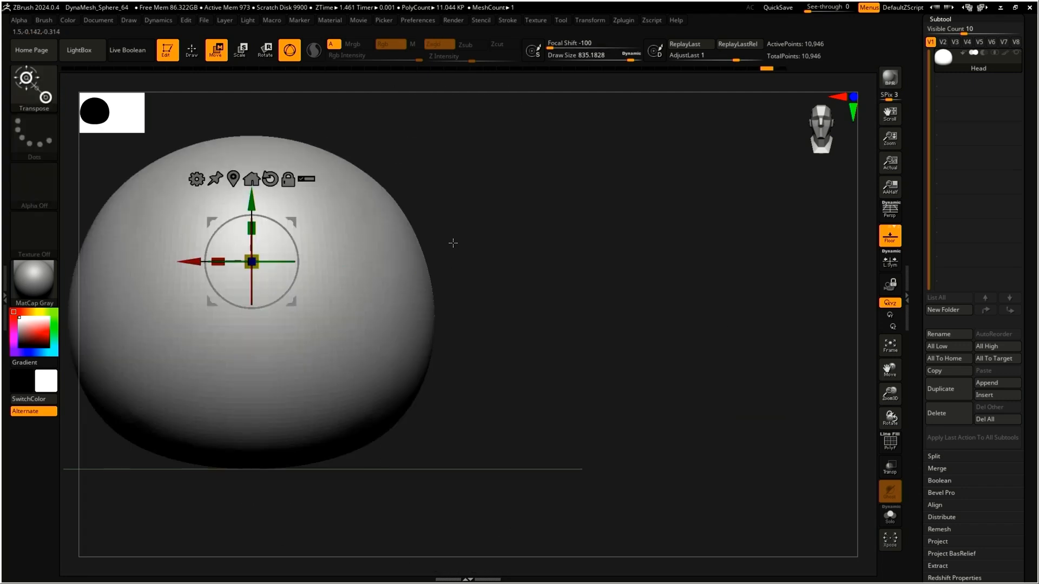
drag(510, 219, 215, 259)
right_drag(303, 230, 418, 231)
alt+right_drag(529, 279, 660, 249)
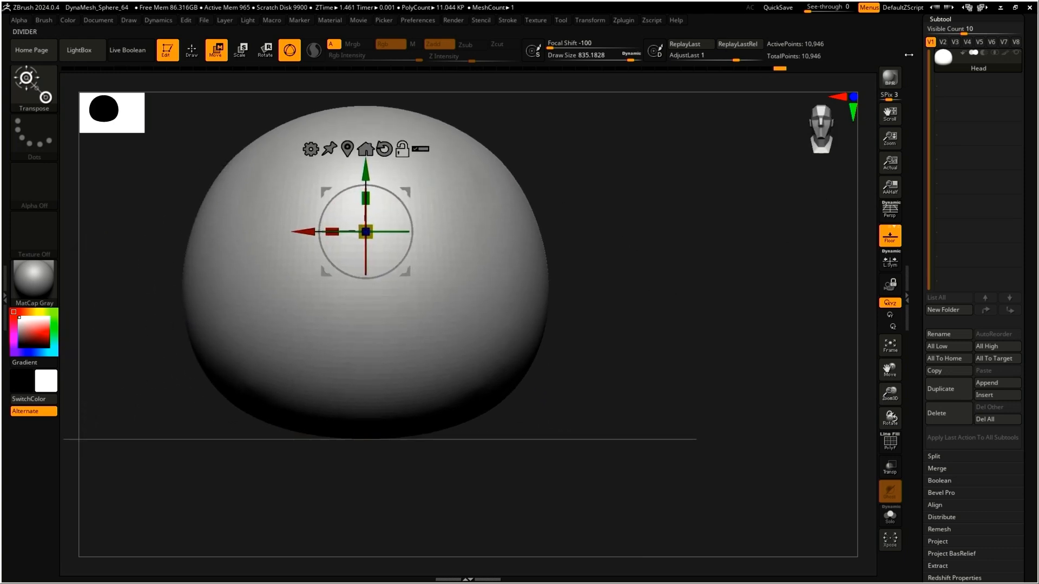
Duplicate the Head subtool and rename the copy Torso
mouse_move(965, 71)
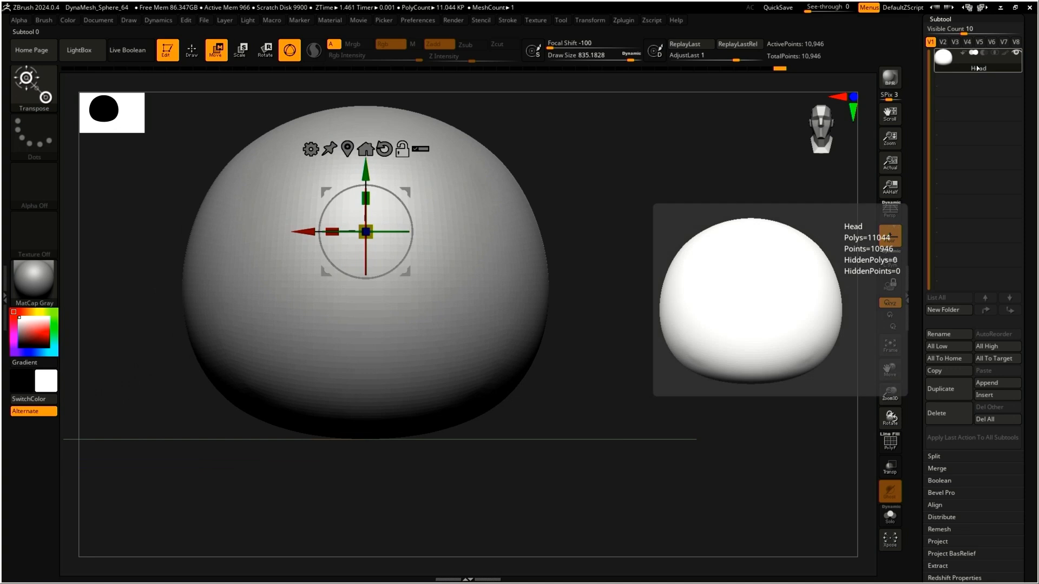
click(946, 391)
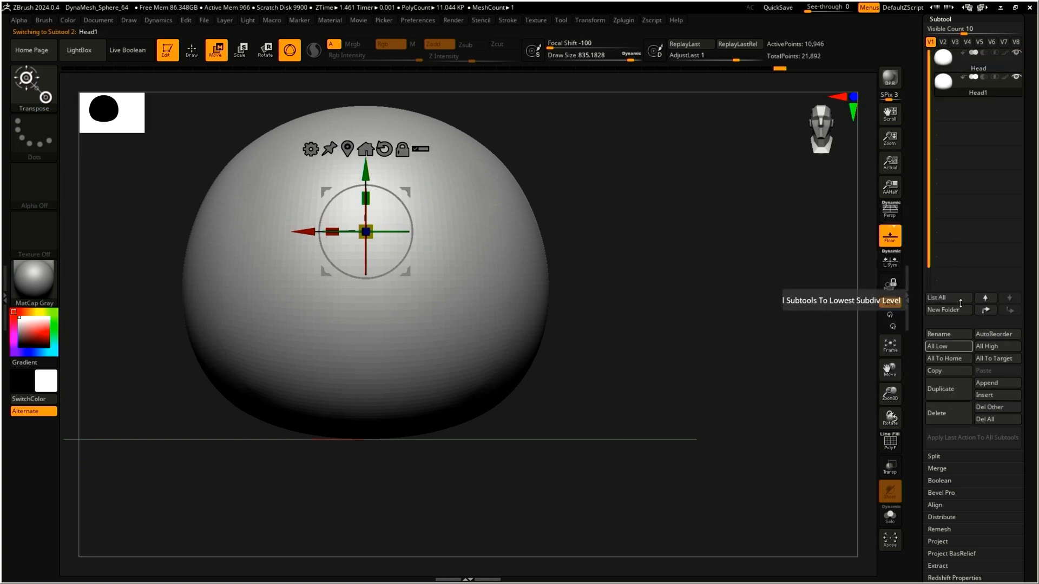
click(968, 95)
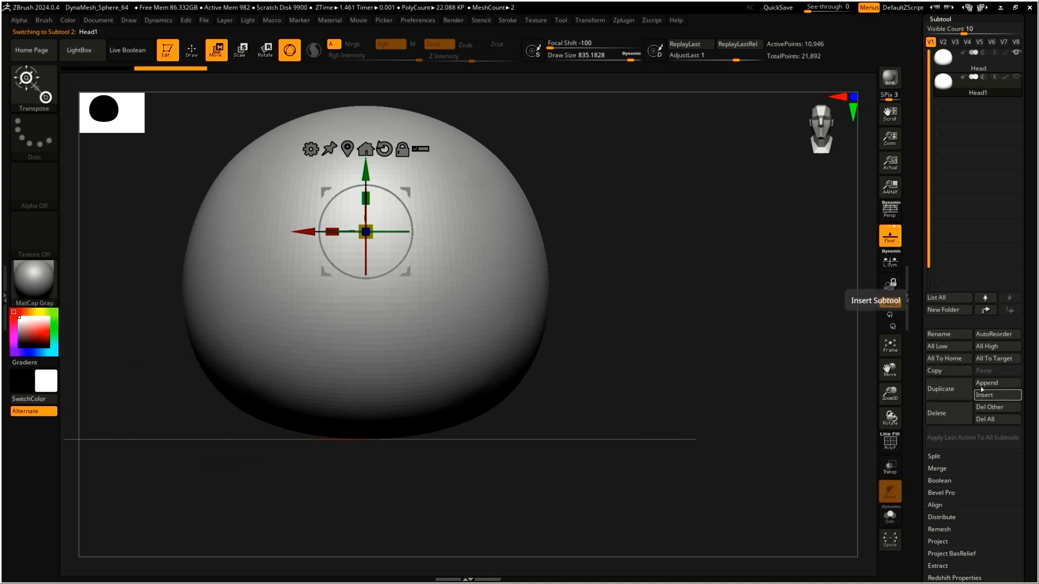
click(945, 335)
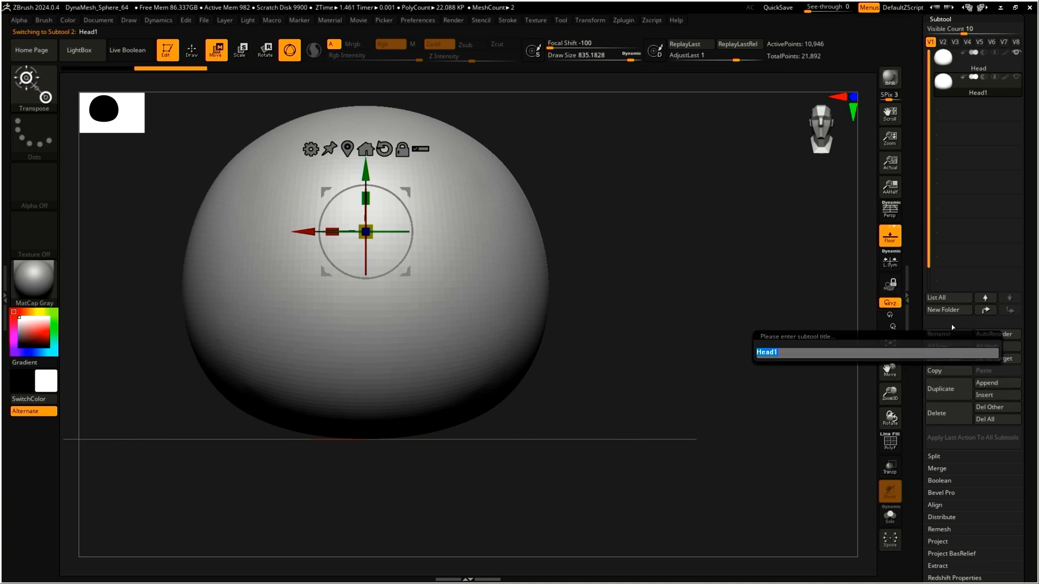
text(Torso)
key(Return)
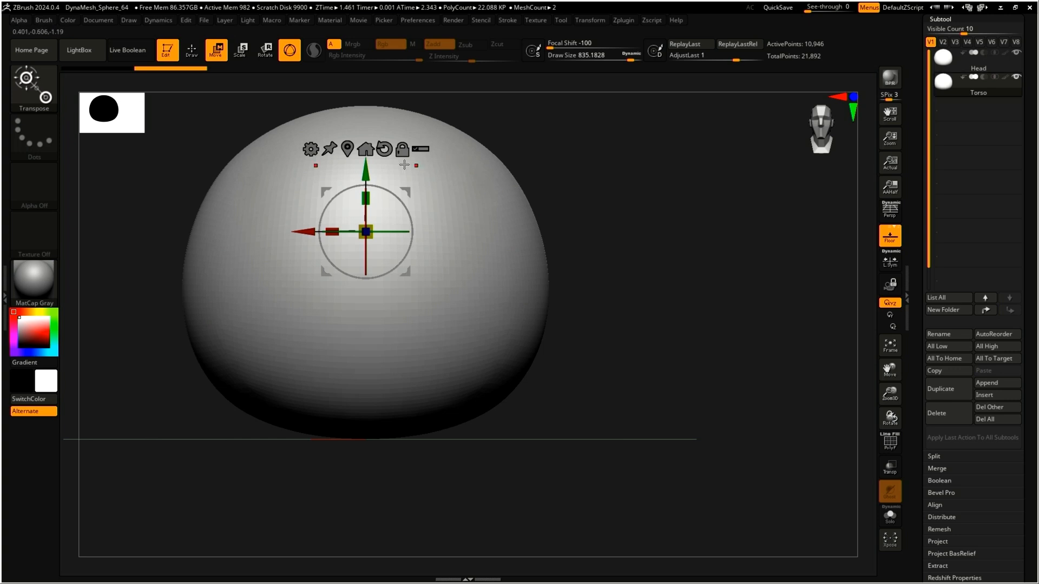
Move the Torso straight down below the Head and scale it down uniformly to a narrower body
drag(368, 172, 368, 427)
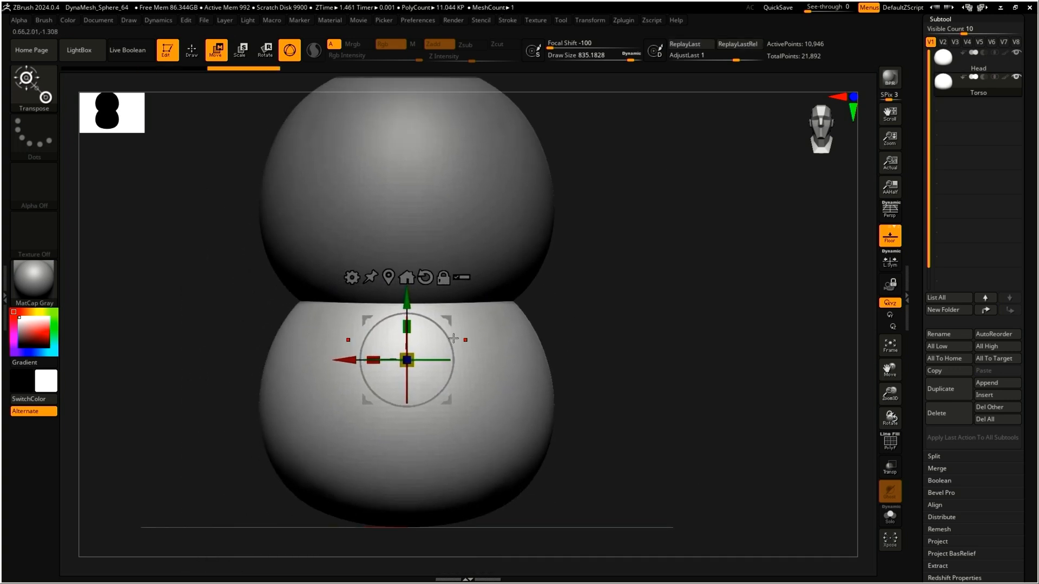
drag(412, 358, 390, 389)
shift+right_drag(347, 359, 459, 338)
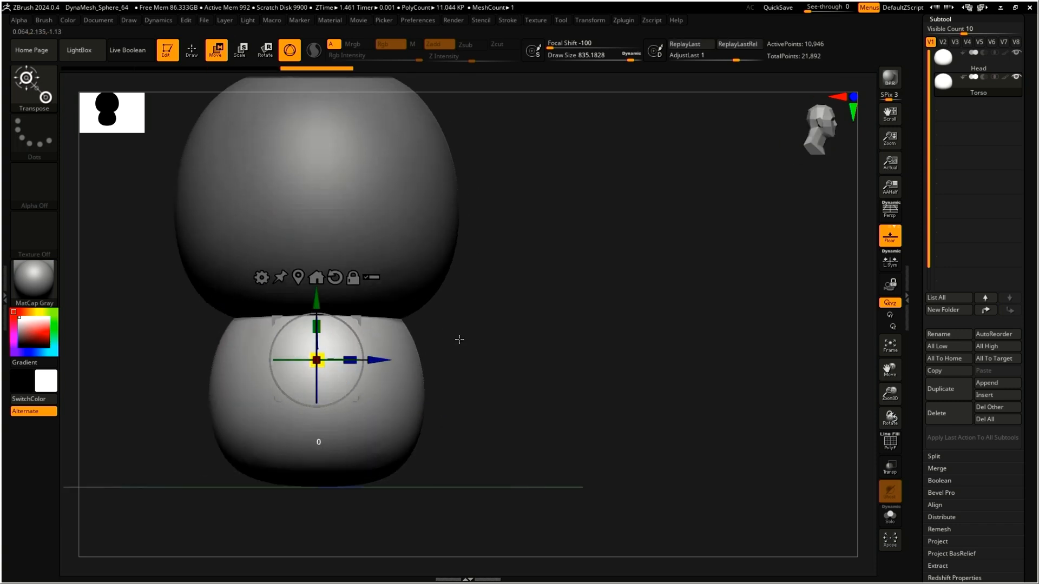
shift+right_drag(337, 313, 447, 329)
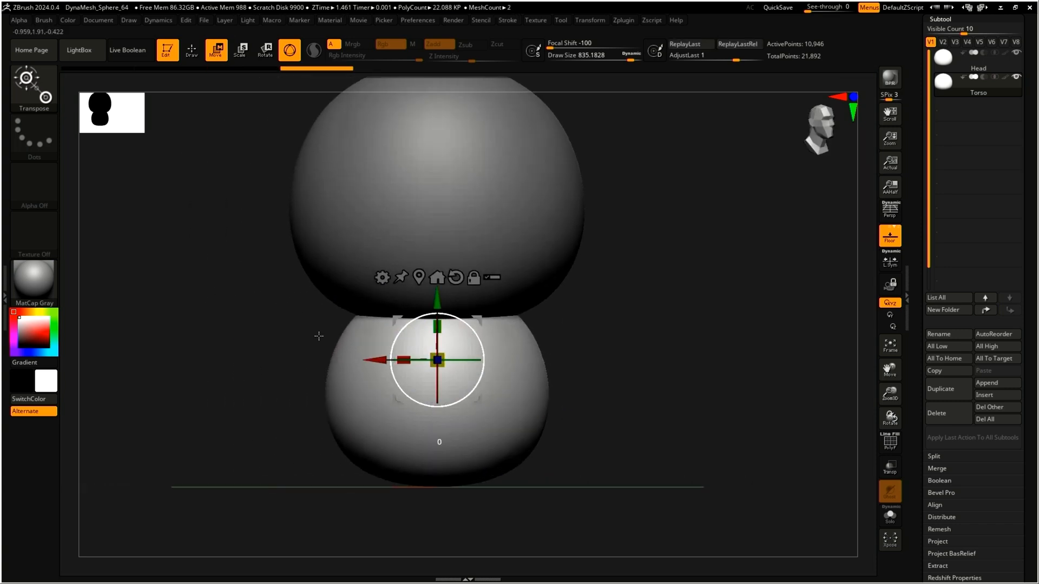
drag(435, 350, 436, 357)
drag(437, 302, 437, 297)
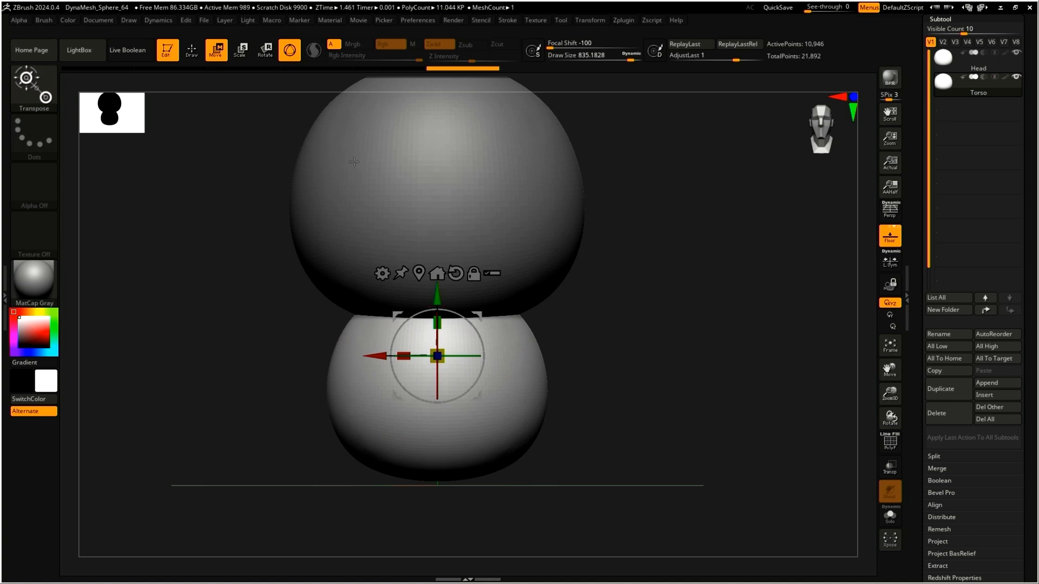
Reshape the Torso's underside and upper edge with the Move brush from the front
key(q)
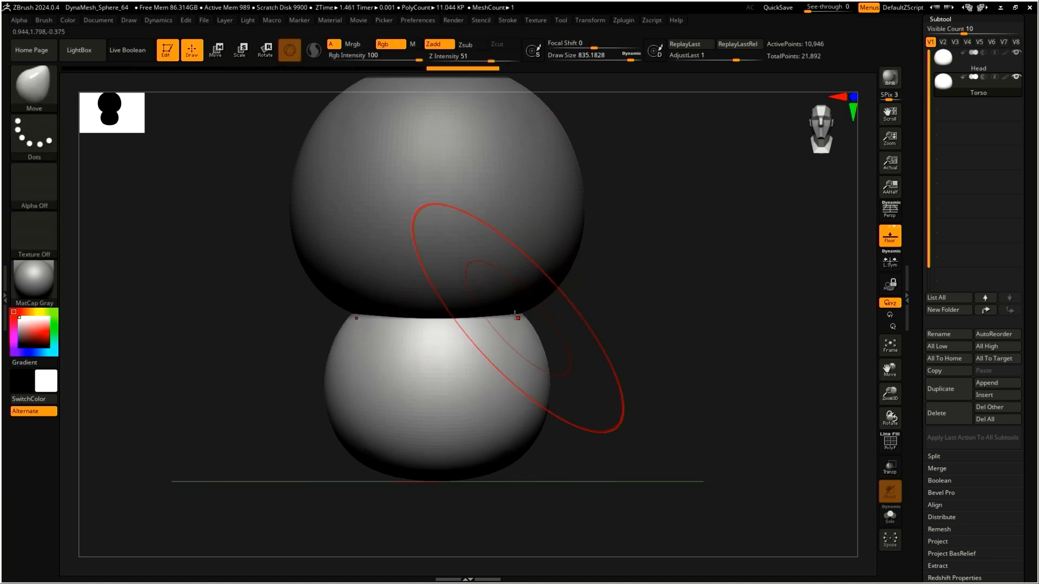
drag(436, 442, 435, 452)
drag(368, 318, 380, 307)
right_drag(395, 346, 456, 348)
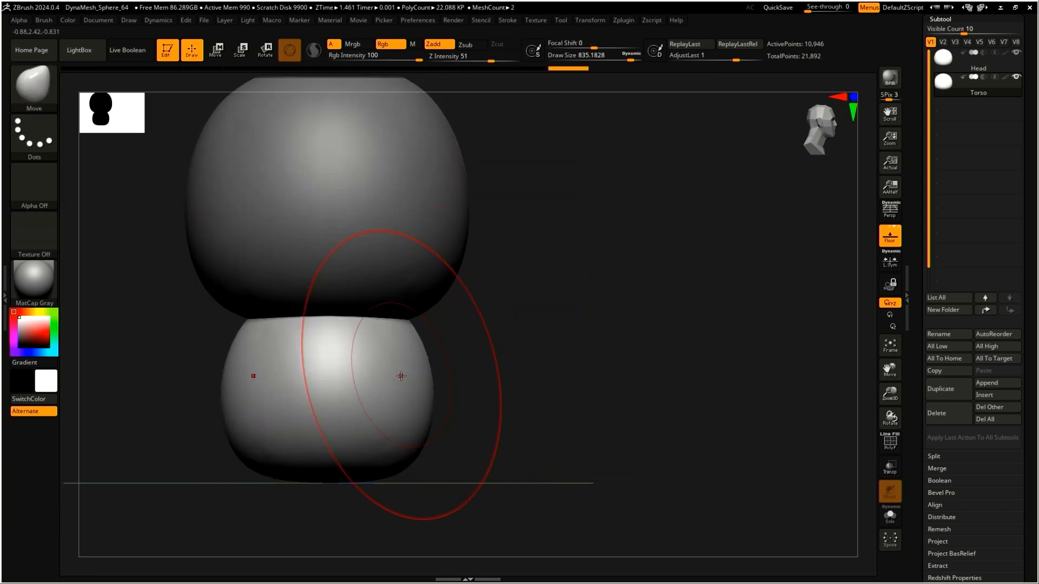
right_drag(412, 378, 364, 355)
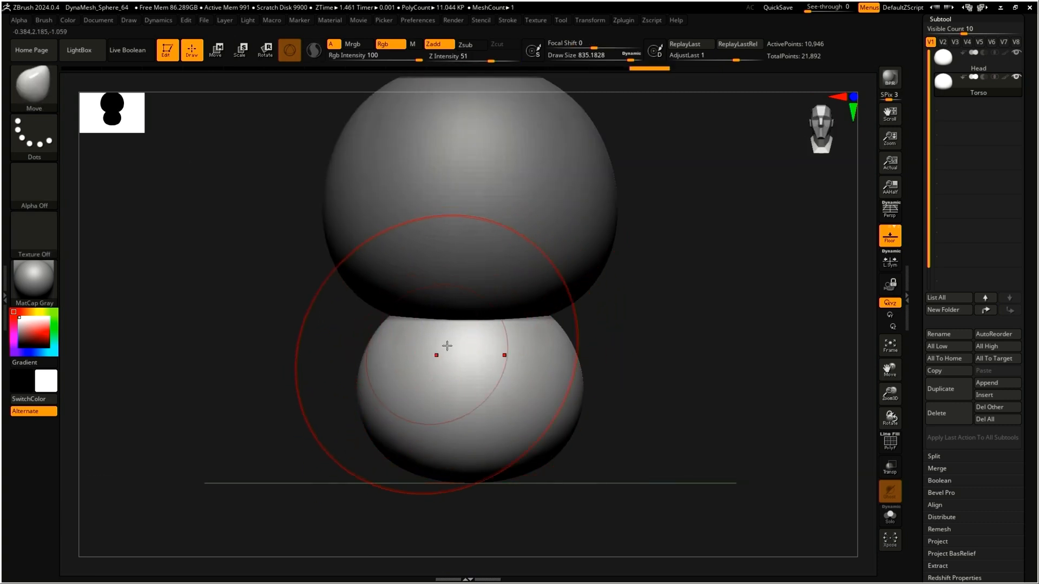
Check which symmetry axes are active for sculpting the Torso
click(593, 20)
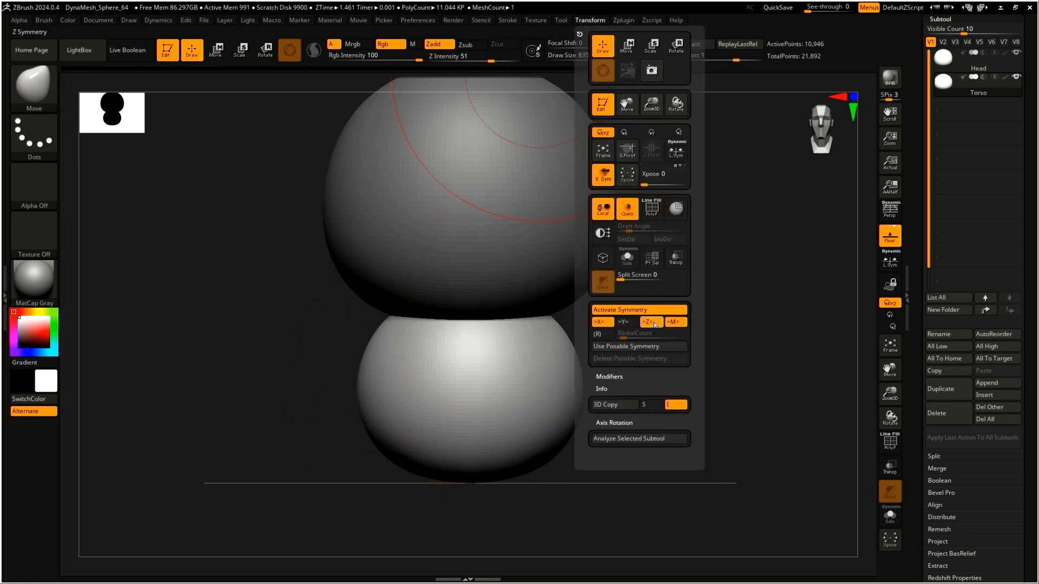
mouse_move(365, 414)
right_down()
mouse_move(453, 392)
mouse_move(380, 405)
mouse_move(374, 387)
right_up()
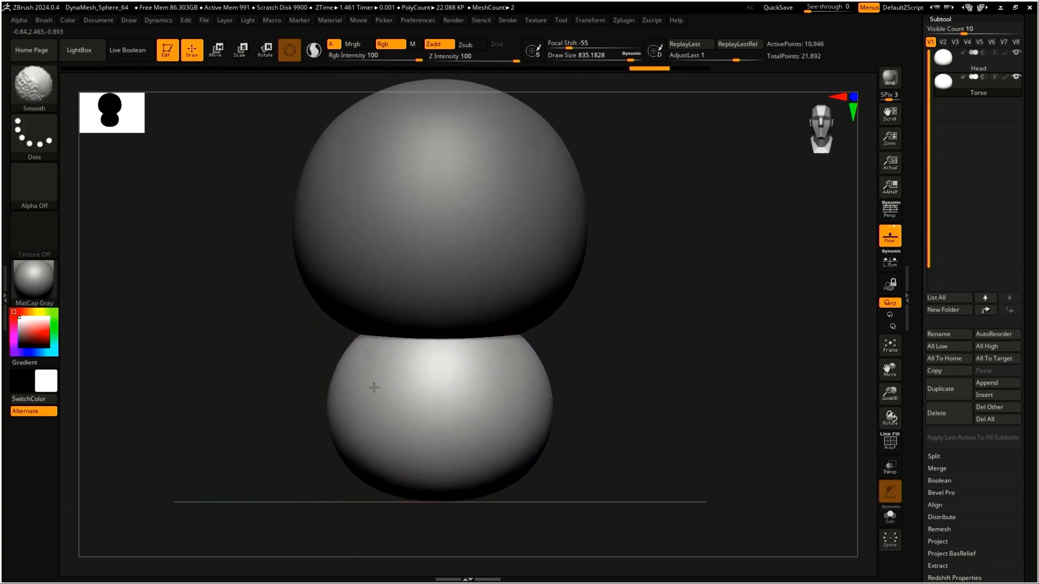
click(590, 20)
From the side view, adjust the Torso's upper edges and pull its lower corners downward with the Move brush
right_drag(419, 354, 530, 342)
shift+right_drag(395, 356, 456, 357)
drag(345, 348, 335, 351)
drag(330, 414, 325, 456)
drag(480, 352, 476, 354)
drag(488, 453, 486, 472)
key(shift)
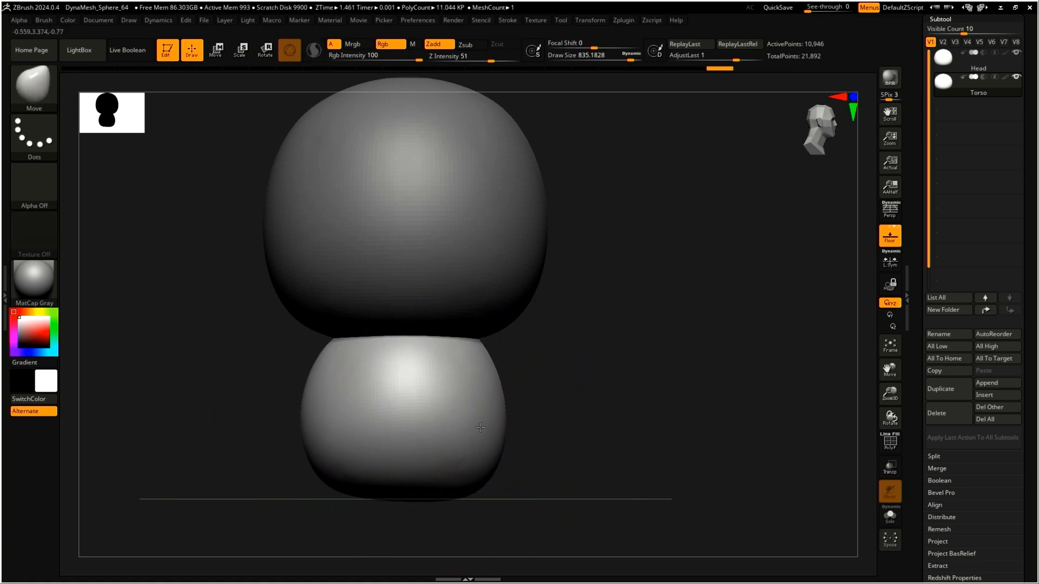
Face the Torso from the front and turn on its polyframe display
shift+right_drag(453, 387, 415, 389)
alt+right_drag(633, 345, 560, 360)
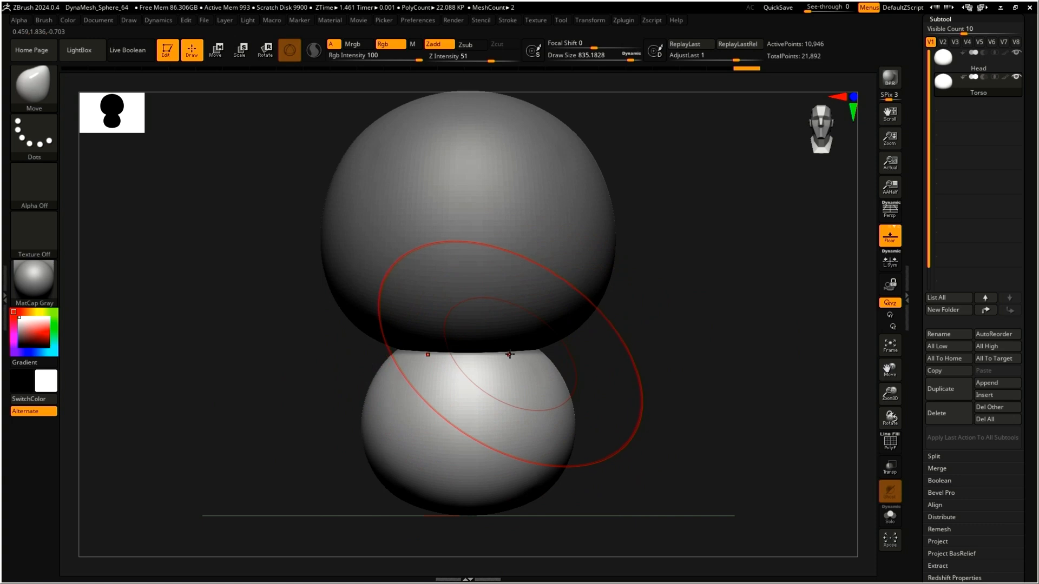
click(890, 440)
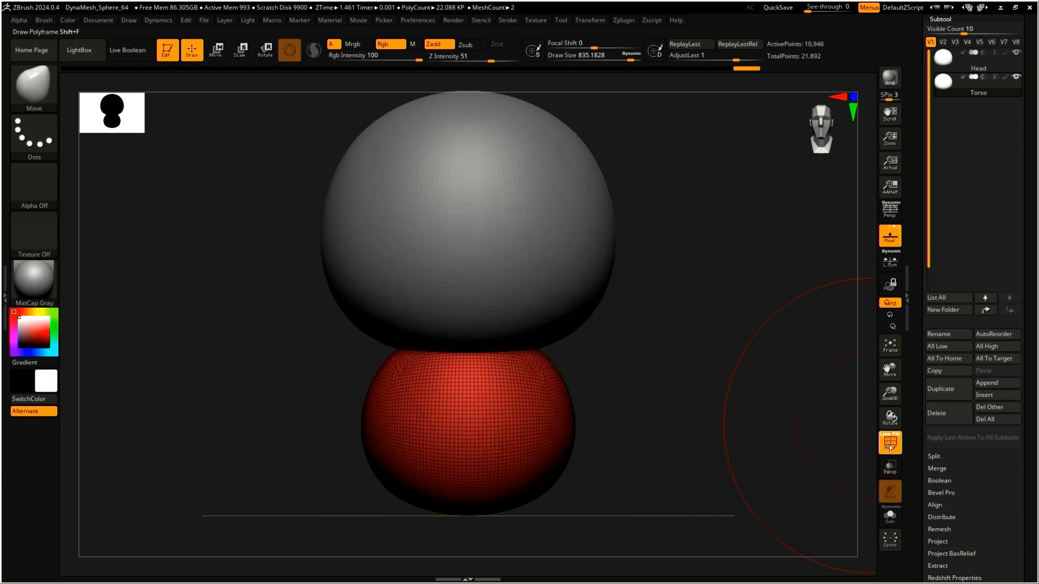
mouse_move(500, 404)
ctrl+right_down()
mouse_move(549, 367)
mouse_move(638, 324)
mouse_move(800, 278)
mouse_move(593, 354)
mouse_move(633, 355)
mouse_move(617, 339)
mouse_move(538, 376)
ctrl+right_up()
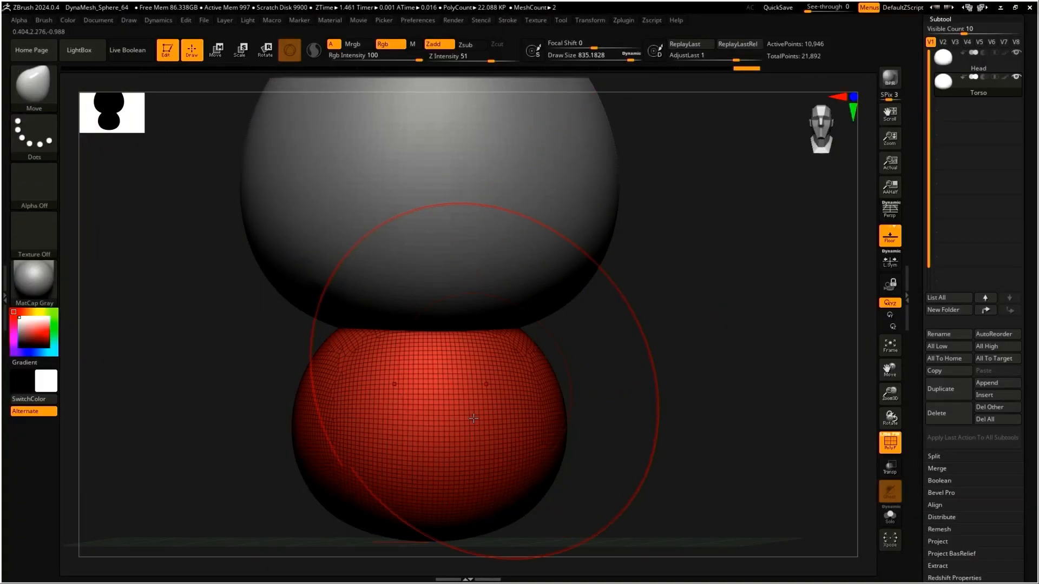
Pull the Torso's sides downward with the Move brush so the body narrows toward the shoulders
drag(643, 300, 631, 297)
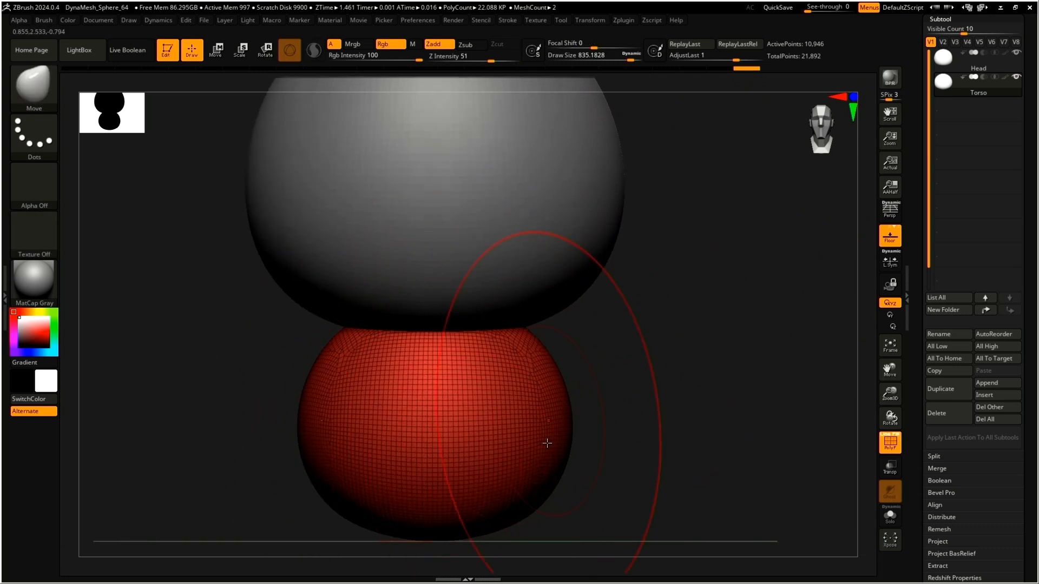
drag(513, 419, 513, 437)
mouse_move(533, 366)
mouse_down()
mouse_move(524, 355)
mouse_move(582, 545)
mouse_up()
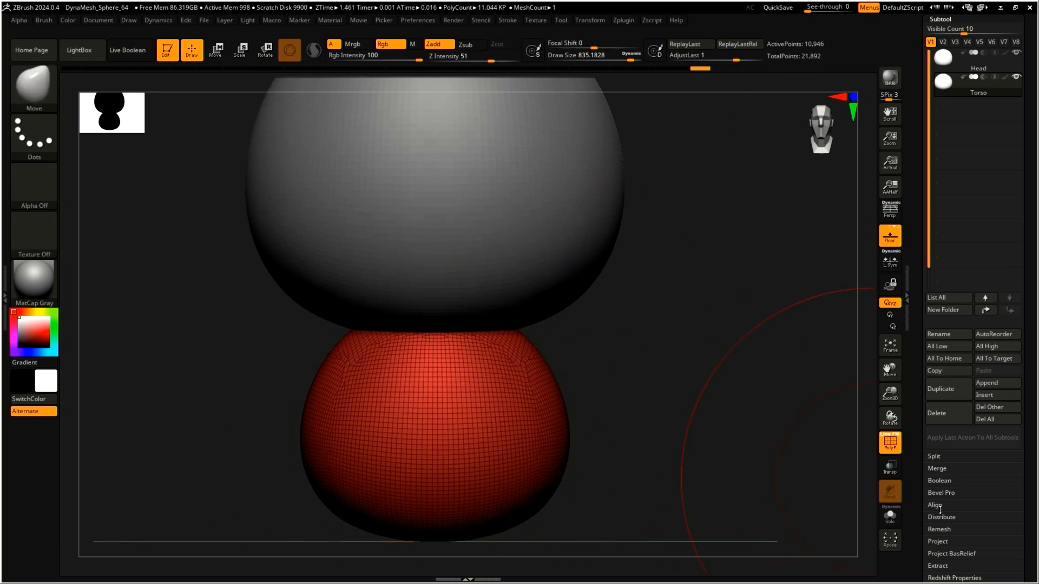
Lower the Torso's DynaMesh resolution to 24 and remesh it by turning DynaMesh off and on again
drag(918, 527, 921, 456)
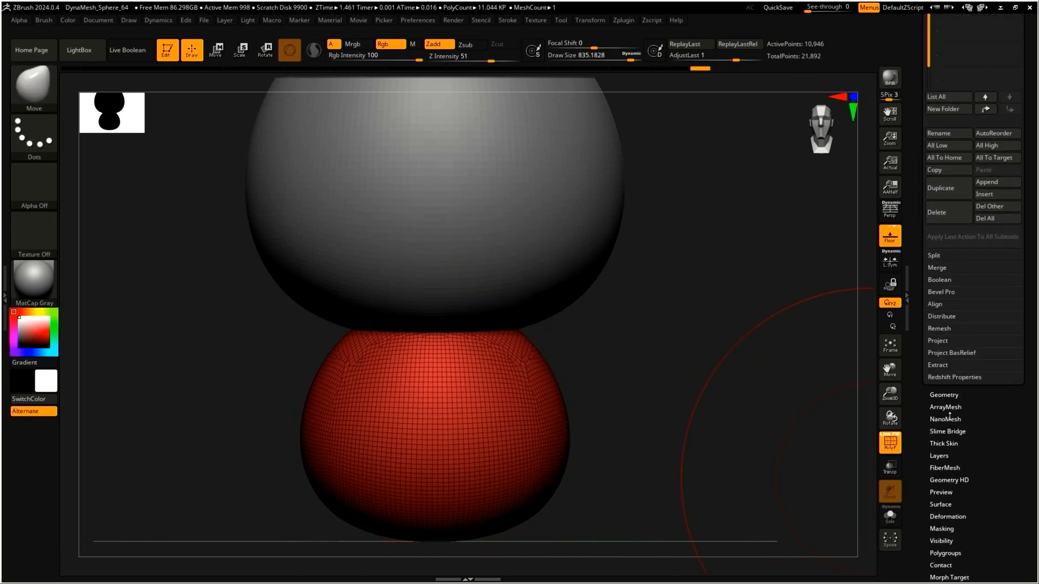
click(942, 395)
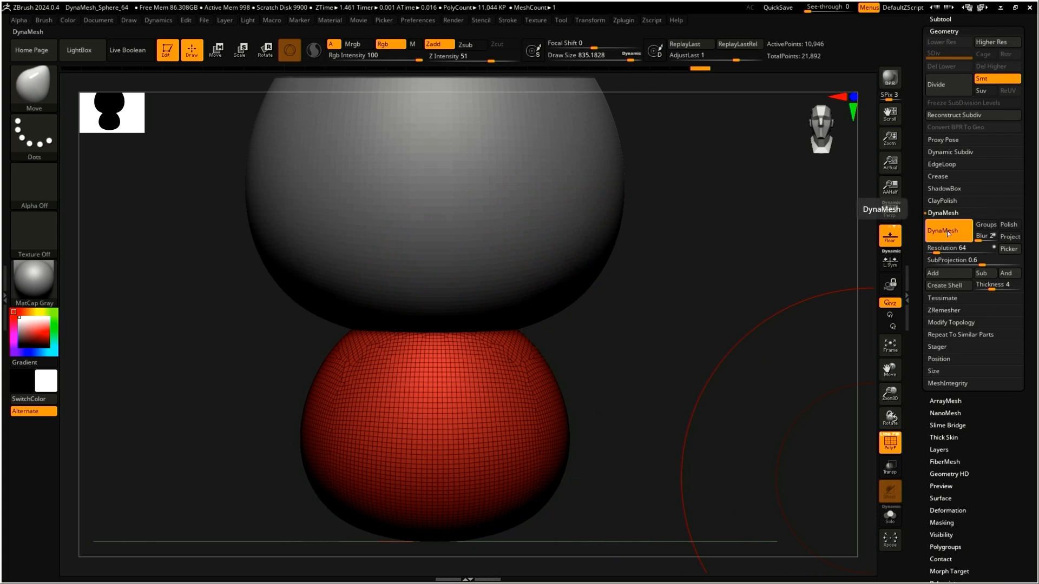
drag(934, 250, 936, 253)
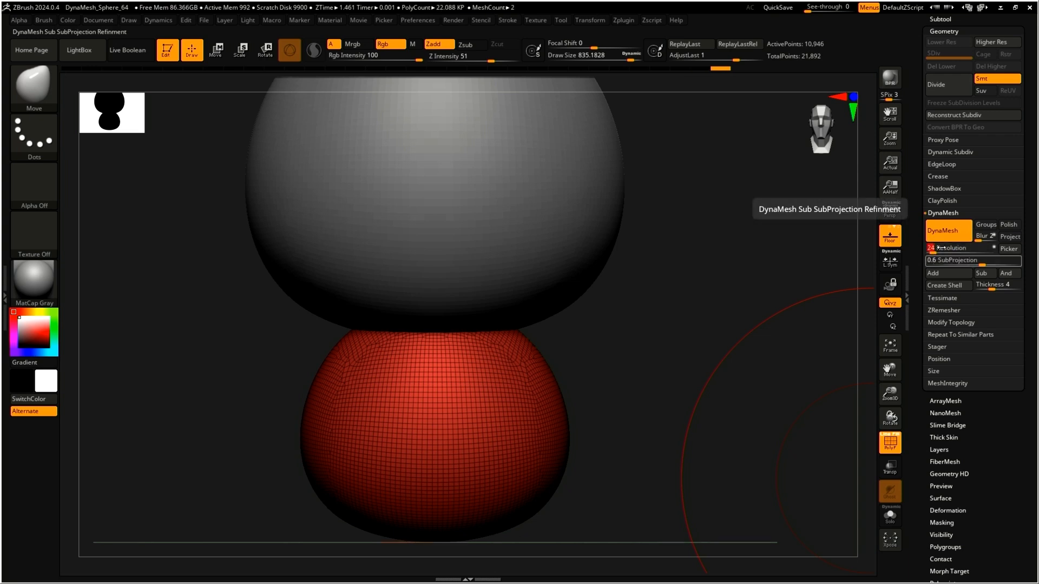
click(942, 230)
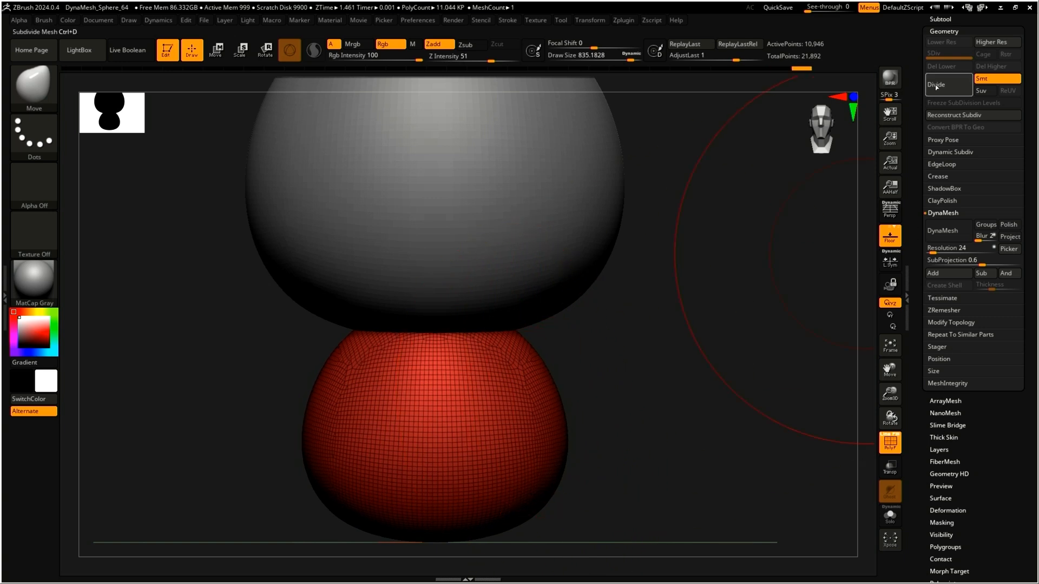
click(942, 230)
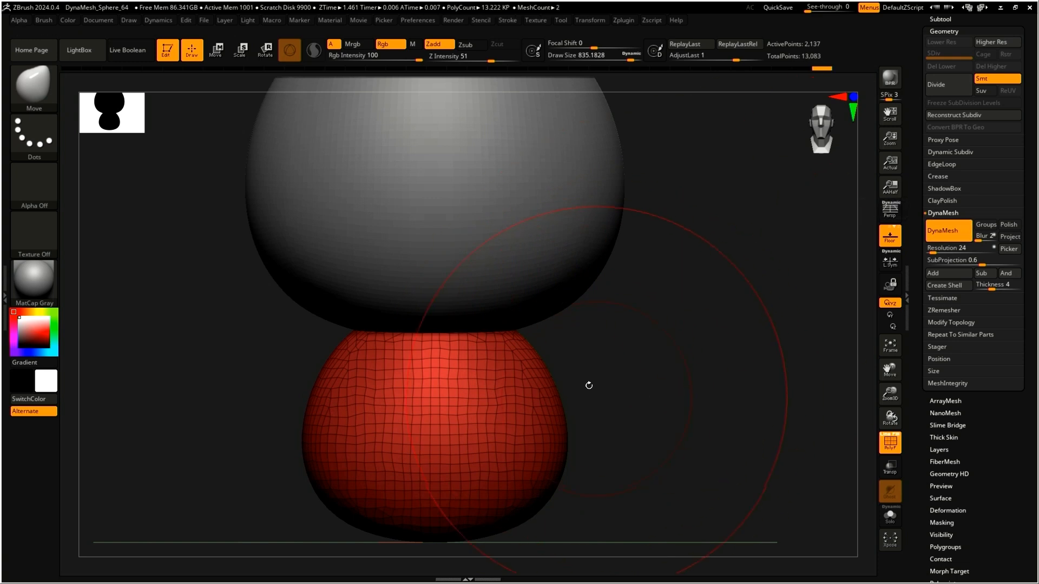
Reduce the DynaMesh resolution to 16 and remesh the Torso
drag(933, 253, 931, 253)
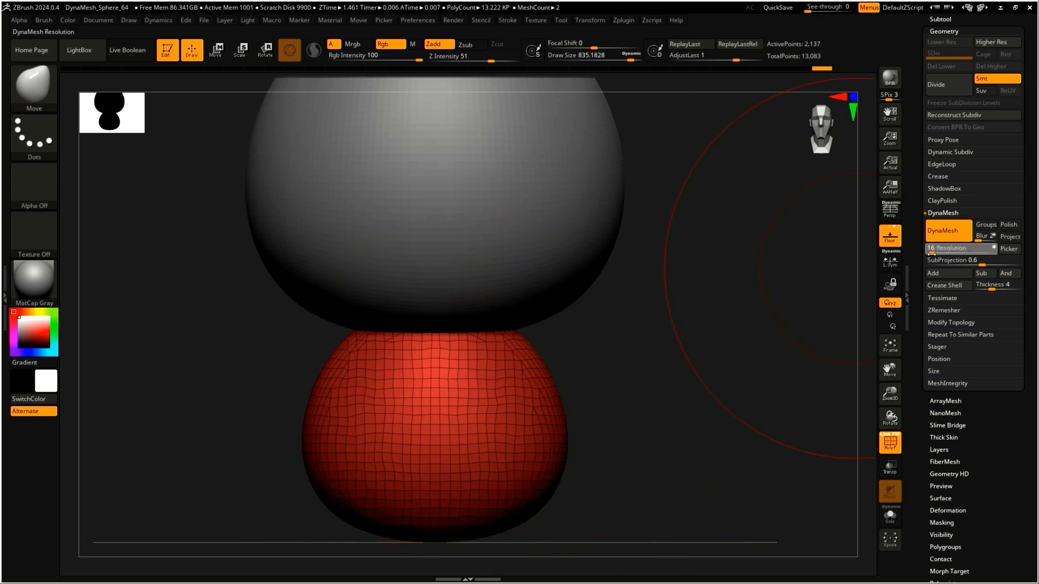
click(931, 253)
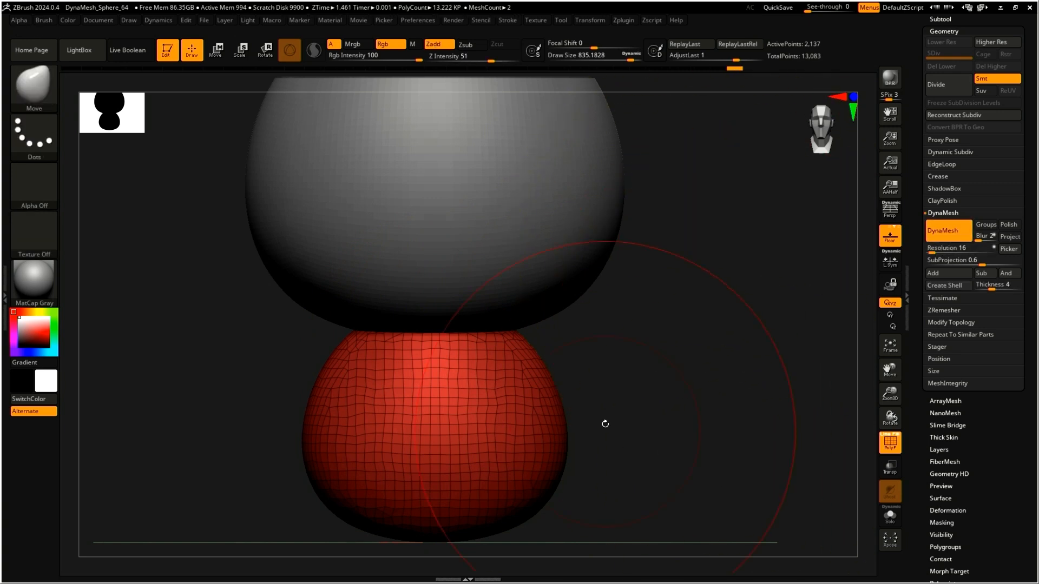
ctrl+drag(671, 288, 728, 427)
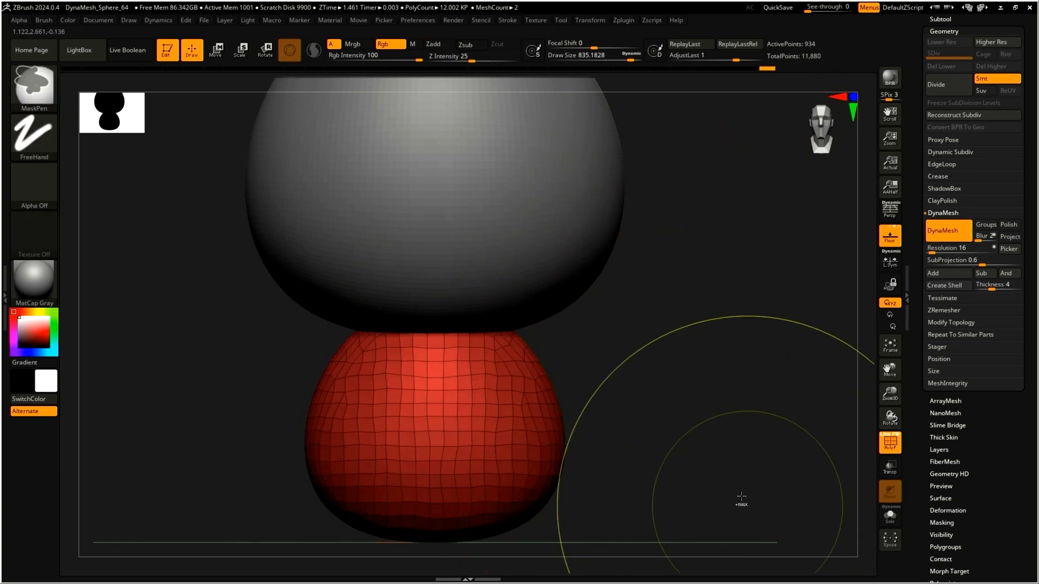
ctrl+drag(653, 297, 743, 479)
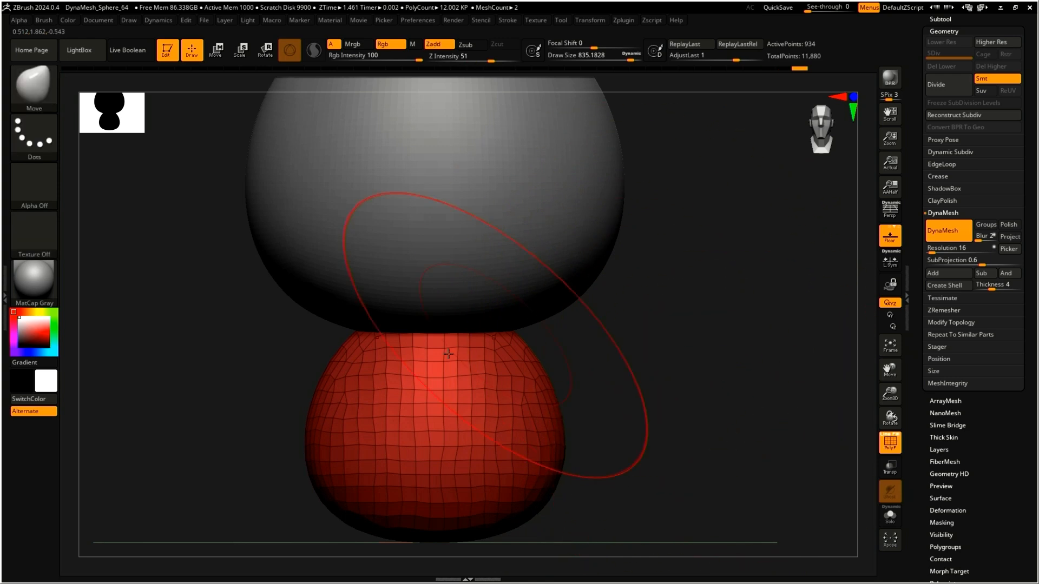
ctrl+drag(669, 302, 748, 471)
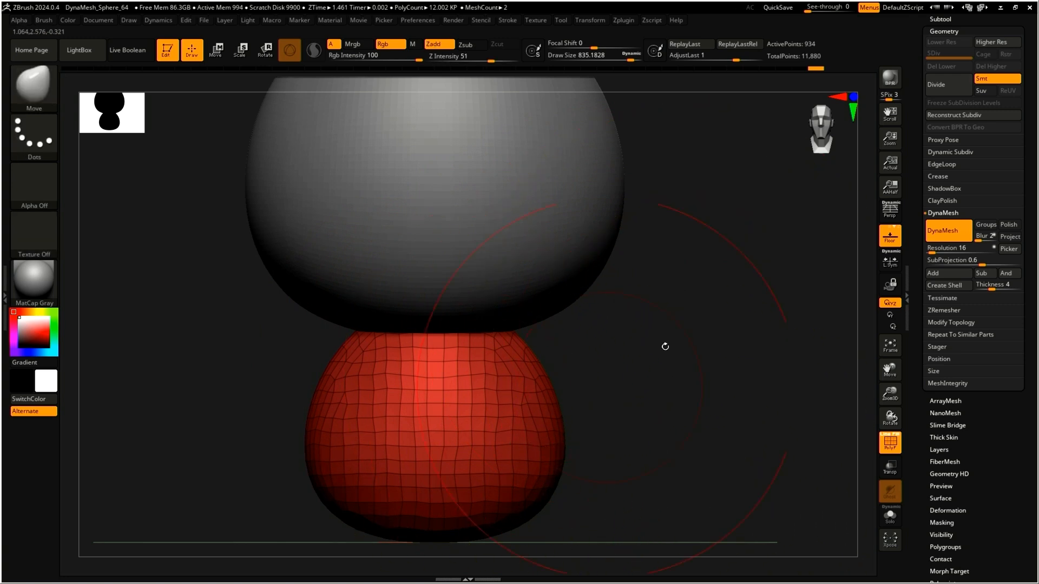
Set DynaMesh SubProjection to 0 and the resolution to 80, and remesh the Torso
click(931, 258)
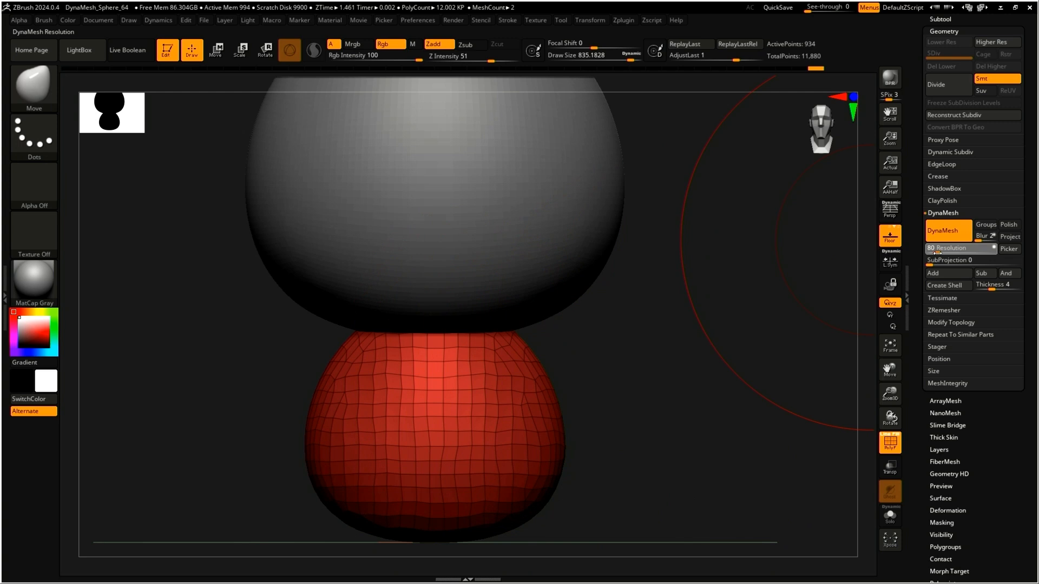
click(937, 254)
ctrl+drag(710, 310, 797, 511)
Set the DynaMesh resolution back to 16 and remesh the Torso
drag(532, 432, 511, 371)
ctrl+drag(677, 309, 756, 517)
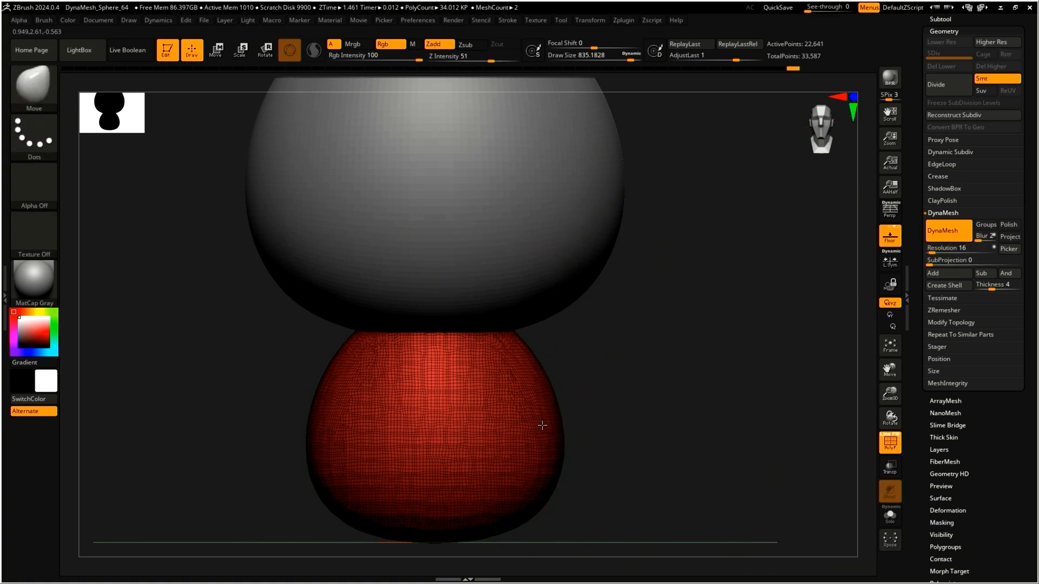
ctrl+drag(677, 450, 705, 491)
Smooth the Torso's surface and adjust its upper and lower edges from the side with the Move brush
mouse_move(469, 383)
shift+mouse_down()
mouse_move(476, 394)
mouse_move(449, 368)
shift+mouse_up()
drag(619, 402, 487, 404)
shift+drag(573, 400, 671, 394)
shift+drag(757, 397, 725, 398)
mouse_move(531, 330)
mouse_down()
mouse_move(516, 345)
mouse_move(513, 395)
mouse_up()
drag(605, 427, 614, 452)
drag(638, 389, 627, 379)
Shape the Torso's shoulder area and underside from another side with the Move brush
right_drag(533, 346, 658, 342)
mouse_move(425, 334)
mouse_down()
mouse_move(454, 342)
mouse_move(422, 316)
mouse_move(398, 326)
mouse_move(405, 362)
mouse_up()
drag(503, 481, 501, 497)
right_drag(433, 399, 543, 396)
drag(698, 328, 662, 349)
mouse_move(577, 363)
right_down()
mouse_move(556, 355)
mouse_move(600, 260)
mouse_move(615, 292)
mouse_move(483, 457)
mouse_move(508, 357)
right_up()
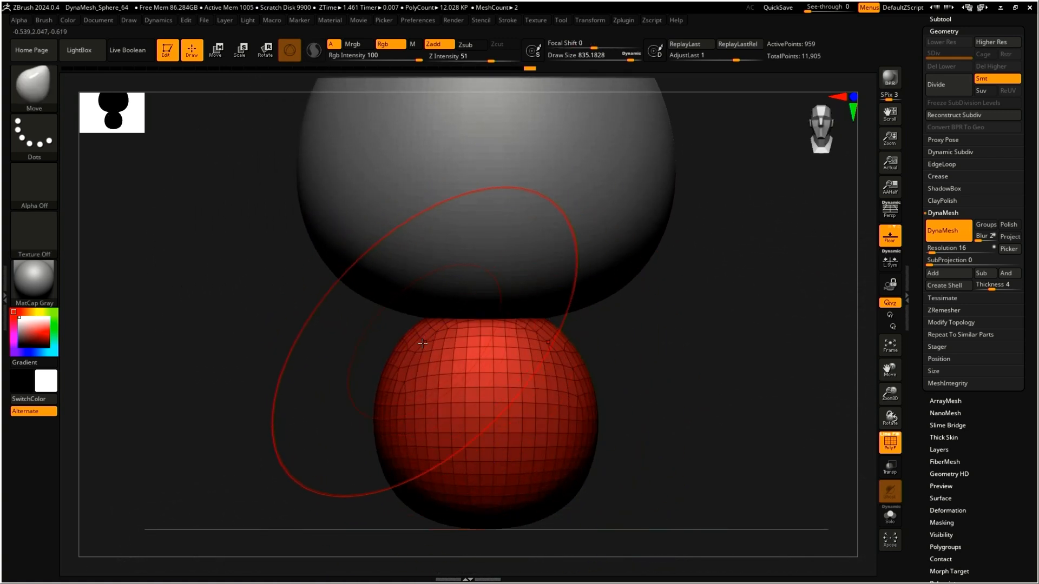
Widen the Torso slightly by scaling it along the X axis from the front
right_drag(426, 339, 452, 376)
key(shift)
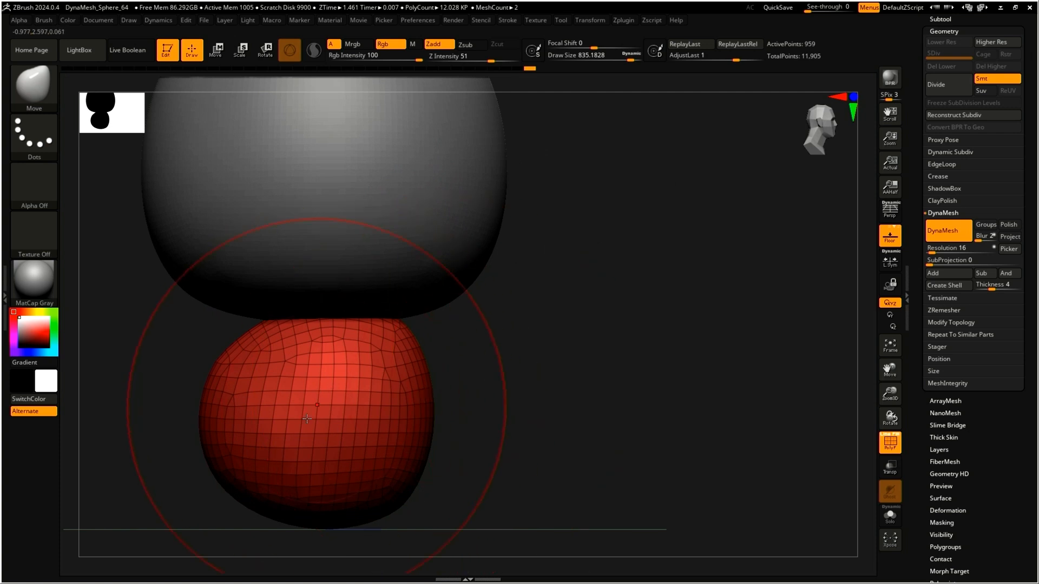
right_drag(256, 424, 405, 515)
right_drag(381, 303, 413, 424)
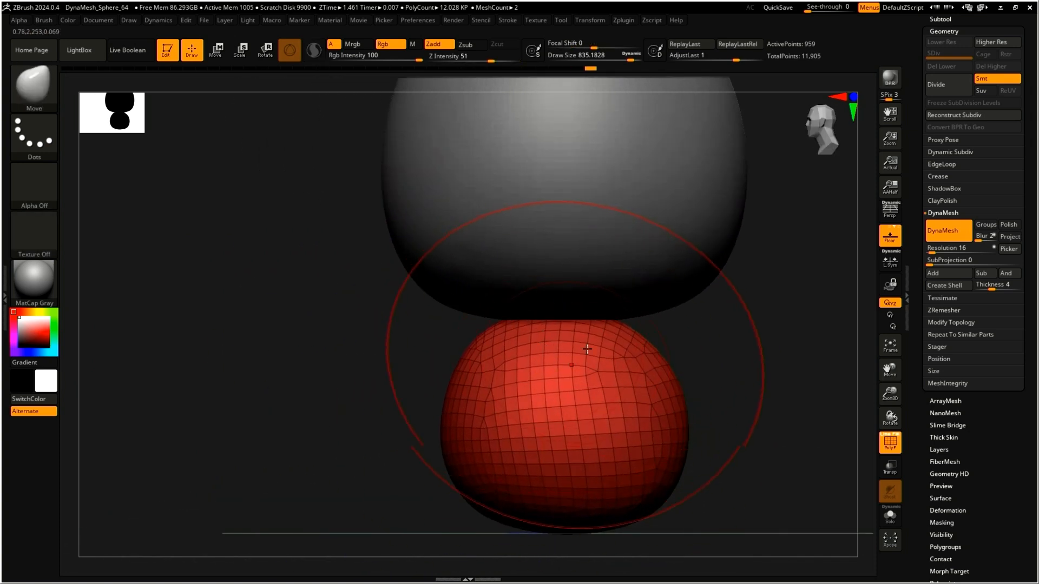
key(w)
drag(609, 320, 603, 310)
shift+right_drag(585, 315, 599, 329)
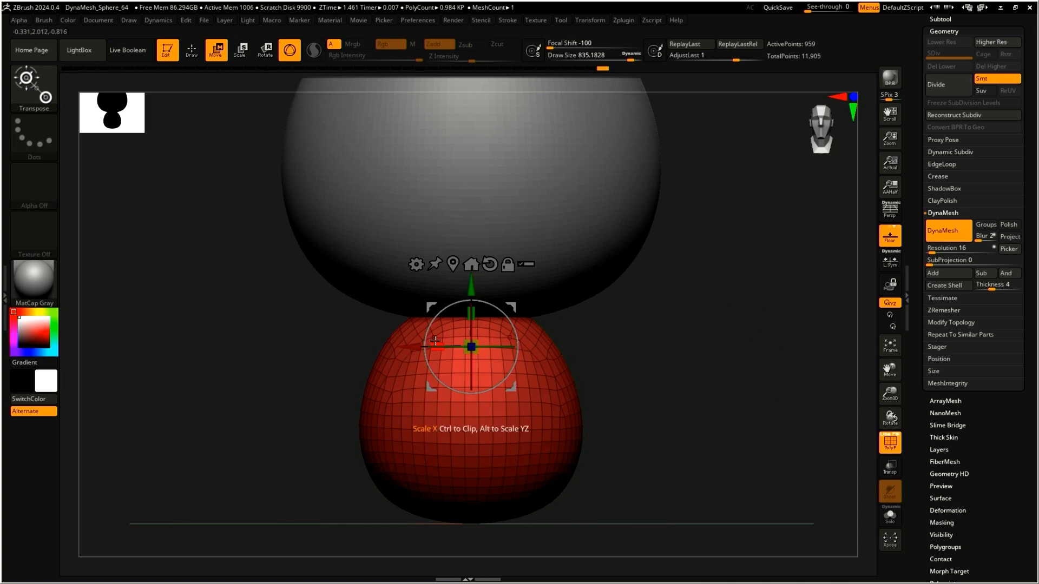
drag(436, 344, 433, 344)
key(q)
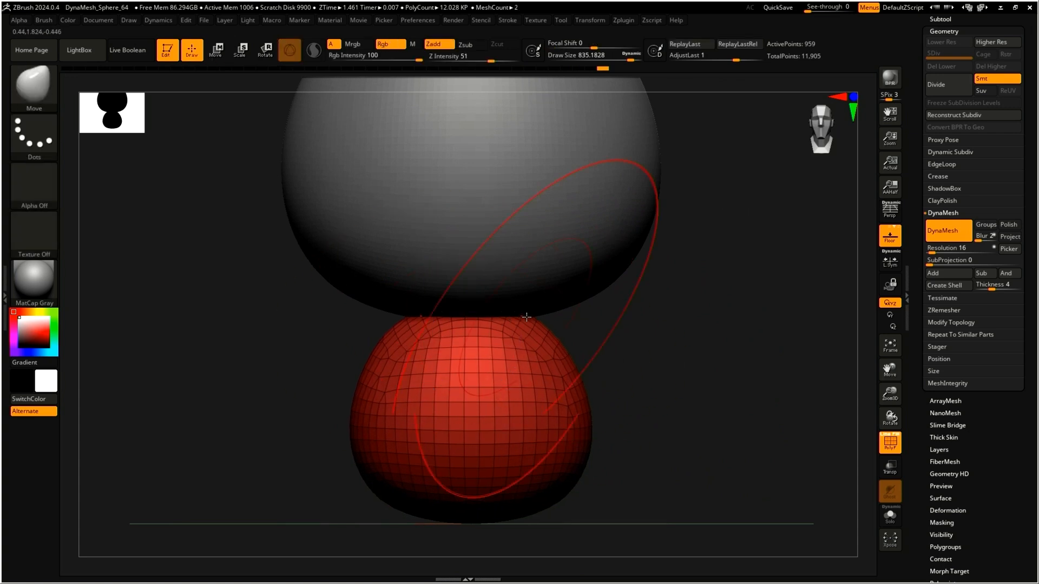
Pull the Torso's upper corners outward beneath the Head with the Move brush
ctrl+right_drag(493, 328, 462, 318)
mouse_move(418, 325)
mouse_down()
mouse_move(415, 309)
mouse_move(402, 316)
mouse_up()
mouse_move(494, 368)
ctrl+right_down()
mouse_move(471, 354)
mouse_move(463, 397)
ctrl+right_up()
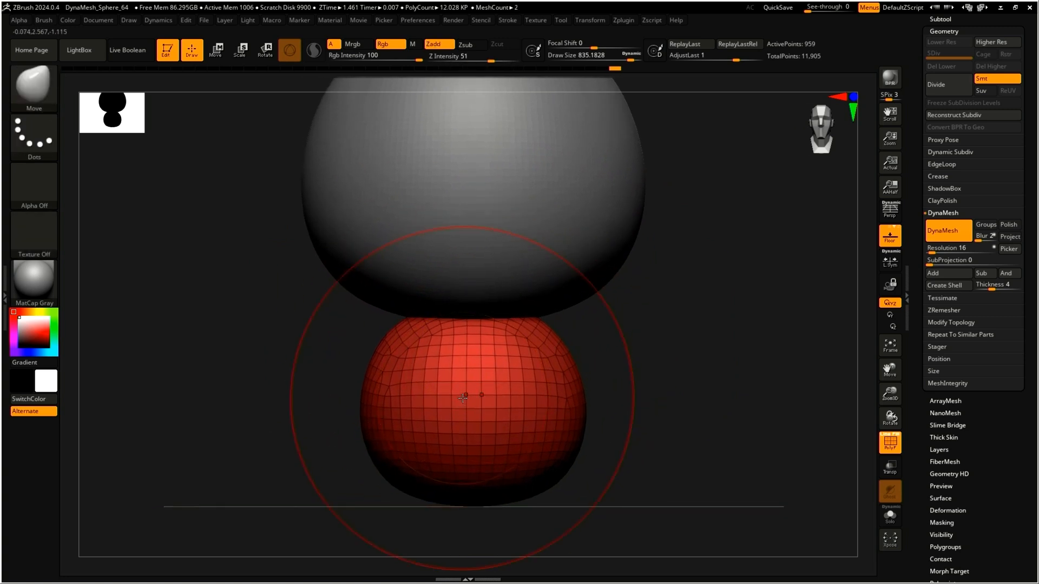
alt+right_drag(516, 379, 482, 447)
ctrl+right_drag(491, 402, 479, 437)
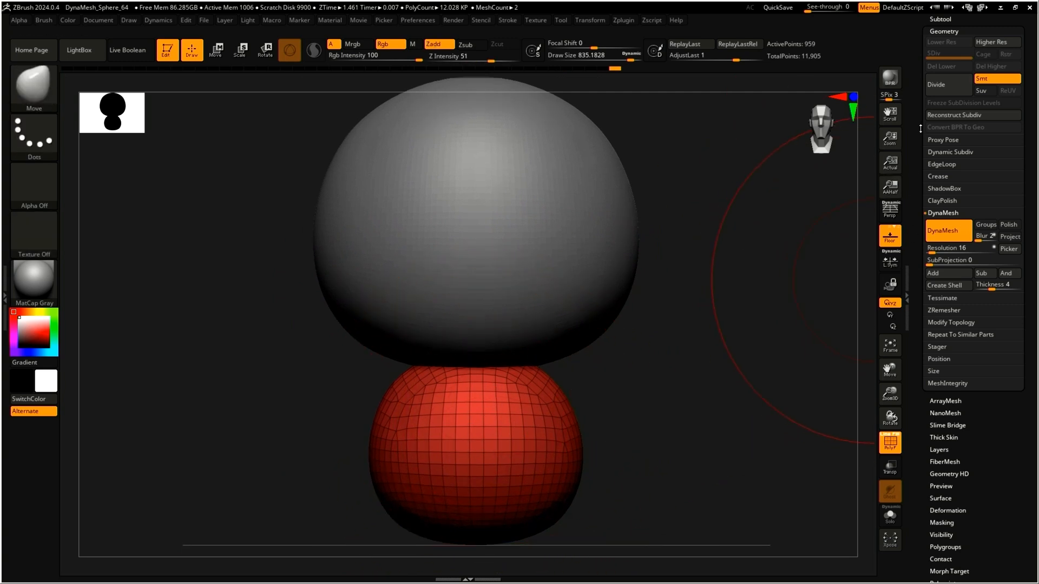
Duplicate the Torso subtool and rename the copy as Ear
drag(920, 97, 952, 240)
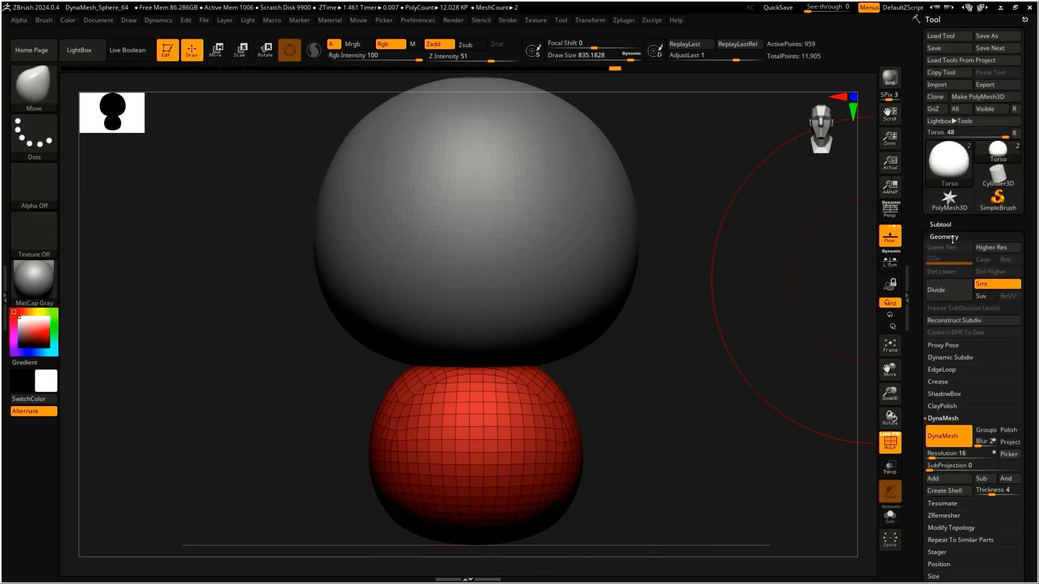
click(943, 224)
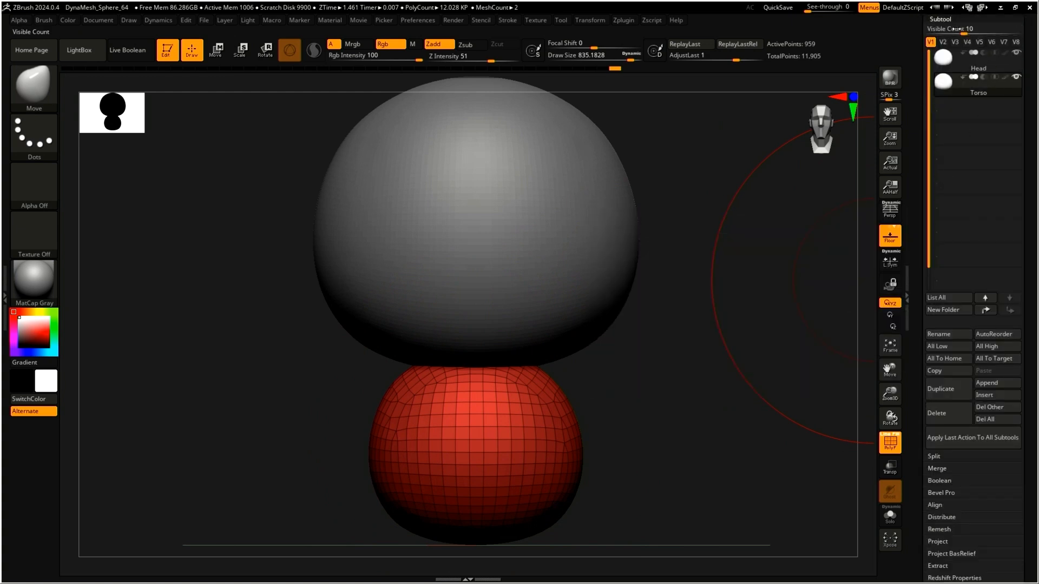
mouse_move(977, 93)
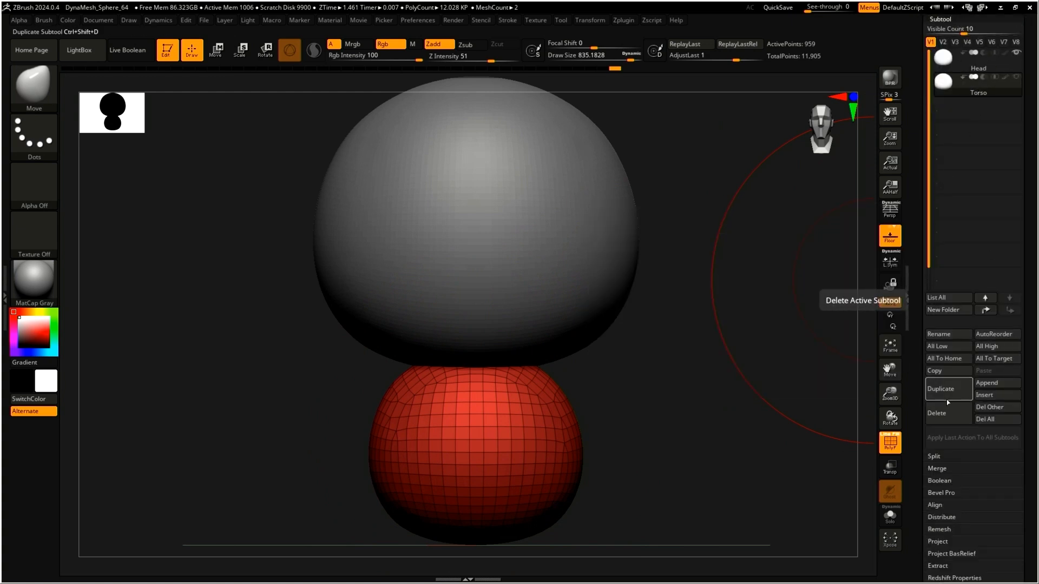
click(947, 398)
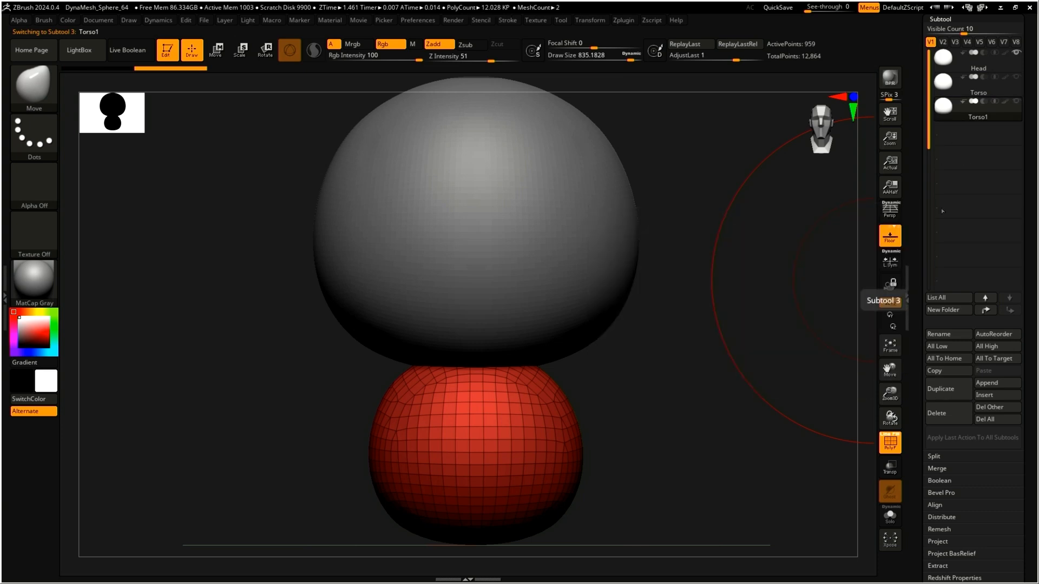
click(947, 336)
text(Ear)
key(Return)
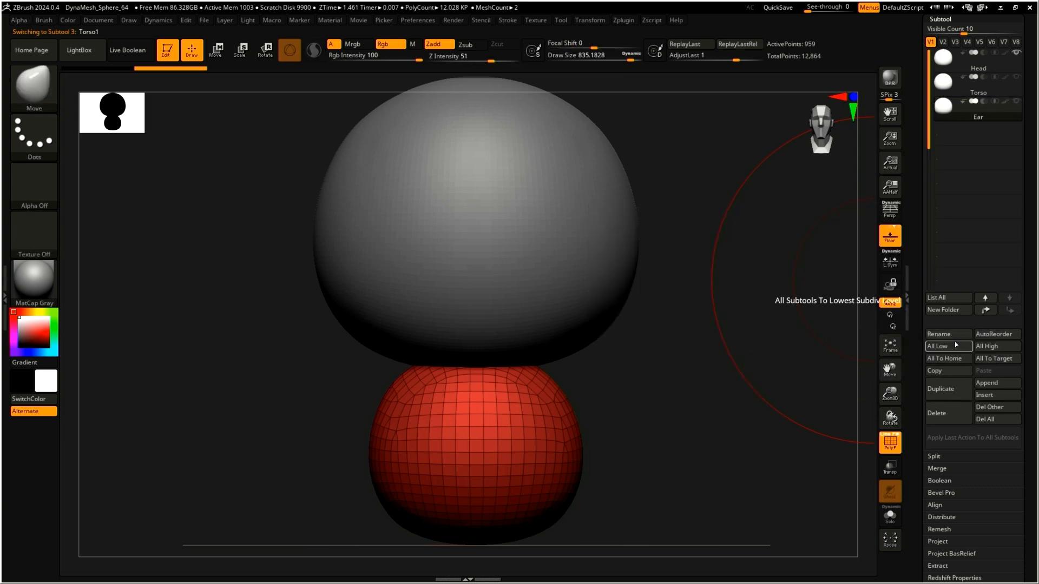
Move the Ear up beside the top of the Head with the gizmo and make the Torso visible
key(e)
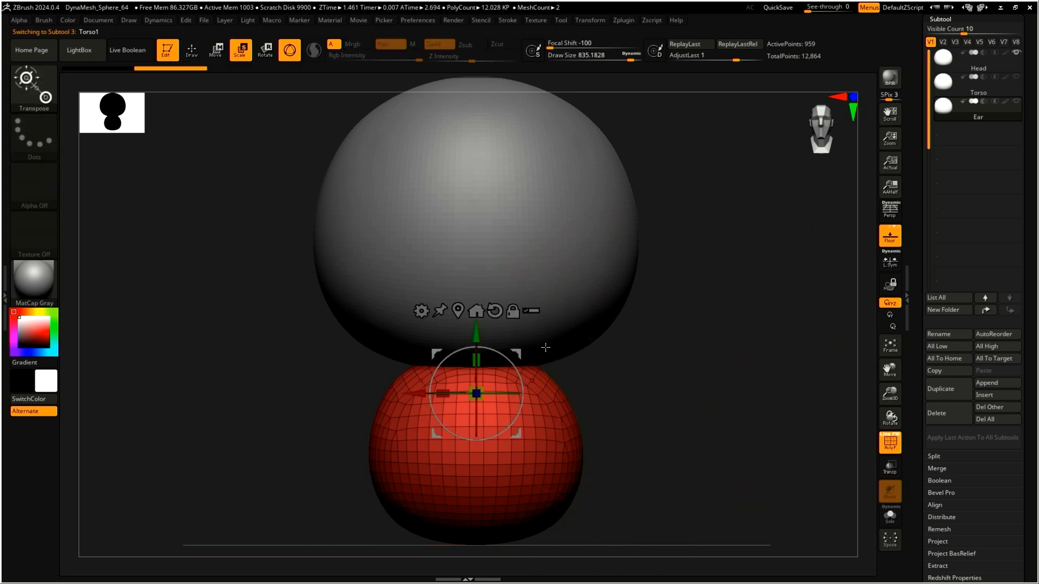
drag(518, 355, 667, 83)
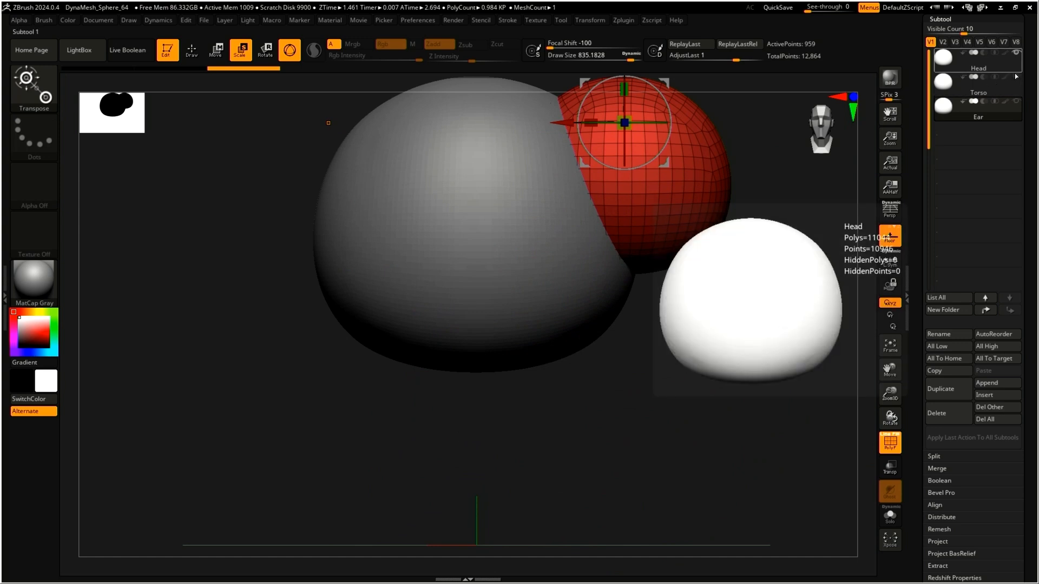
mouse_move(1016, 53)
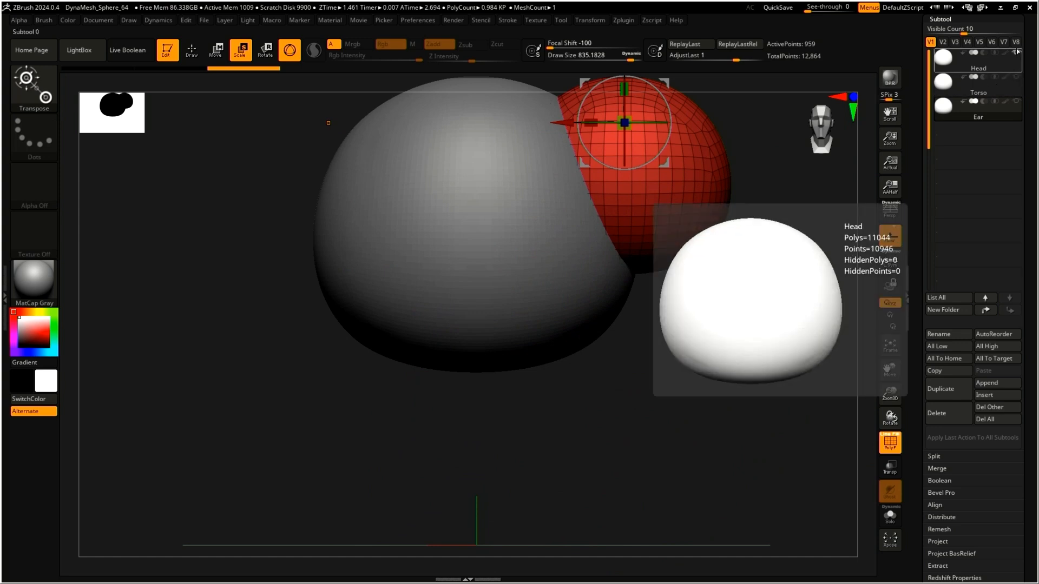
mouse_move(1018, 86)
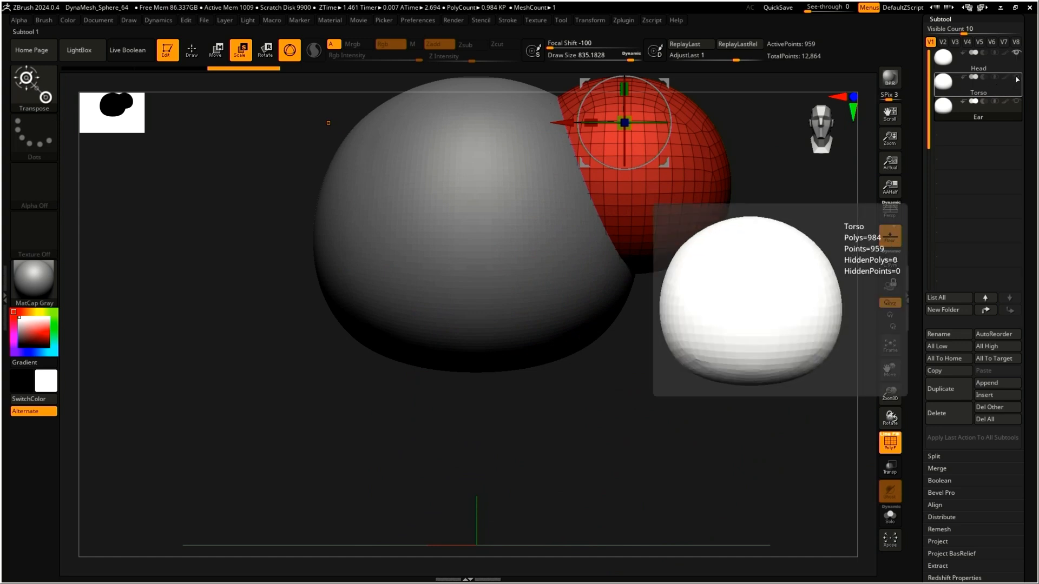
click(1016, 78)
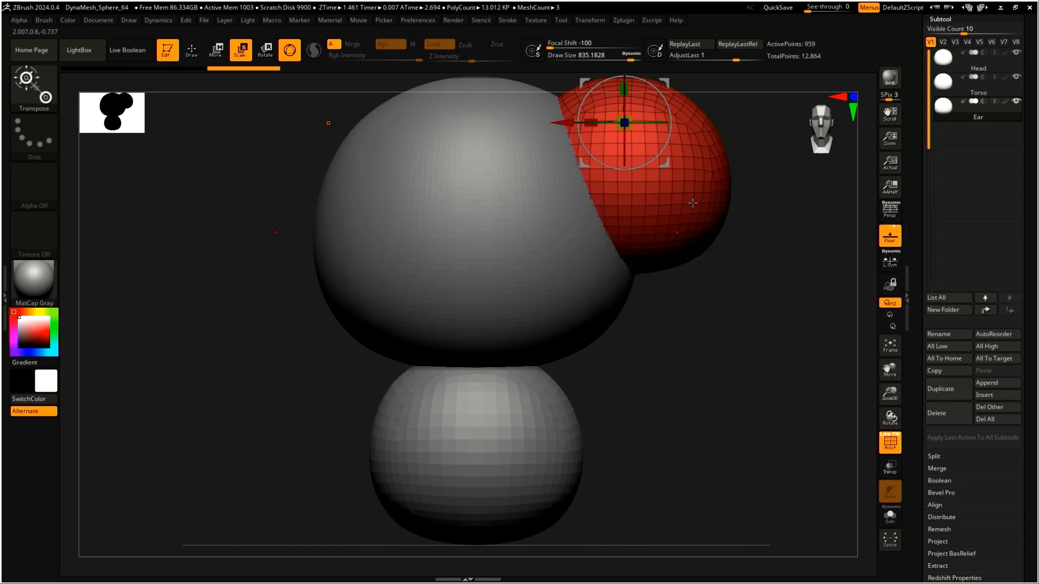
ctrl+right_drag(685, 277, 759, 197)
alt+right_drag(740, 288, 710, 403)
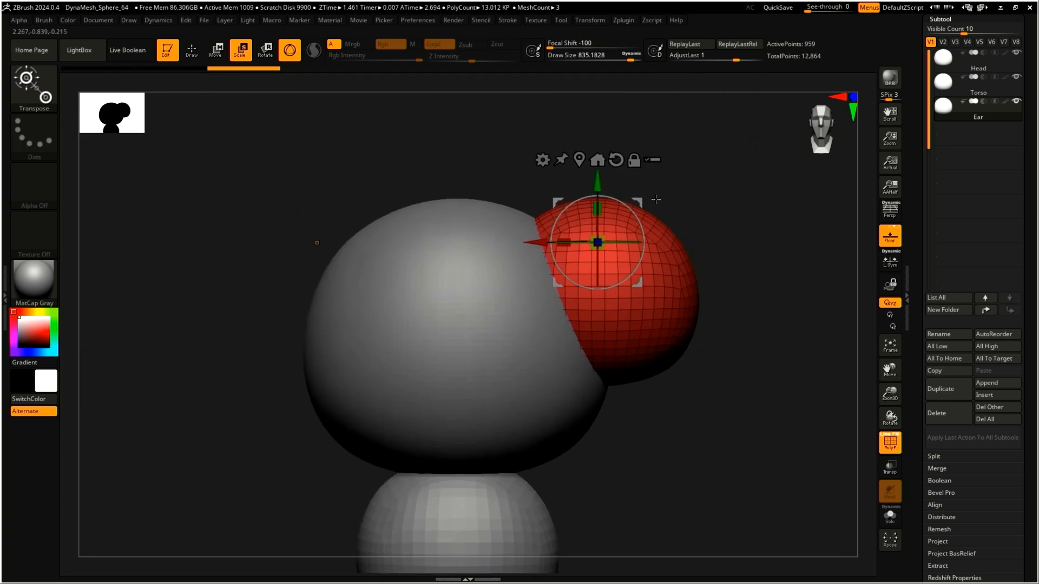
drag(639, 201, 539, 215)
drag(585, 163, 615, 173)
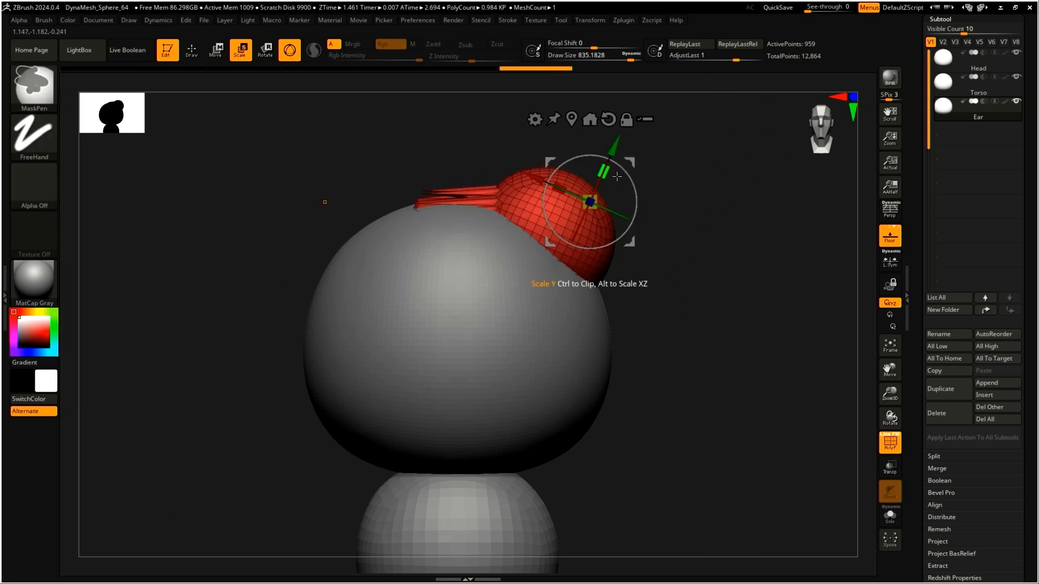
key(ctrl+z)
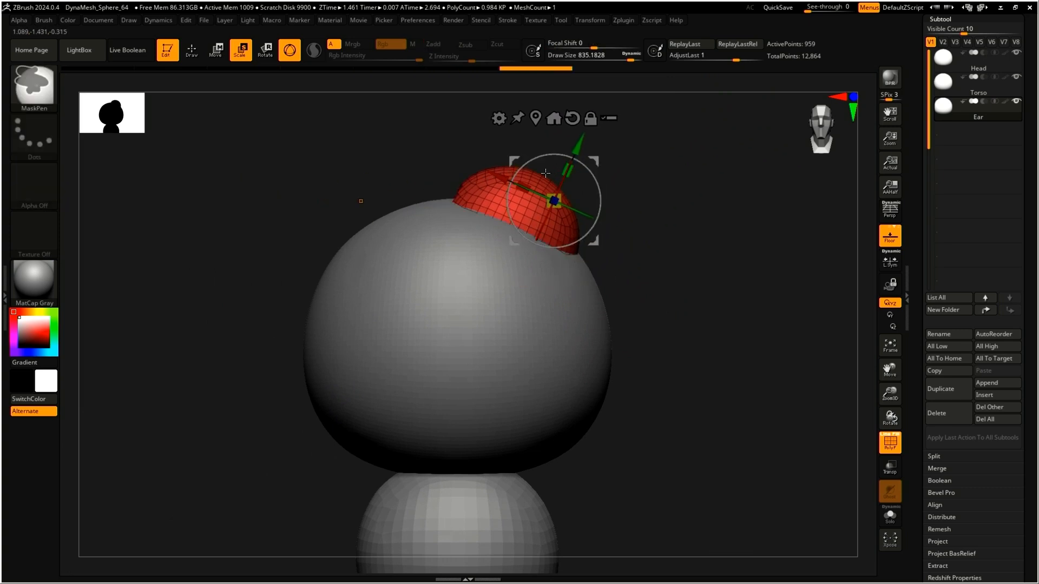
drag(602, 159, 677, 157)
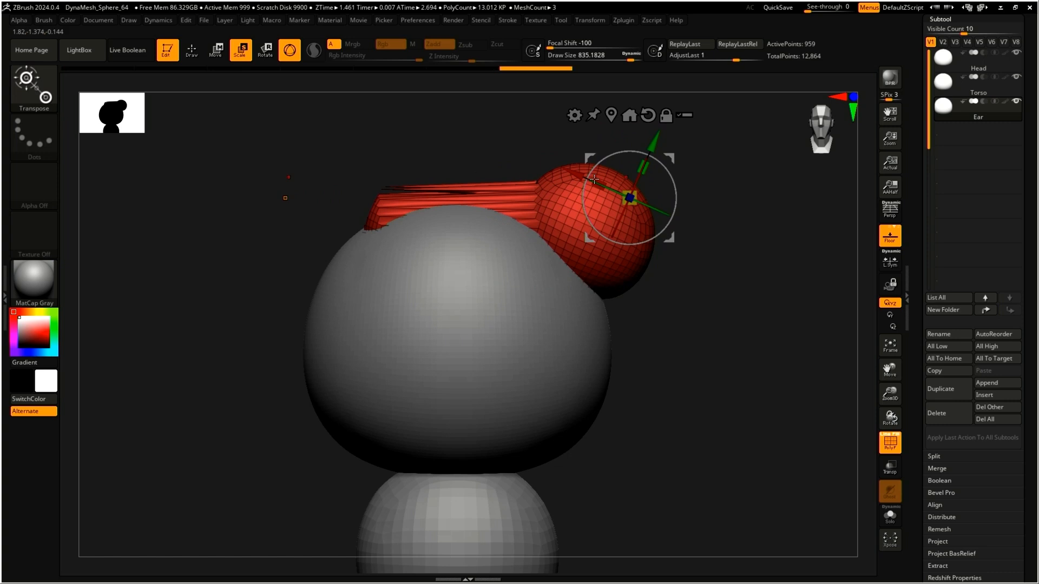
key(ctrl+z)
key(ctrl+z)
key(ctrl+z)
key(ctrl+z)
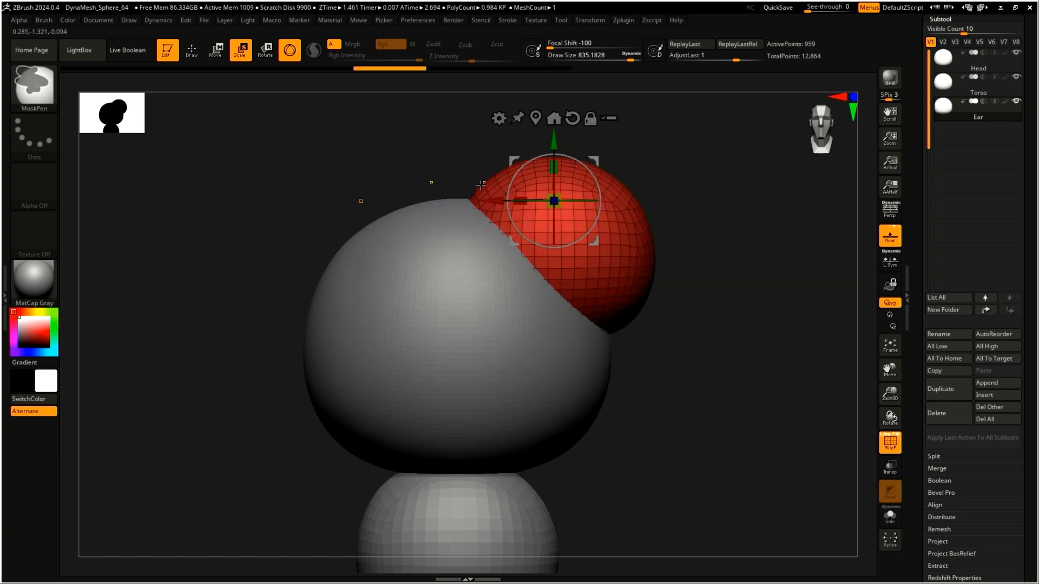
key(ctrl+z)
key(ctrl+z)
key(ctrl+z)
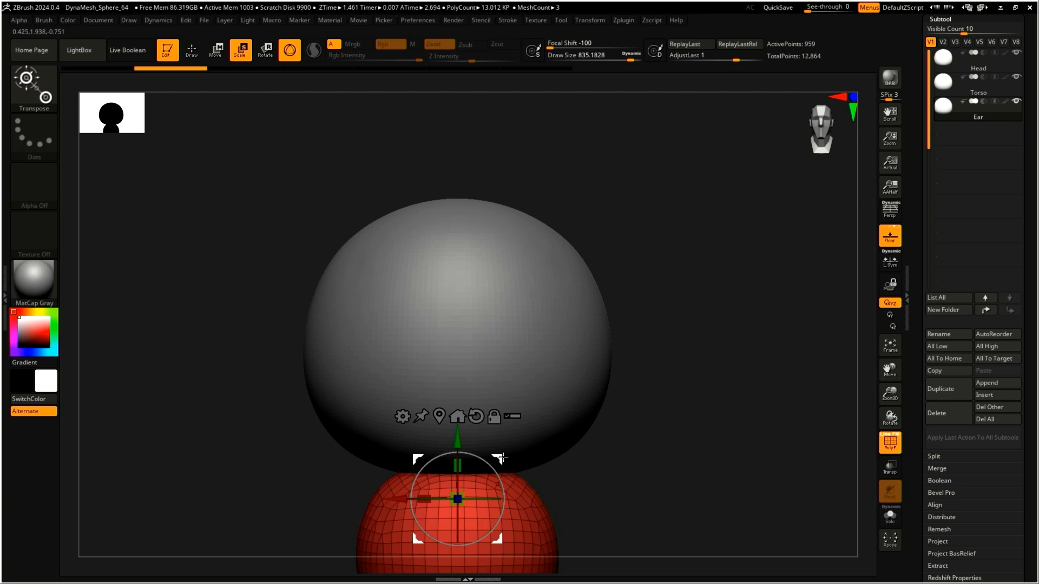
Shrink the Ear and tilt it outward at the upper side of the Head with the gizmo
key(ctrl+shift+z)
drag(602, 126, 517, 170)
drag(599, 99, 623, 165)
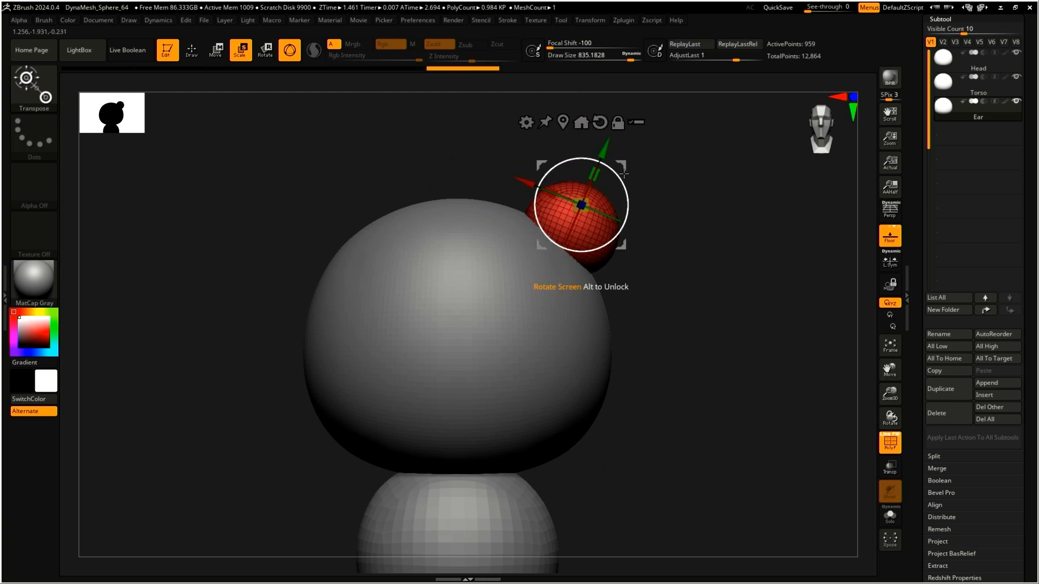
drag(617, 174, 626, 183)
Adjust the Ear's depth from the side and tuck it into the Head's upper corner
right_drag(633, 189, 545, 207)
drag(548, 209, 558, 208)
right_drag(559, 207, 615, 191)
drag(599, 172, 600, 190)
drag(561, 220, 600, 205)
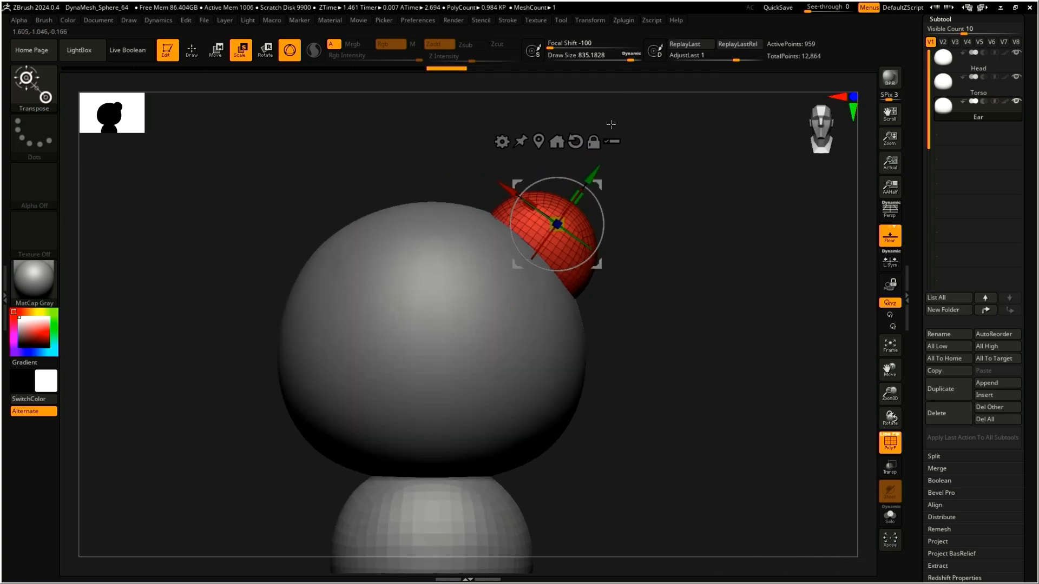
Mirror the Ear across the X axis with SubTool Master, merging the result into one SubTool
click(625, 19)
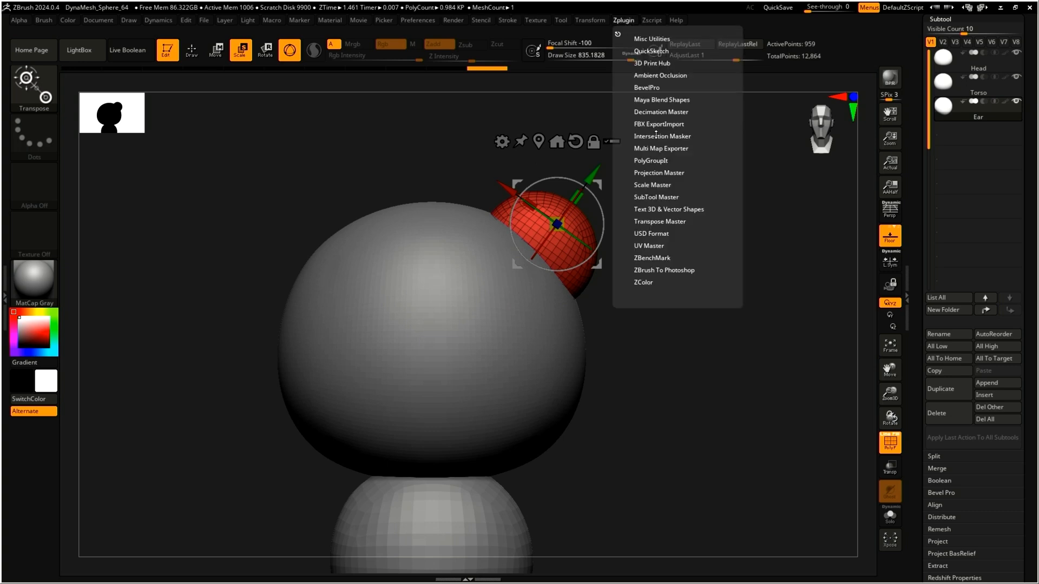
click(661, 198)
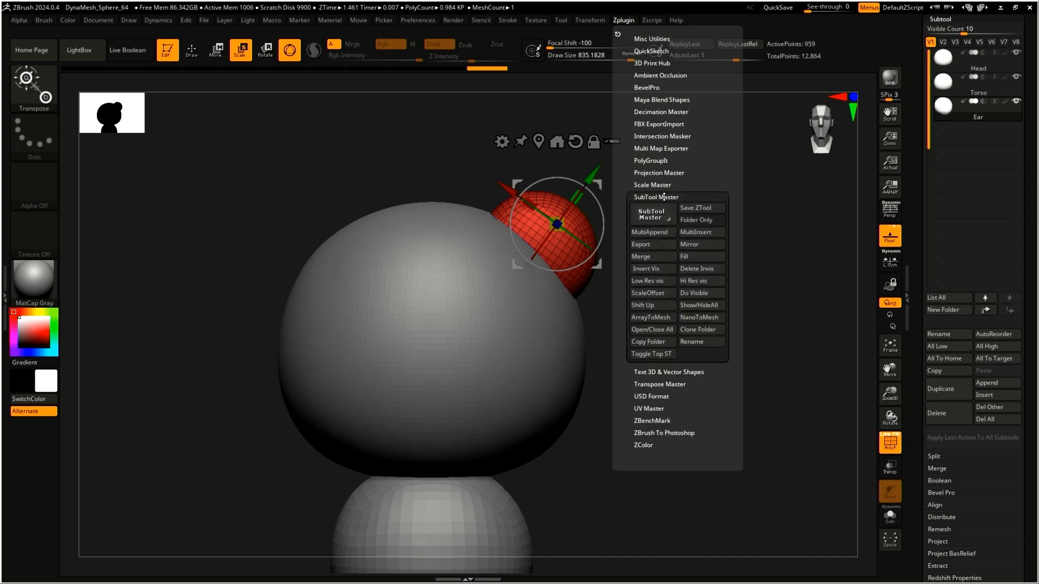
click(701, 246)
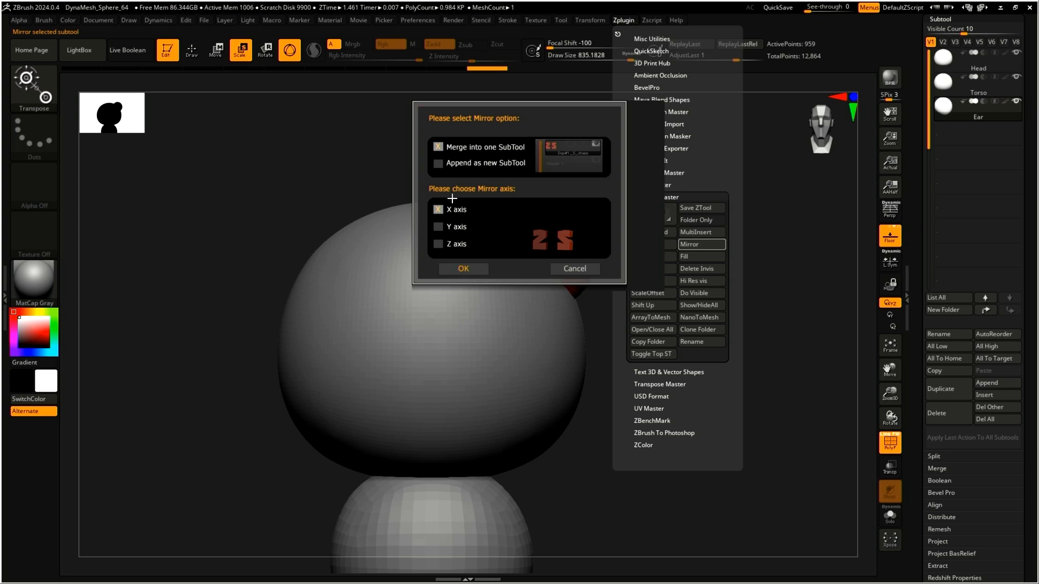
click(462, 269)
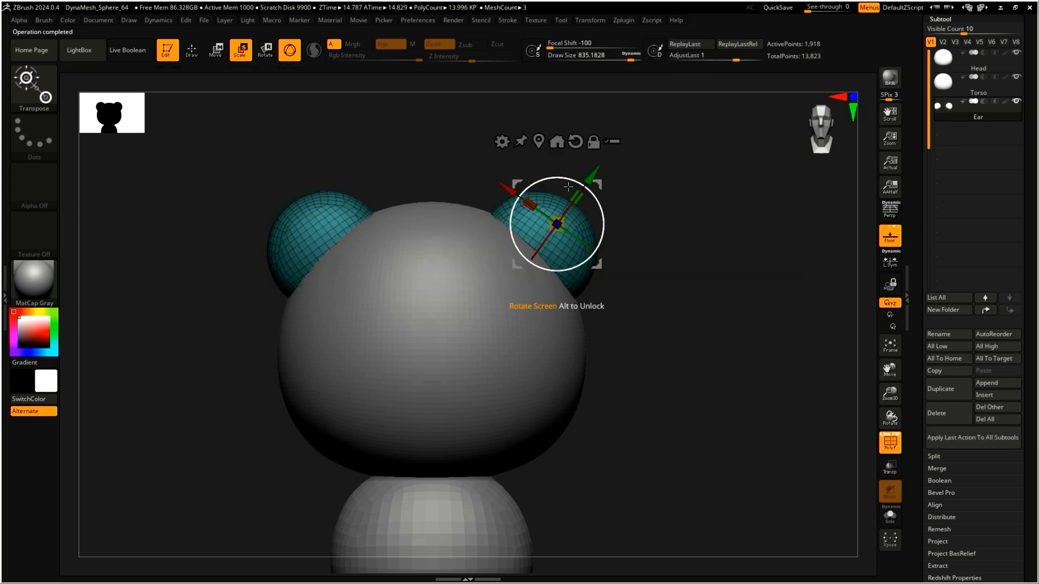
Lower the mirrored ears slightly on the Head and adjust their depth from the side
drag(570, 186, 623, 231)
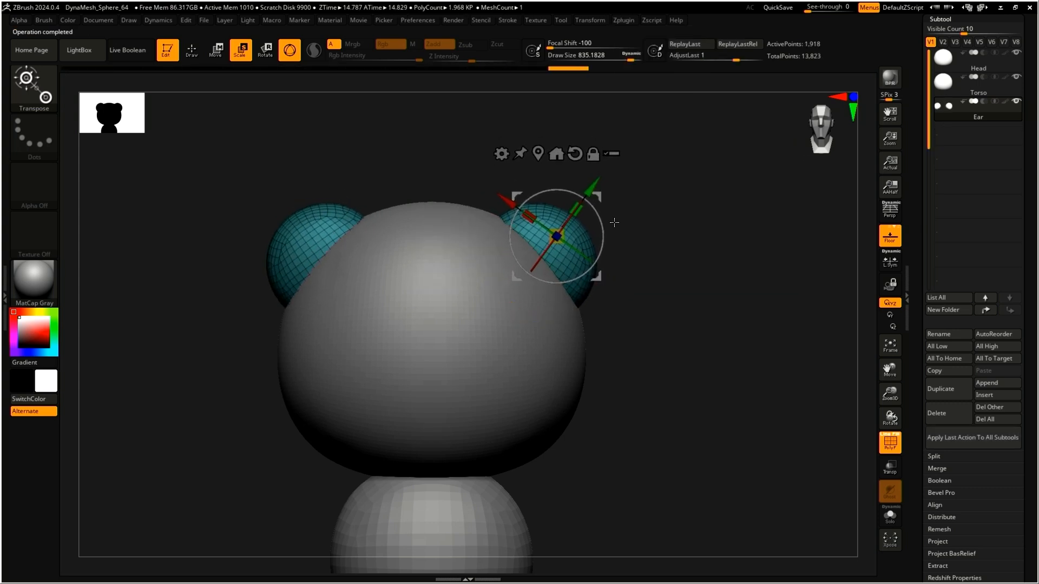
drag(597, 197, 625, 198)
key(ctrl+z)
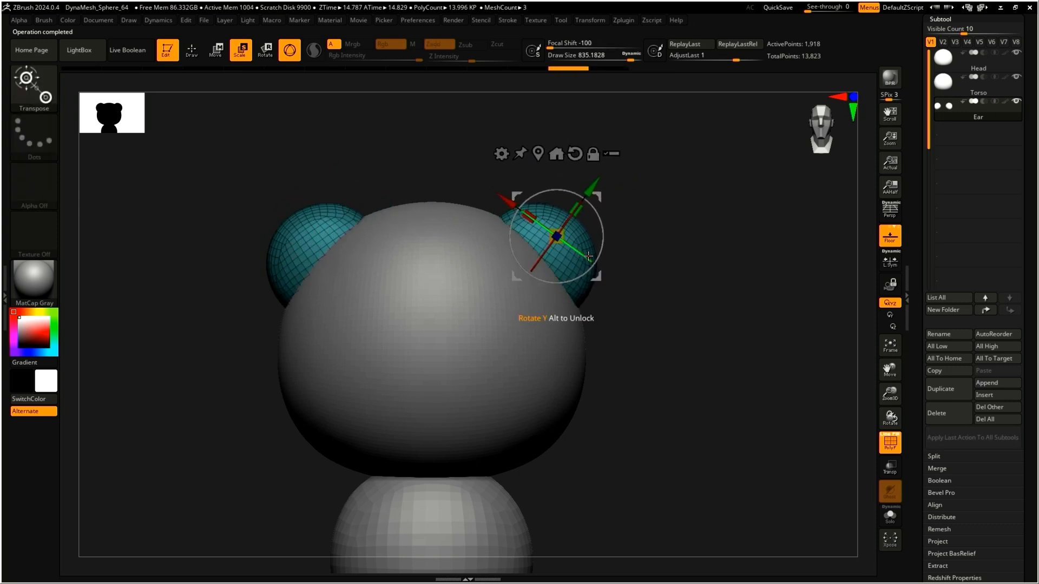
mouse_move(597, 195)
mouse_down()
mouse_move(609, 183)
mouse_move(533, 178)
mouse_move(585, 201)
mouse_up()
right_drag(585, 201, 508, 217)
drag(505, 229, 512, 230)
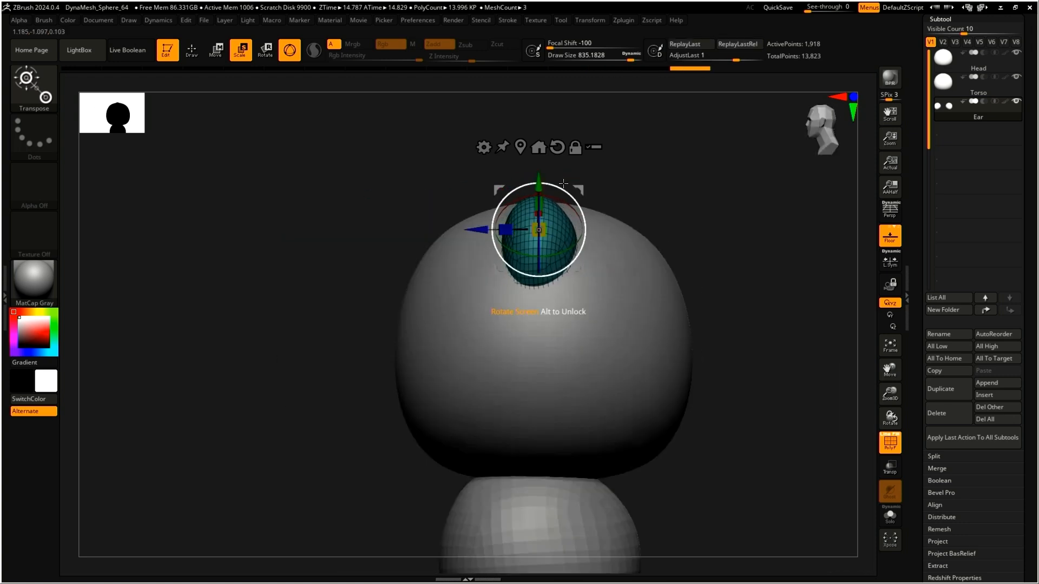
Fine-tune the position of both ears against the Head from the side and front views
drag(579, 189, 584, 180)
drag(511, 222, 518, 222)
shift+right_drag(531, 220, 565, 215)
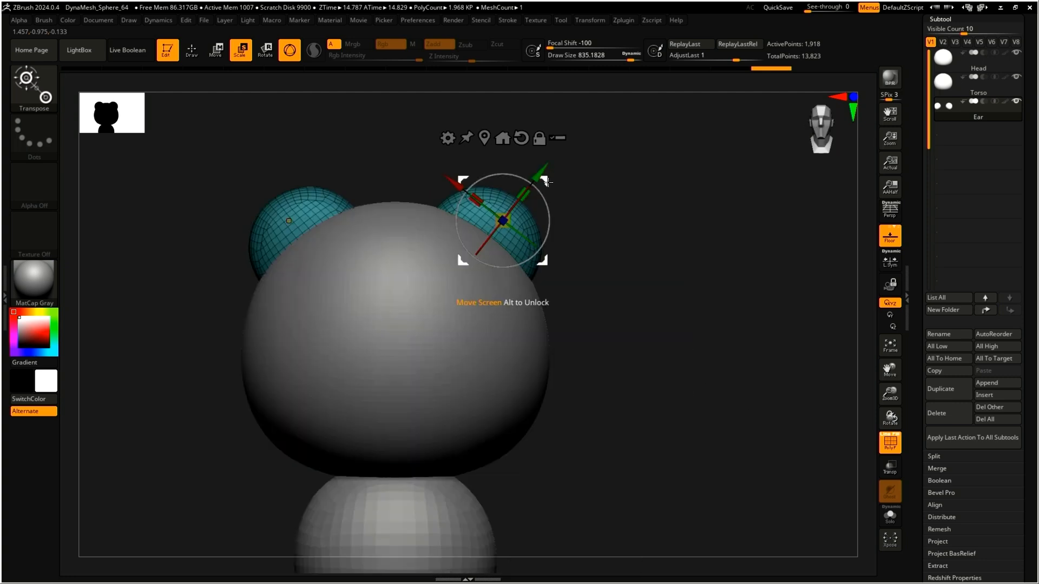
drag(545, 185, 549, 190)
alt+right_drag(587, 226, 631, 225)
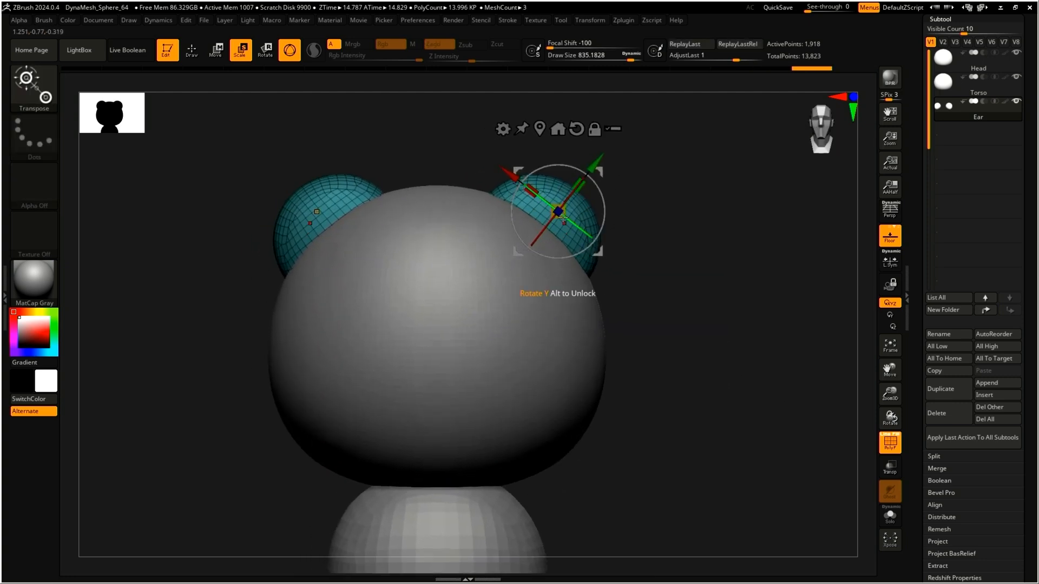
ctrl+right_drag(563, 217, 571, 219)
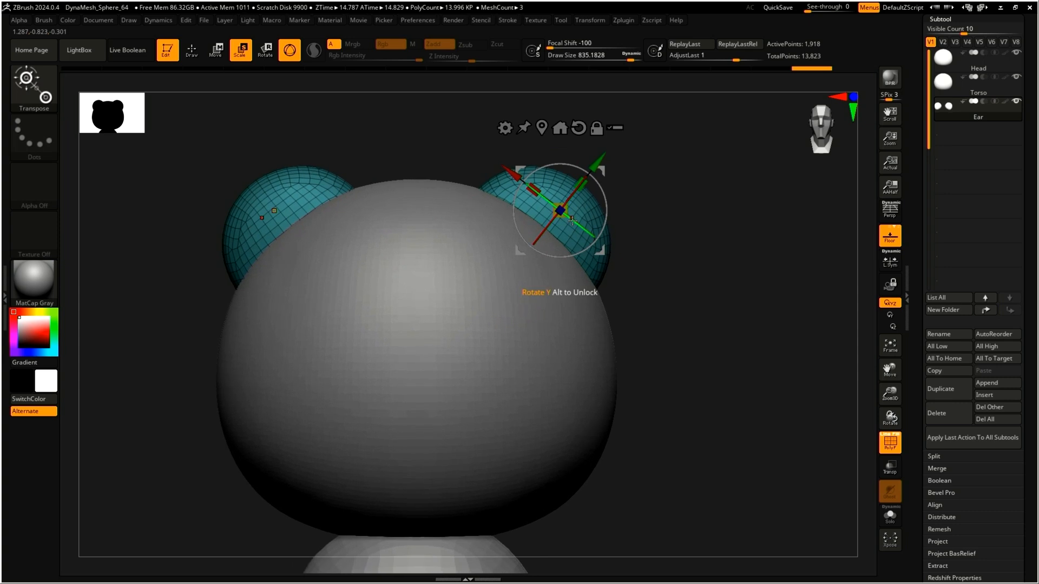
Flatten the front faces of the ears using the Flatten brush at Z Intensity 8 and Draw Size about 430
key(b)
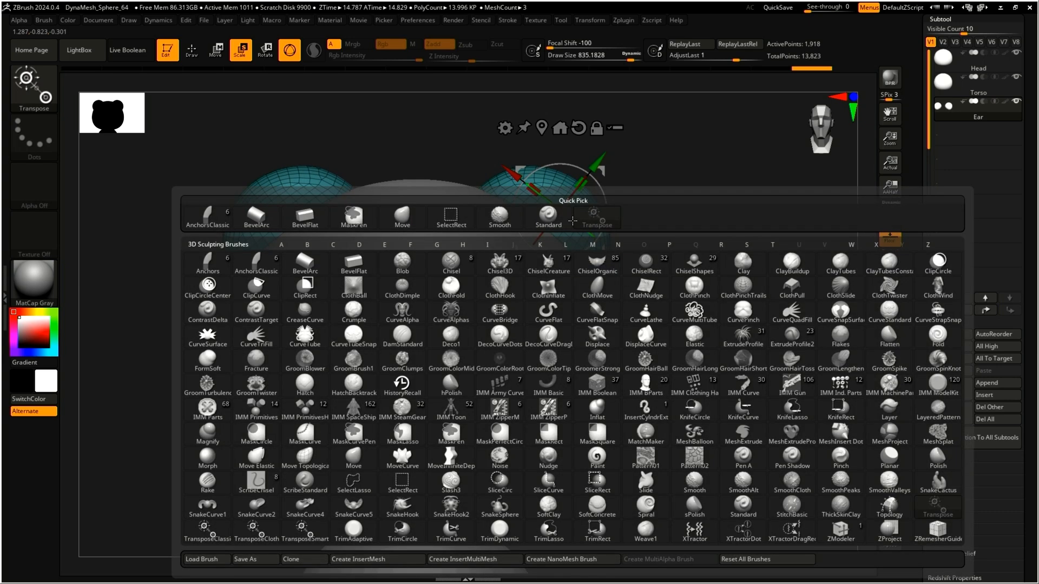
key(f)
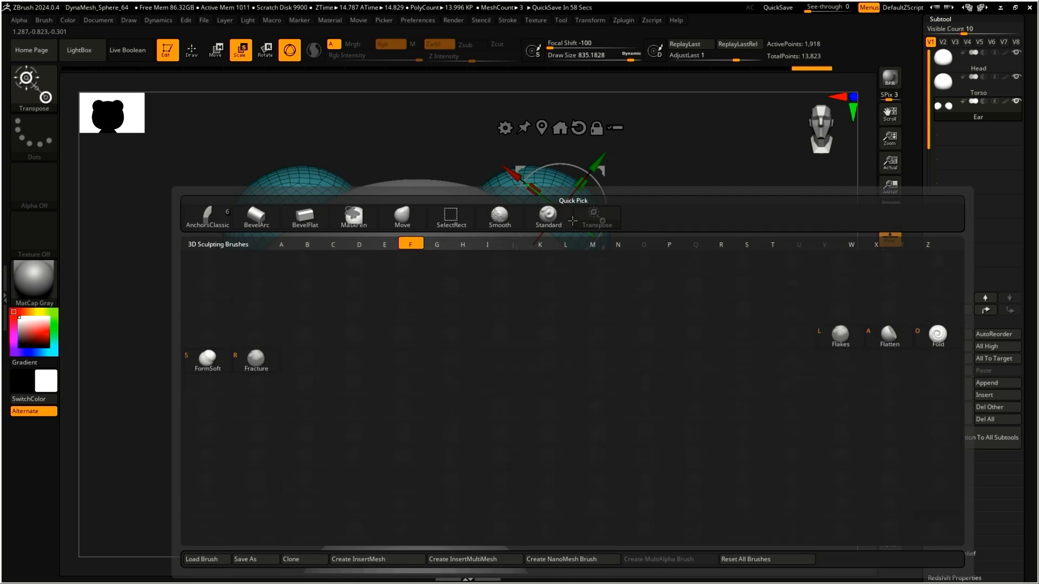
click(885, 342)
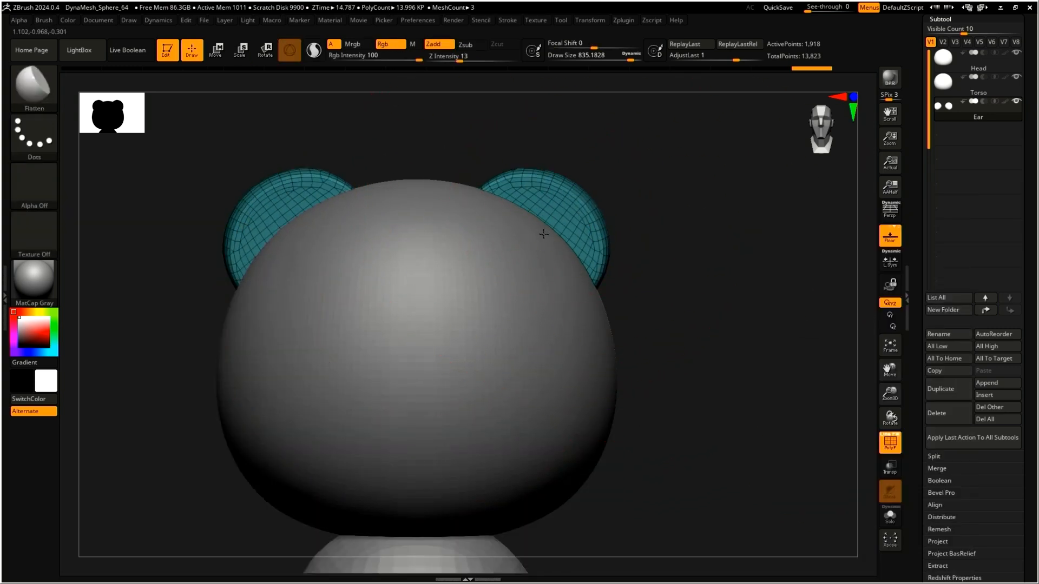
key(ctrl+z)
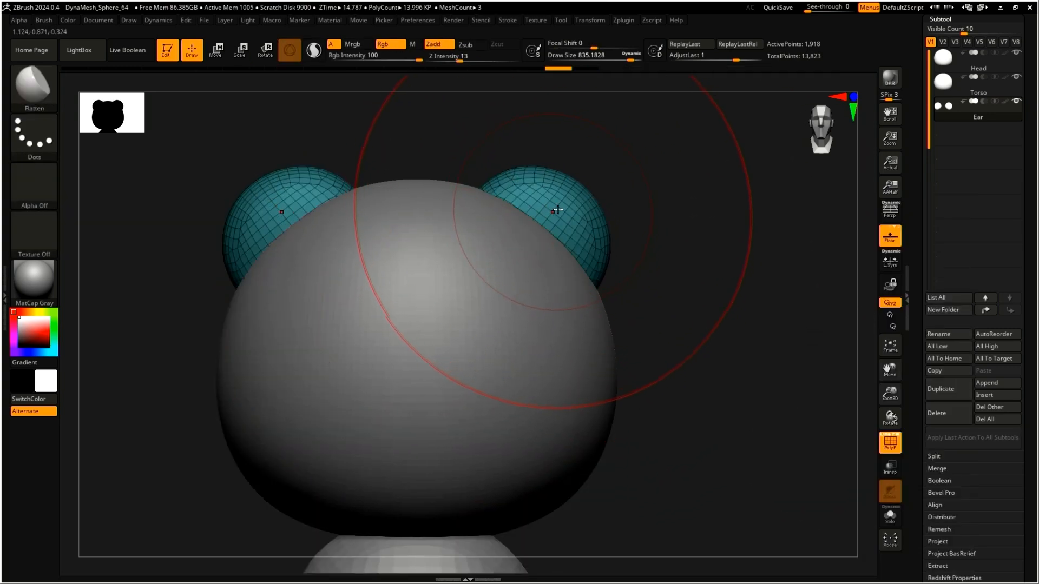
drag(459, 61, 456, 61)
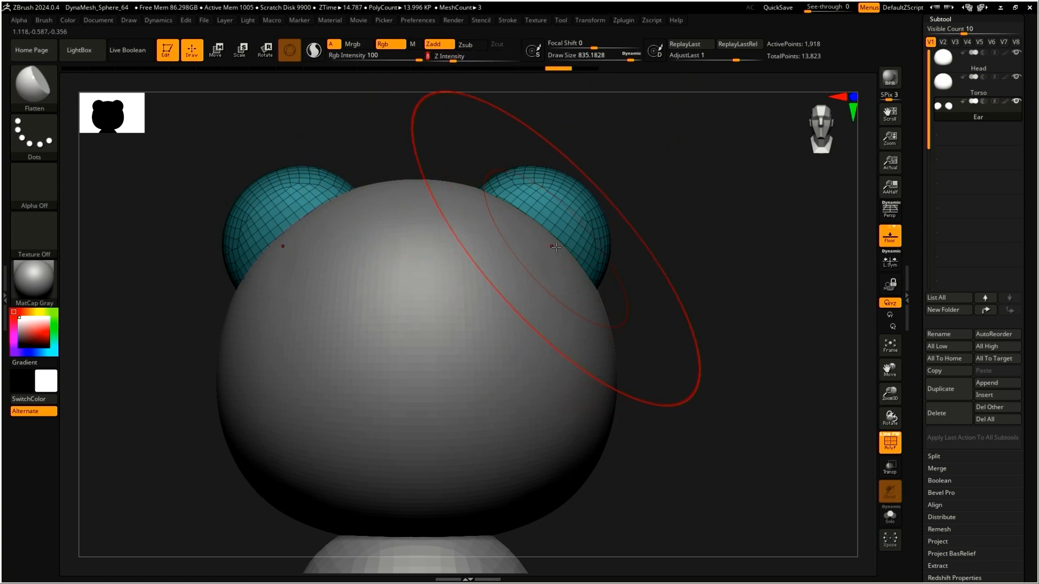
key(space)
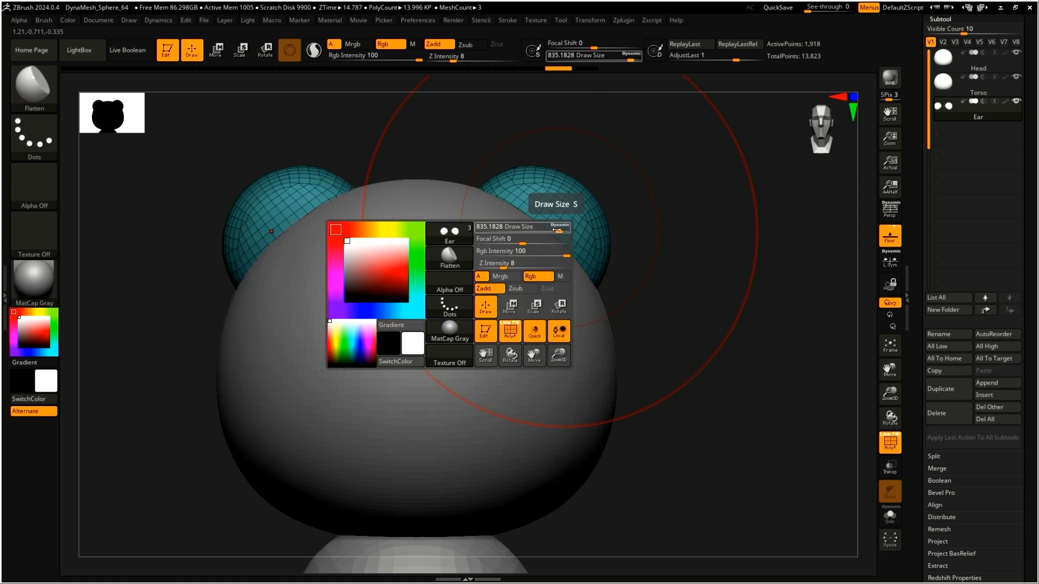
drag(558, 232, 532, 235)
right_drag(541, 231, 496, 237)
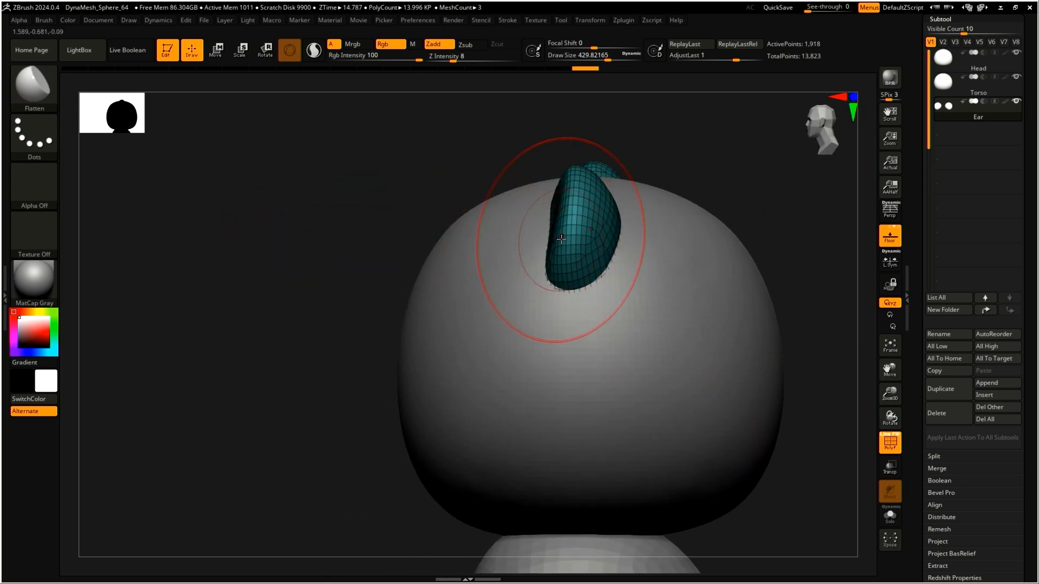
right_drag(560, 239, 552, 234)
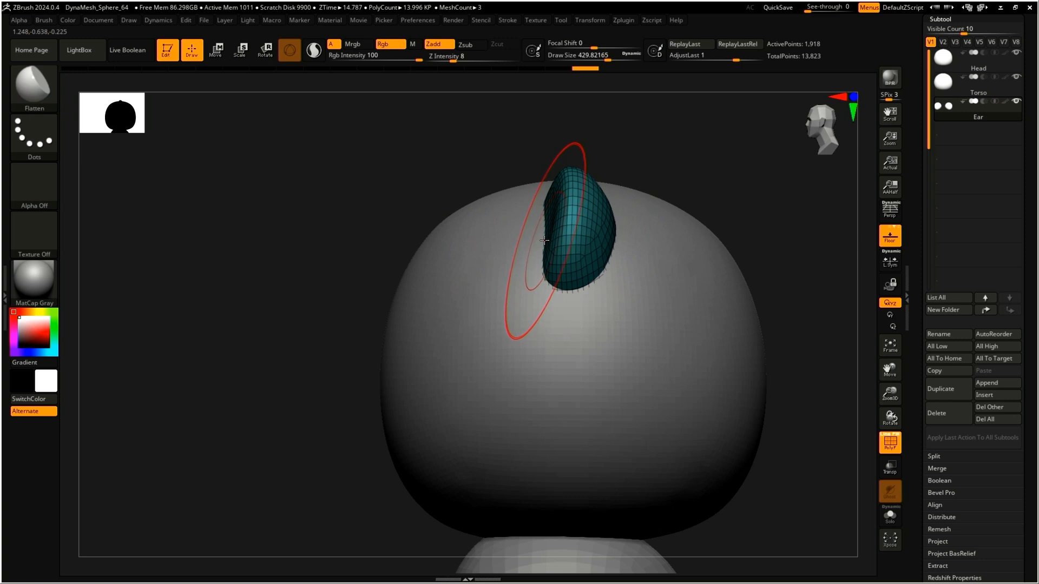
Refine the hollow and outer contour of the flattened ears with the Move brush and smoothing
key(b)
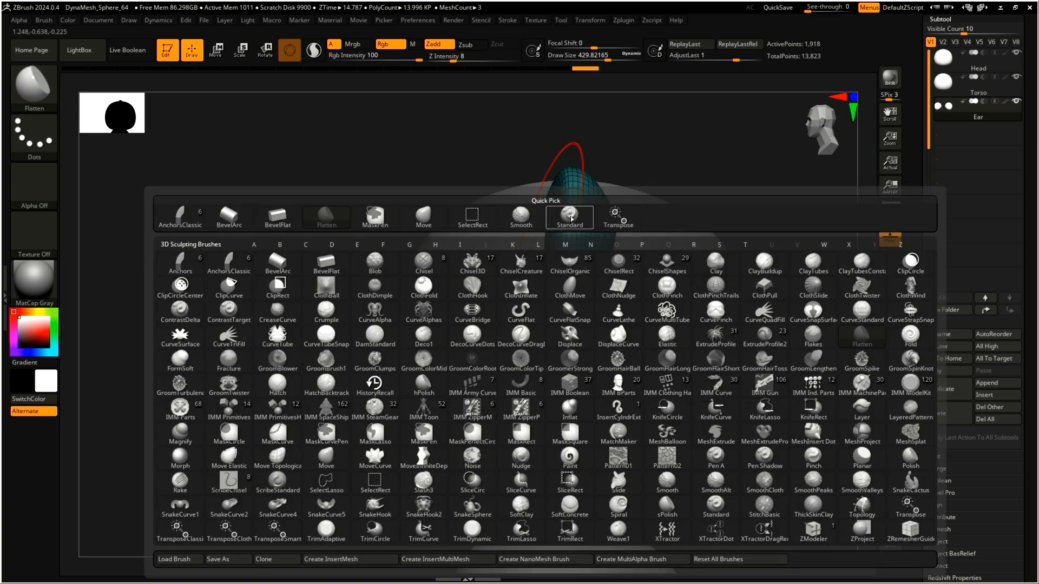
click(423, 217)
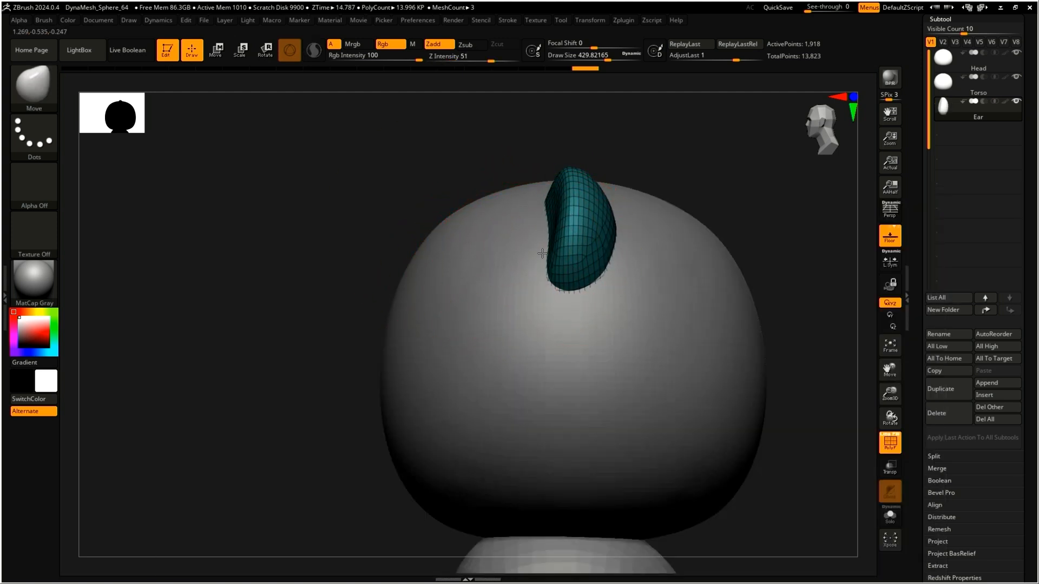
drag(545, 274, 544, 274)
drag(557, 213, 550, 190)
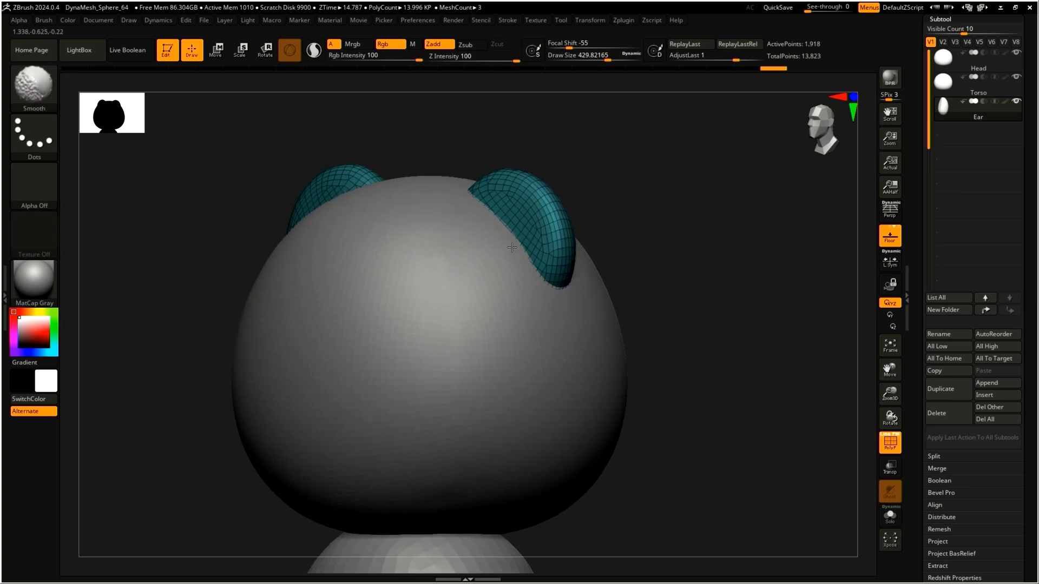
drag(583, 222, 546, 248)
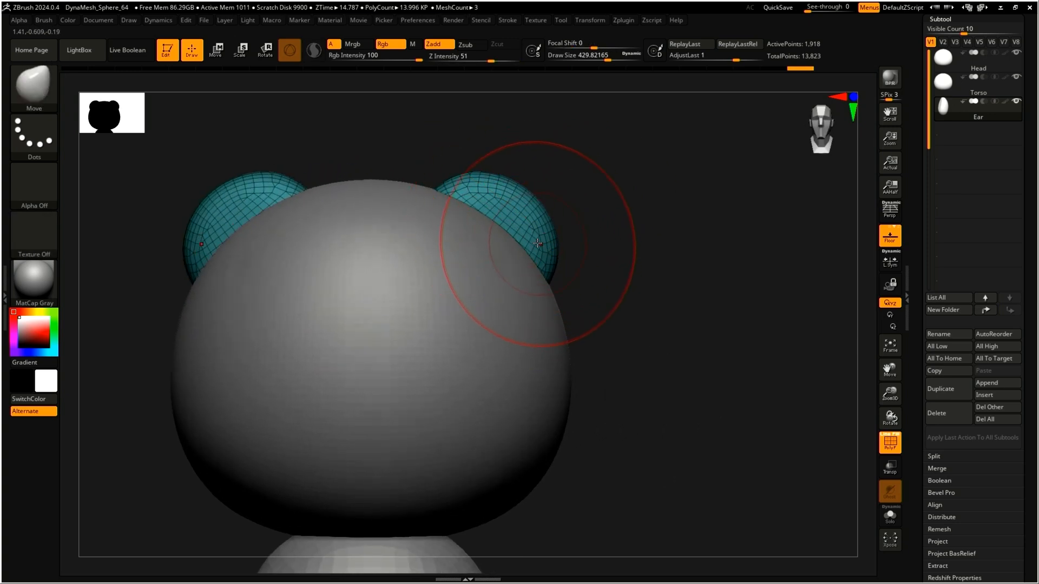
Reposition the shaped ears slightly outward and lower on the Head with the gizmo, checking the whole figure
key(e)
drag(557, 177, 563, 178)
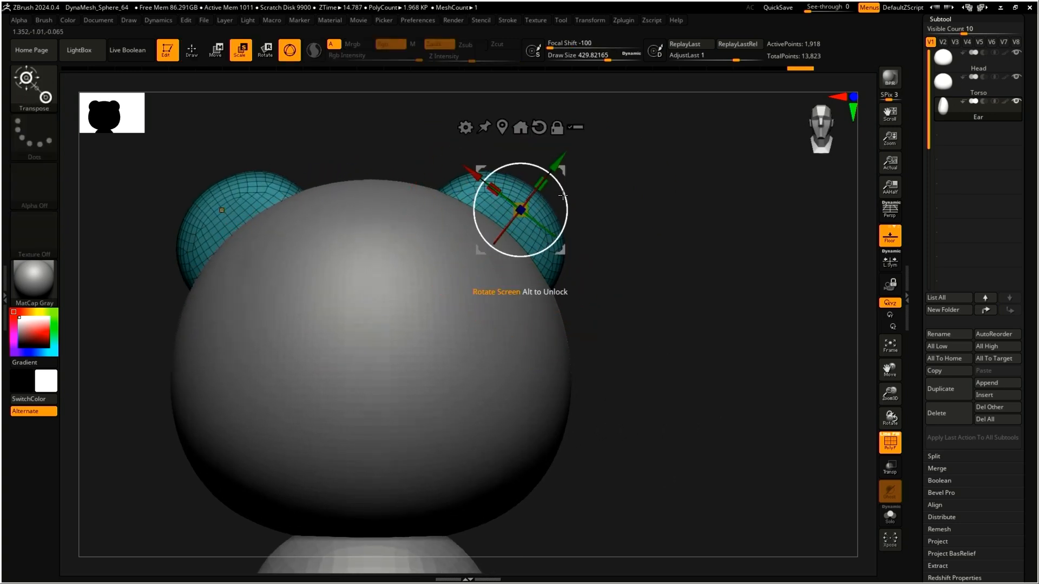
ctrl+right_drag(416, 352, 397, 337)
alt+right_drag(397, 337, 433, 215)
ctrl+right_drag(428, 416, 403, 431)
ctrl+right_drag(498, 384, 446, 417)
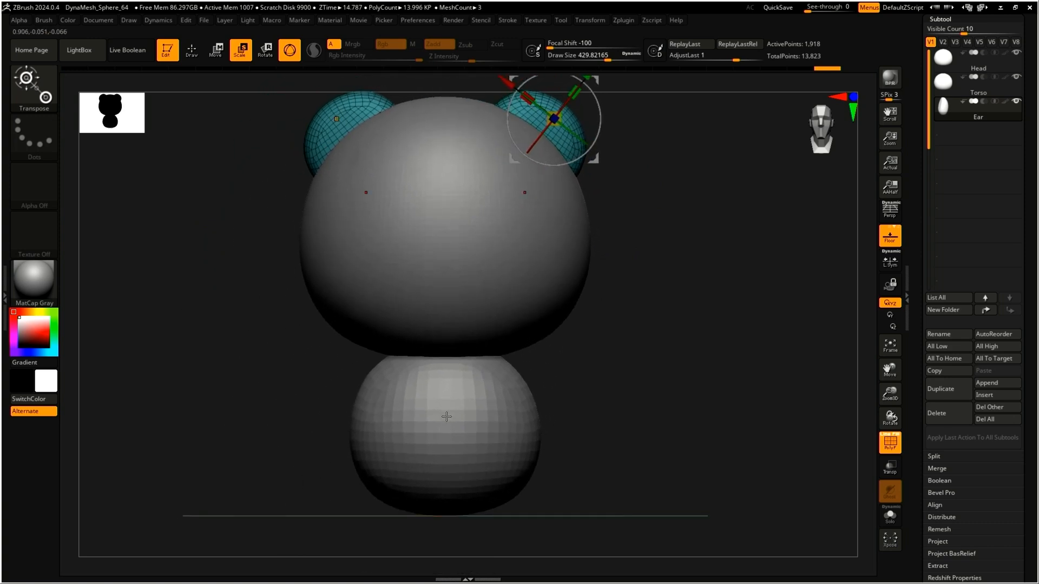
drag(586, 94, 594, 81)
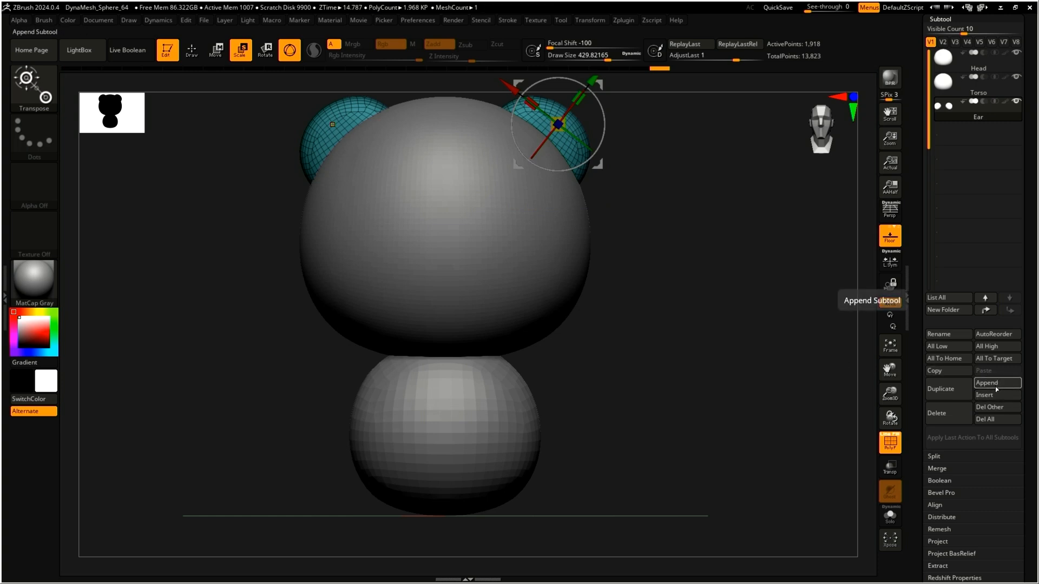
Append a Cylinder3D subtool and make it the active subtool
click(995, 387)
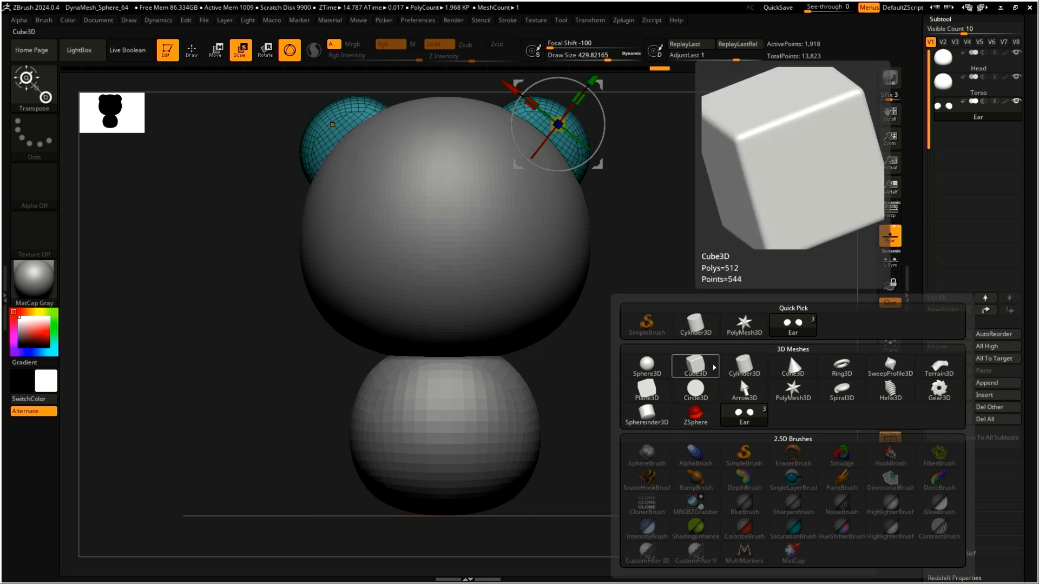
click(745, 368)
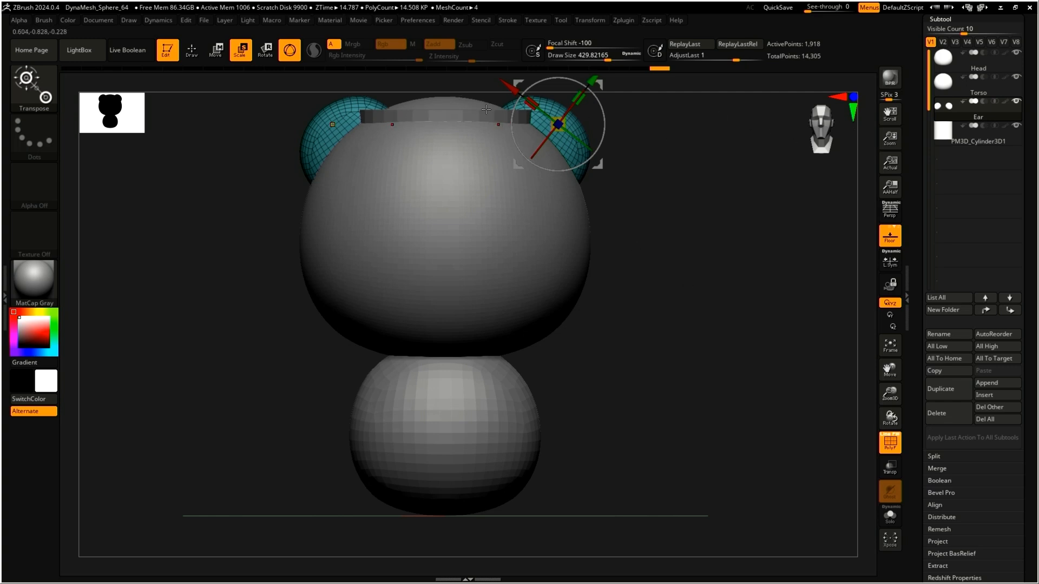
click(998, 128)
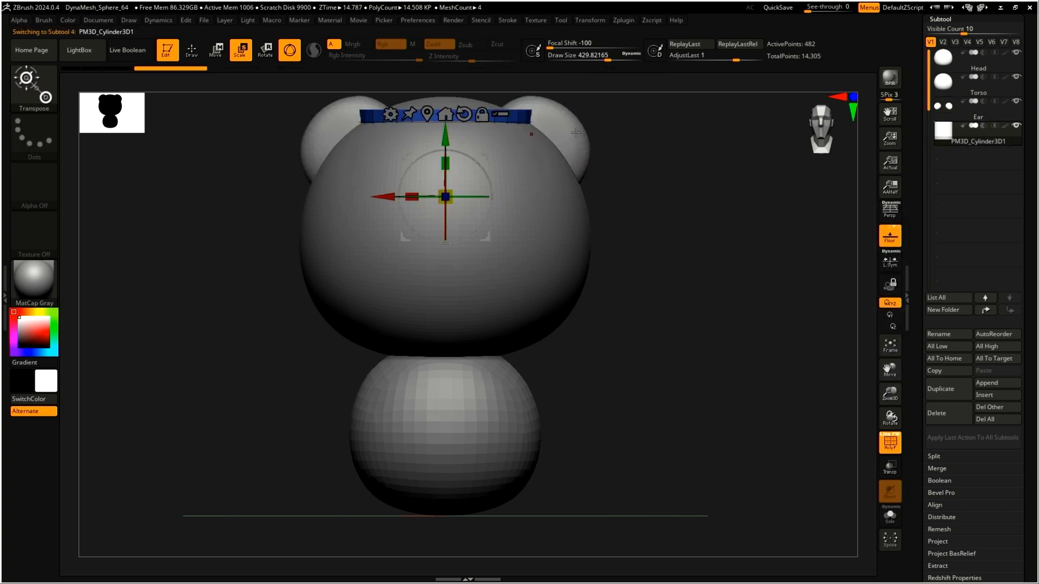
alt+click(576, 132)
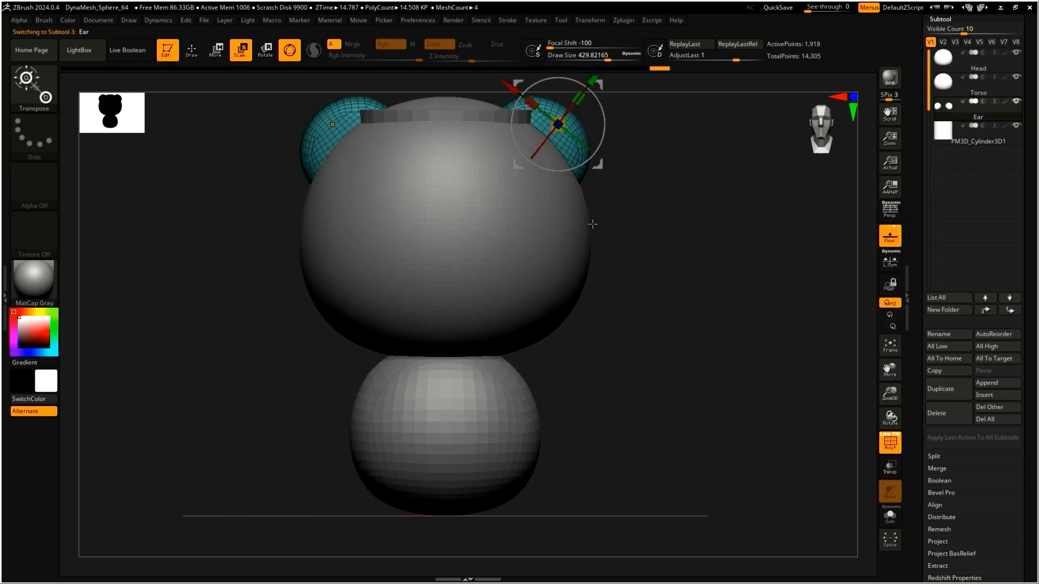
key(ctrl+z)
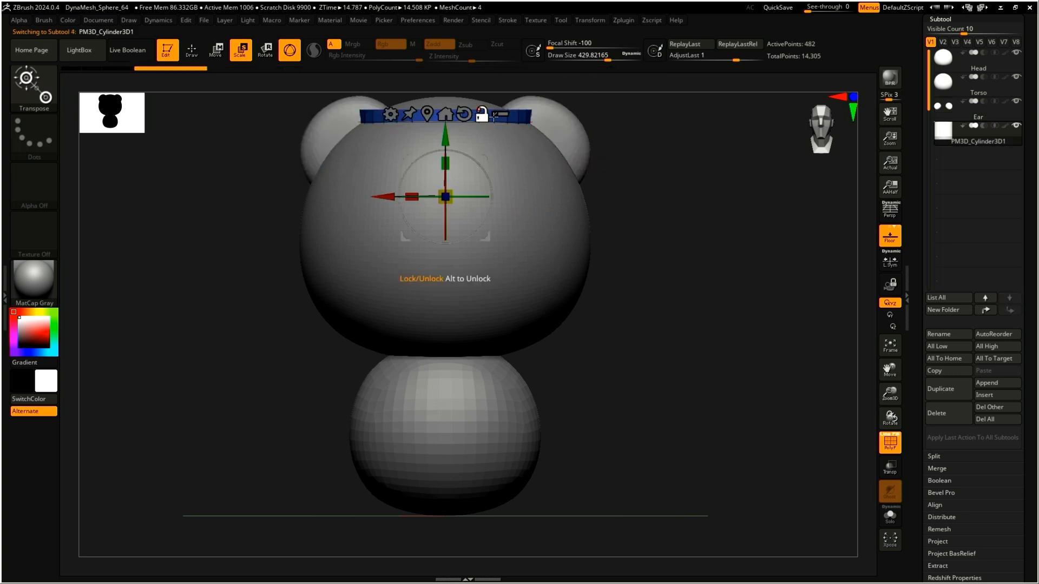
alt+click(546, 129)
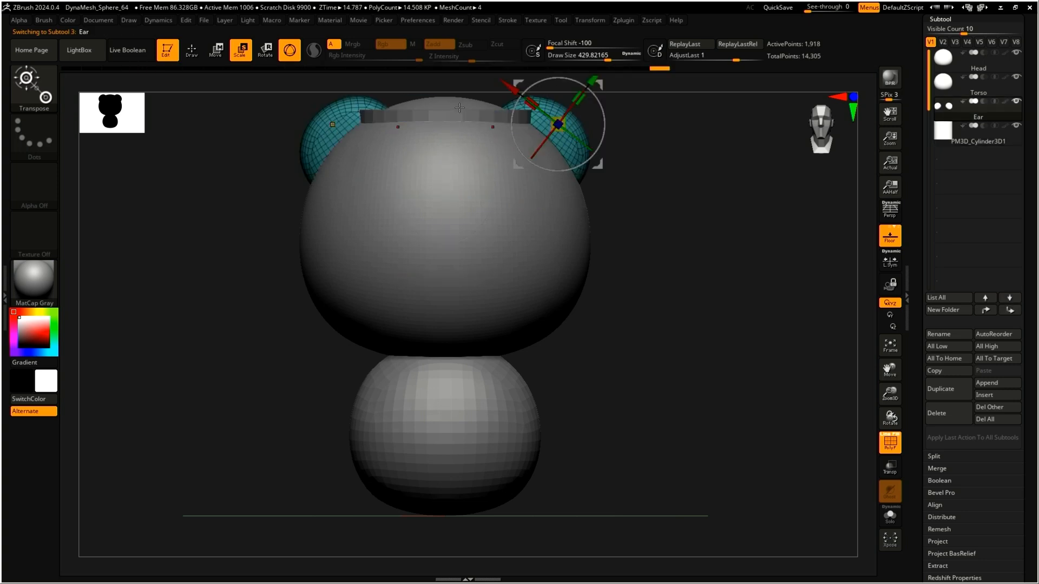
key(ctrl+z)
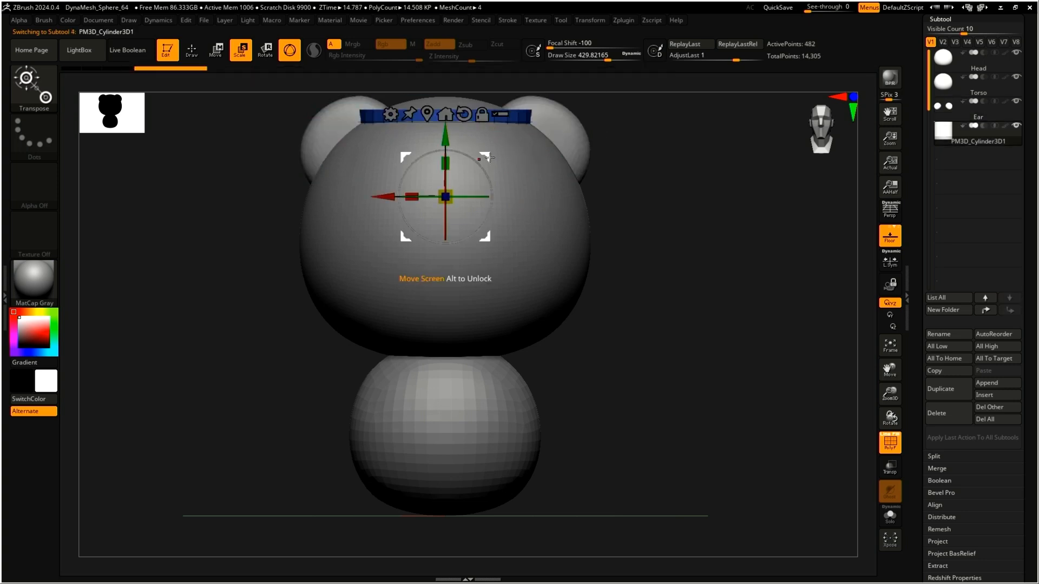
Move the cylinder beside the upper Torso, turn it horizontal and scale it down to block out an arm
drag(485, 154, 652, 372)
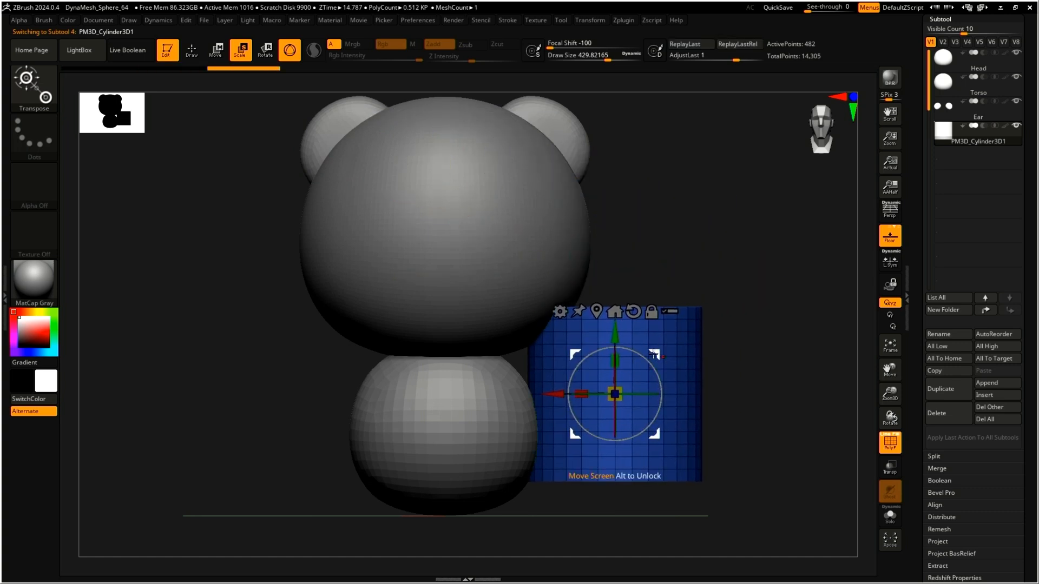
drag(640, 356, 683, 393)
drag(621, 391, 582, 393)
drag(652, 352, 611, 345)
right_drag(606, 354, 717, 352)
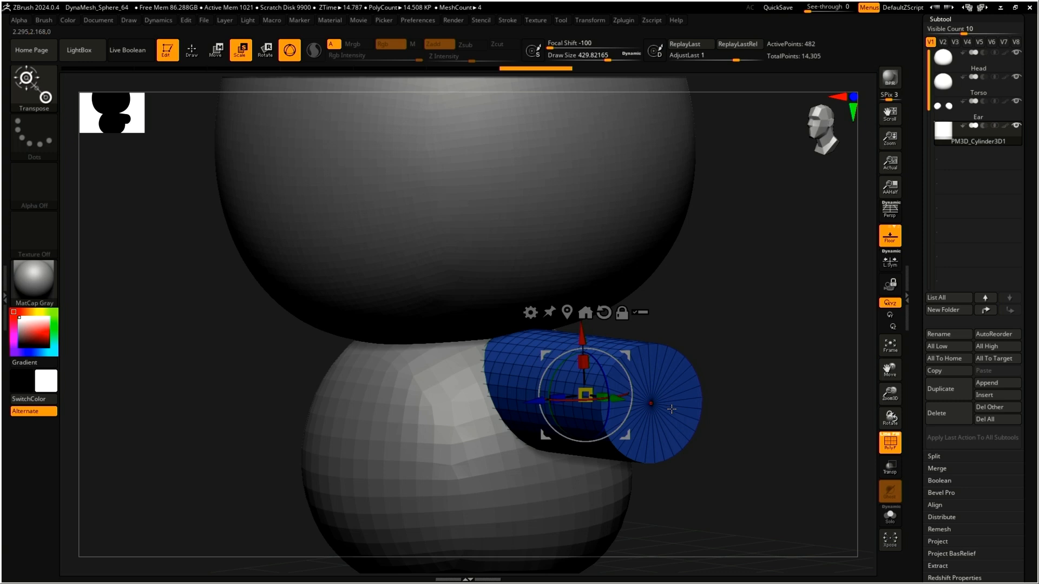
right_drag(658, 410, 617, 396)
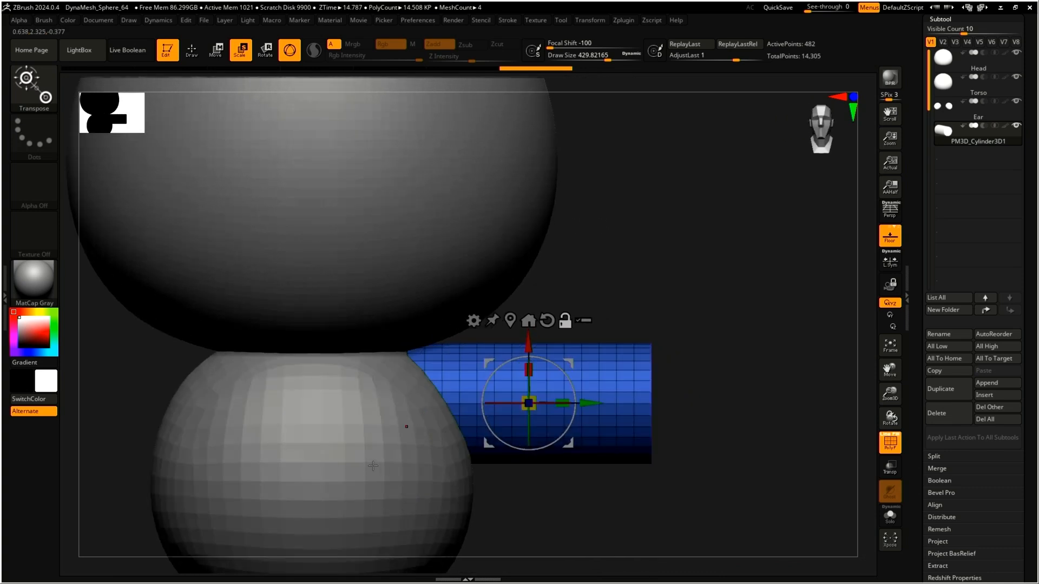
Convert the horizontal arm cylinder to a DynaMesh at resolution 128
alt+click(376, 469)
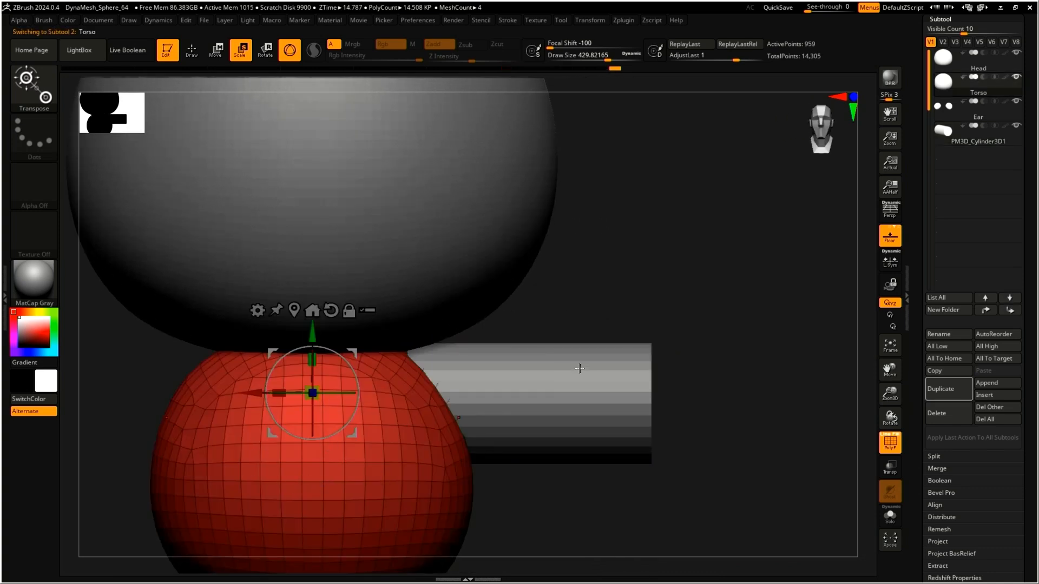
alt+click(581, 369)
right_drag(698, 363, 717, 346)
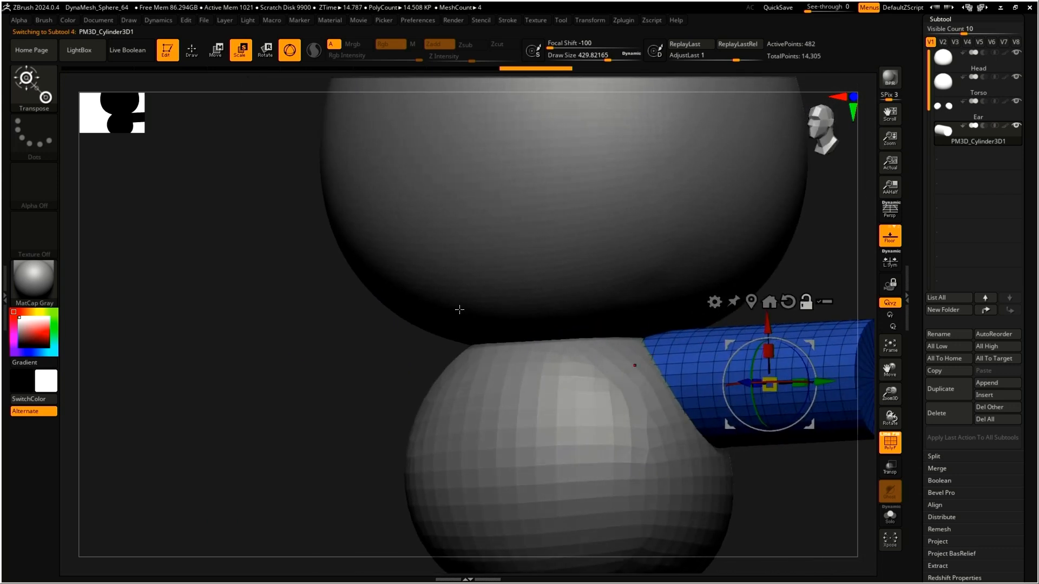
alt+right_drag(460, 310, 164, 267)
drag(915, 338, 912, 238)
mouse_move(926, 276)
mouse_down()
mouse_move(932, 177)
mouse_move(944, 284)
mouse_up()
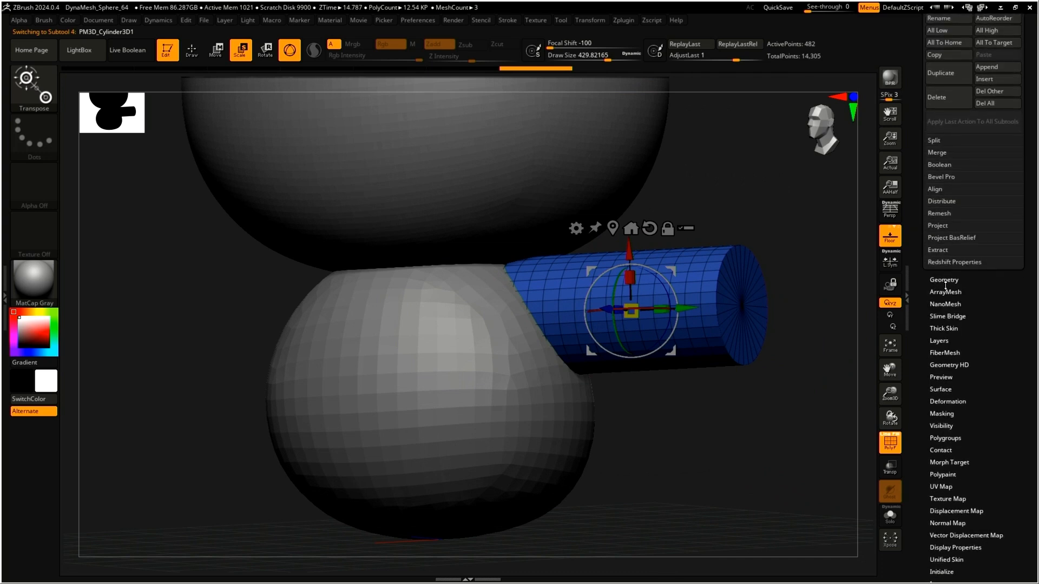
click(944, 280)
click(943, 213)
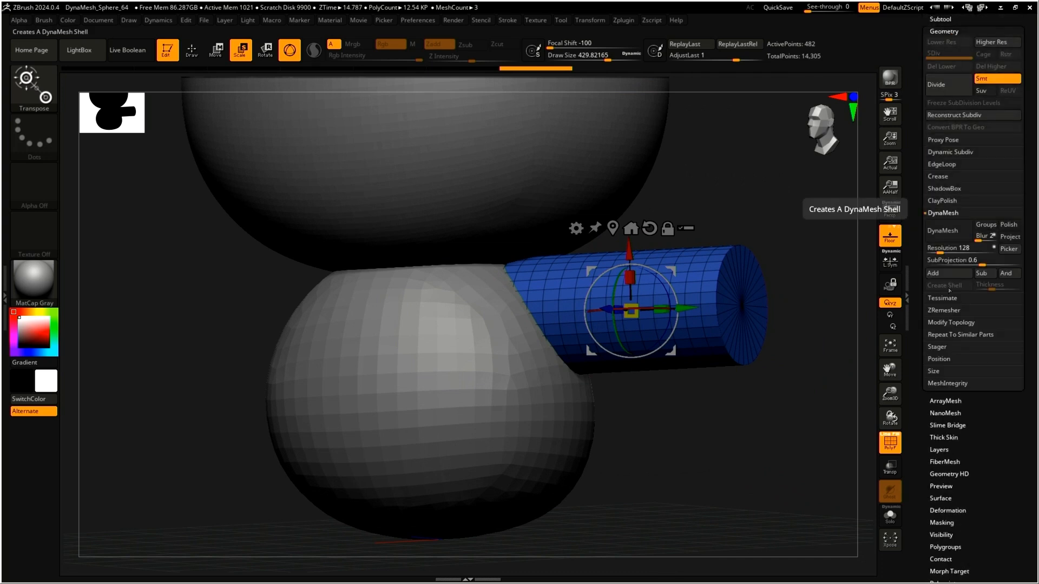
click(944, 235)
drag(778, 318, 772, 290)
ctrl+right_drag(772, 289, 783, 294)
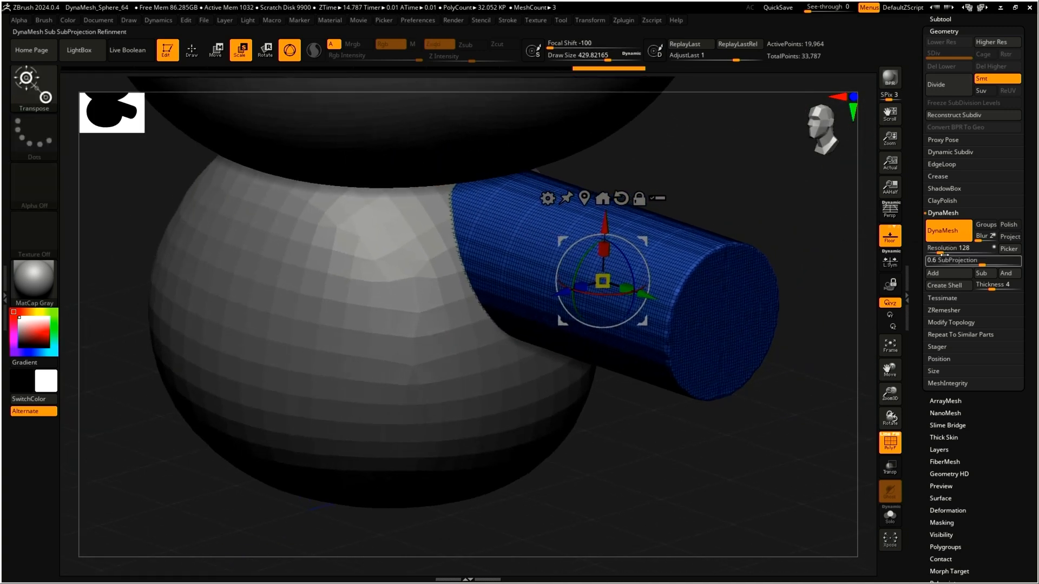
Lower the arm's DynaMesh resolution to 32, remesh it and switch to the Move brush
drag(940, 251, 937, 253)
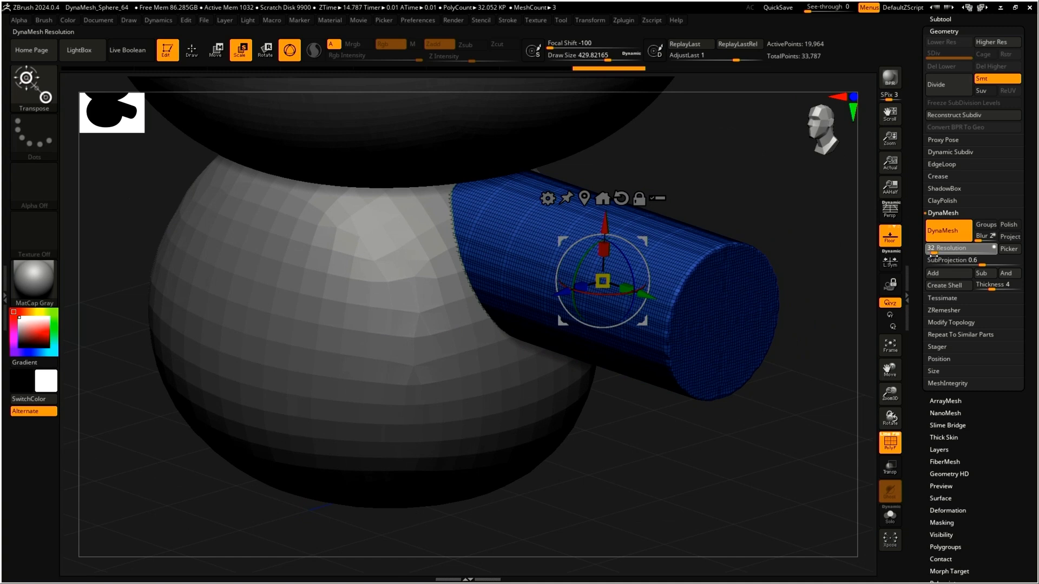
ctrl+drag(800, 391, 843, 514)
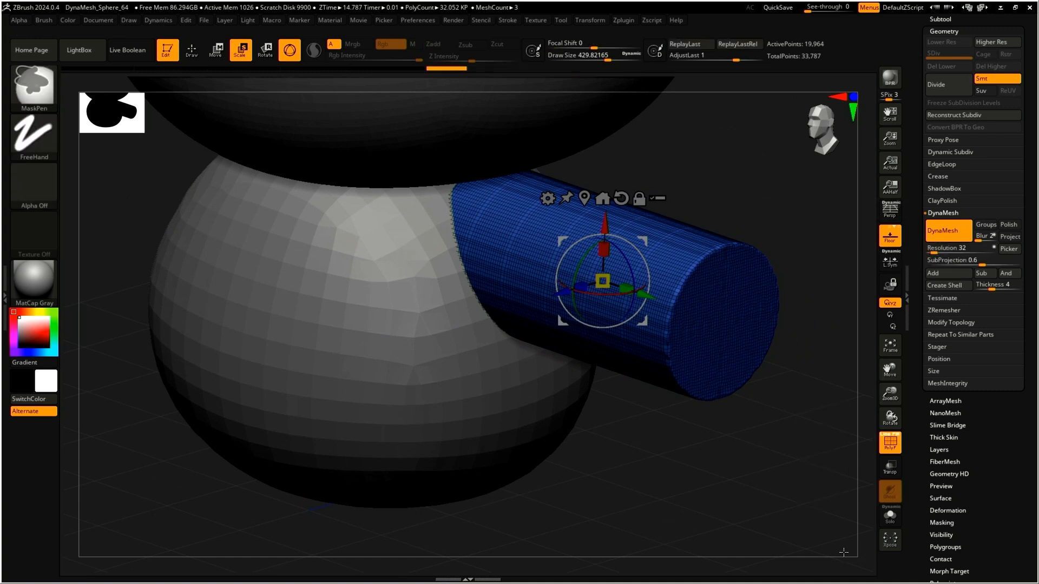
key(b)
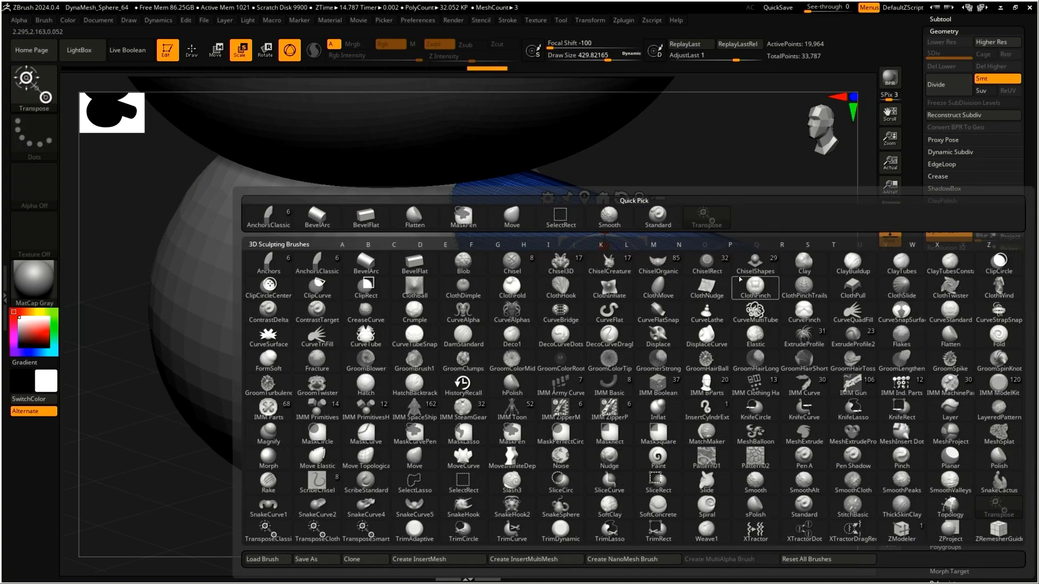
key(m)
key(v)
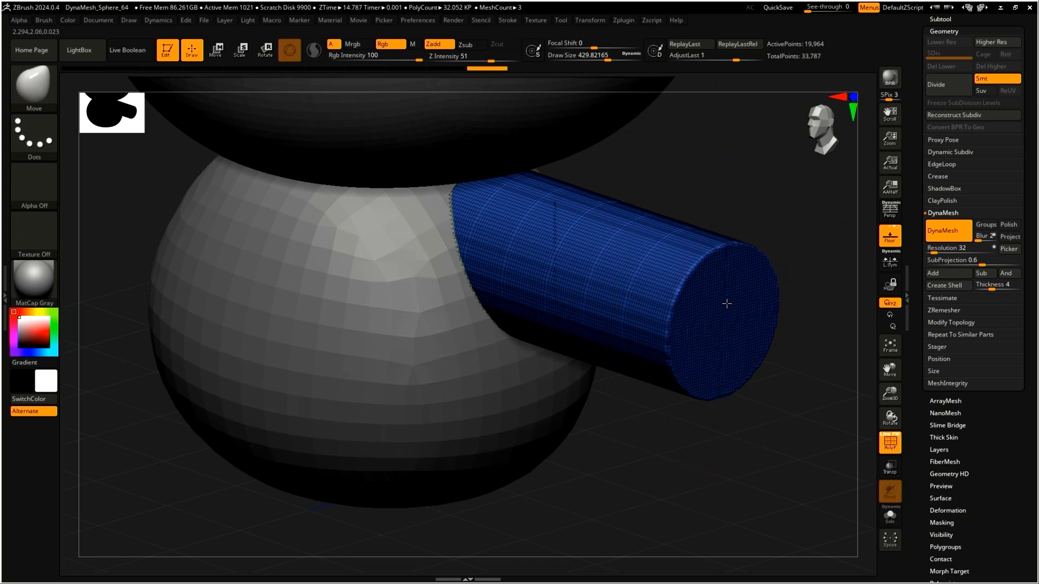
ctrl+drag(666, 472, 699, 511)
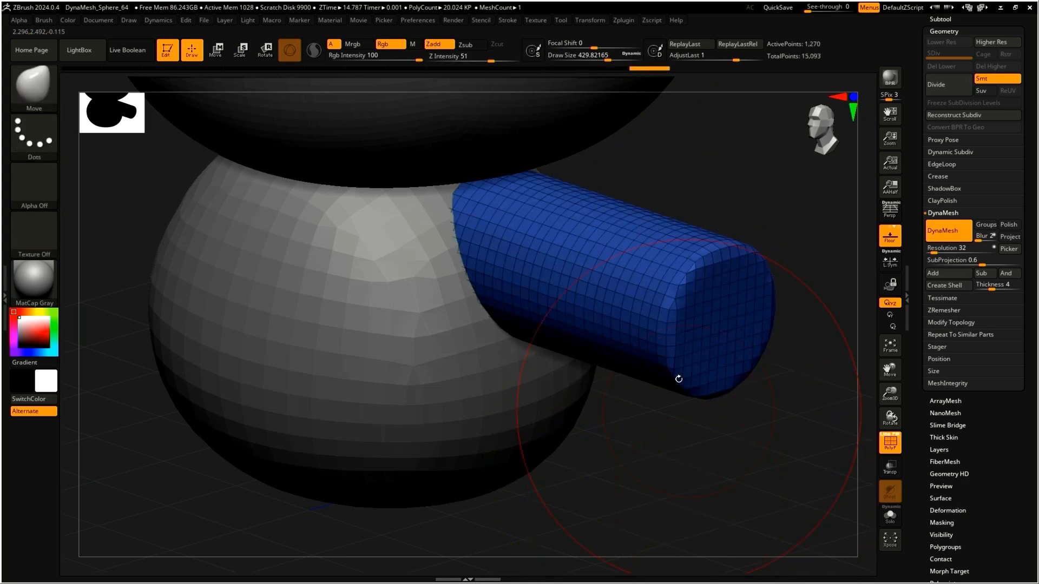
Try to round the arm cylinder's outer end with heavy smoothing
shift+right_drag(661, 359, 694, 345)
right_drag(704, 290, 685, 300)
mouse_move(698, 304)
shift+mouse_down()
mouse_move(737, 337)
mouse_move(727, 334)
shift+mouse_up()
key(ctrl+z)
key(ctrl+z)
key(ctrl+z)
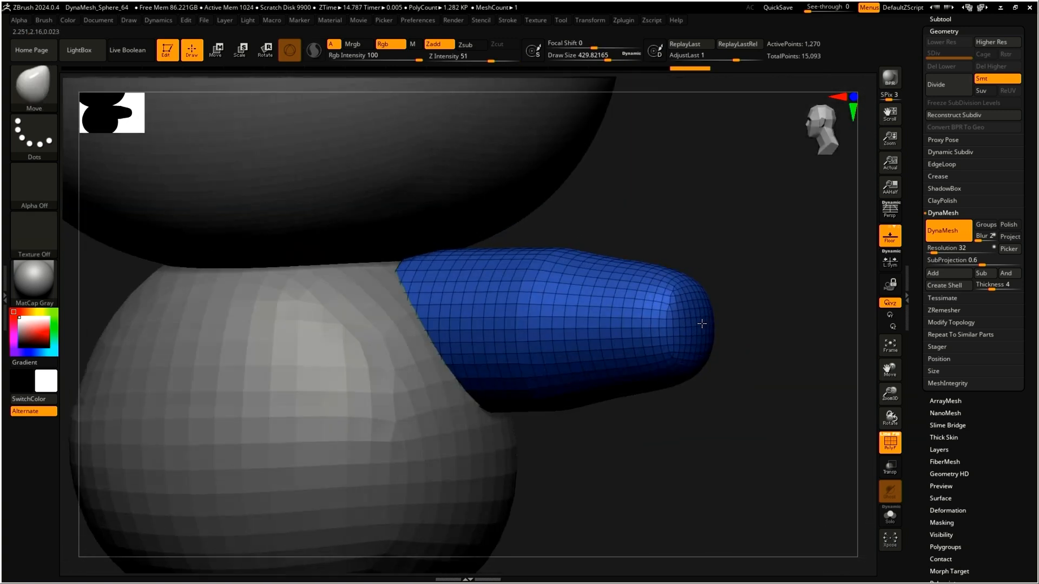
key(ctrl+z)
Lightly smooth the arm's outer end and body to soften the hard cylinder edges
right_drag(712, 325, 638, 347)
right_drag(714, 331, 673, 328)
shift+drag(705, 326, 695, 334)
shift+right_drag(696, 335, 716, 331)
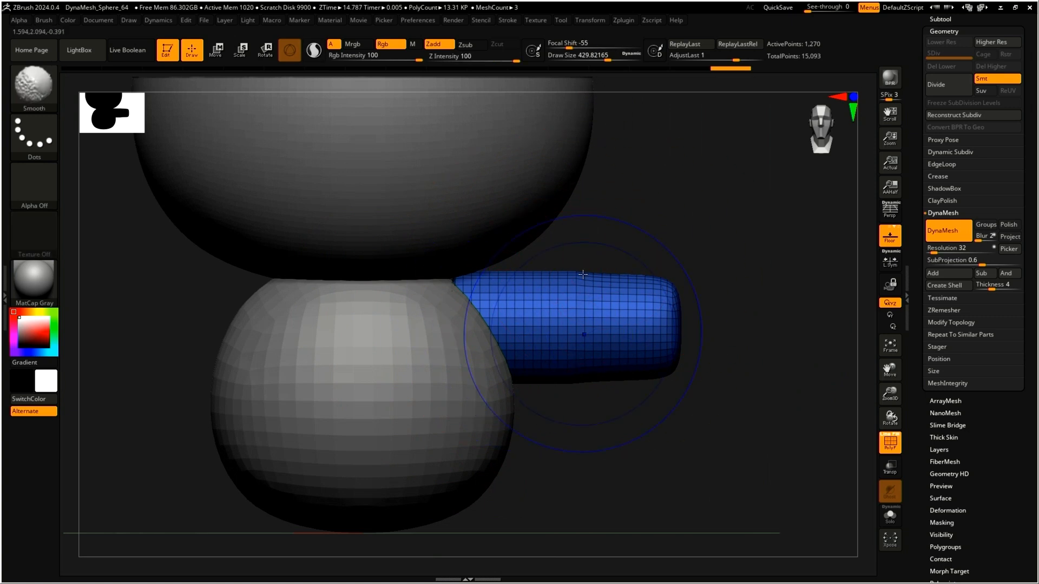
mouse_move(580, 284)
shift+mouse_down()
mouse_move(563, 381)
mouse_move(609, 330)
mouse_move(603, 349)
shift+mouse_up()
mouse_move(585, 353)
right_down()
mouse_move(488, 366)
mouse_move(570, 339)
right_up()
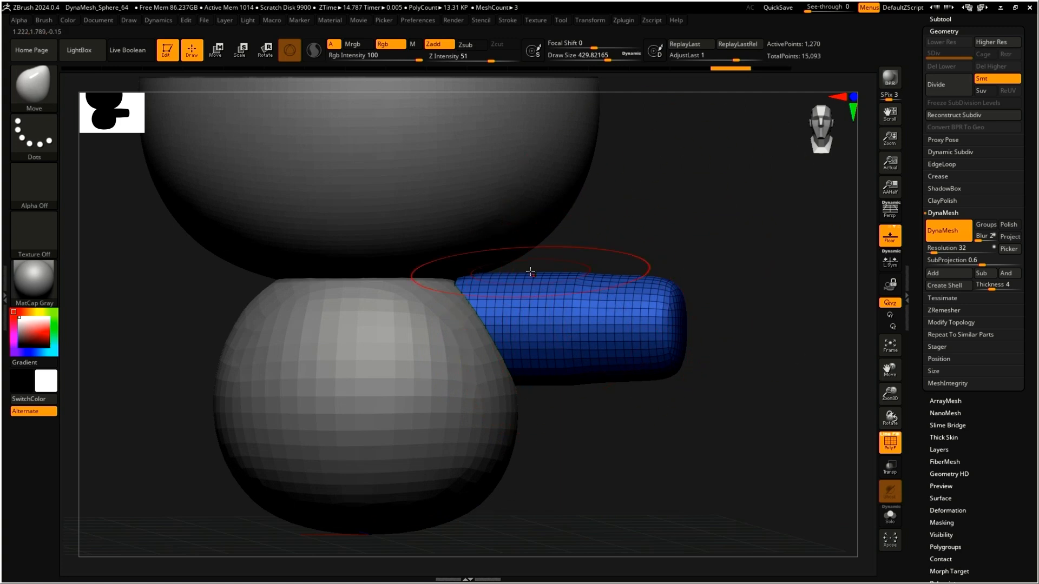
Apply the Polish deformation at 100 to the arm and smooth its outer end and shoulder area
click(948, 511)
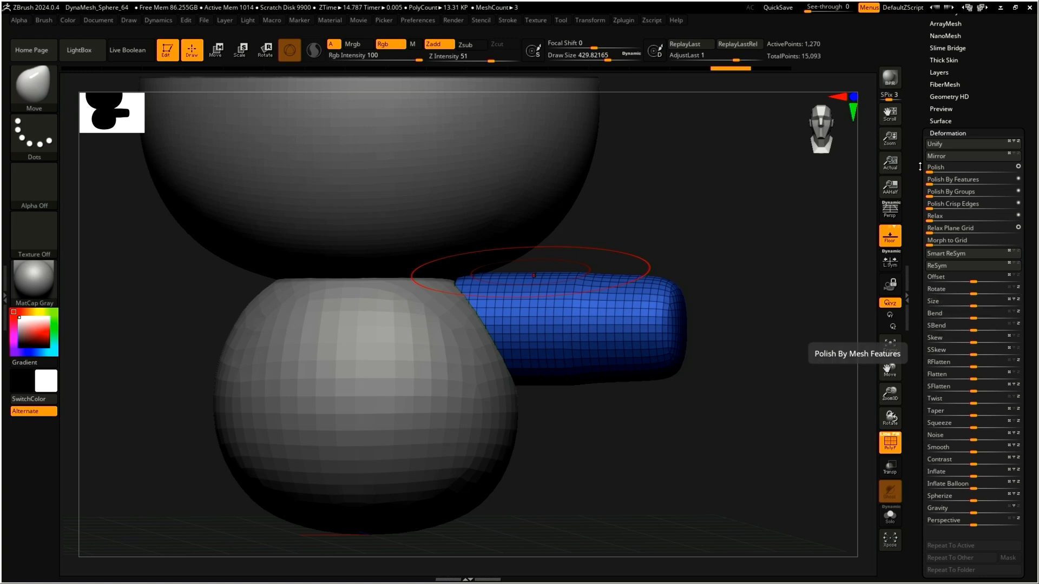
mouse_move(936, 168)
mouse_down()
mouse_move(996, 168)
mouse_move(958, 171)
mouse_up()
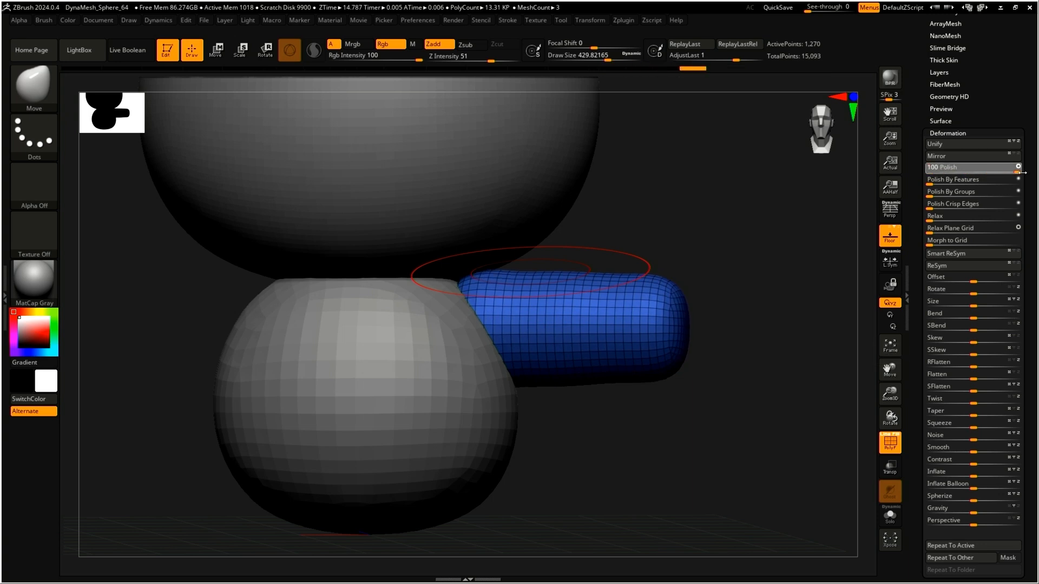
drag(1021, 172, 1024, 173)
drag(935, 170, 974, 170)
mouse_move(664, 352)
shift+mouse_down()
mouse_move(693, 325)
mouse_move(661, 297)
shift+mouse_up()
shift+drag(503, 295, 502, 346)
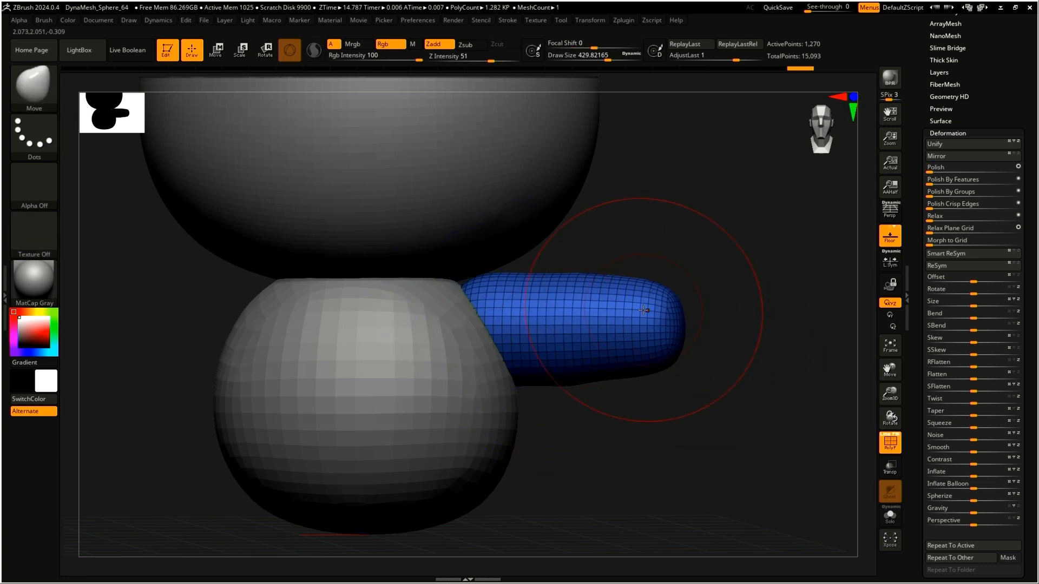
Nudge the arm inward against the Torso and mirror it across the X axis, merging both arms into one SubTool
key(e)
drag(627, 330, 610, 330)
shift+right_drag(642, 283, 671, 306)
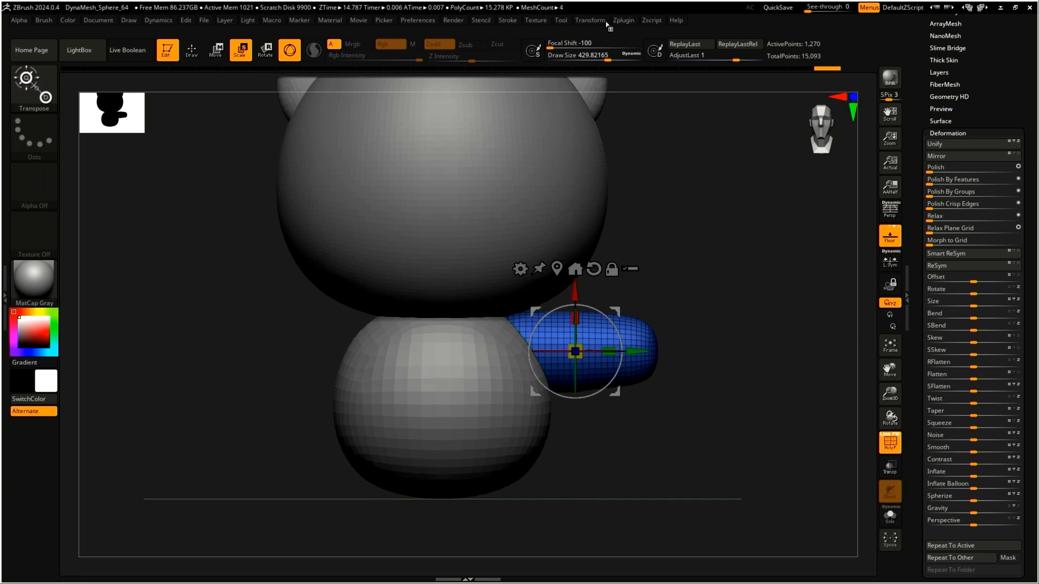
click(622, 20)
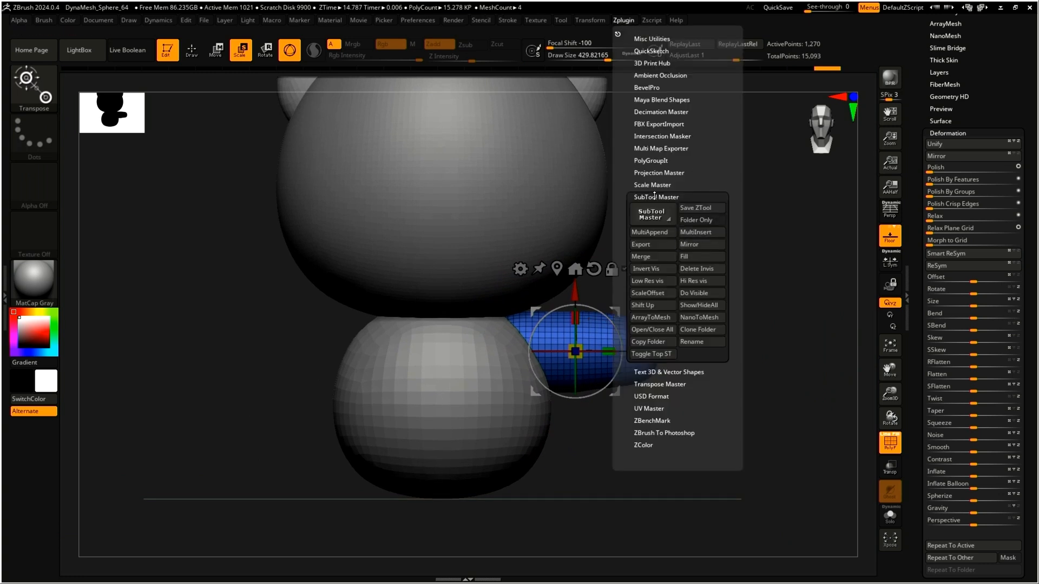
click(703, 243)
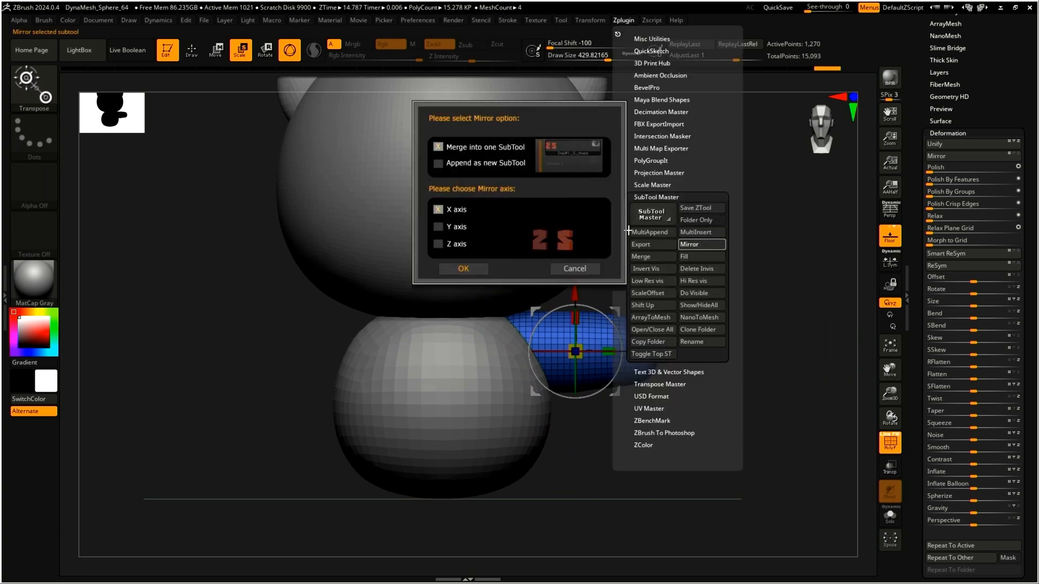
click(469, 273)
Rotate the mirrored arms slightly so their outer ends tilt downward
drag(622, 316, 608, 320)
key(ctrl+z)
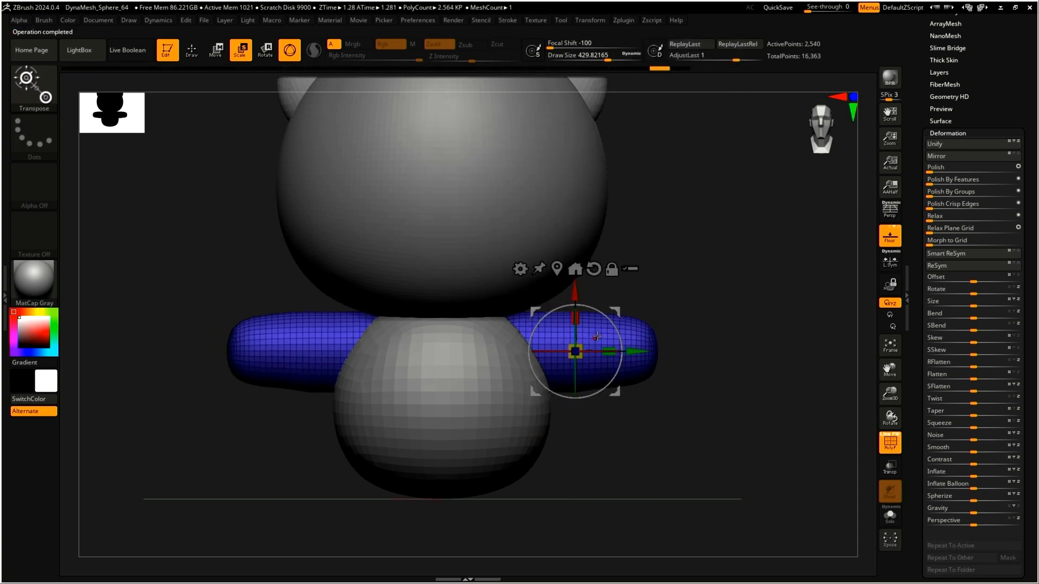
drag(597, 336, 611, 319)
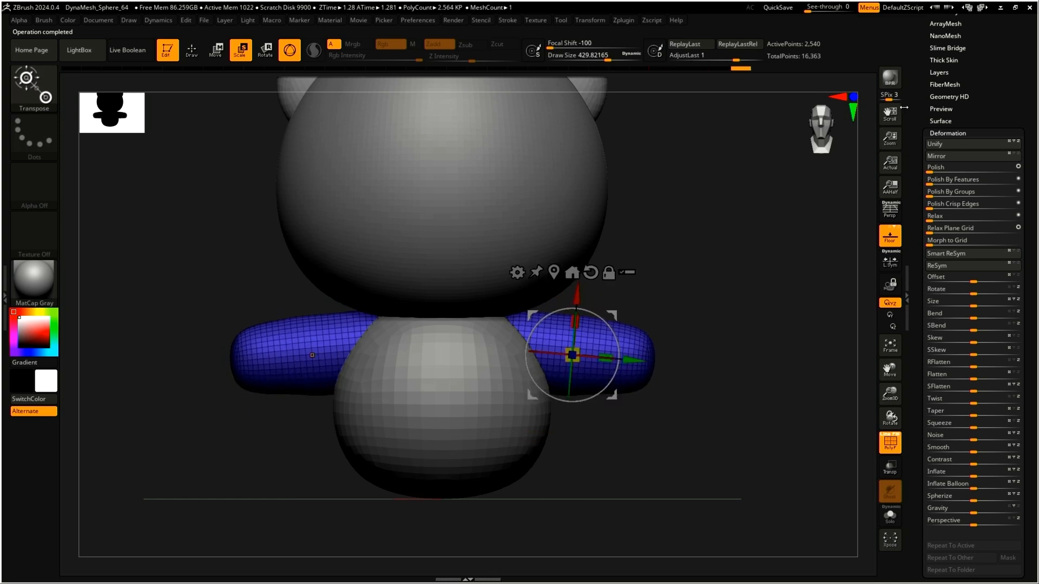
Rename the mirrored cylinder subtool as Arms
drag(912, 115, 932, 288)
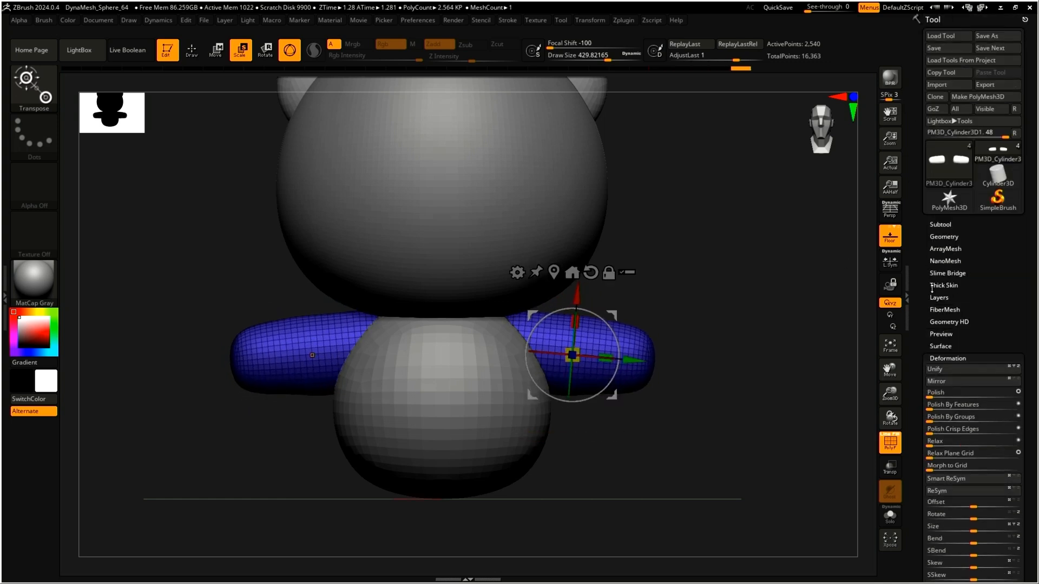
click(943, 224)
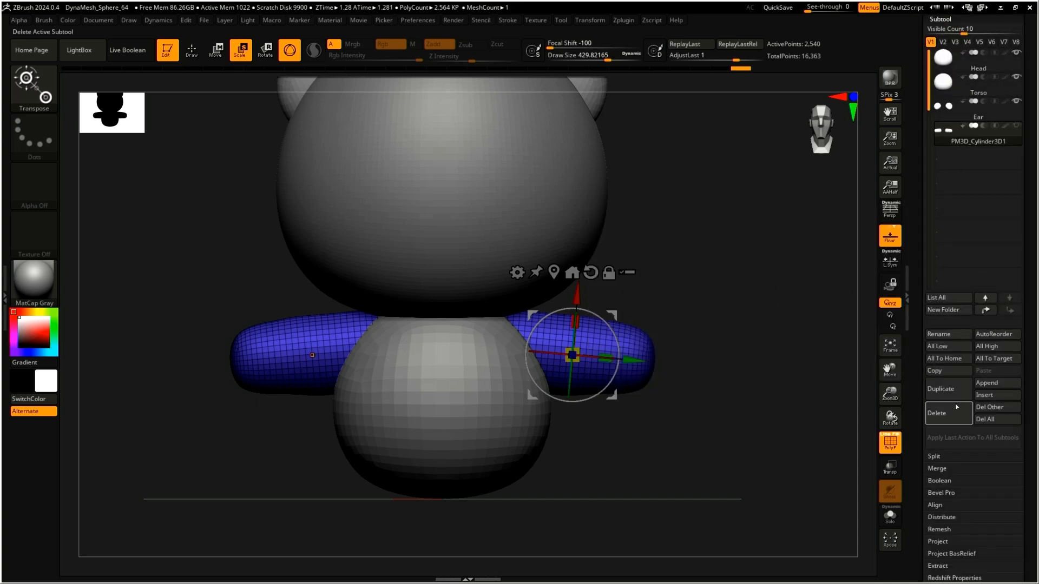
click(945, 335)
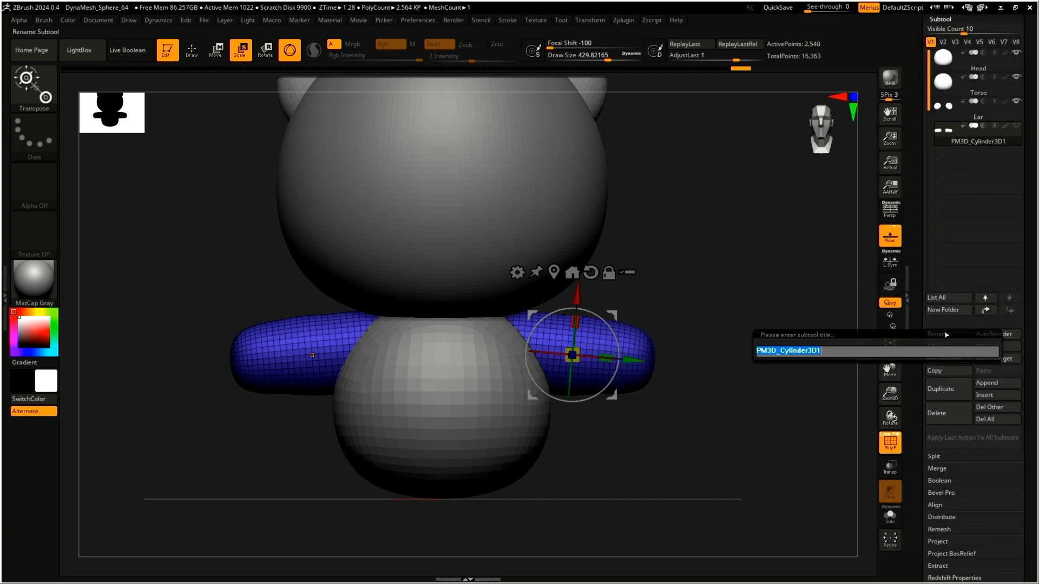
key(Return)
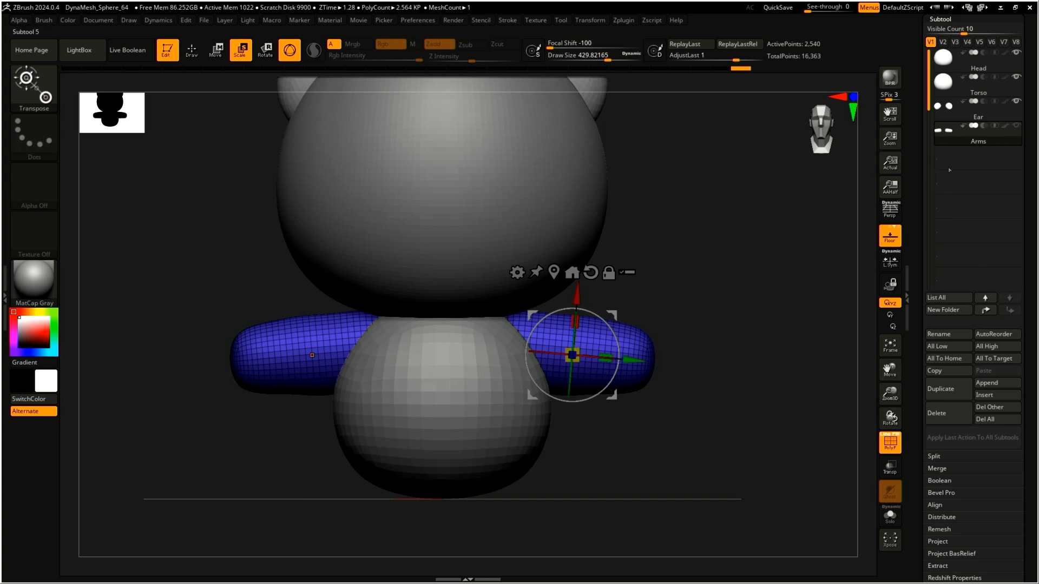
Duplicate the Arms subtool and rename the copy as Legs
click(940, 389)
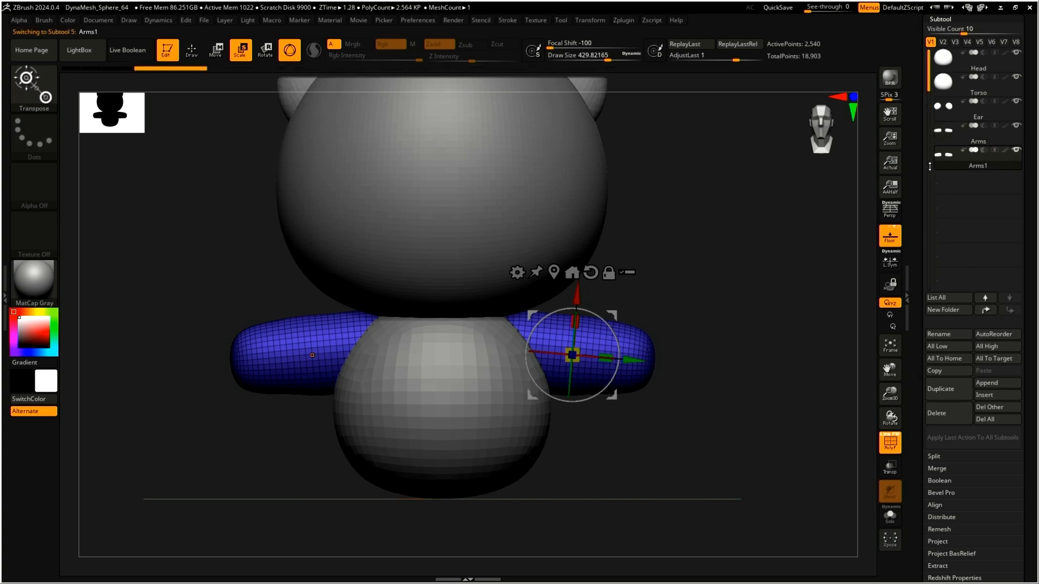
click(952, 334)
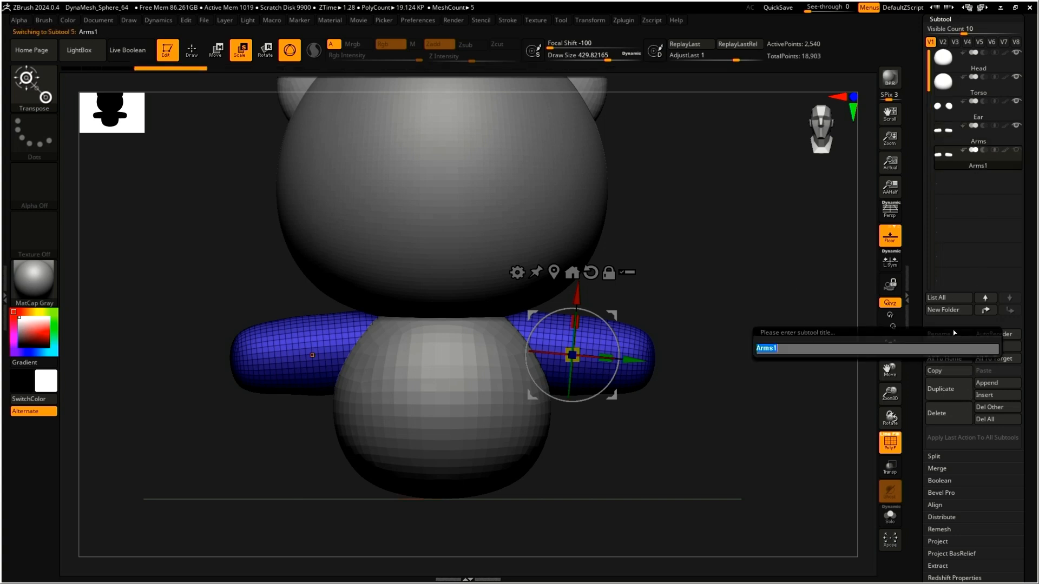
text(Legs)
key(Return)
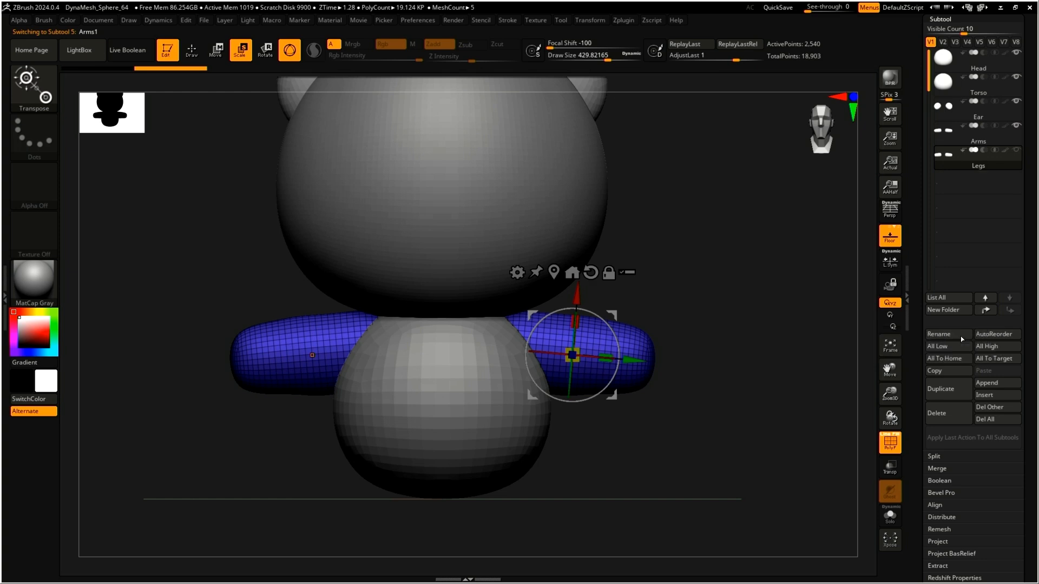
Stand the Legs upright beneath the Torso, close together, and fine-tune their position
drag(617, 334, 600, 399)
drag(571, 355, 487, 499)
drag(488, 466, 510, 466)
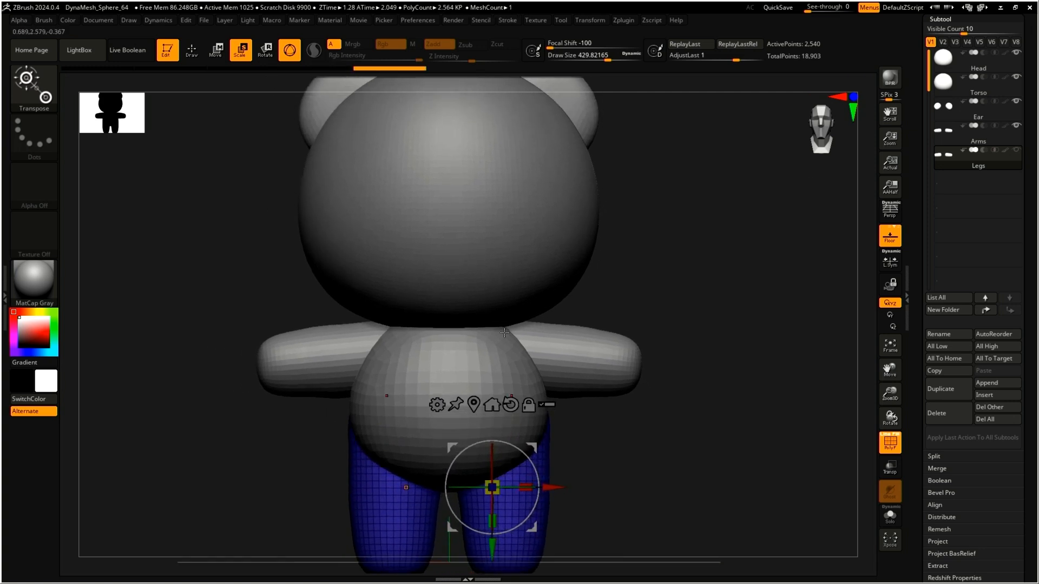
scroll(460, 379, up, 3)
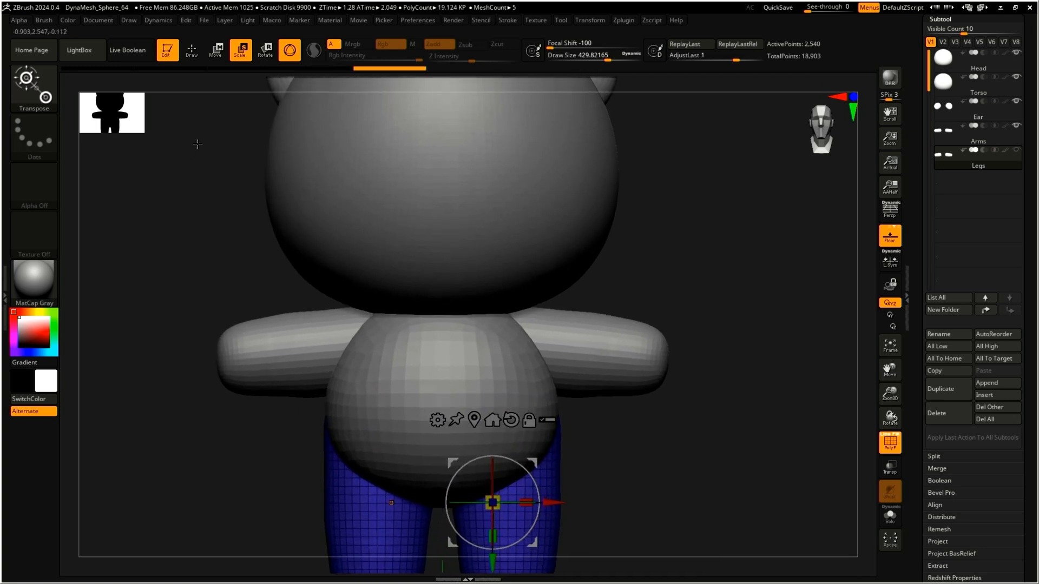
scroll(125, 125, down, 3)
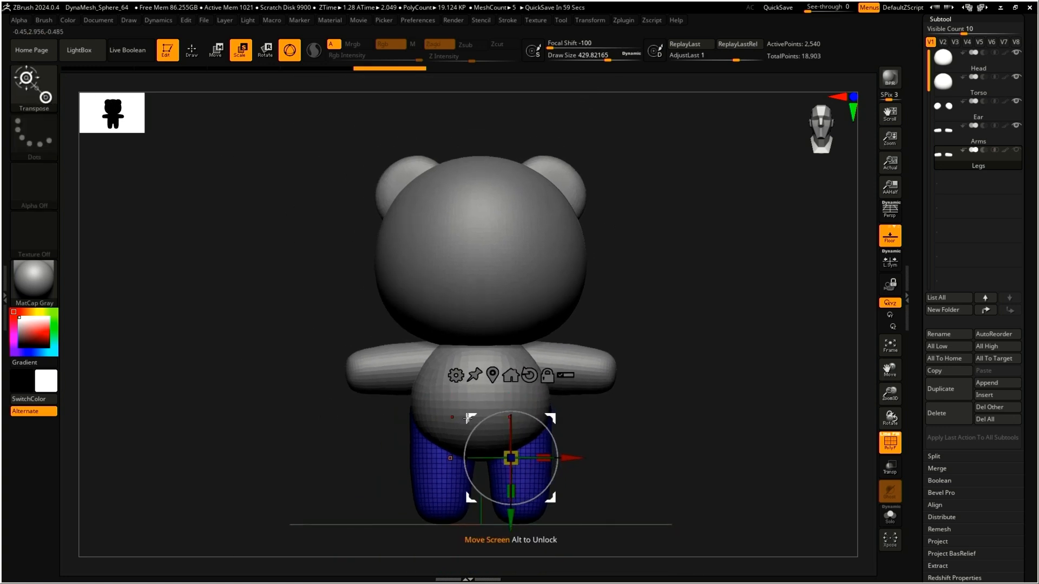
drag(550, 419, 550, 415)
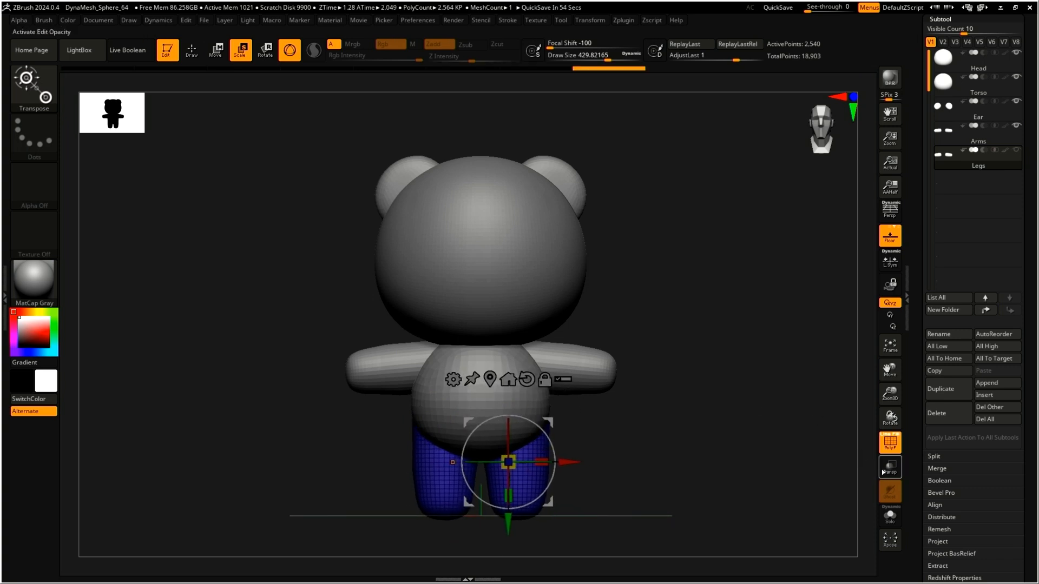
Isolate the Legs, shorten them slightly along their length and smooth them with the Polish deformation
click(890, 517)
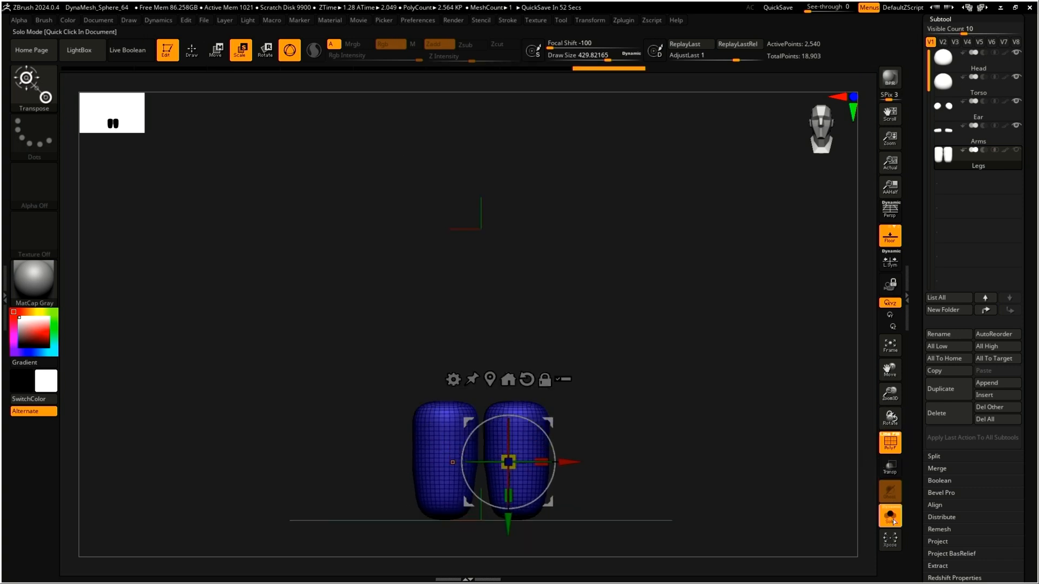
drag(508, 495, 507, 485)
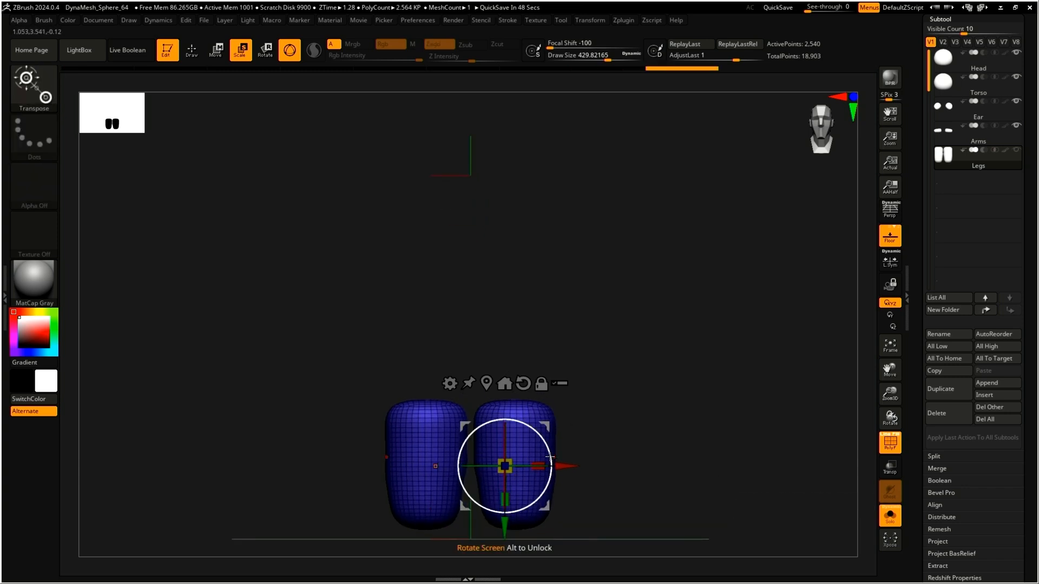
scroll(943, 253, down, 6)
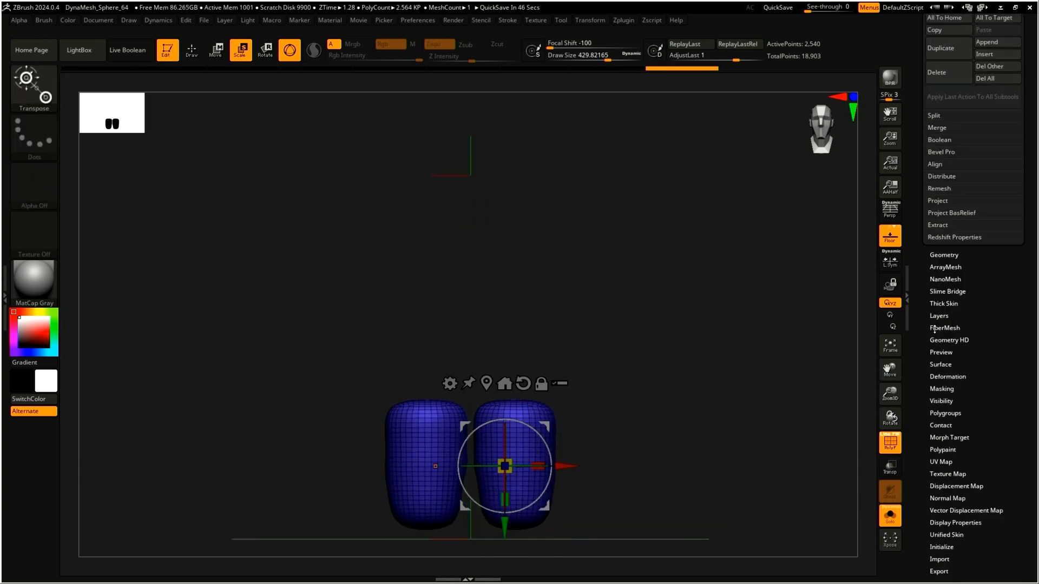
click(946, 377)
drag(944, 173, 958, 170)
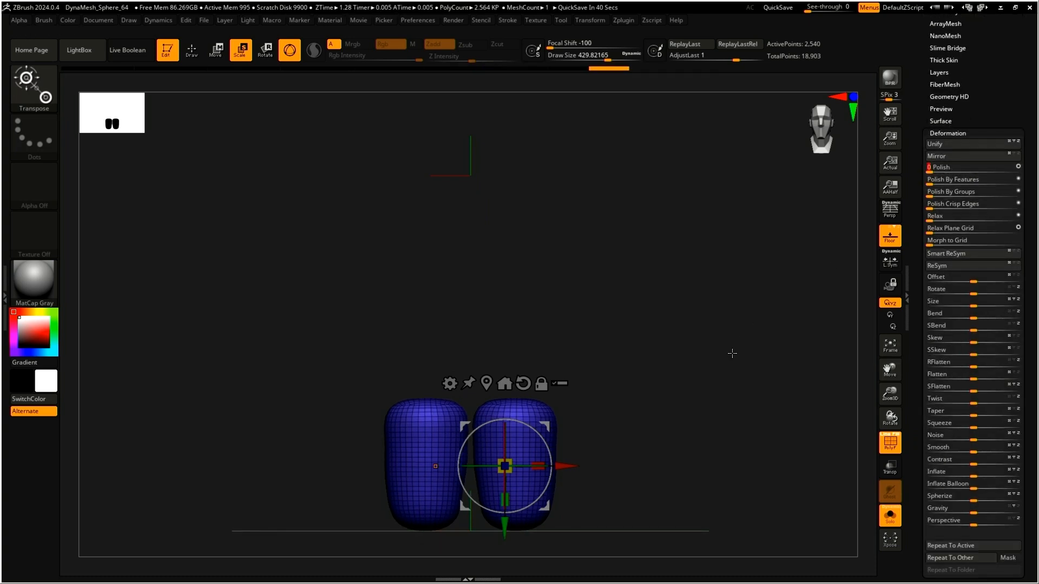
Taper the Legs slightly toward their lower ends with the Move brush, compare the change, and show the whole model again
key(q)
mouse_move(528, 422)
shift+mouse_down()
mouse_move(502, 544)
mouse_move(528, 491)
mouse_move(515, 503)
shift+mouse_up()
ctrl+right_drag(514, 503, 549, 480)
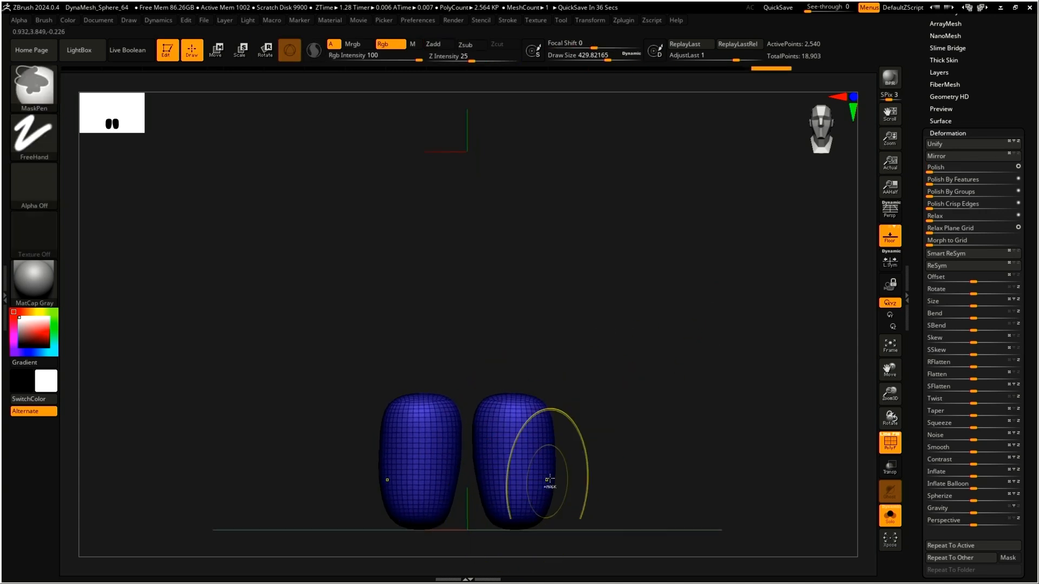
key(ctrl+z)
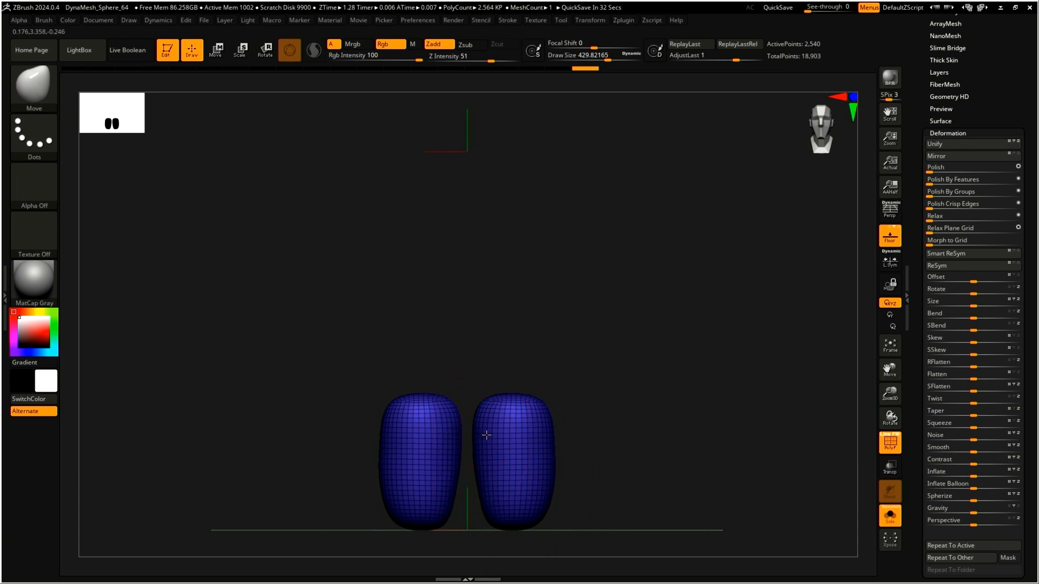
key(ctrl+shift+z)
key(ctrl+z)
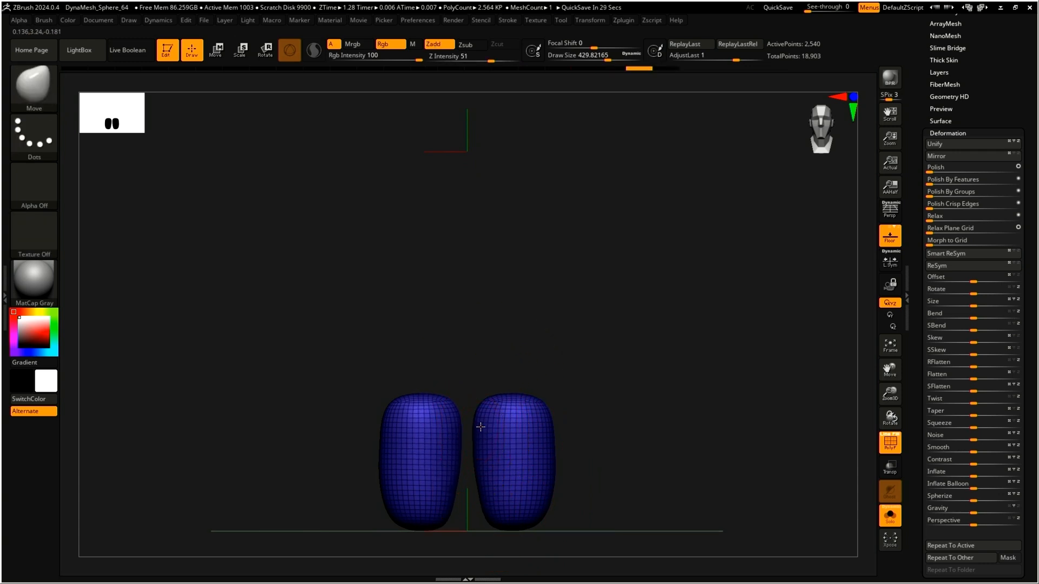
key(ctrl+shift+z)
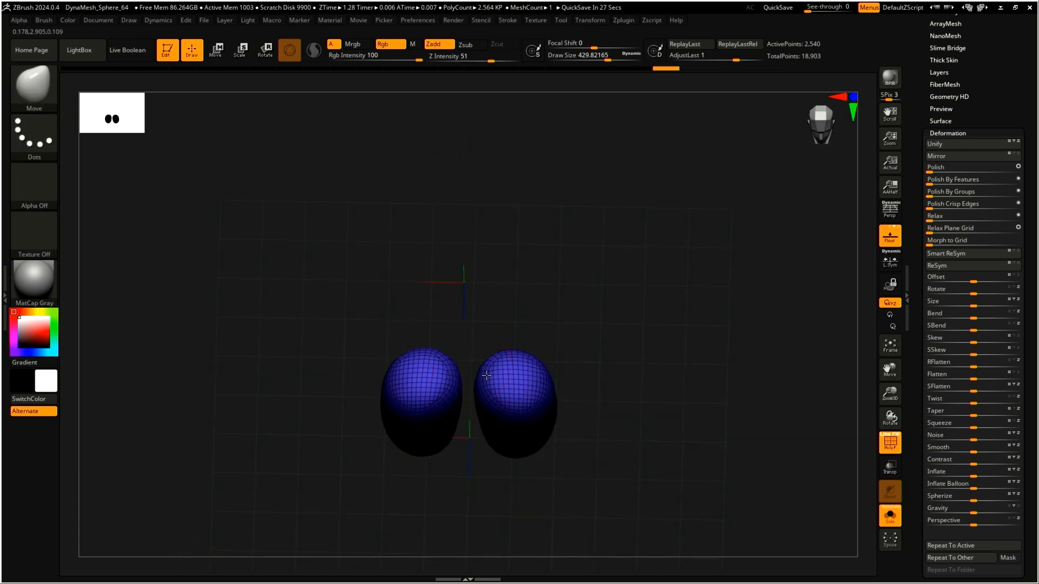
key(ctrl+shift+z)
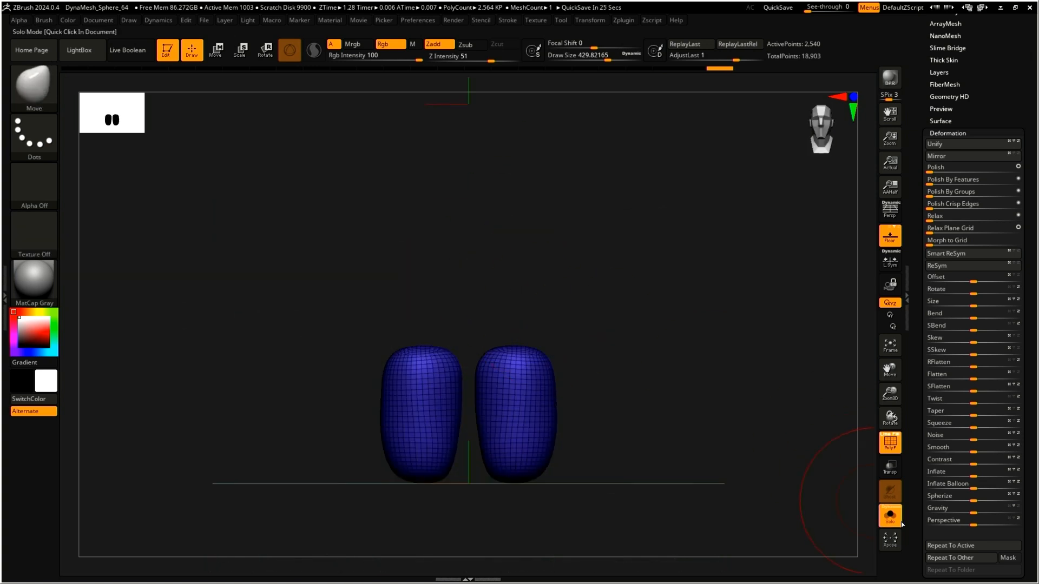
click(890, 516)
key(ctrl+shift+z)
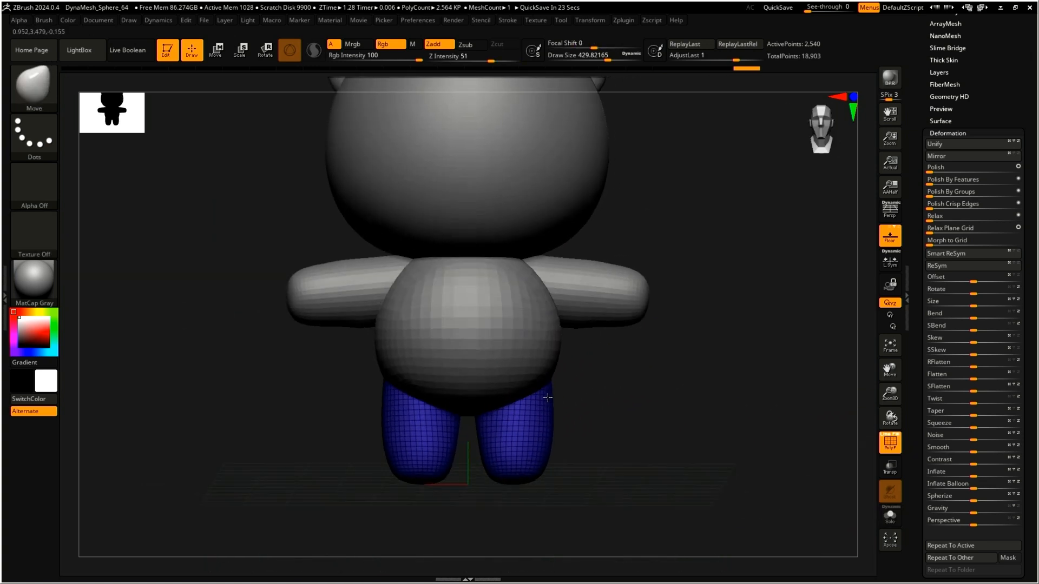
Scale the Legs up slightly and stretch them lengthwise so they extend further below the Torso
key(e)
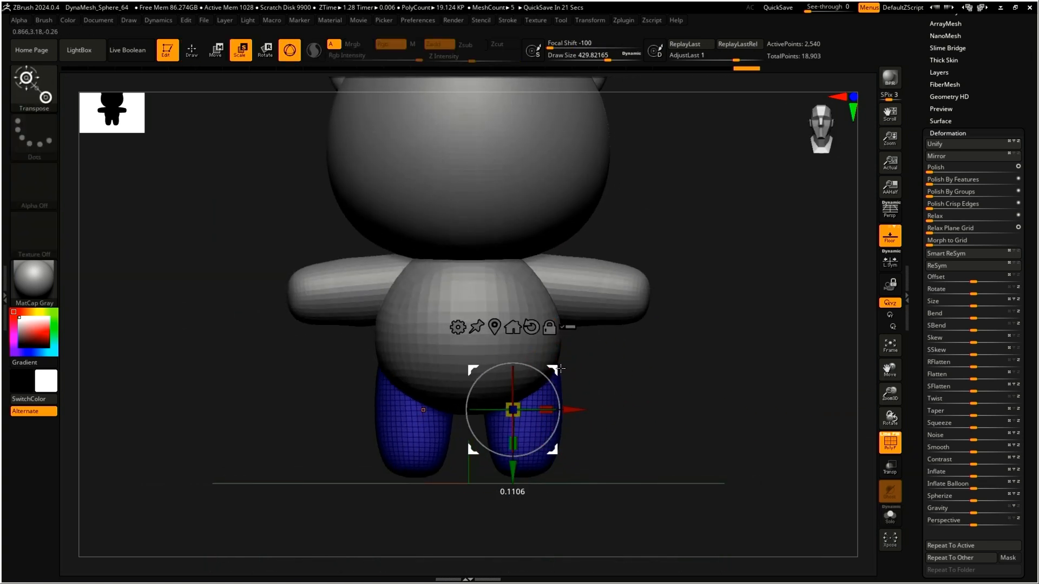
drag(515, 445, 515, 463)
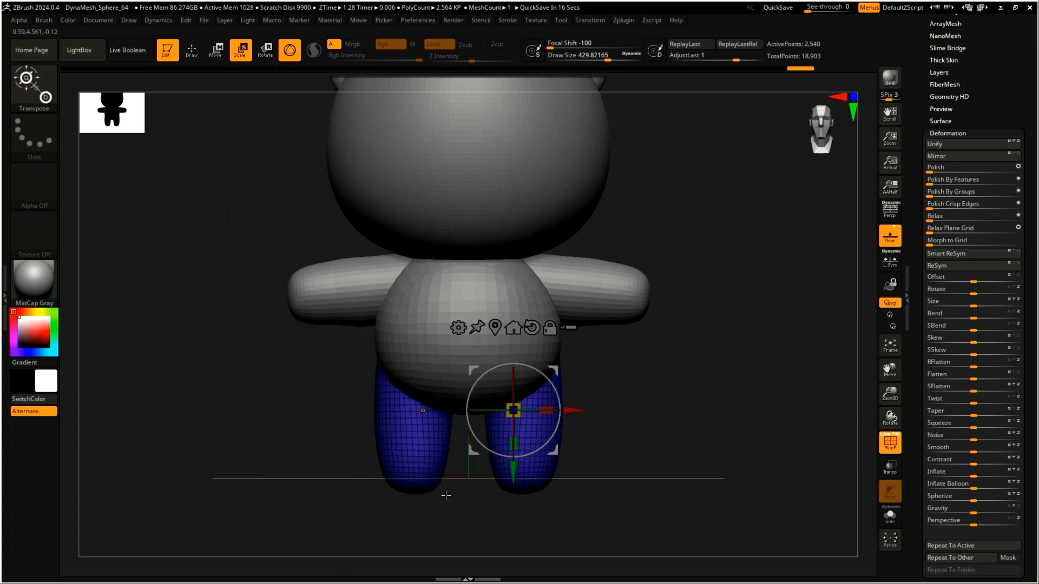
alt+drag(607, 415, 634, 364)
key(ctrl)
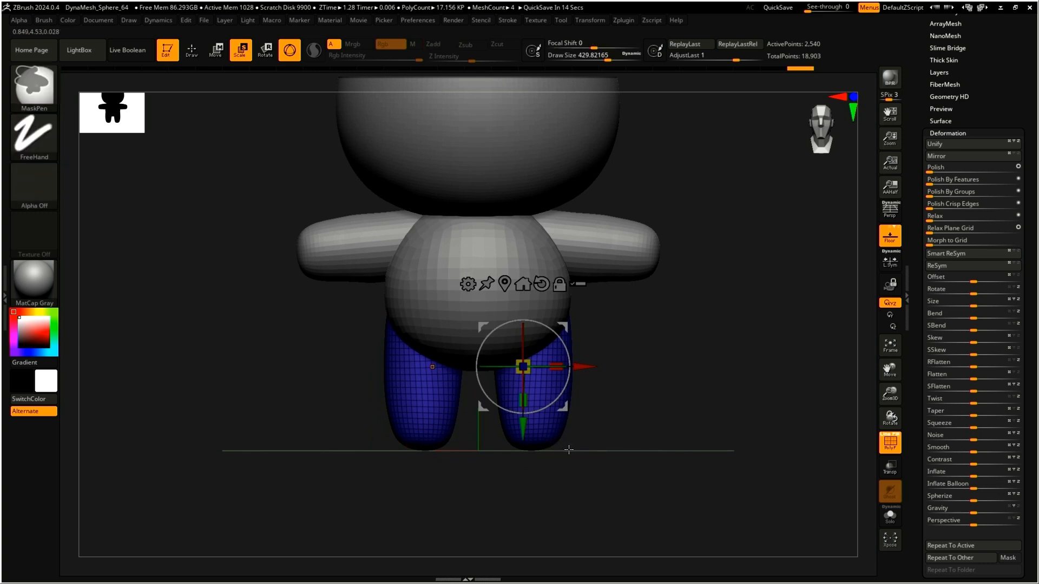
key(ctrl+shift)
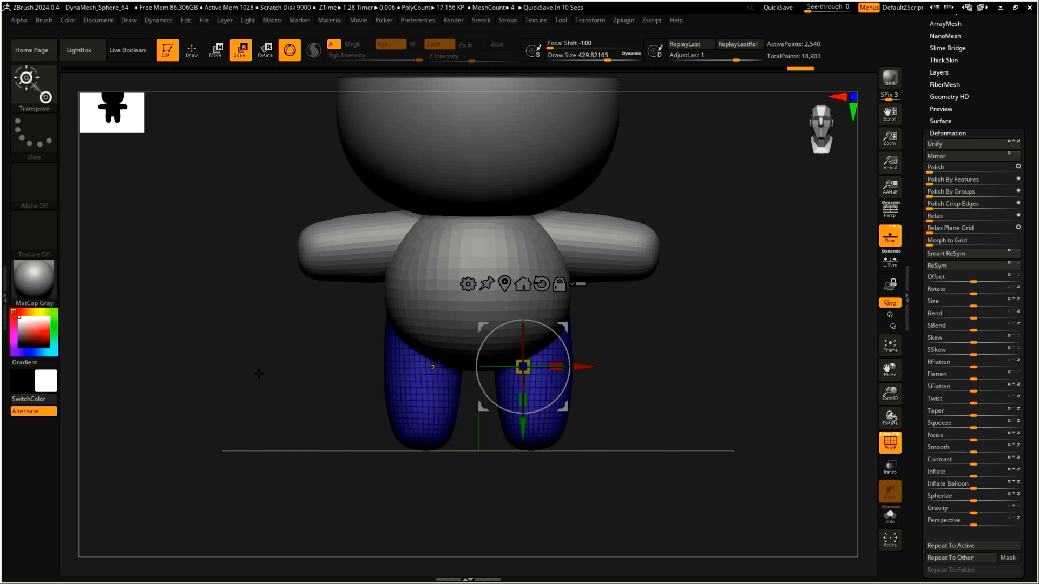
key(ctrl+shift)
ctrl+shift+drag(308, 523, 627, 428)
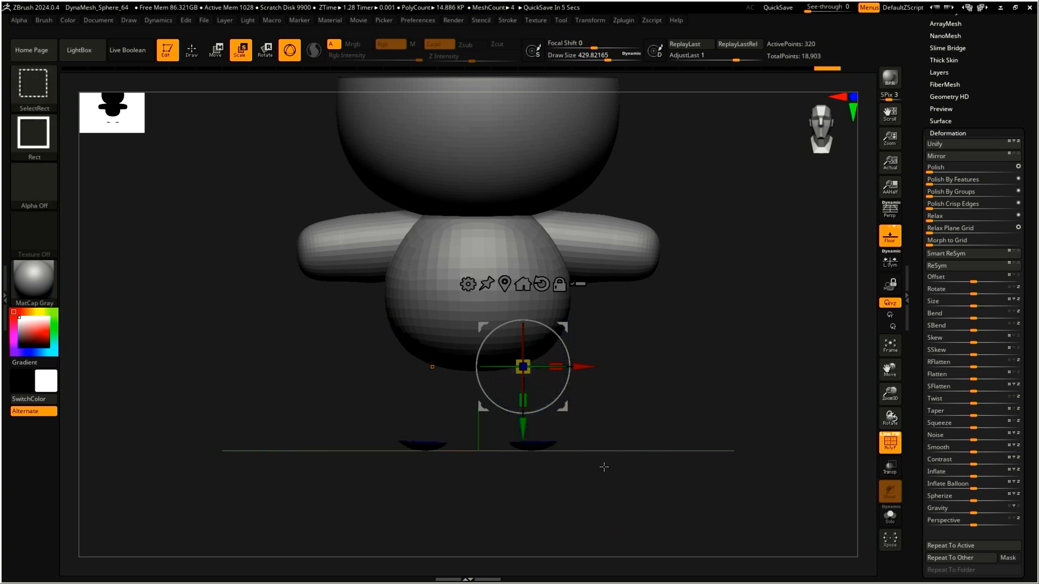
ctrl+shift+click(574, 462)
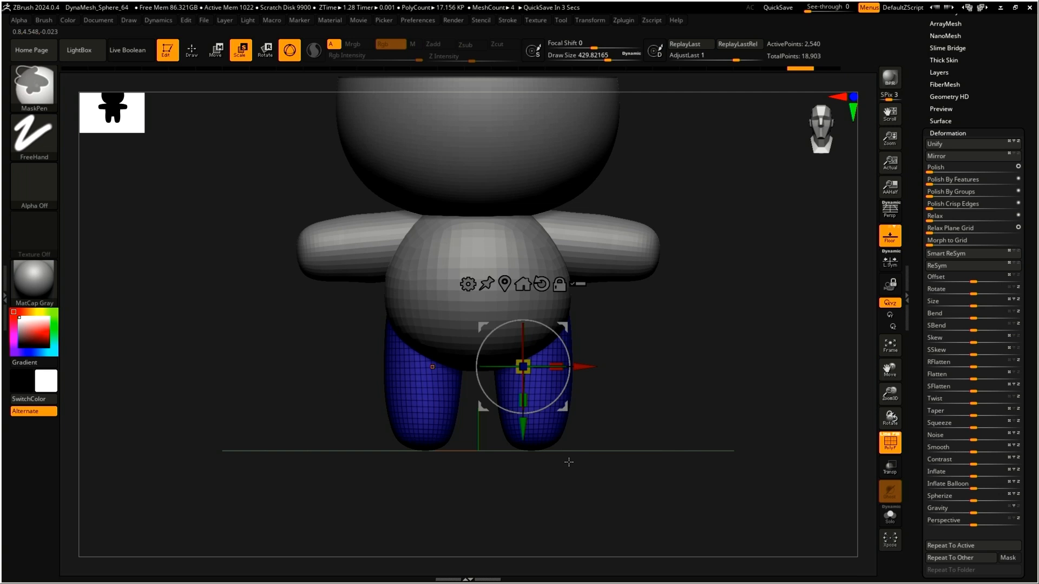
Cut the rounded bottoms off both Legs with a straight horizontal KnifeCurve stroke to make flat soles
key(ctrl+shift)
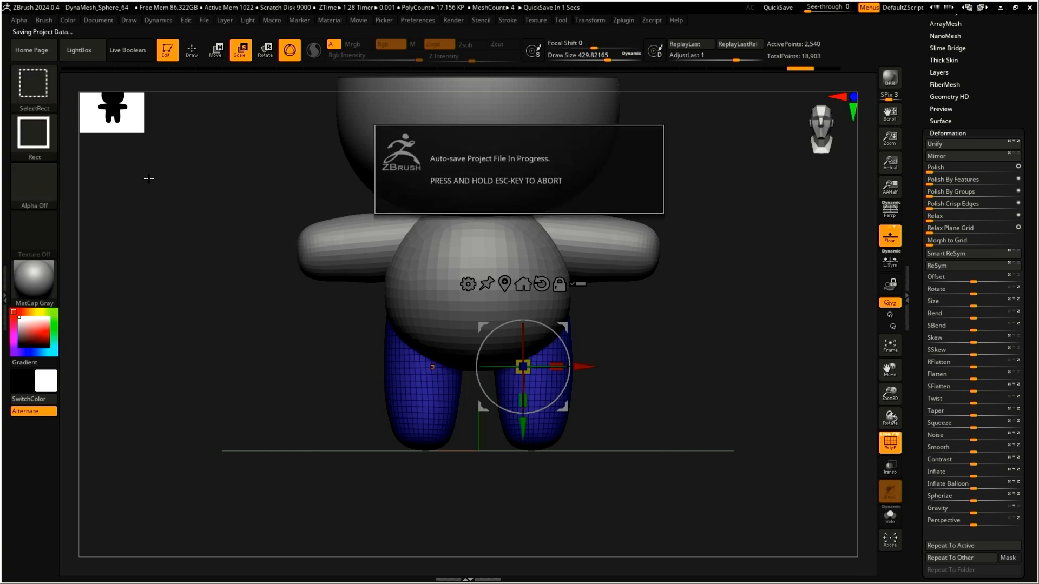
click(48, 136)
click(35, 95)
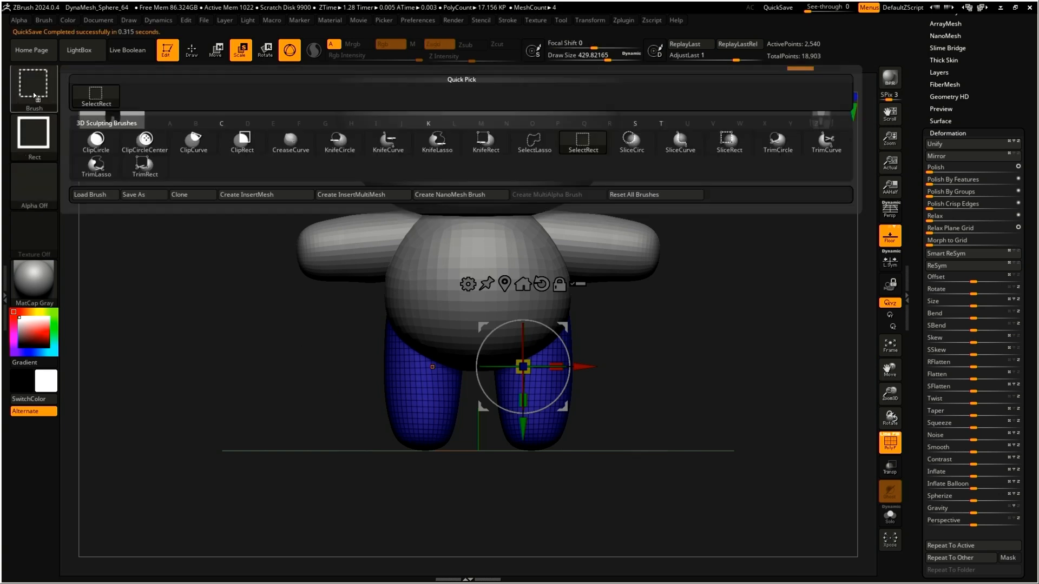
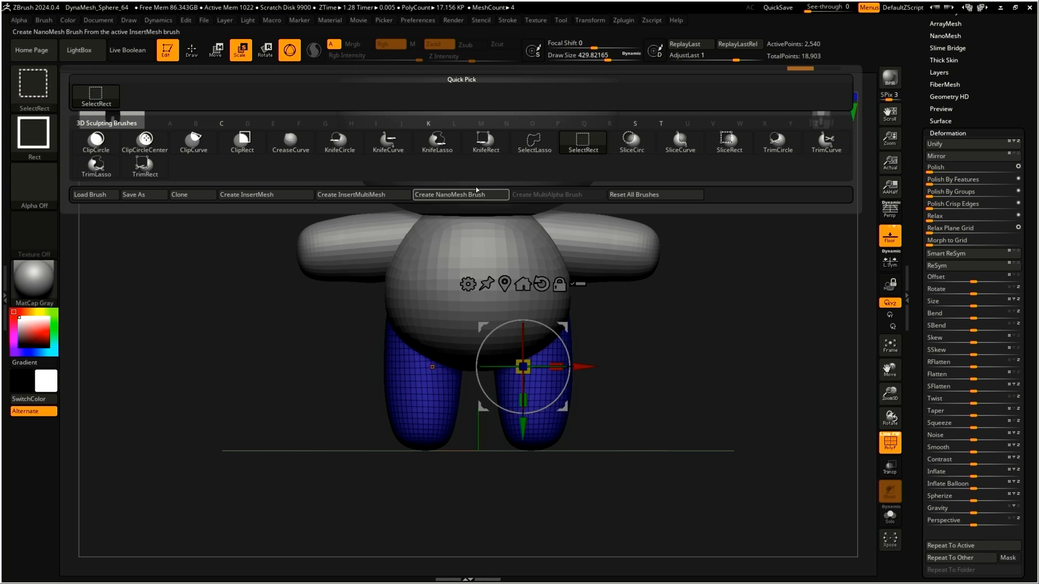
click(385, 150)
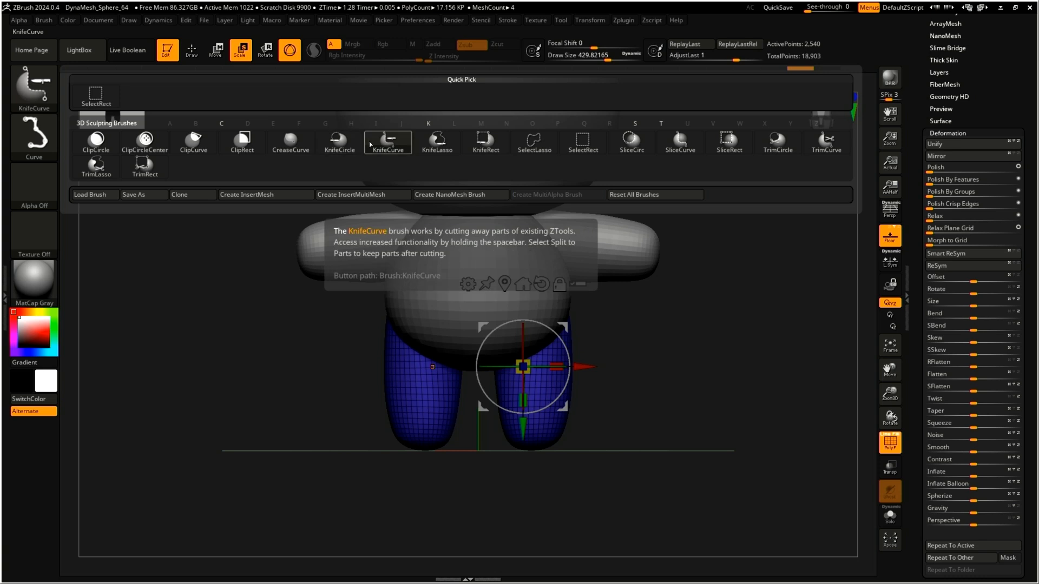
key(ctrl)
mouse_move(320, 436)
ctrl+shift+mouse_down()
mouse_move(552, 471)
mouse_move(607, 409)
mouse_move(643, 464)
mouse_move(662, 434)
ctrl+shift+mouse_up()
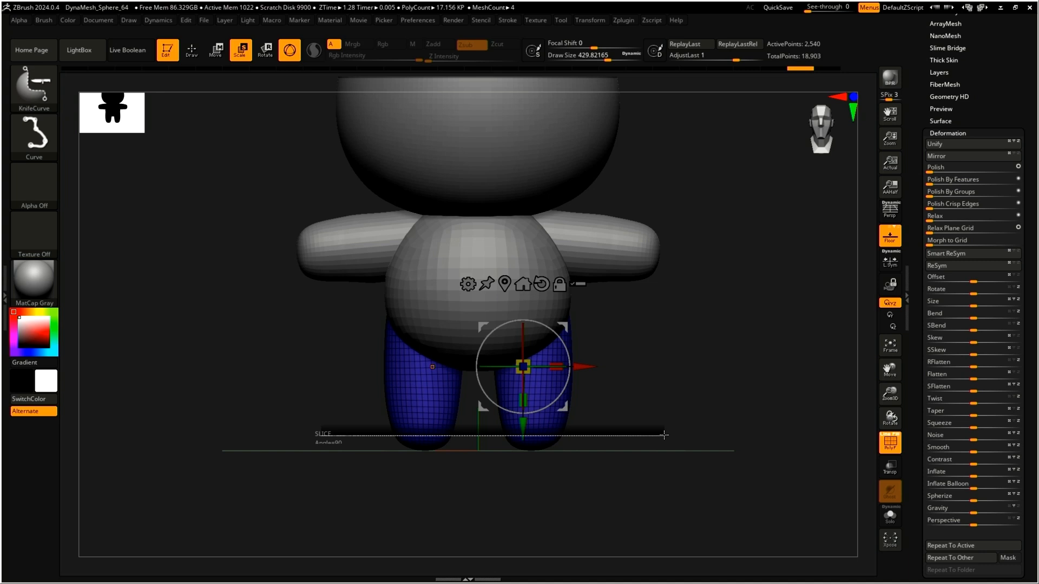
mouse_move(664, 436)
ctrl+shift+mouse_down()
mouse_move(607, 510)
mouse_move(313, 528)
mouse_move(250, 445)
mouse_move(230, 430)
mouse_move(227, 446)
mouse_move(311, 449)
mouse_move(319, 464)
mouse_move(433, 452)
mouse_move(411, 433)
mouse_move(324, 436)
mouse_move(307, 433)
mouse_move(304, 419)
mouse_move(327, 438)
mouse_move(362, 435)
mouse_move(313, 440)
mouse_move(344, 435)
ctrl+shift+mouse_up()
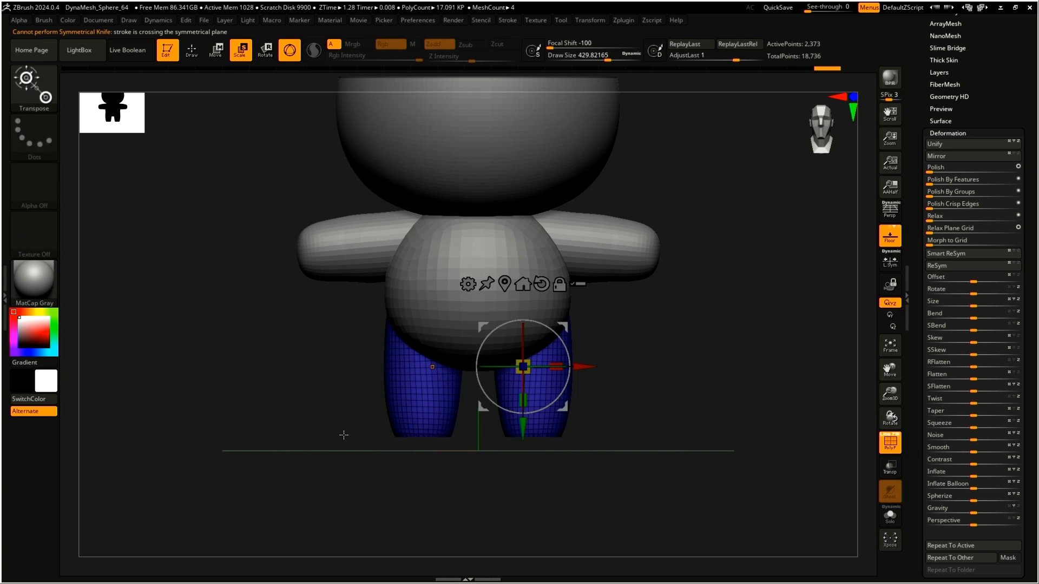
Remesh the cut Legs with DynaMesh at resolution 32
drag(589, 426, 552, 425)
mouse_move(552, 426)
ctrl+right_down()
mouse_move(614, 384)
mouse_move(638, 387)
ctrl+right_up()
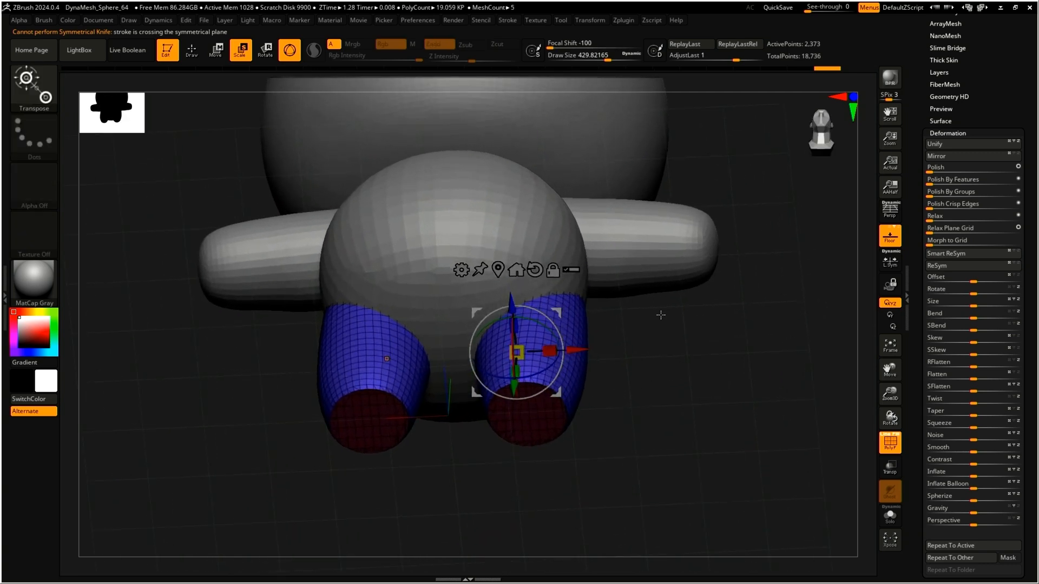
scroll(922, 138, up, 5)
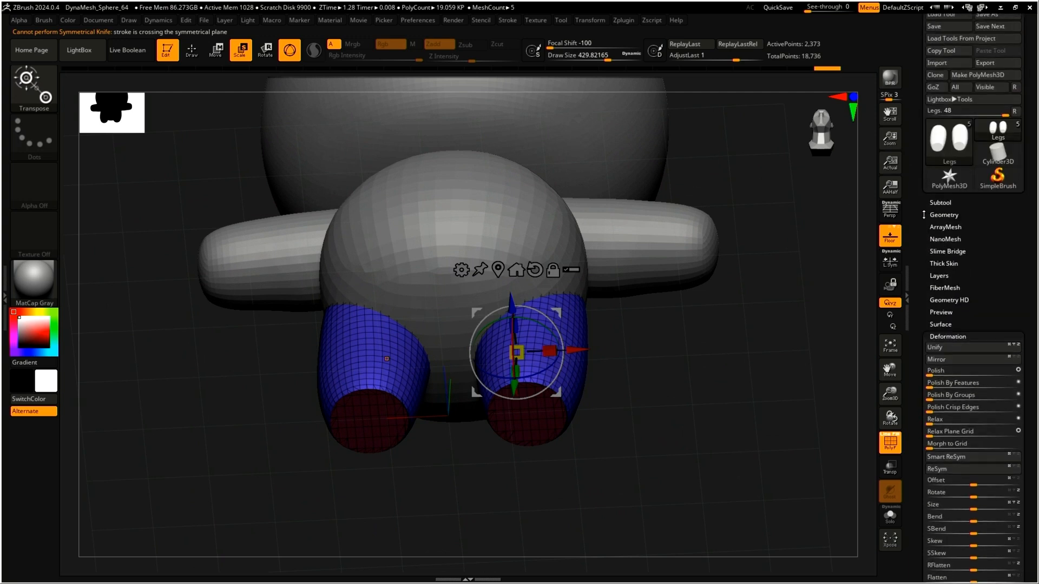
click(945, 208)
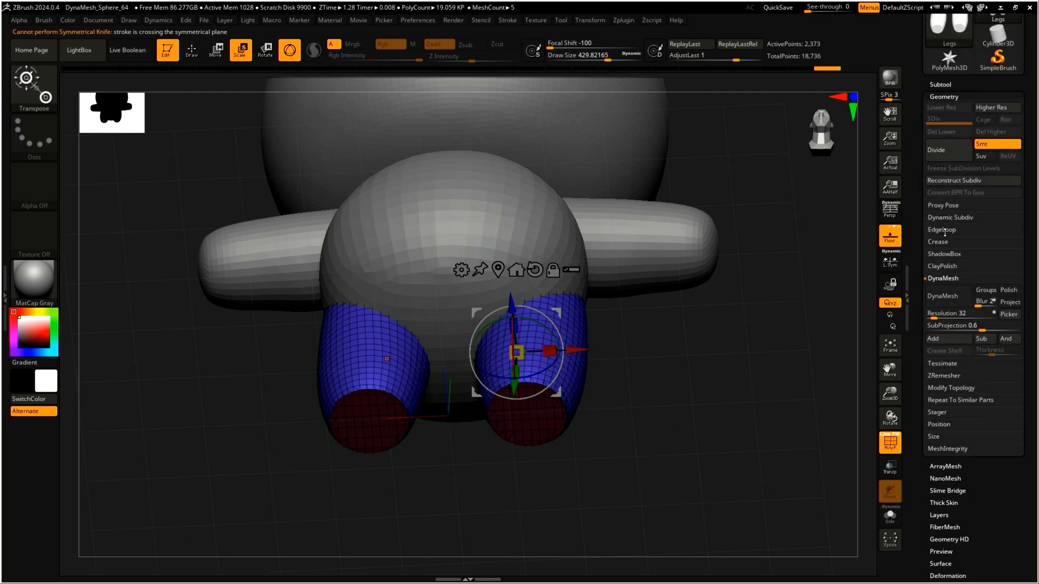
click(942, 296)
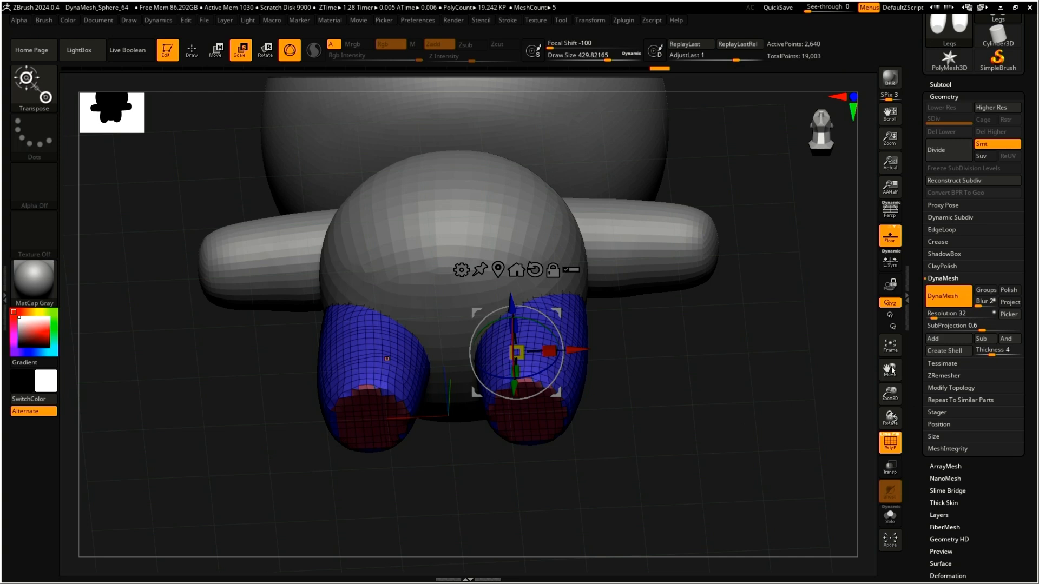
Switch to the Move brush and inspect the flat soles of the Legs from below and the side
key(b)
key(m)
key(v)
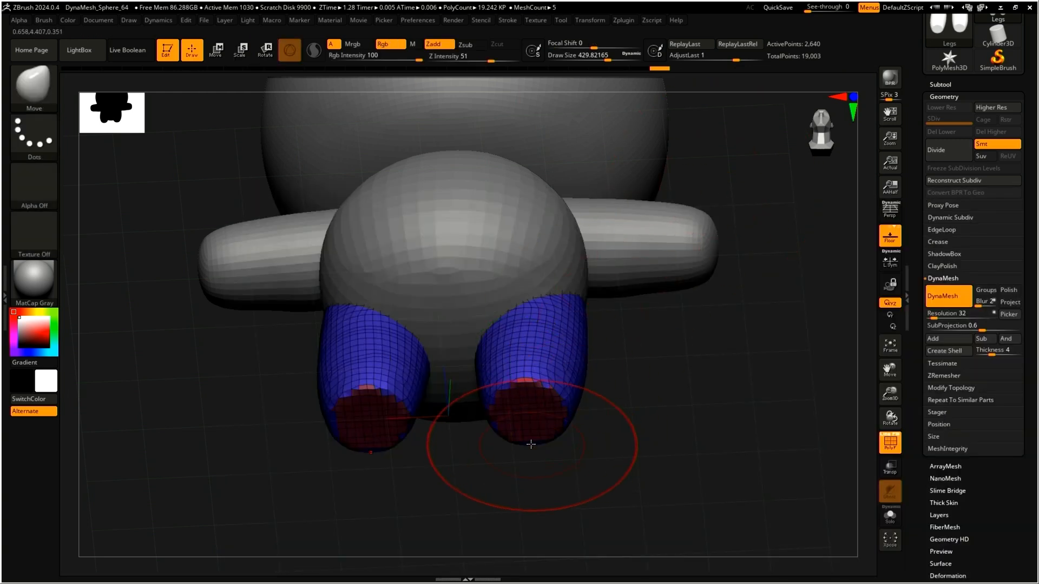
ctrl+drag(546, 450, 547, 369)
key(ctrl+z)
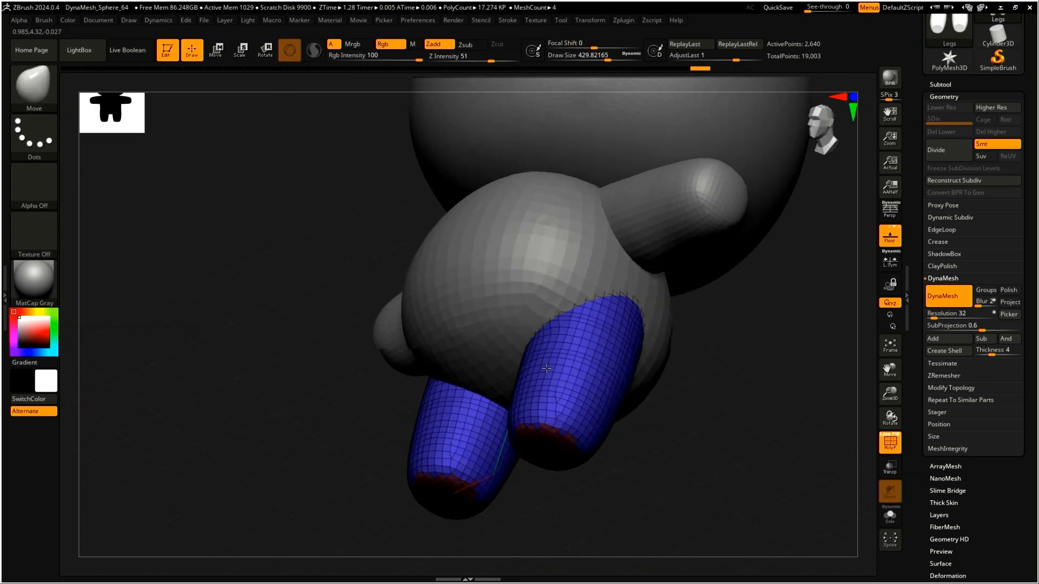
right_drag(547, 368, 547, 413)
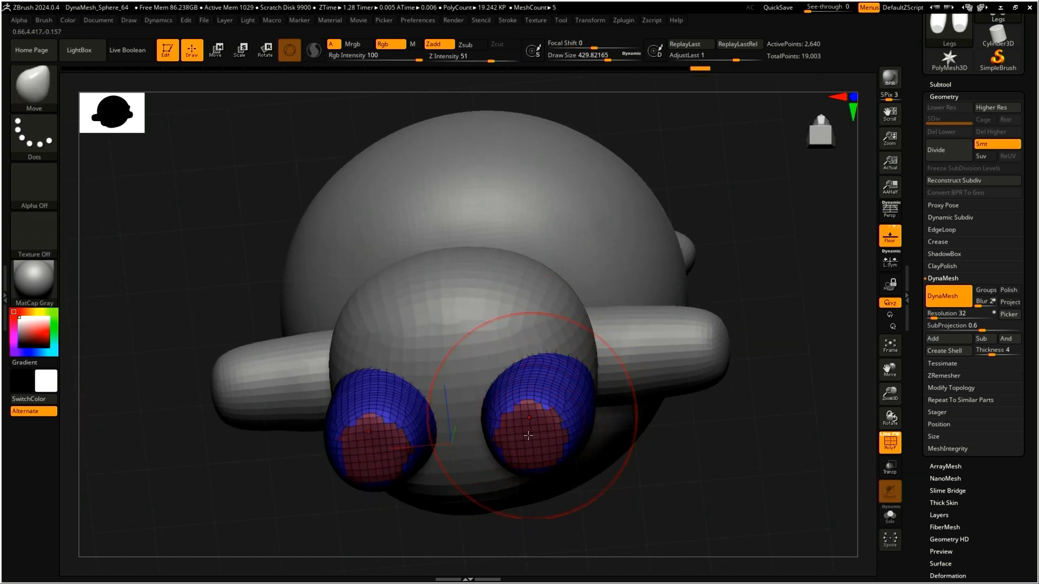
Assign each Leg its own polygroup over its whole surface, including the sole, using Auto Groups
scroll(924, 484, down, 5)
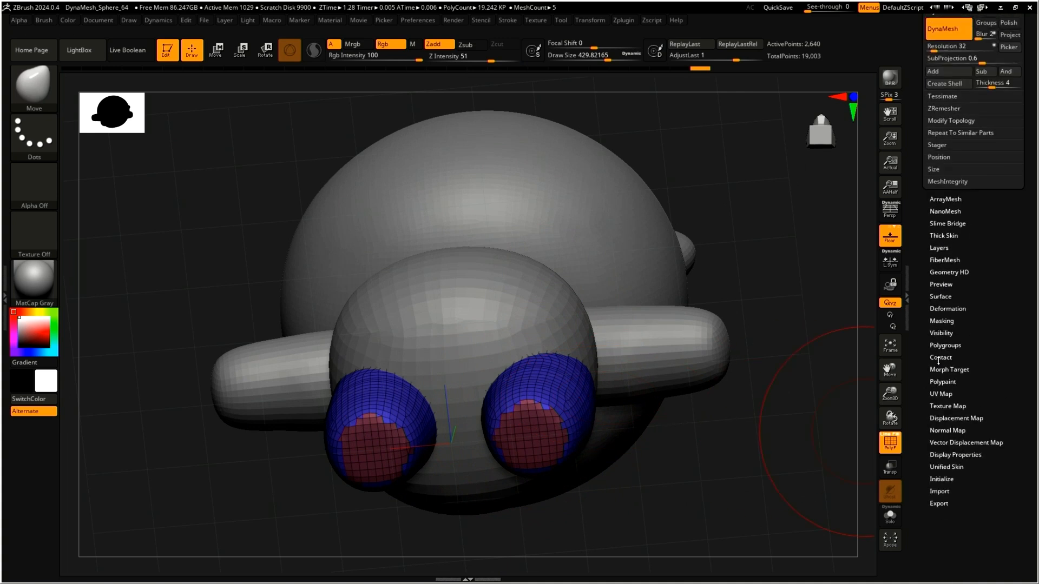
click(945, 346)
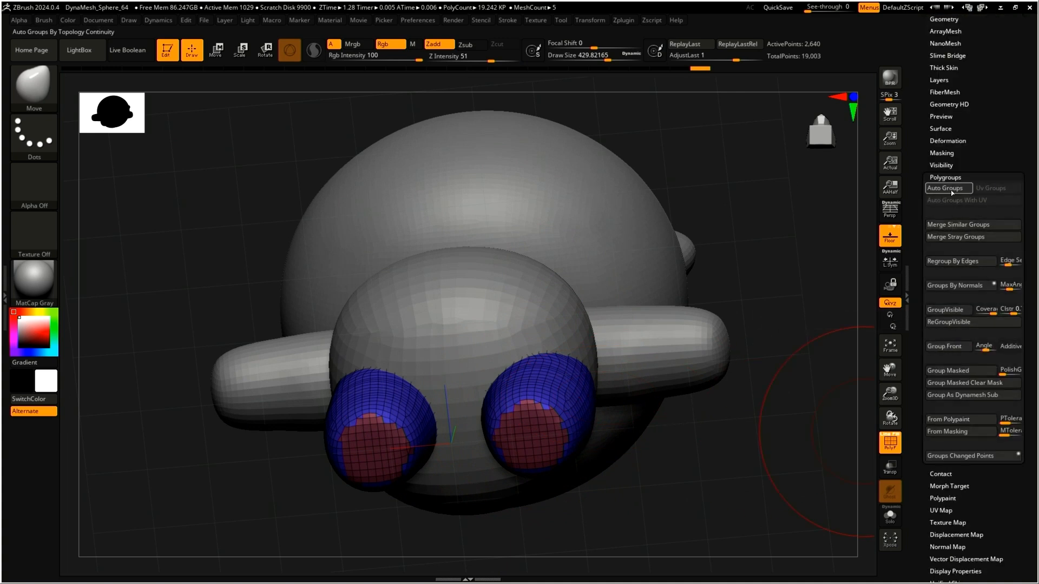
click(951, 190)
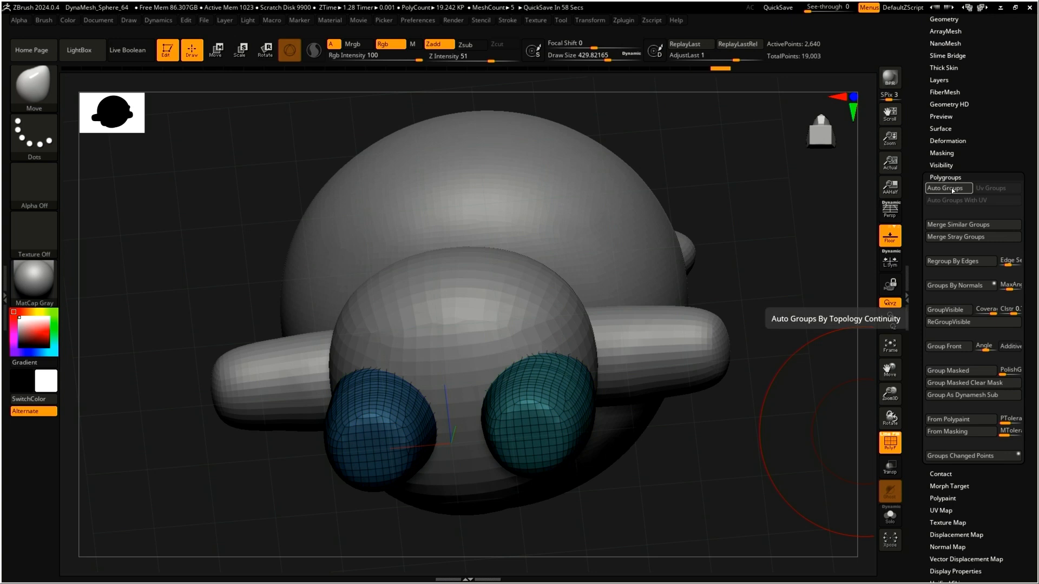
Face the blocked-out panda from the front and bring up the Load File dialog through LightBox to choose a saved project
right_drag(490, 314, 467, 438)
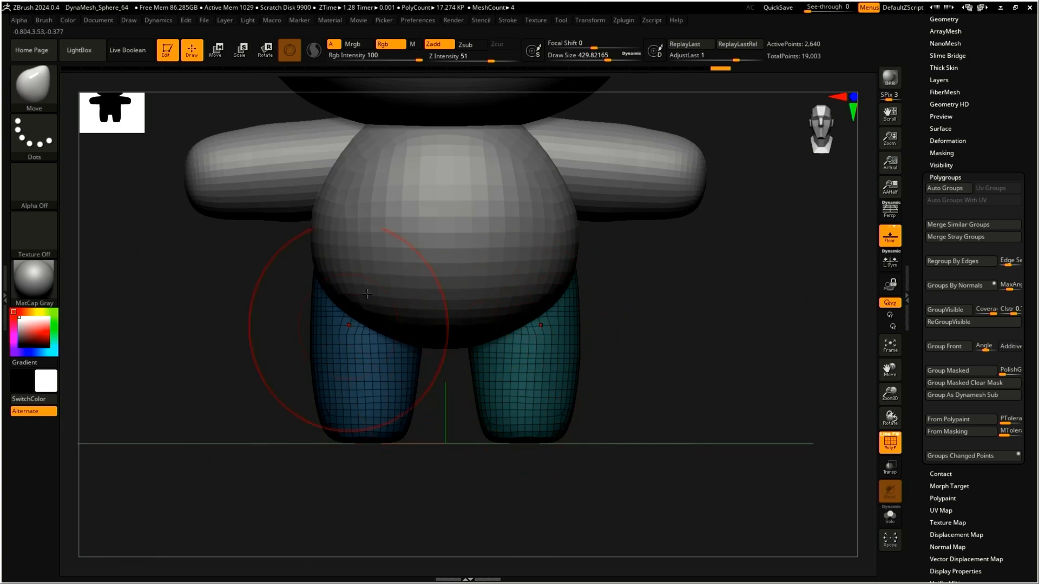
mouse_move(633, 309)
mouse_down()
mouse_move(654, 364)
mouse_move(599, 289)
mouse_move(663, 311)
mouse_move(675, 469)
mouse_up()
alt+drag(693, 250, 683, 263)
alt+right_drag(683, 264, 590, 324)
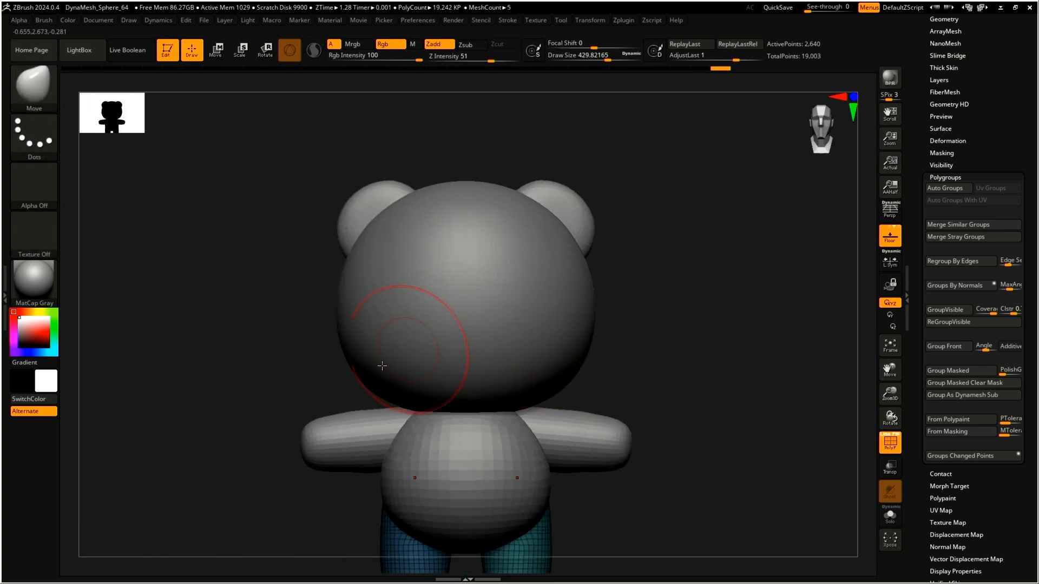
ctrl+right_drag(424, 352, 429, 325)
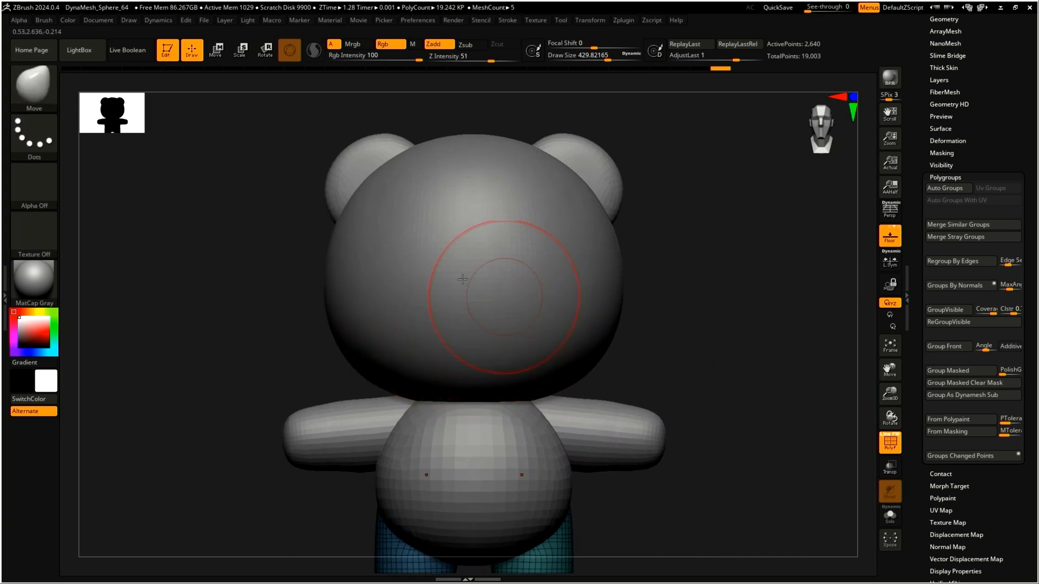
click(79, 50)
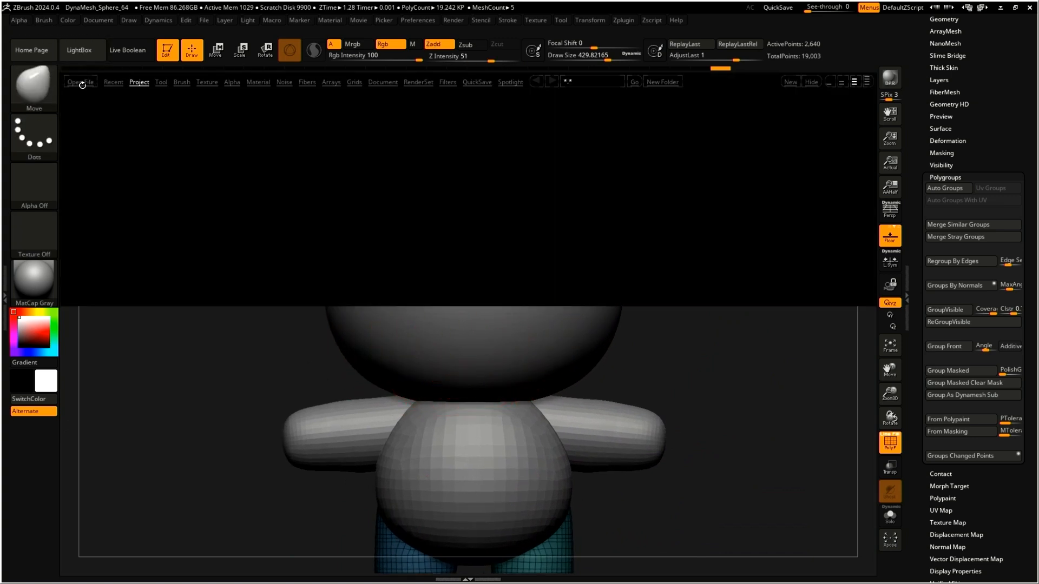
click(80, 82)
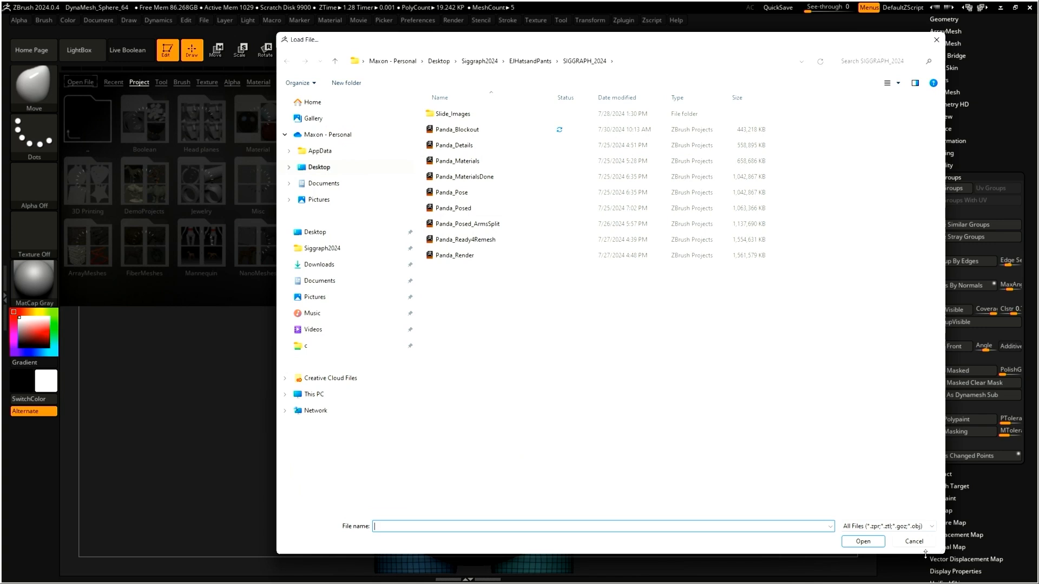
Cancel loading a project file and hide LightBox to return to the panda blockout
click(931, 543)
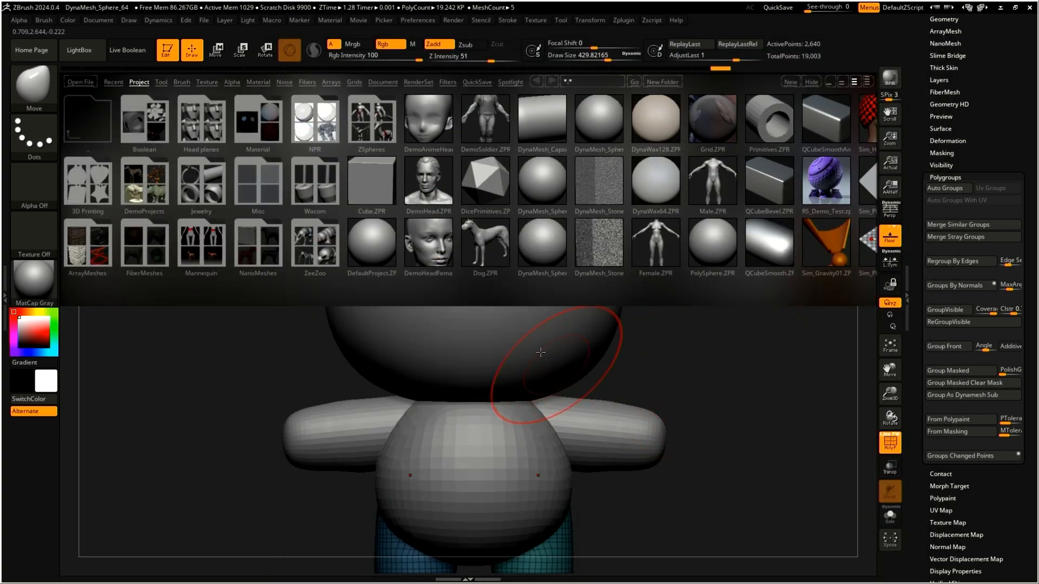
click(93, 51)
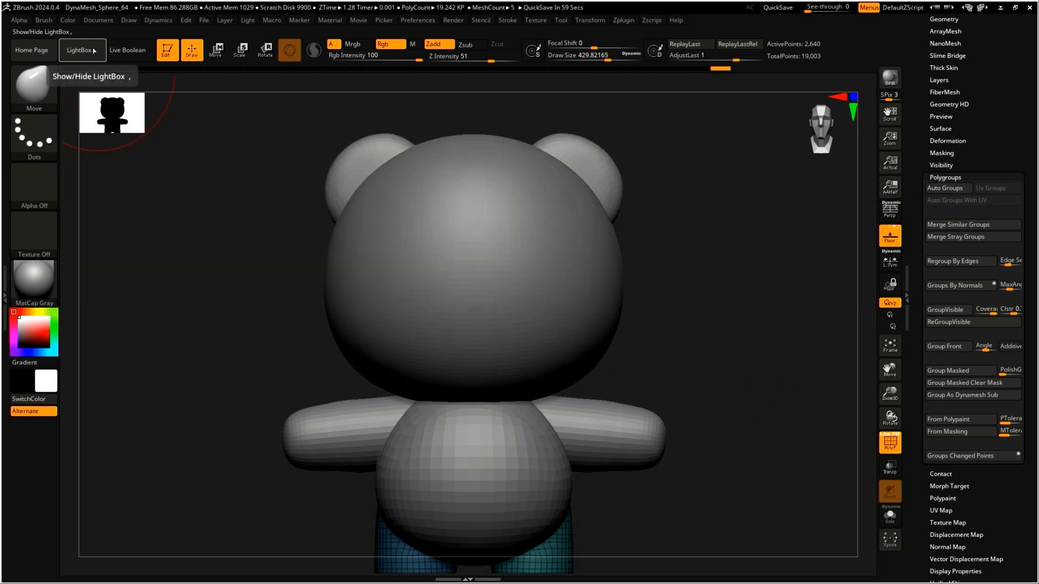
click(93, 50)
click(94, 51)
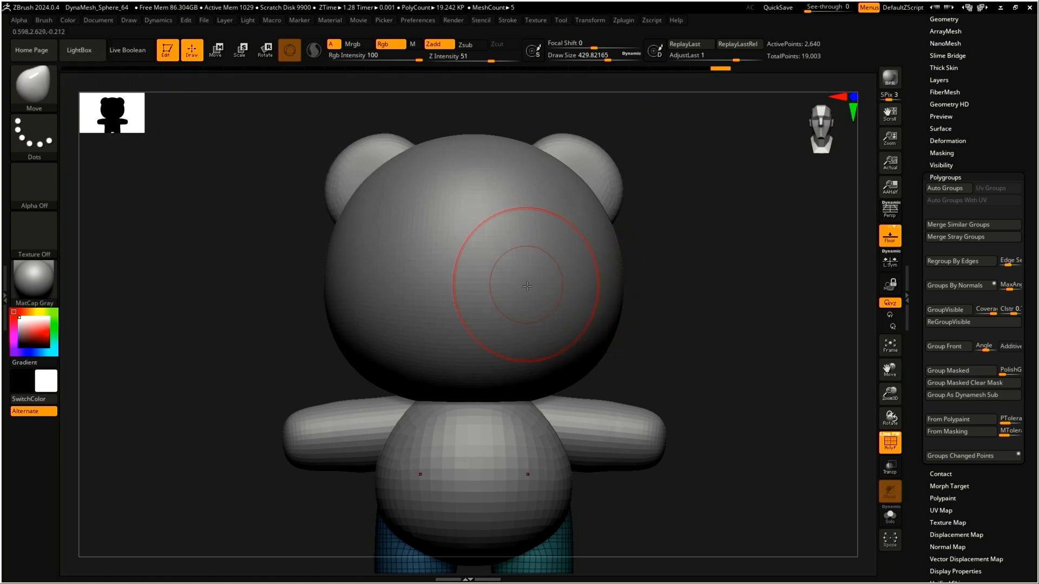
Make the head the active subtool, turn off its polyframe display and apply the SkinShade4 material
alt+click(519, 303)
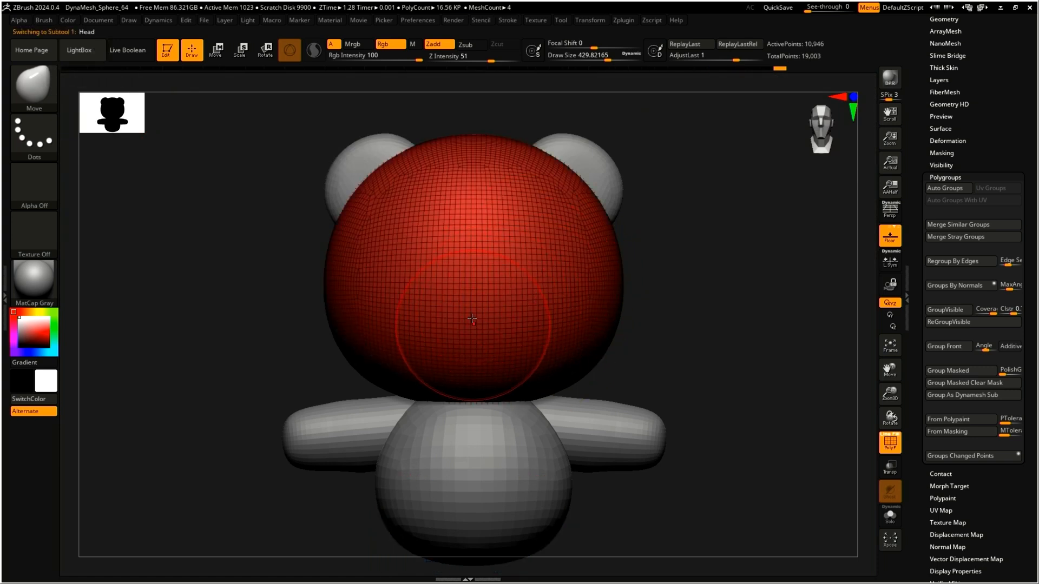
click(889, 444)
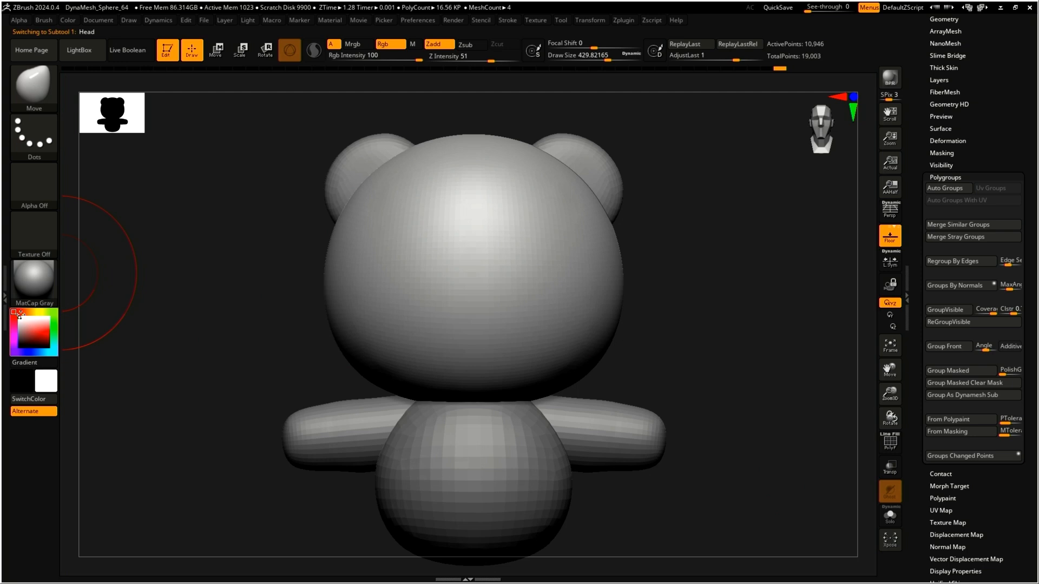
click(34, 284)
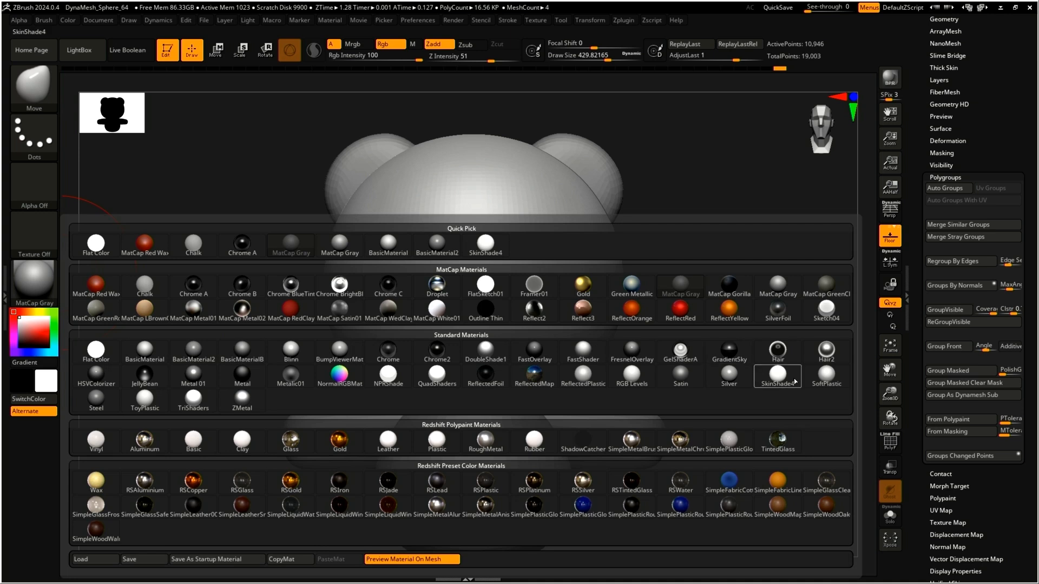
click(777, 386)
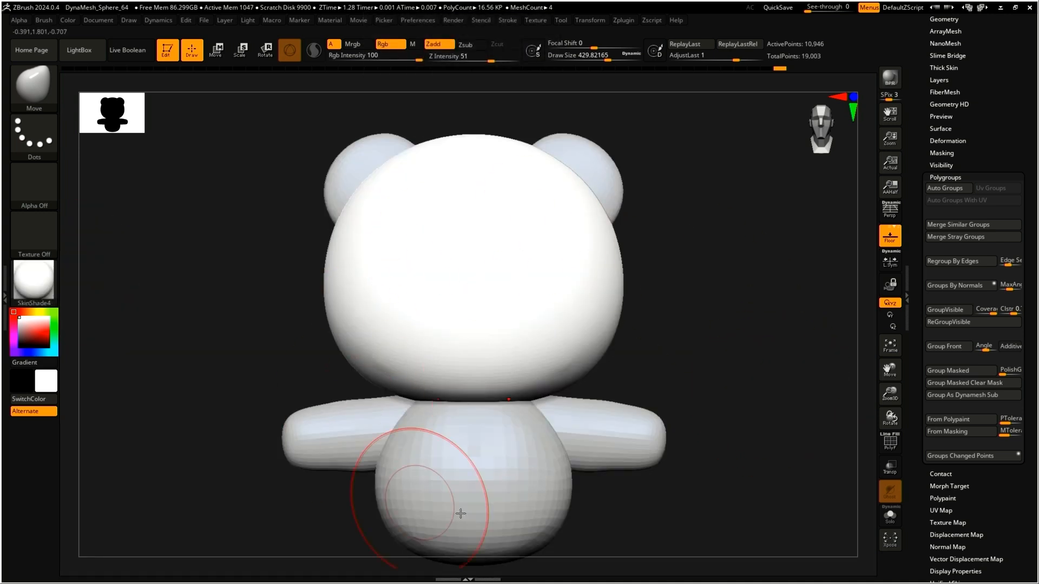
Choose an off-white colour (R 216, G 213, B 213) and fill the head with it
click(25, 338)
click(45, 338)
drag(33, 346, 20, 317)
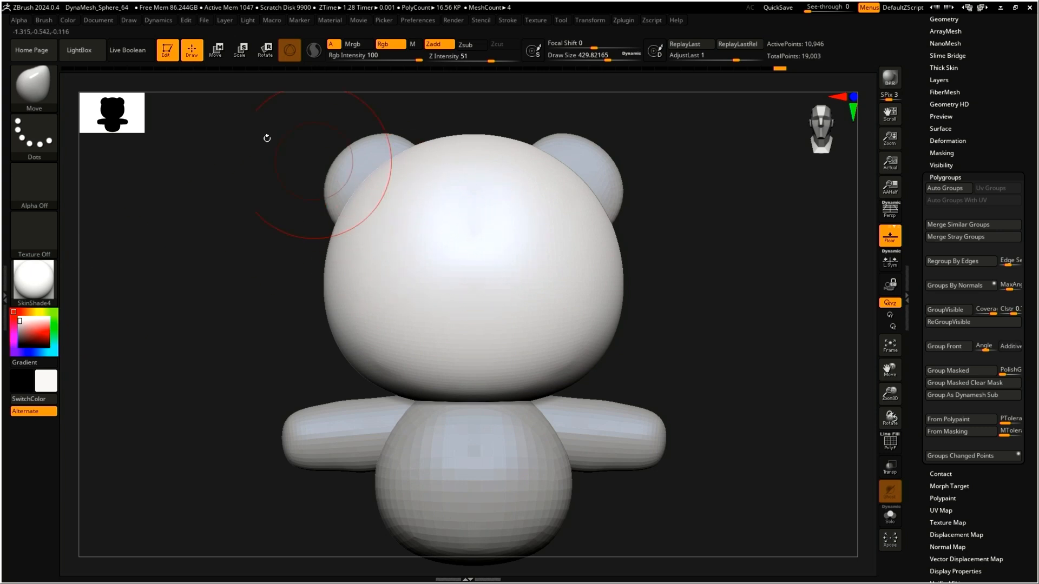
click(66, 20)
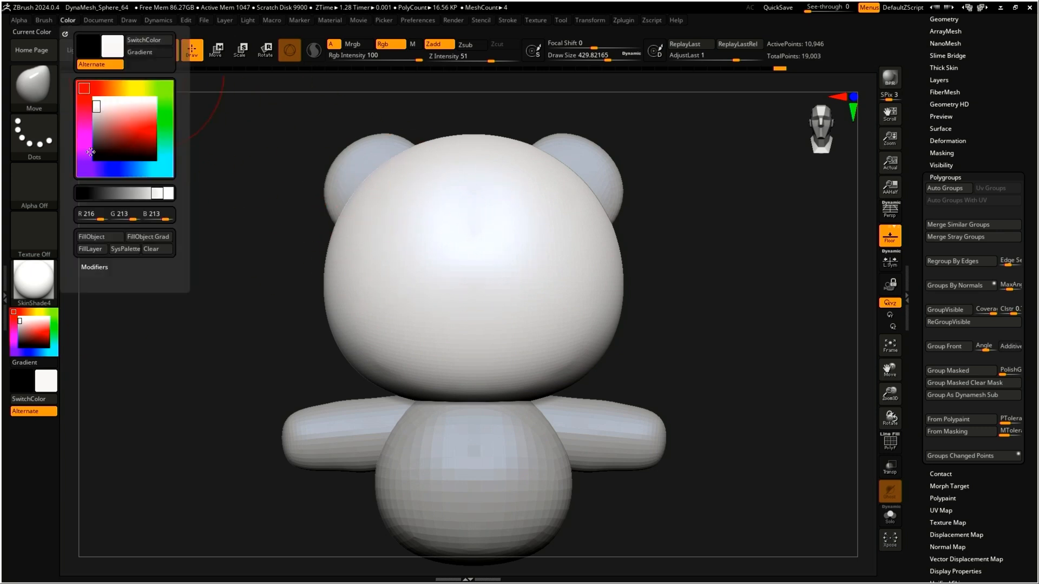
click(102, 238)
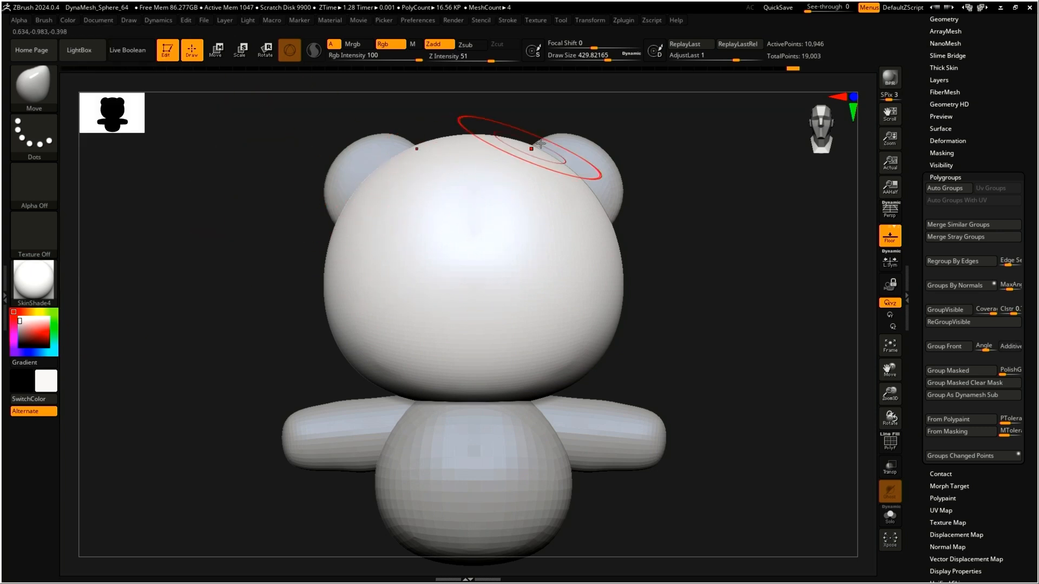
Choose a near-black colour (R 18, G 15, B 15) and fill the ears and the arms with it
alt+click(575, 150)
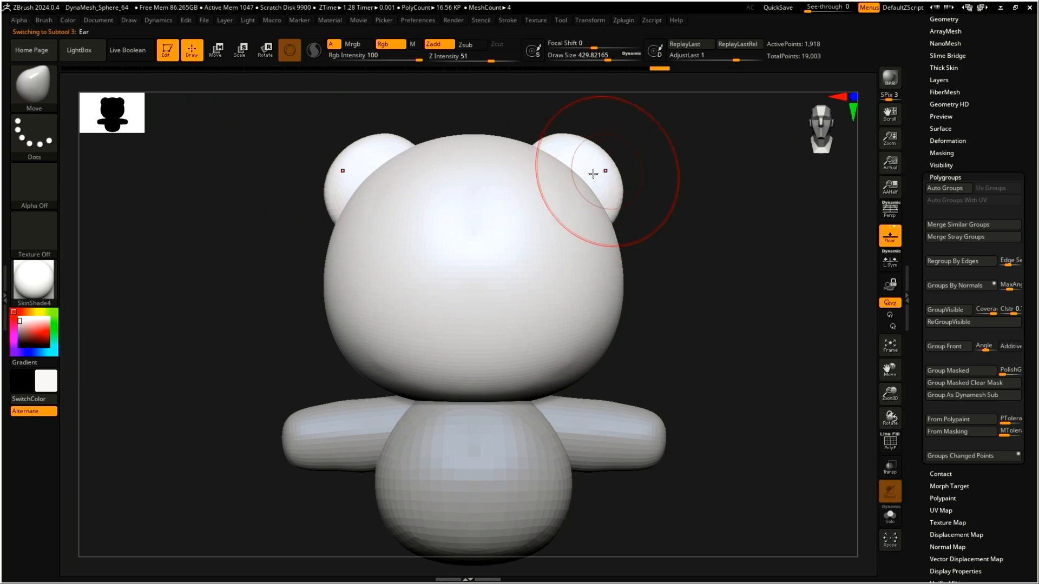
click(22, 346)
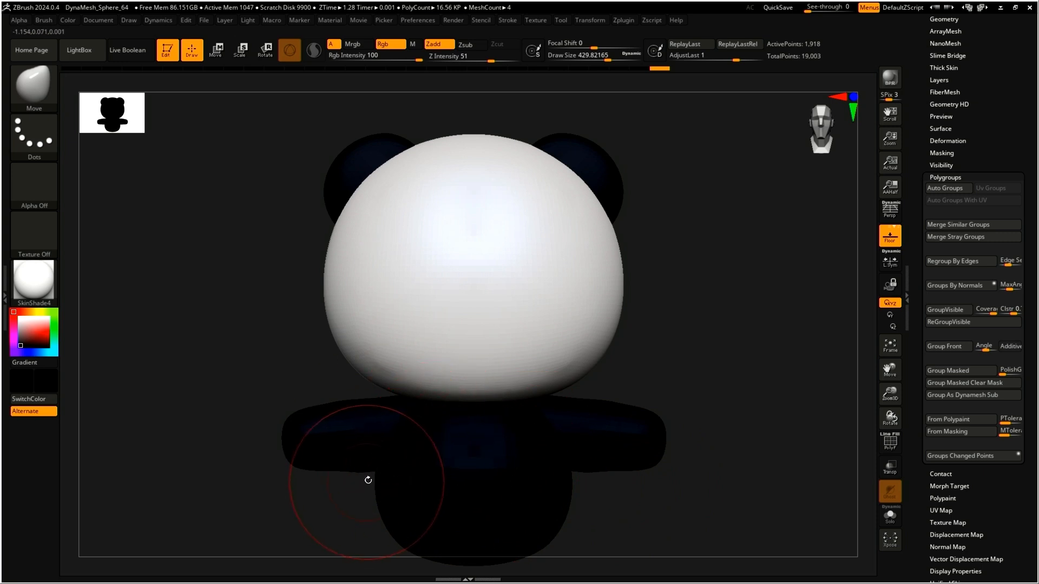
click(71, 21)
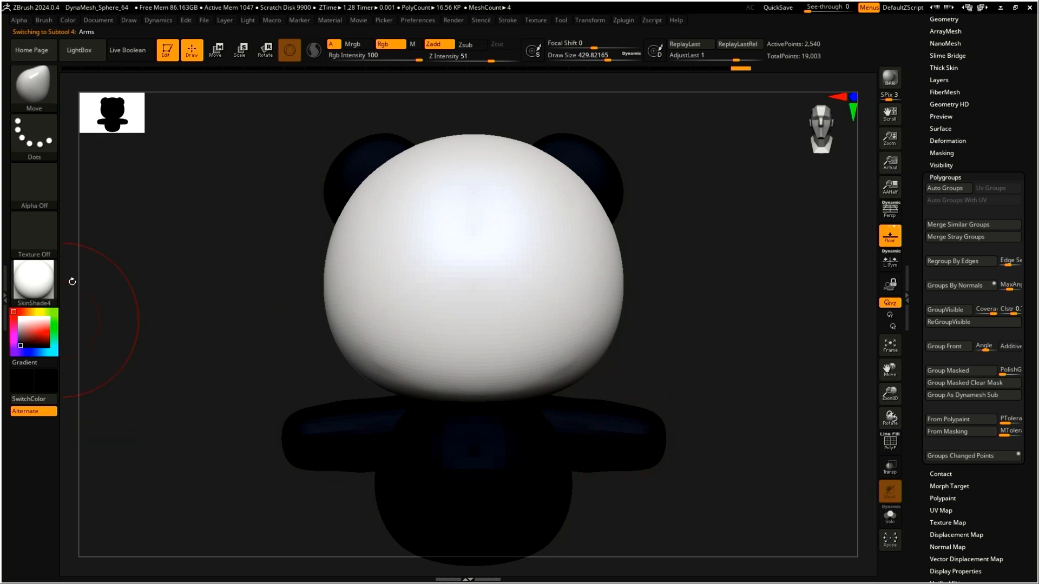
click(71, 21)
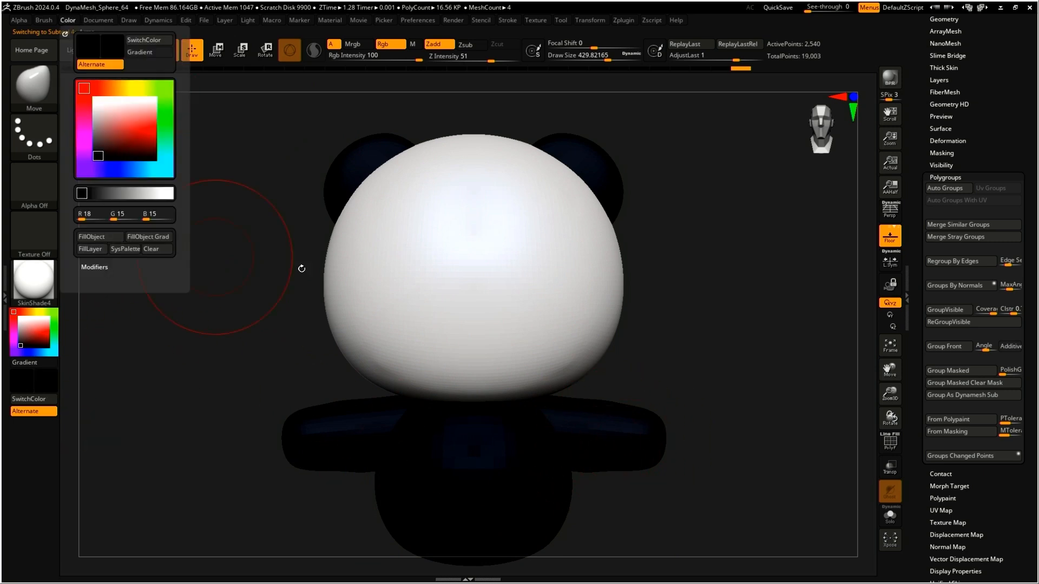
Select the torso and fill it with an off-white colour like the head's
alt+click(526, 284)
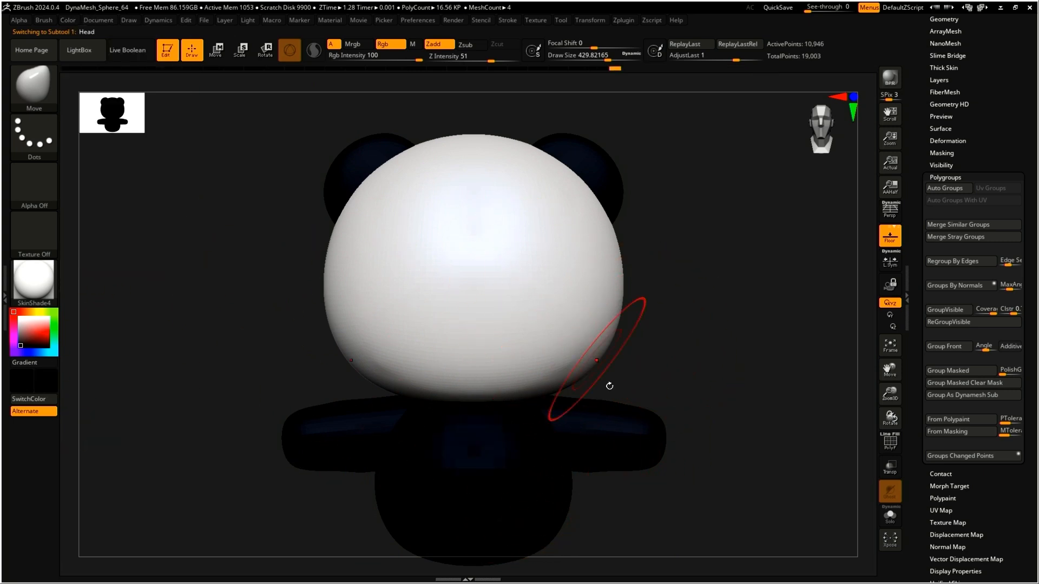
alt+click(501, 489)
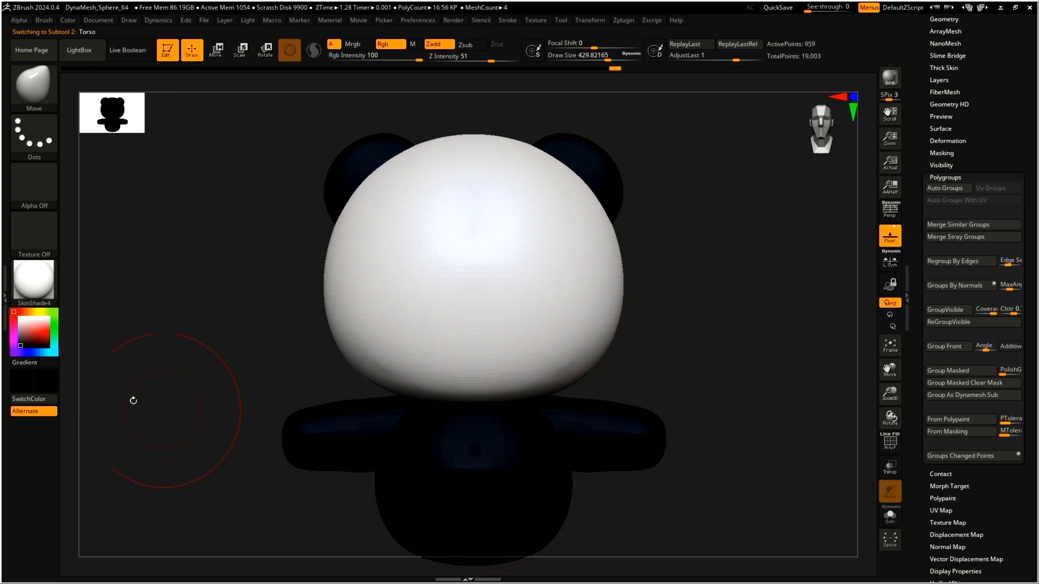
click(17, 321)
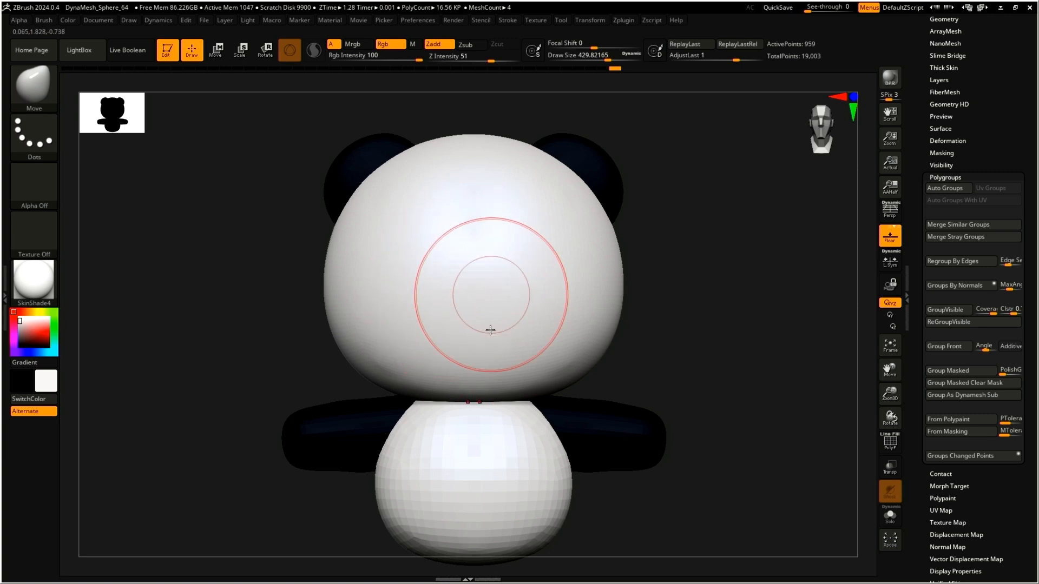
click(67, 20)
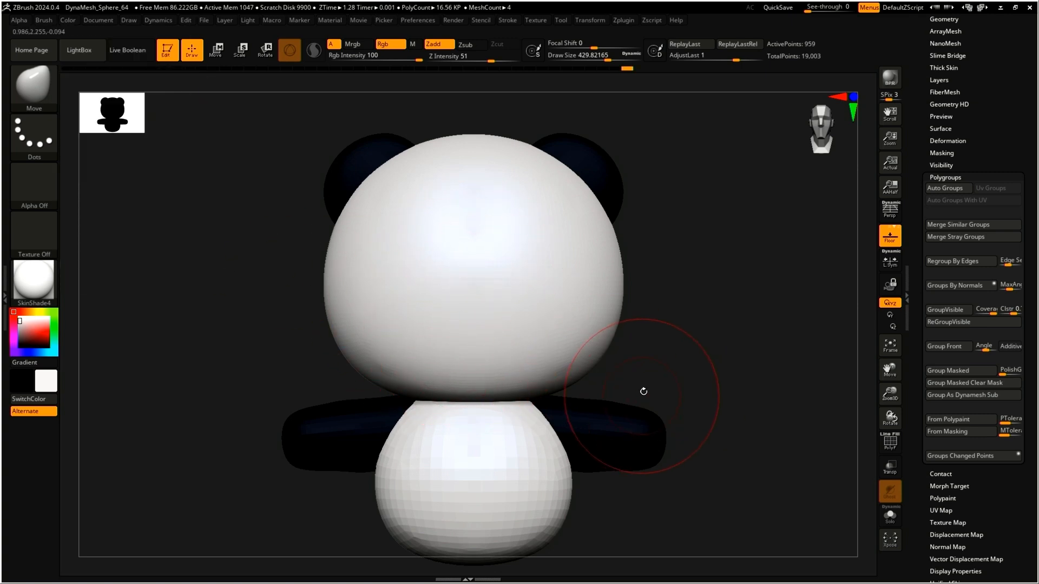
Duplicate the head subtool and rename the copy as Nose
alt+click(528, 347)
right_drag(523, 309, 521, 339)
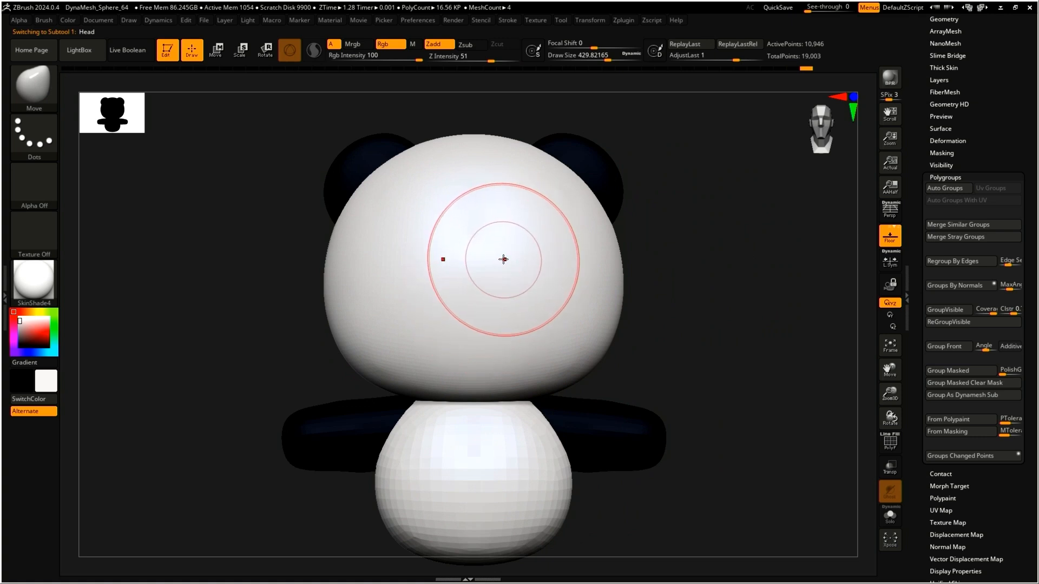
scroll(939, 292, up, 5)
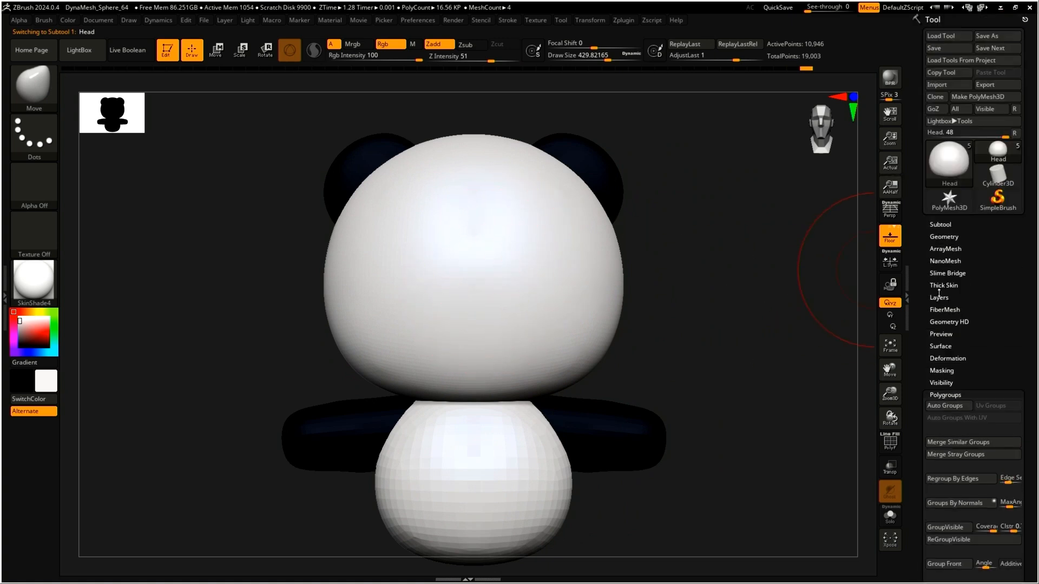
click(941, 224)
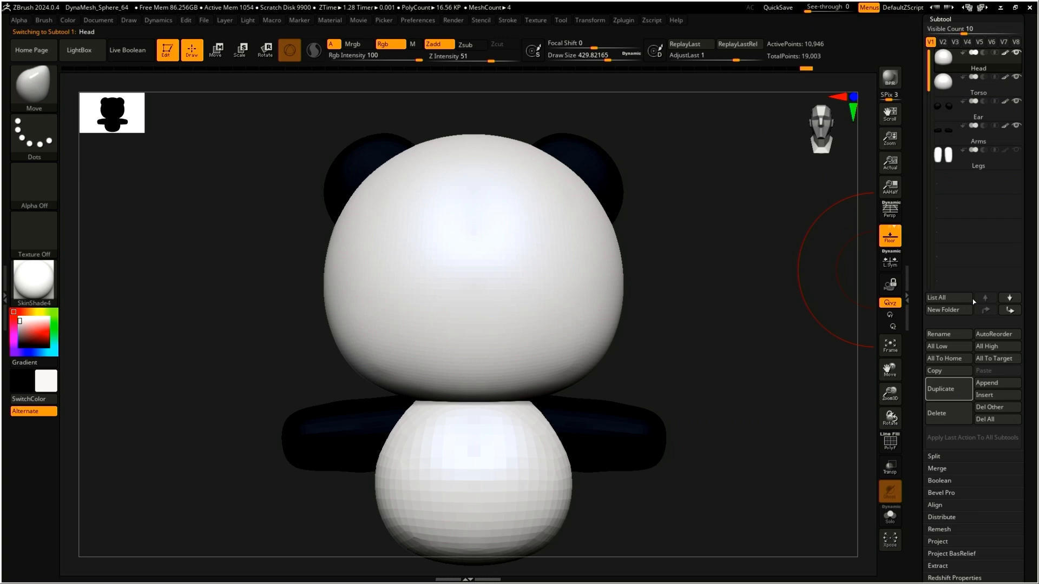
click(950, 389)
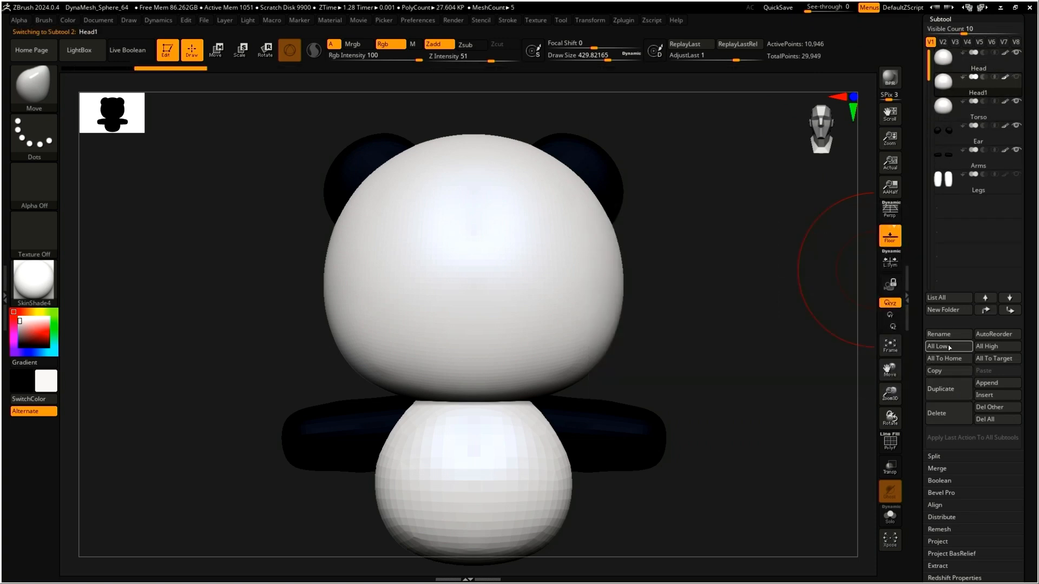
click(950, 336)
text(Nose)
key(Return)
Scale the nose subtool down to muzzle size and pull it out in front of the face
key(w)
drag(666, 248, 640, 248)
drag(514, 198, 384, 226)
drag(354, 269, 327, 292)
right_drag(403, 273, 434, 281)
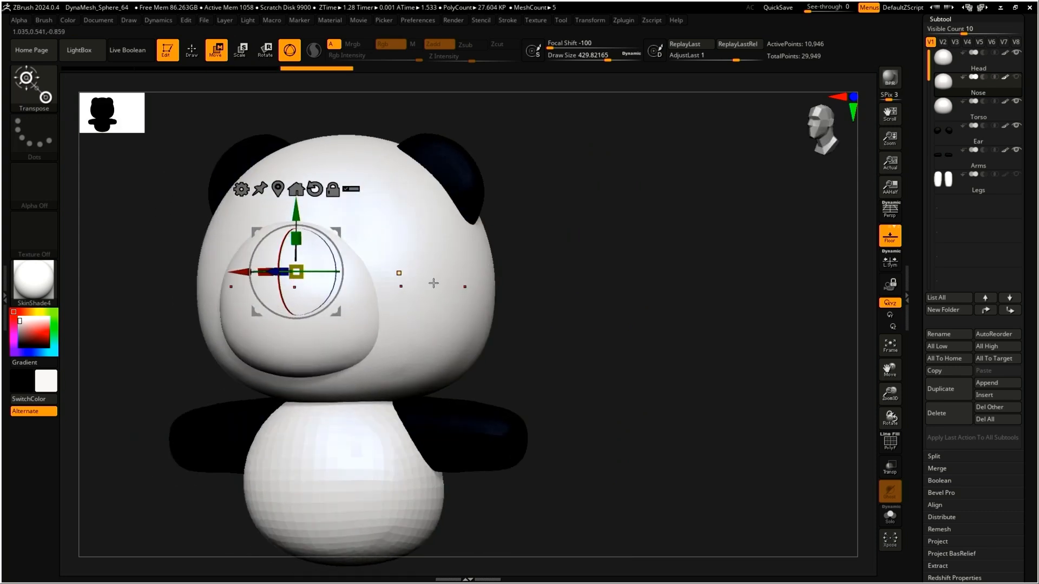
Shrink the nose to a small button and seat it against the middle of the face
mouse_move(264, 279)
right_down()
mouse_move(275, 275)
mouse_move(265, 271)
right_up()
drag(245, 271, 259, 273)
right_drag(259, 273, 255, 281)
drag(327, 272, 302, 272)
right_drag(302, 271, 345, 275)
drag(244, 265, 215, 302)
drag(239, 205, 238, 231)
Turn on the polyframe display and remesh the nose with DynaMesh at resolution 16, raising it to 24
ctrl+right_drag(239, 275, 448, 214)
key(shift+f)
ctrl+right_drag(244, 318, 153, 364)
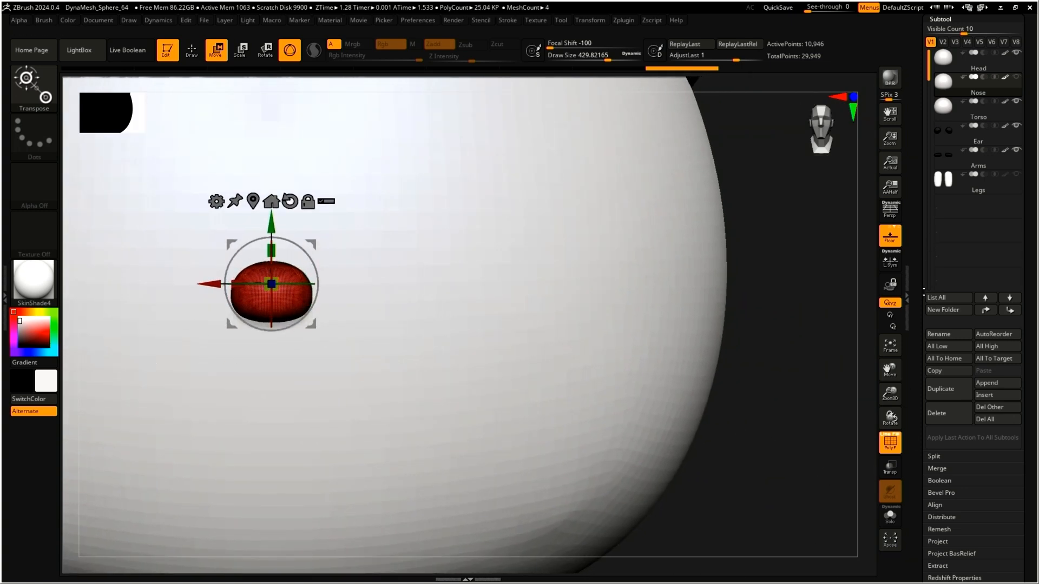
scroll(968, 355, down, 3)
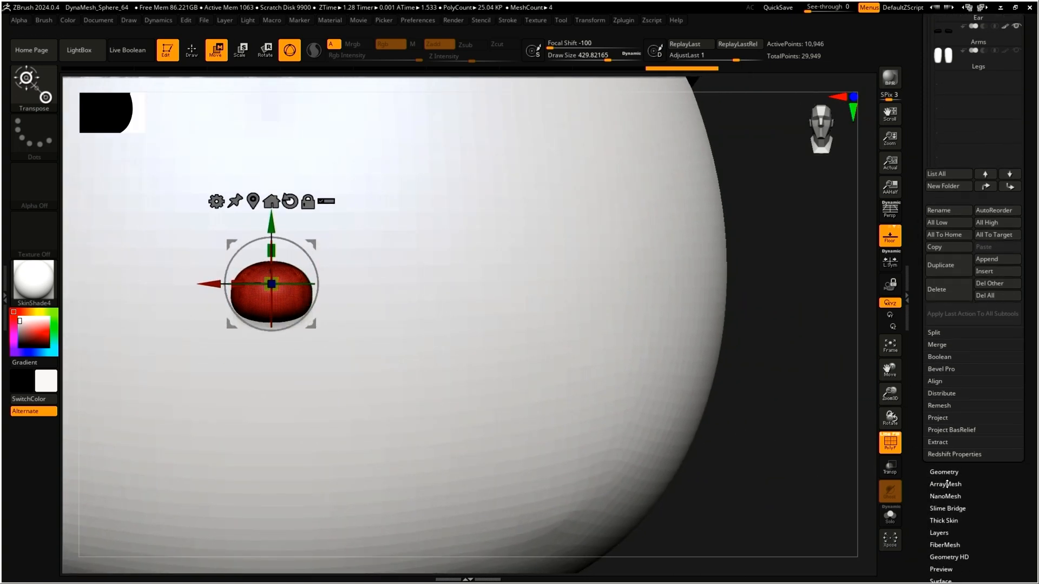
click(944, 473)
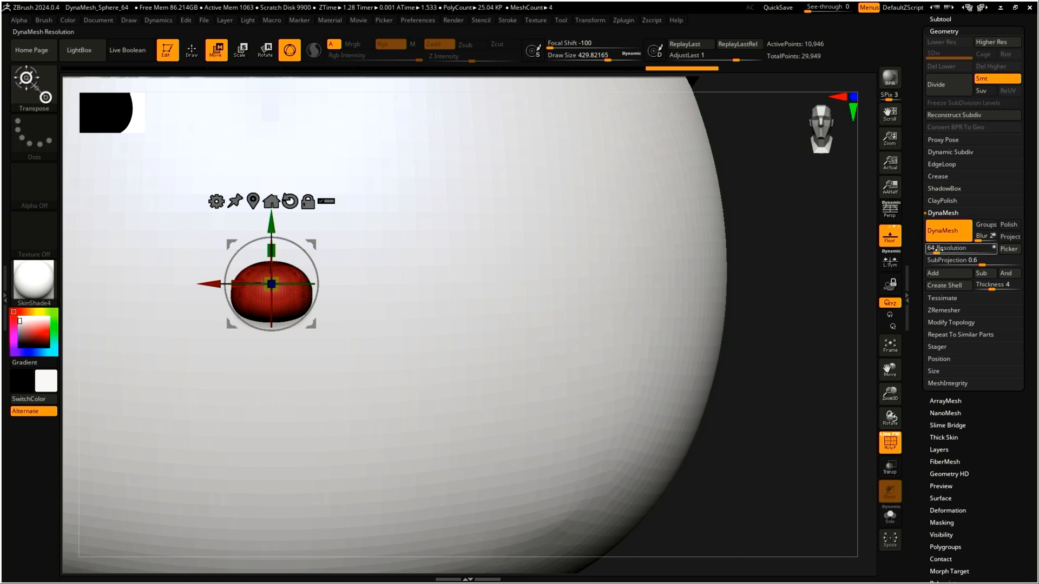
ctrl+drag(779, 328, 826, 480)
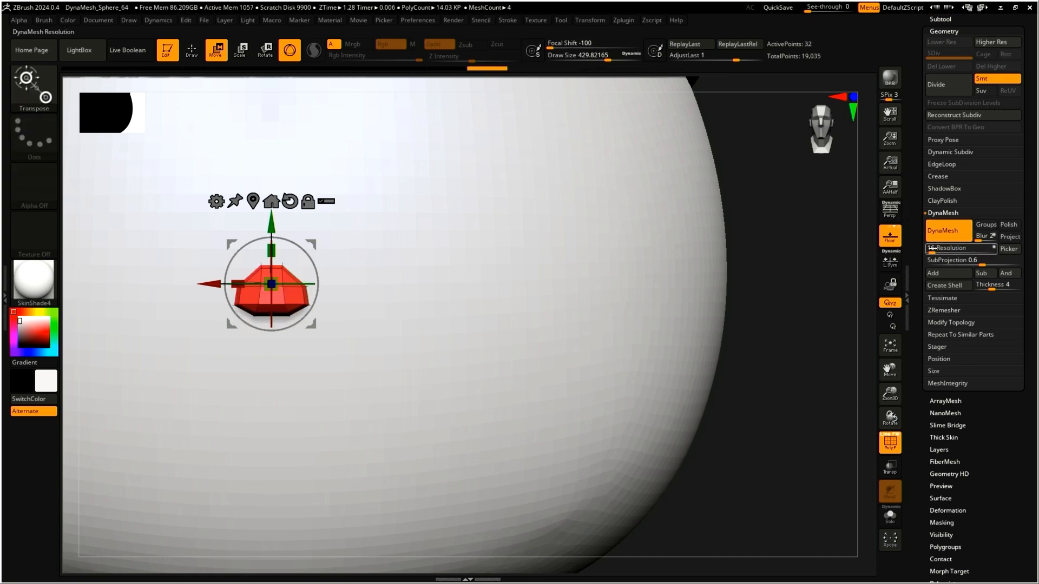
ctrl+drag(774, 312, 823, 465)
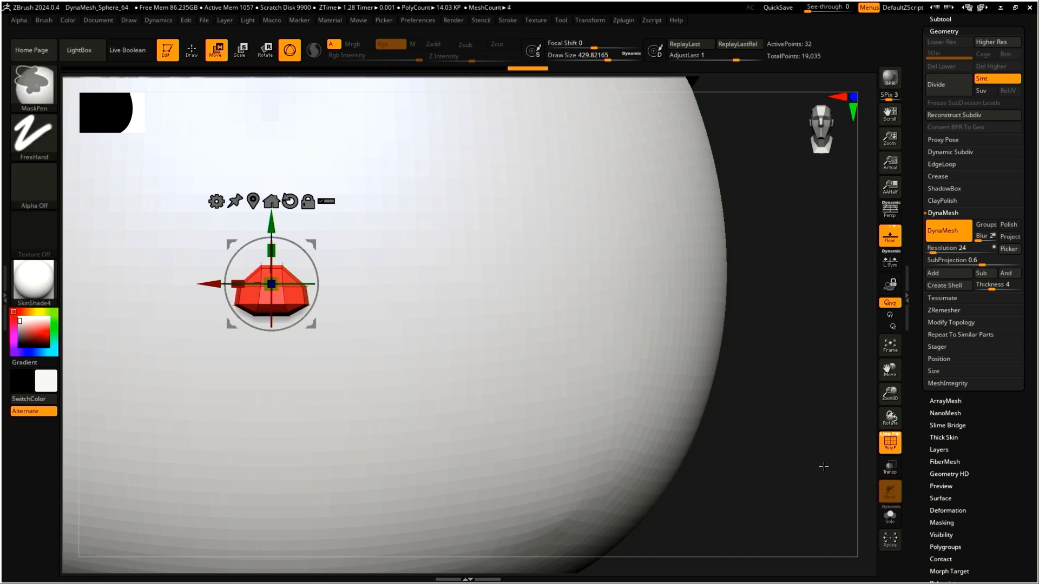
key(q)
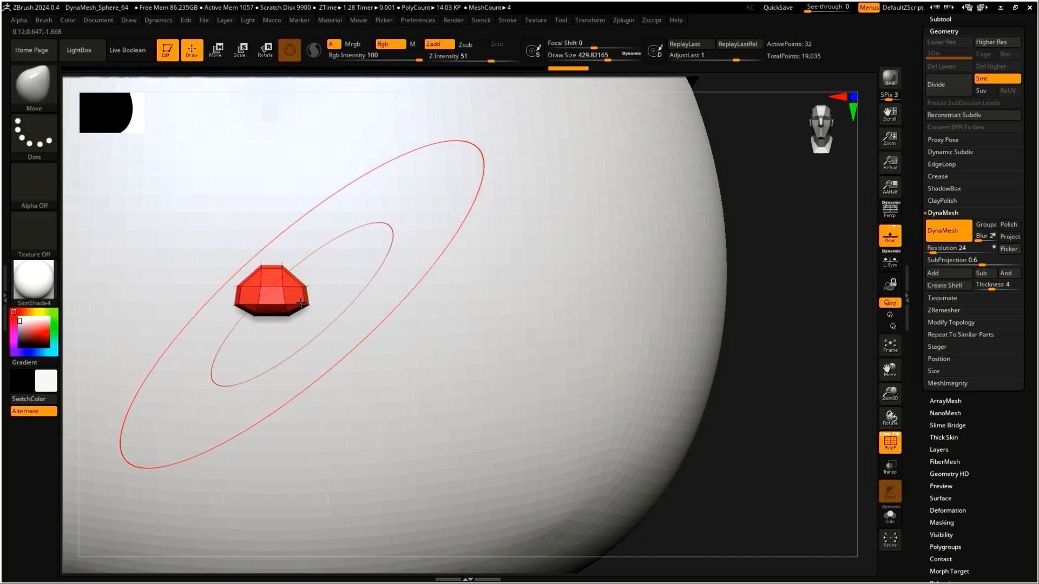
key(ctrl)
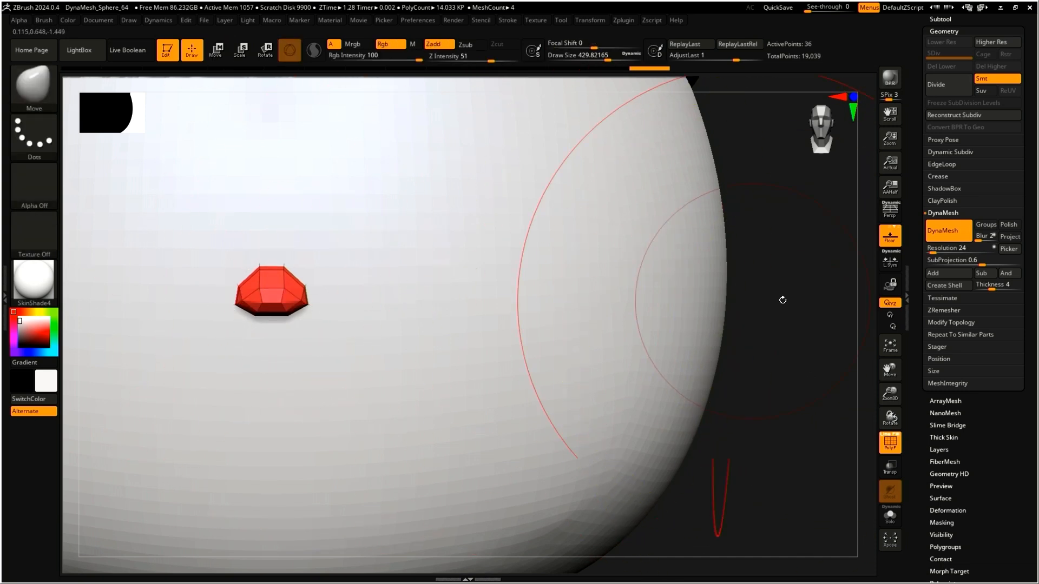
Remesh the nose with DynaMesh at resolution 64 and smooth it into a rounder form
click(936, 252)
ctrl+drag(782, 324, 814, 445)
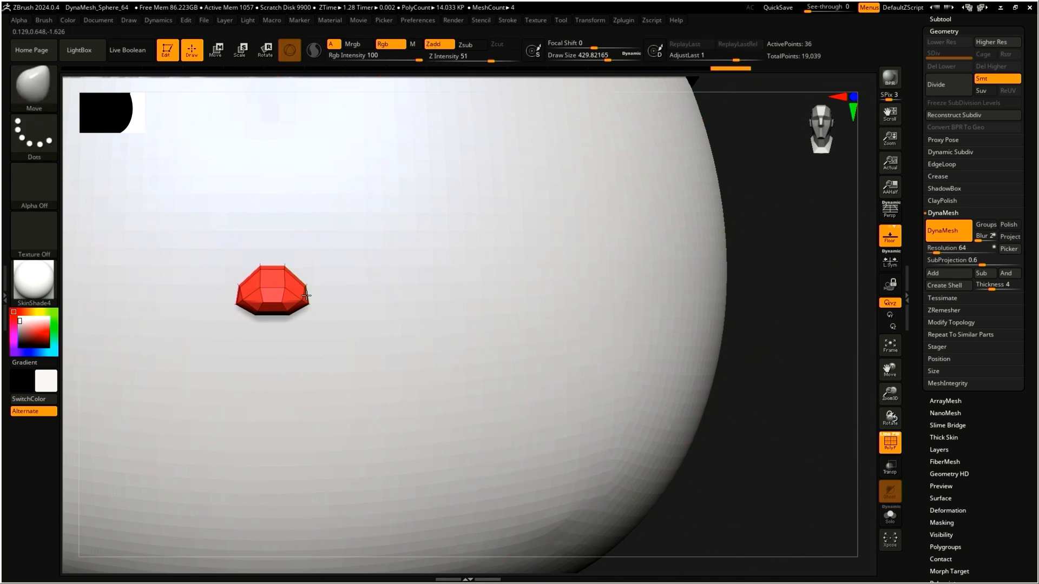
ctrl+drag(753, 370, 806, 453)
mouse_move(365, 301)
shift+mouse_down()
mouse_move(274, 303)
mouse_move(329, 290)
mouse_move(290, 290)
shift+mouse_up()
key(ctrl+z)
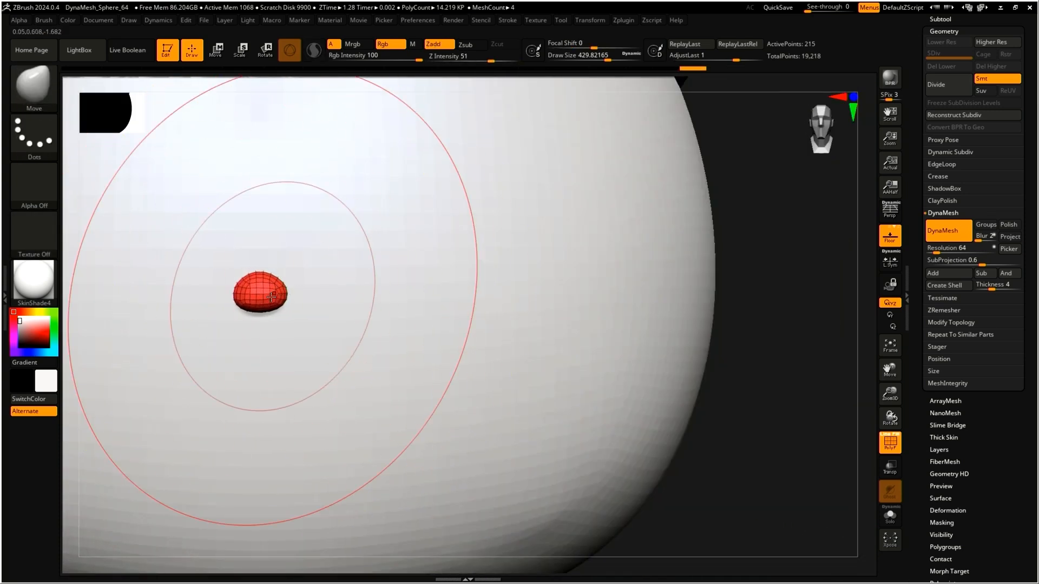
Reduce the draw size to about 74, reshape the nose into a wider oval with the Move brush and smooth it
key(s)
drag(273, 294, 229, 304)
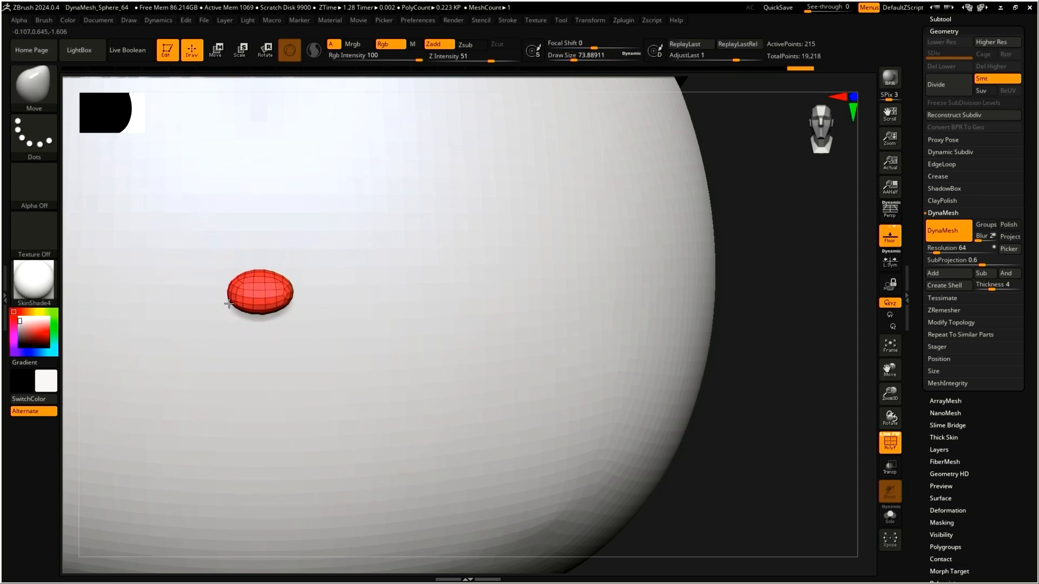
drag(247, 277, 249, 281)
right_drag(264, 291, 220, 296)
shift+drag(263, 293, 284, 301)
Move the nose slightly down the face with the transform gizmo
ctrl+right_drag(227, 347, 227, 354)
right_drag(293, 305, 348, 301)
ctrl+right_drag(290, 374, 288, 304)
alt+right_drag(504, 274, 566, 272)
key(e)
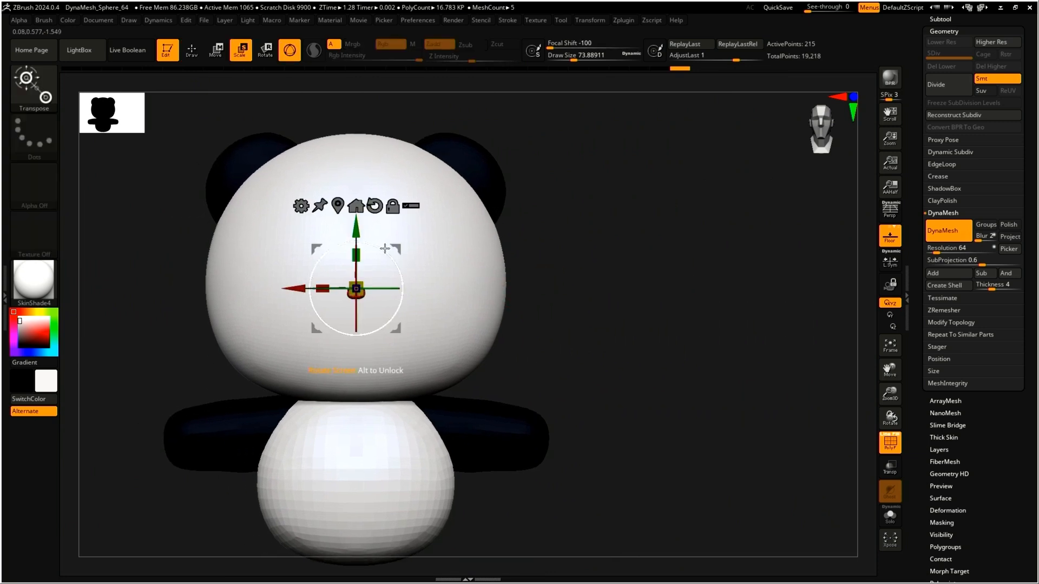
drag(360, 230, 360, 244)
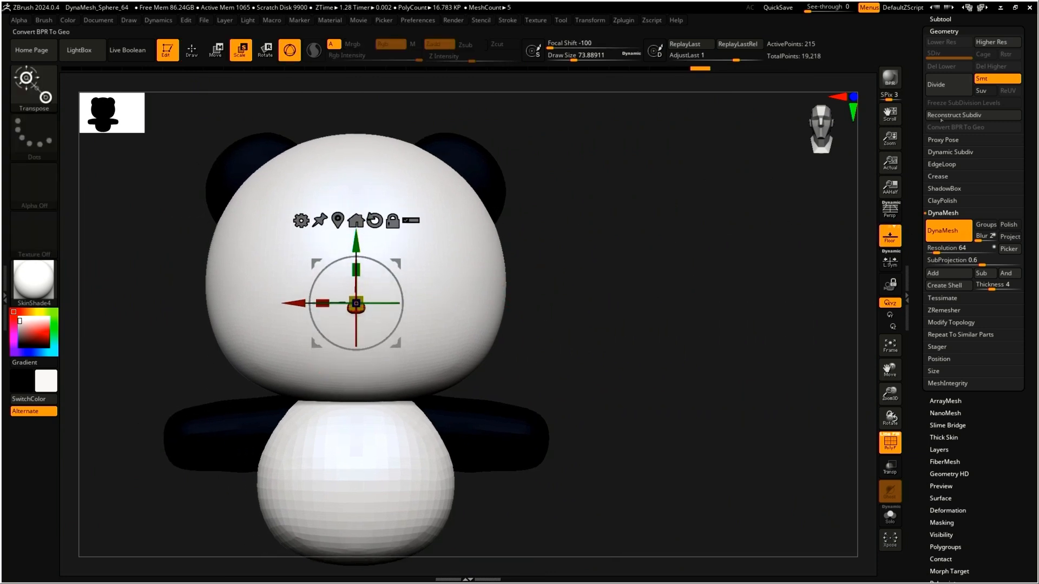
Append a Sphere3D as a new subtool and rename it Eyes
drag(915, 105, 948, 268)
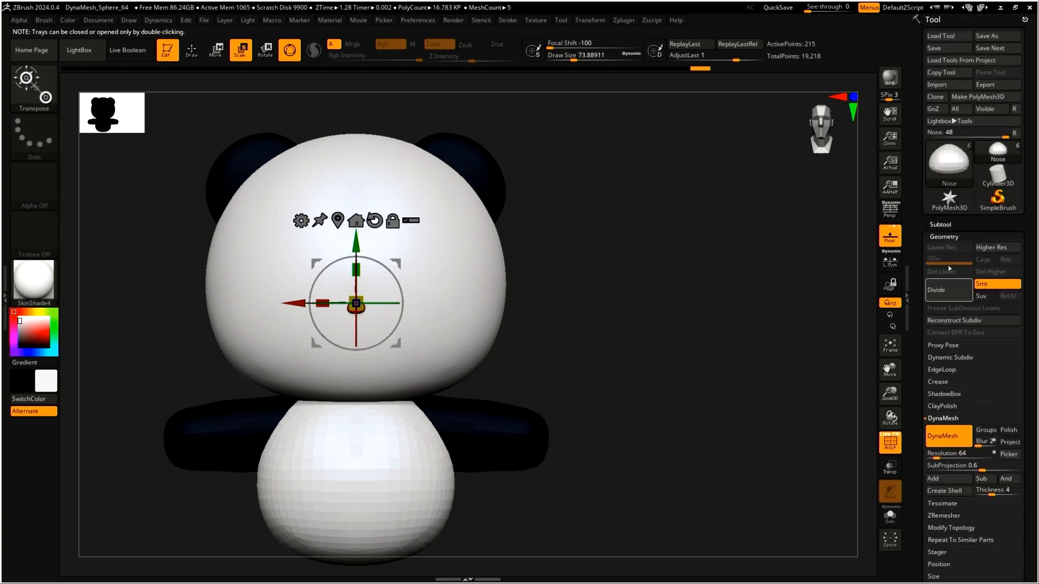
click(941, 224)
click(997, 383)
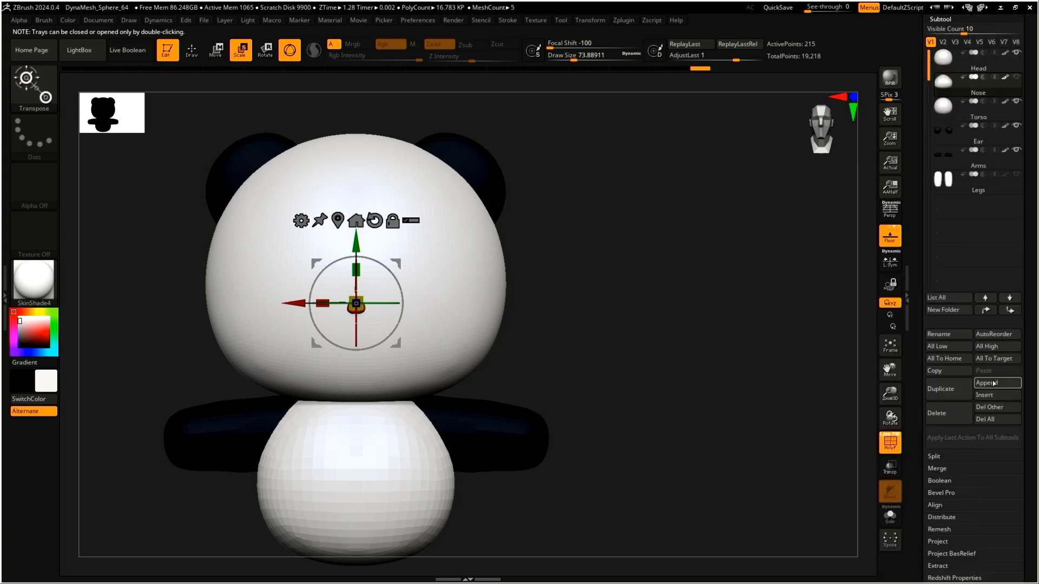
click(995, 383)
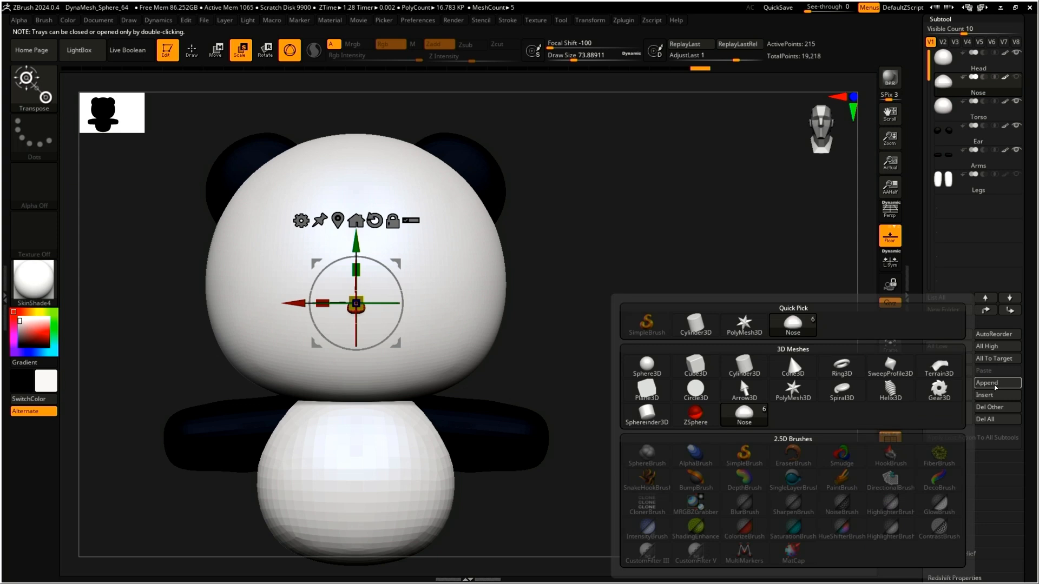
click(646, 367)
click(948, 204)
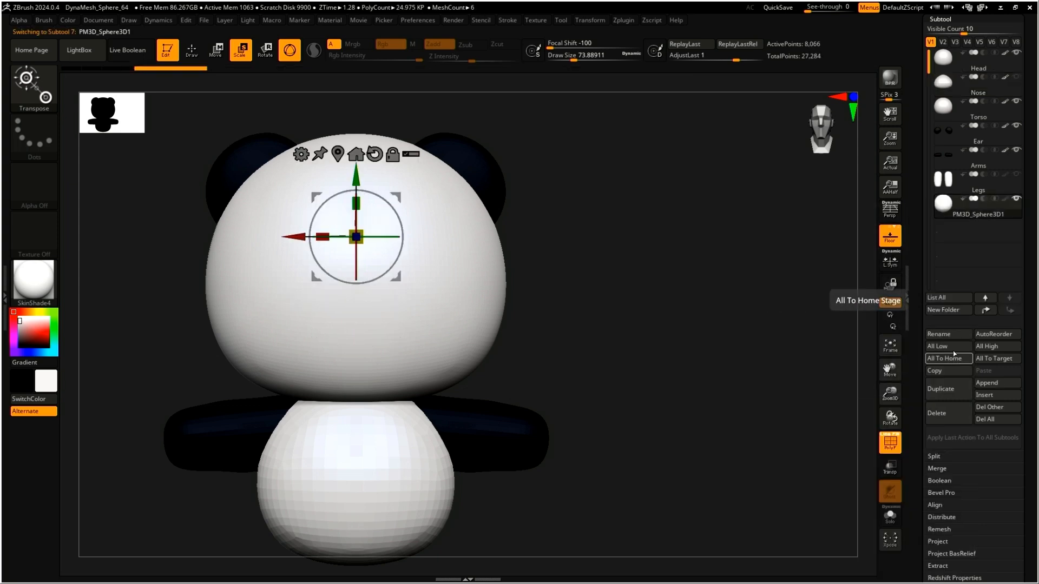
click(950, 334)
text(Eyes)
key(Return)
Scale the Eyes sphere down and move it onto one side of the panda's face
drag(396, 195, 241, 291)
shift+right_drag(232, 288, 622, 306)
drag(471, 315, 482, 297)
shift+right_drag(482, 297, 462, 391)
right_drag(428, 337, 428, 351)
drag(436, 376, 444, 360)
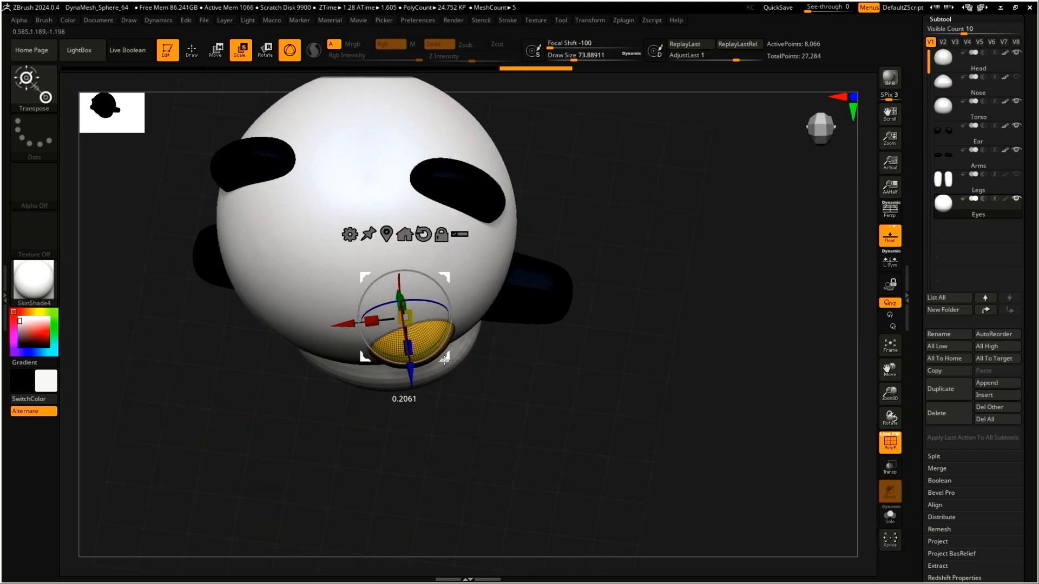
Rotate the eye to follow the head's curvature and stretch it vertically into an upright oval
right_drag(443, 357, 435, 228)
drag(411, 216, 412, 262)
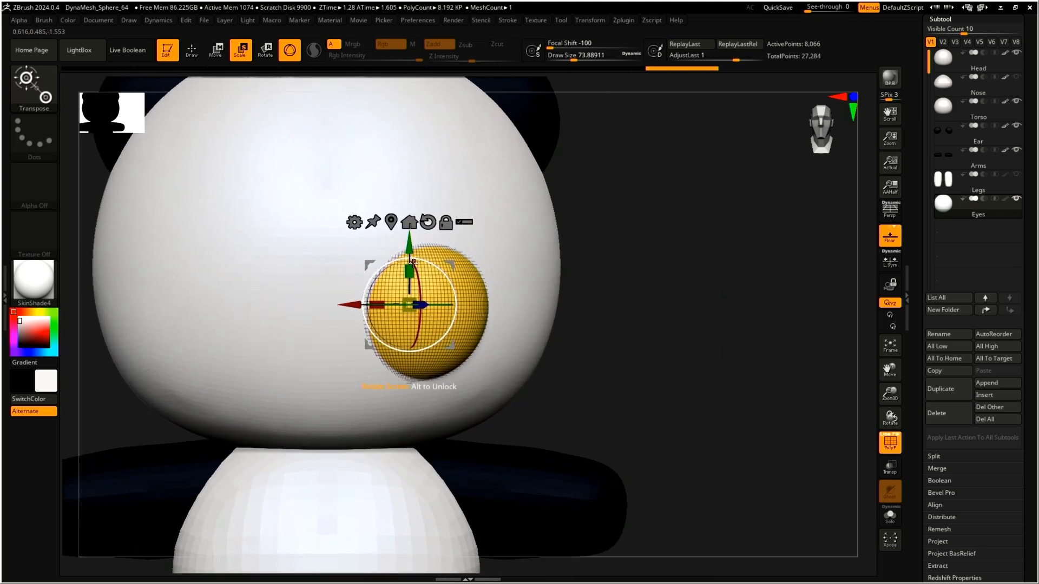
right_drag(410, 256, 433, 336)
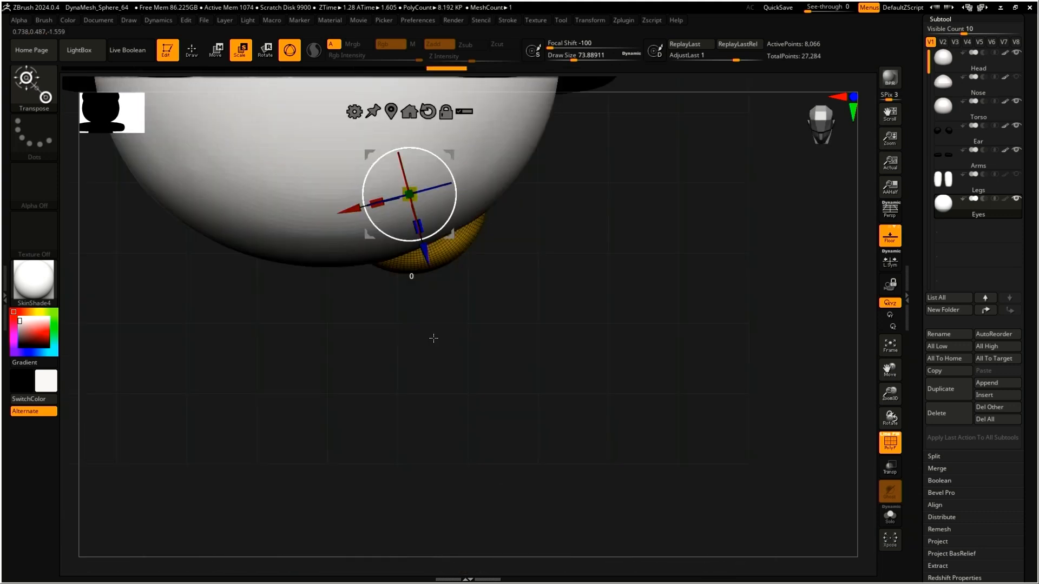
right_drag(443, 240, 447, 185)
alt+right_drag(645, 226, 685, 220)
drag(449, 241, 449, 225)
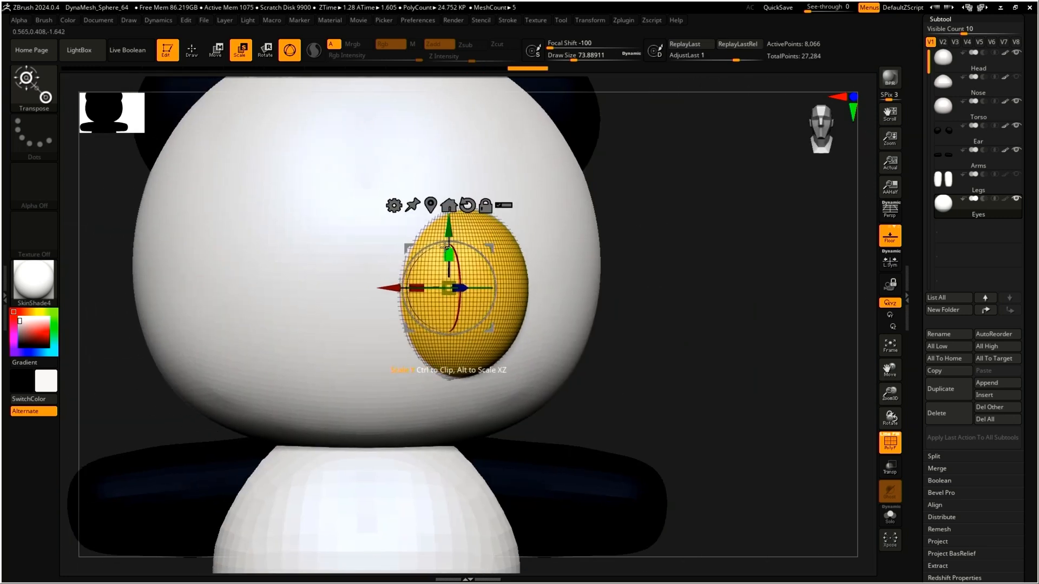
Mirror the eye across the X axis, merged into one subtool, and adjust the pair's placement
click(621, 19)
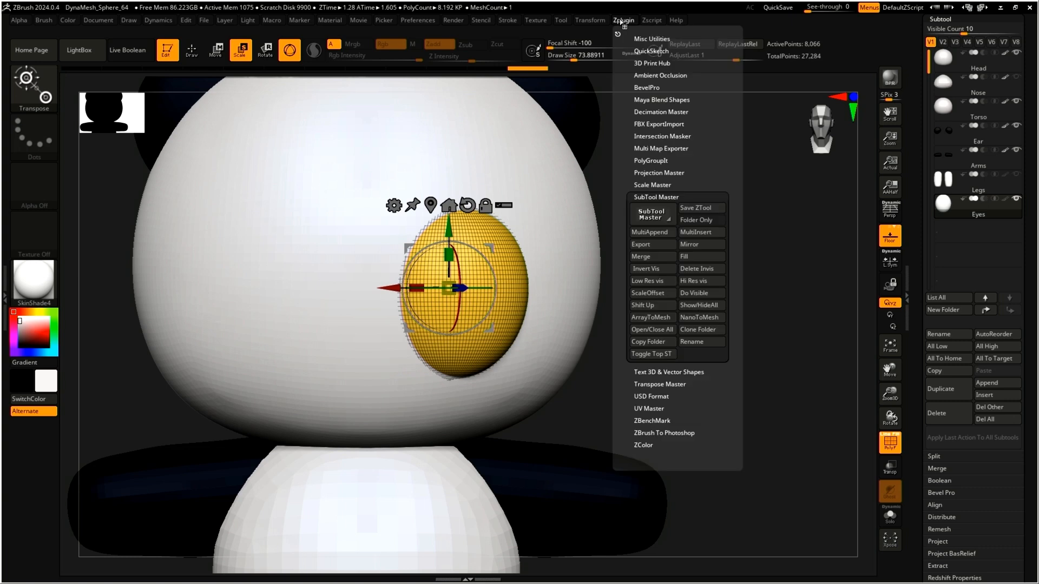
click(693, 246)
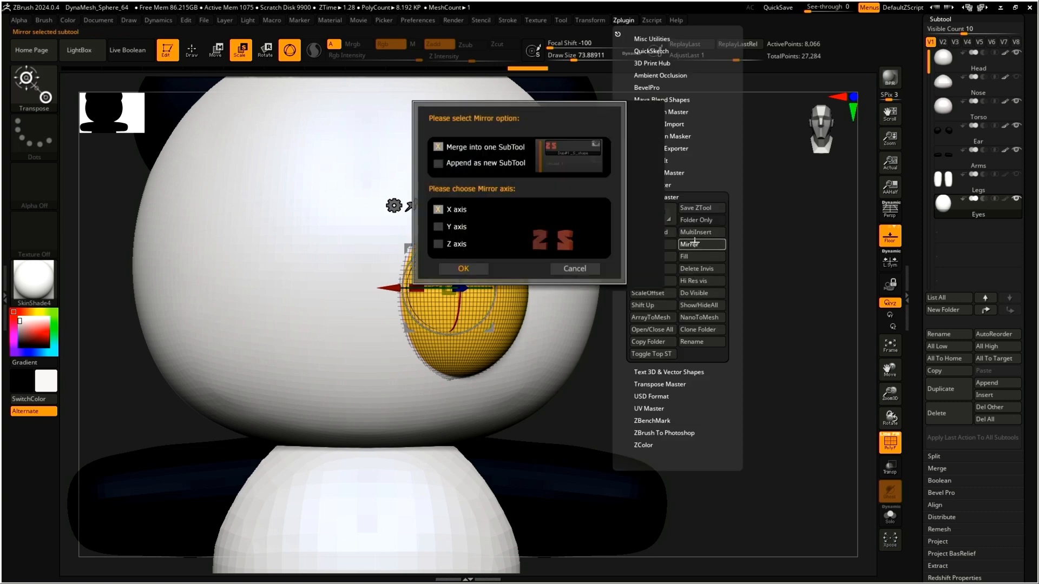
click(481, 273)
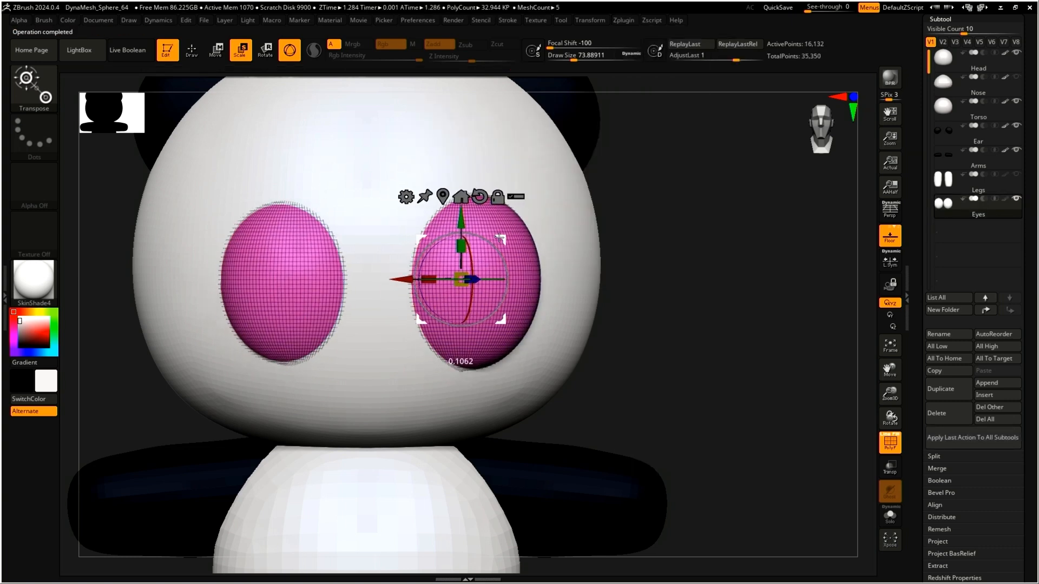
drag(491, 250, 491, 258)
drag(660, 292, 420, 287)
alt+drag(386, 328, 427, 346)
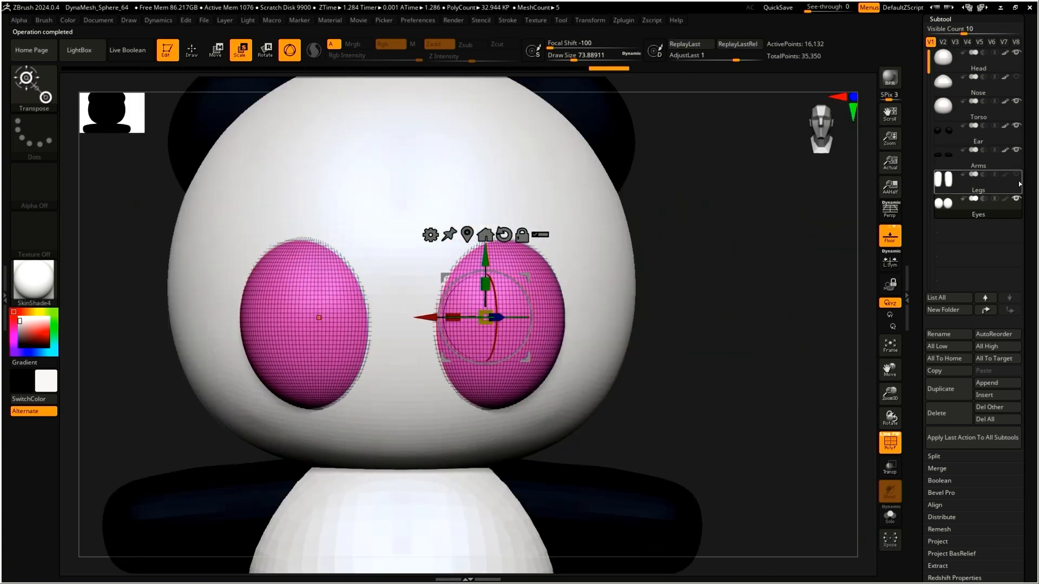
Unhide the Legs subtool and fill the legs with black
mouse_move(964, 204)
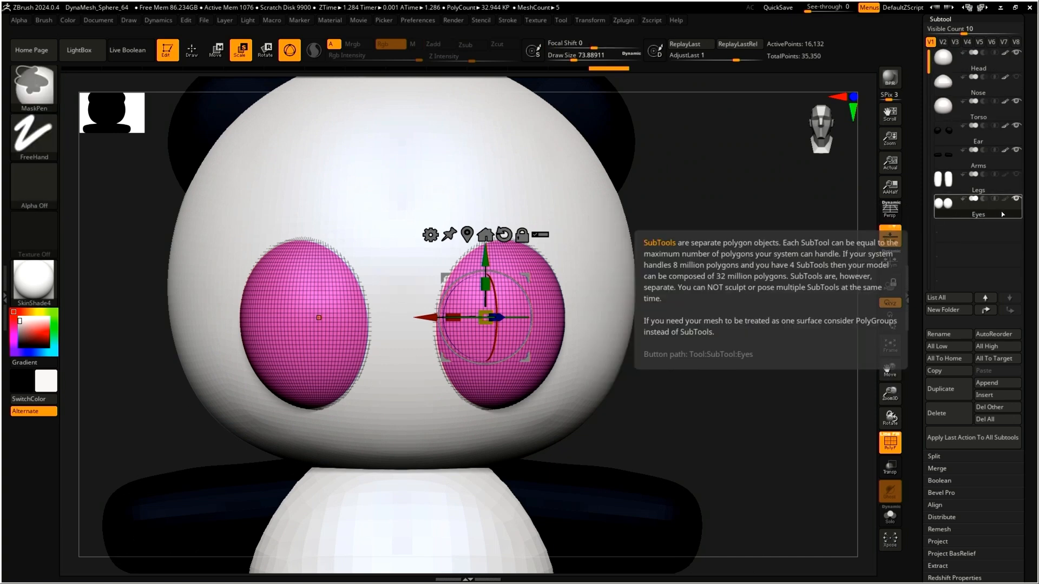
ctrl+shift+click(1016, 174)
key(f)
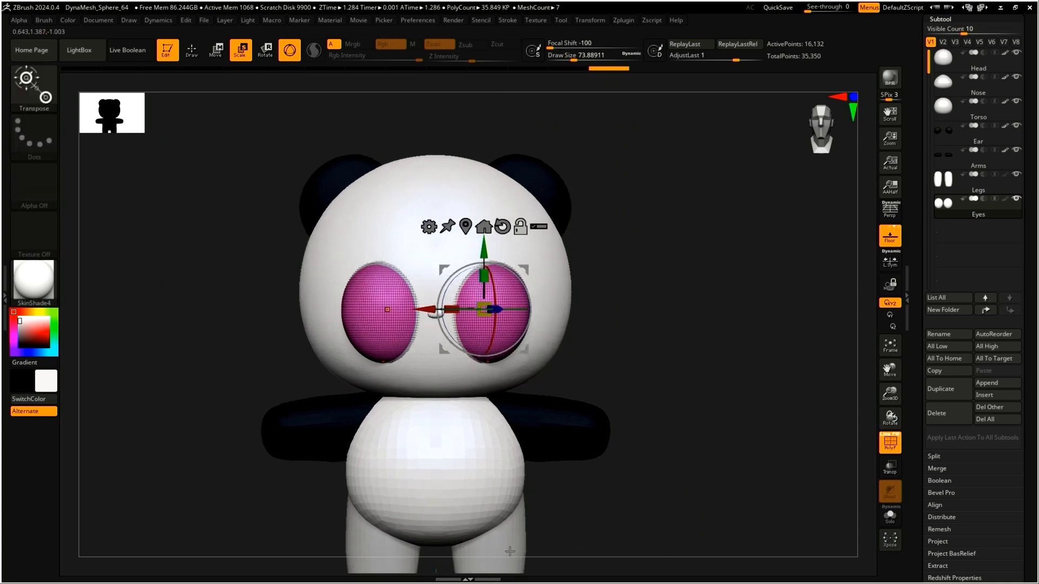
alt+click(515, 553)
click(29, 281)
click(319, 394)
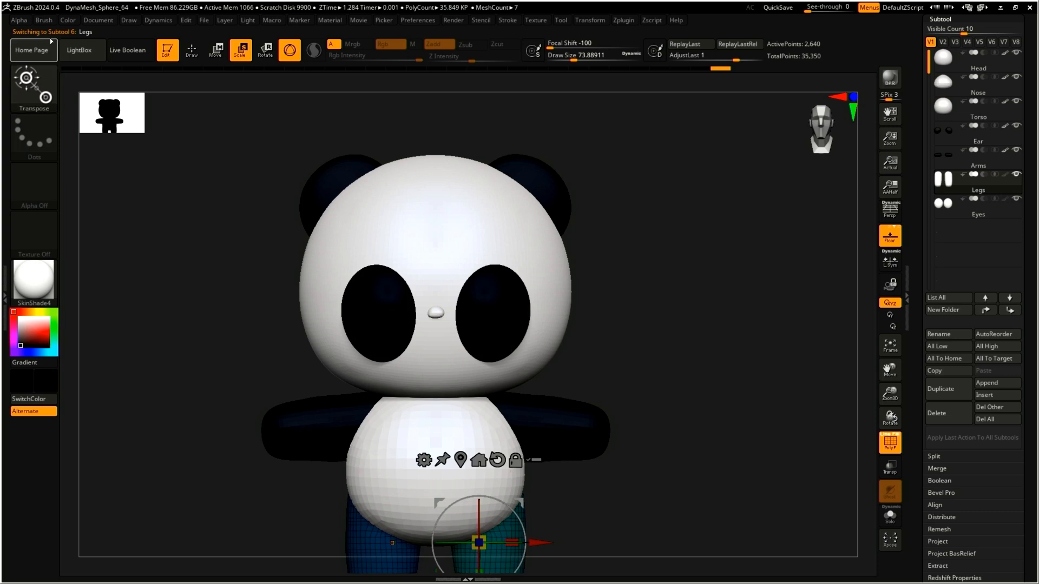
click(71, 19)
click(94, 237)
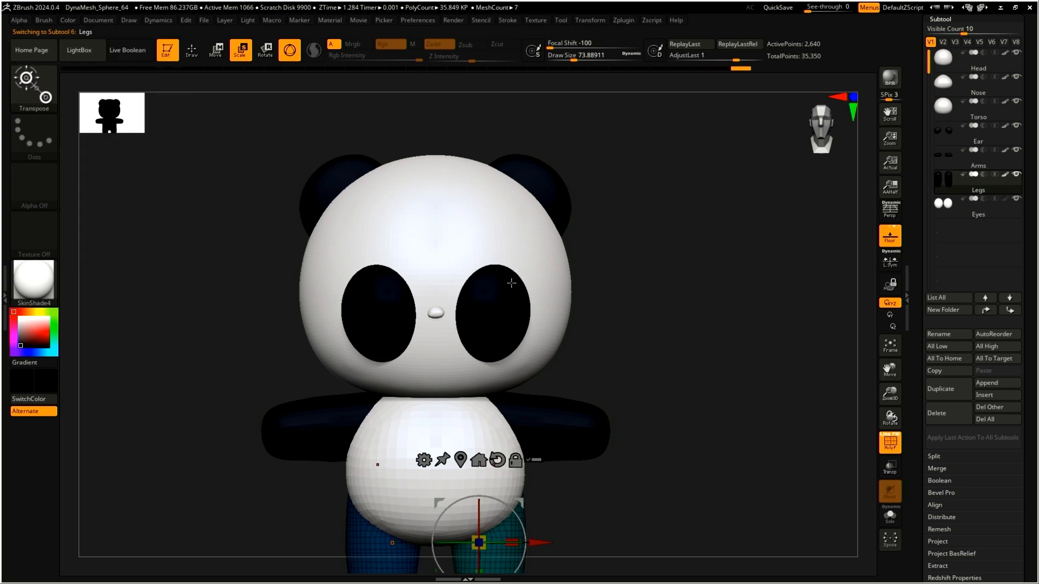
Fill the Eyes subtool with white and nudge the eyes slightly up and outward
alt+click(443, 313)
alt+click(379, 313)
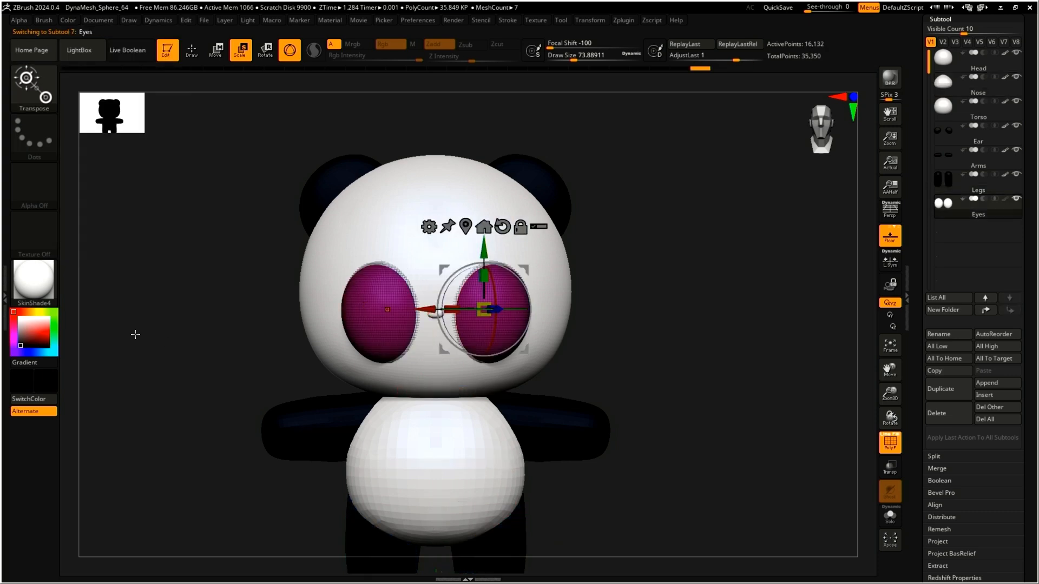
click(16, 317)
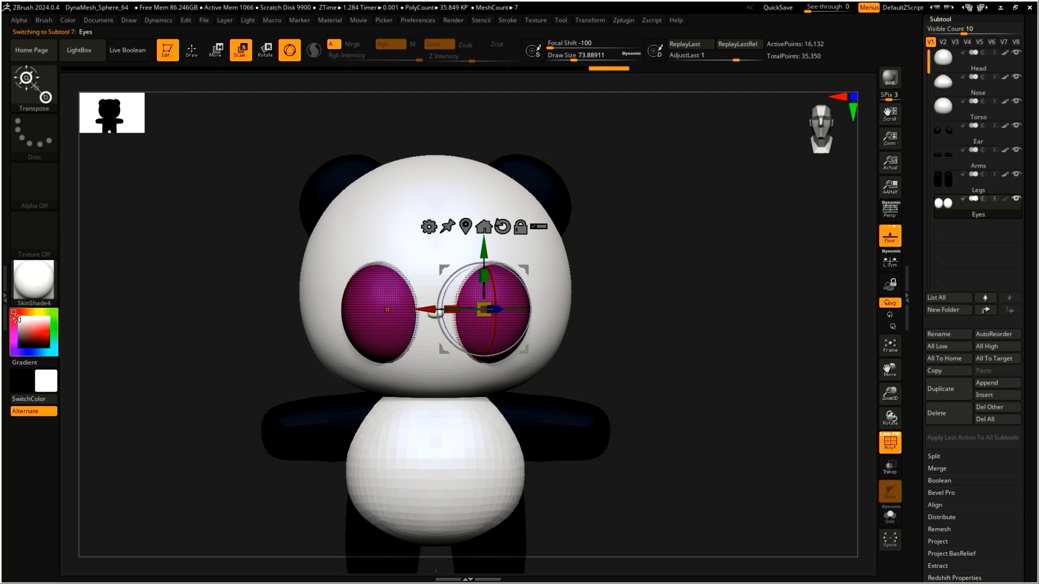
click(67, 20)
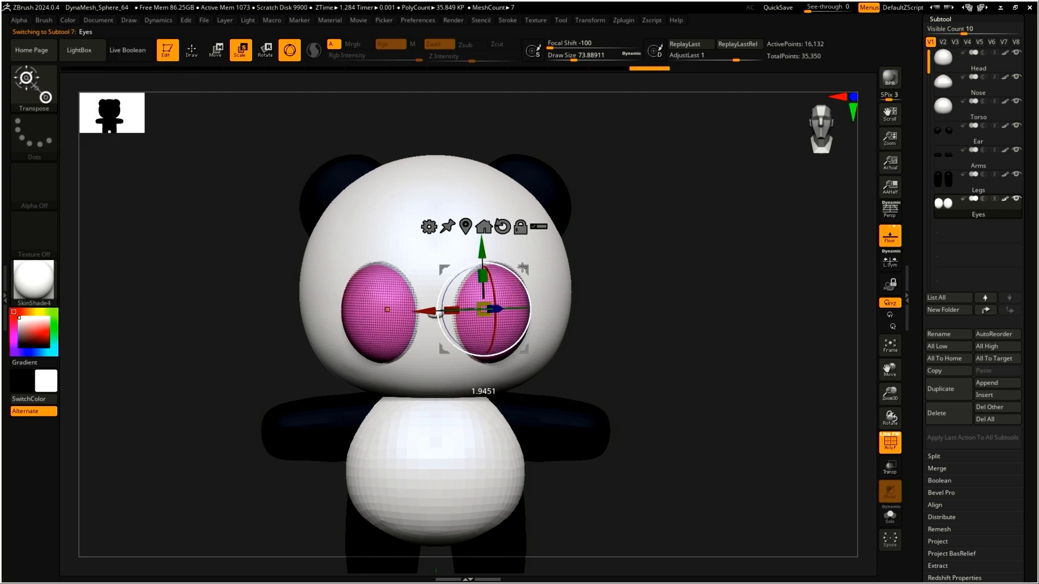
mouse_move(524, 269)
mouse_down()
mouse_move(487, 271)
mouse_move(528, 267)
mouse_up()
Open the Panda_Blockout project without saving the changes to the current one
click(75, 49)
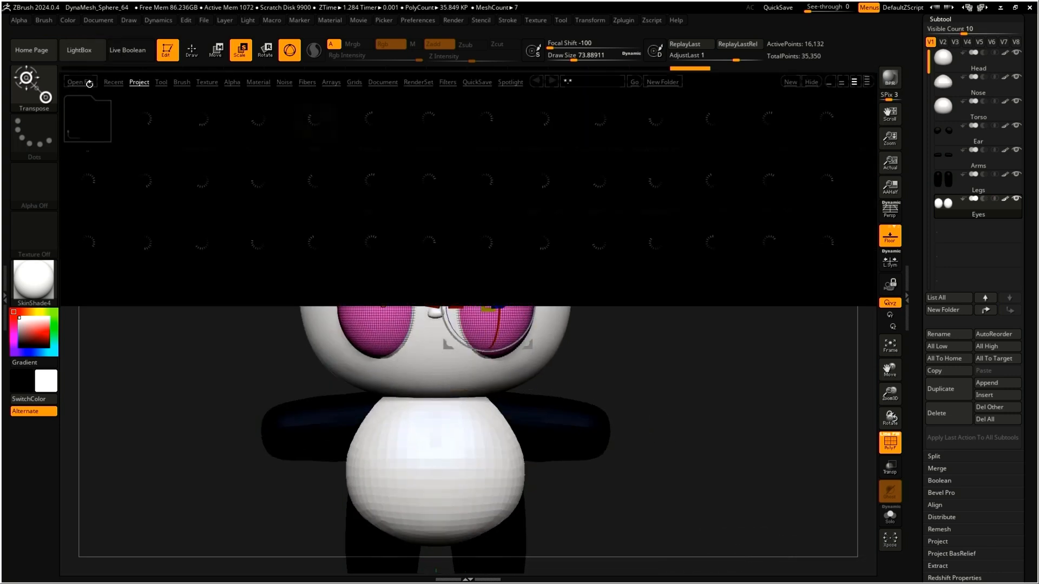
click(81, 82)
double_click(465, 131)
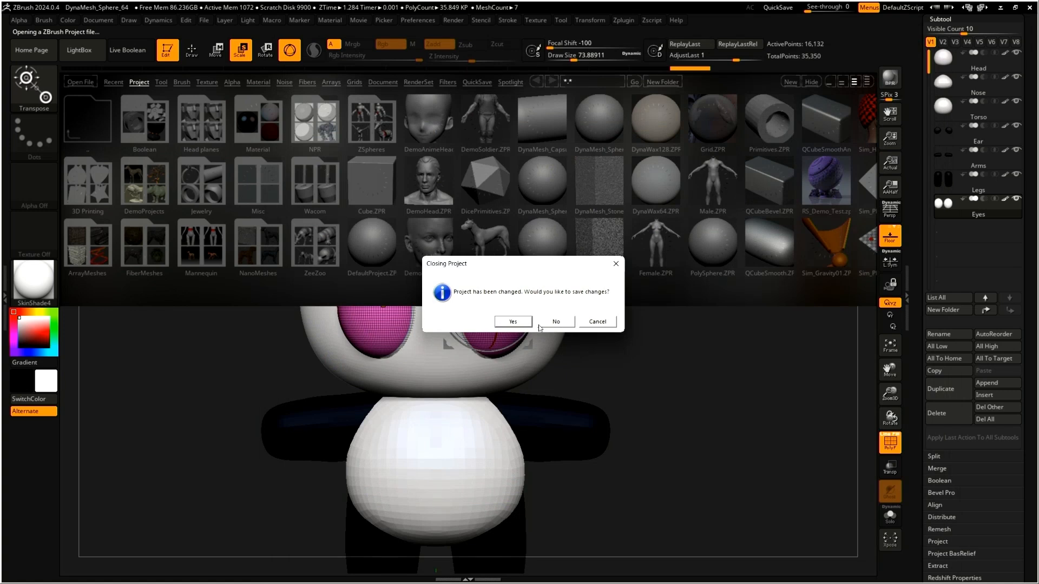
click(555, 322)
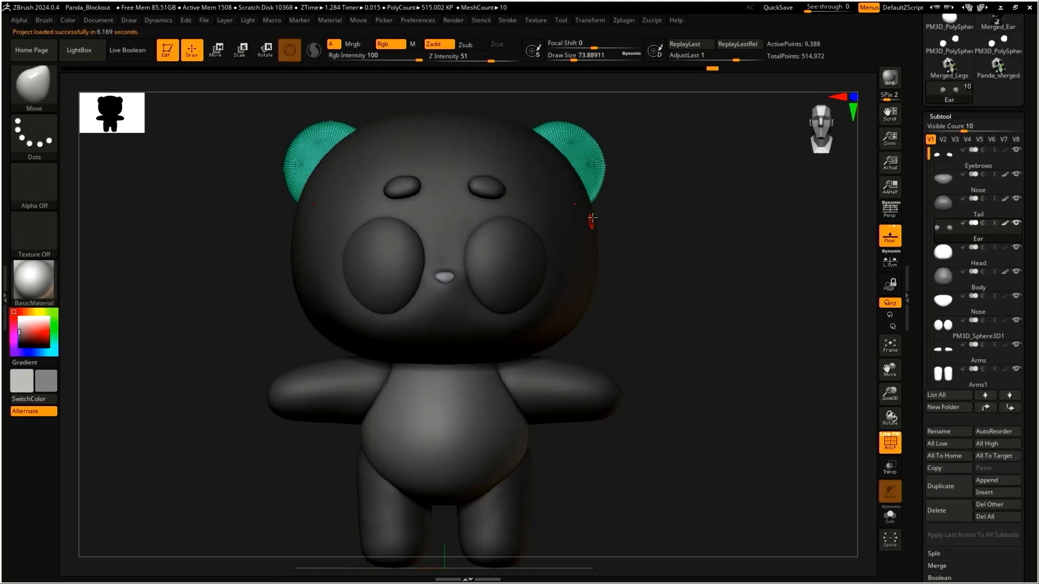
Examine the loaded blockout's head and eyes, selecting the head and briefly hiding the eye spheres
drag(615, 204, 553, 437)
mouse_move(525, 390)
mouse_down()
mouse_move(625, 341)
mouse_move(649, 306)
mouse_move(683, 304)
mouse_up()
mouse_move(593, 279)
mouse_down()
mouse_move(568, 259)
mouse_move(601, 261)
mouse_up()
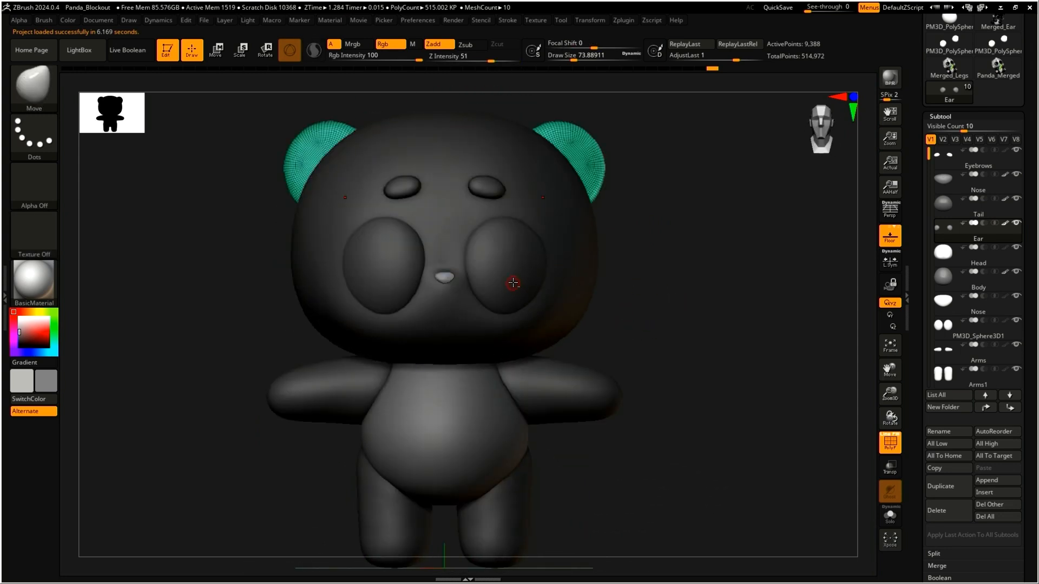
alt+click(582, 275)
alt+click(494, 290)
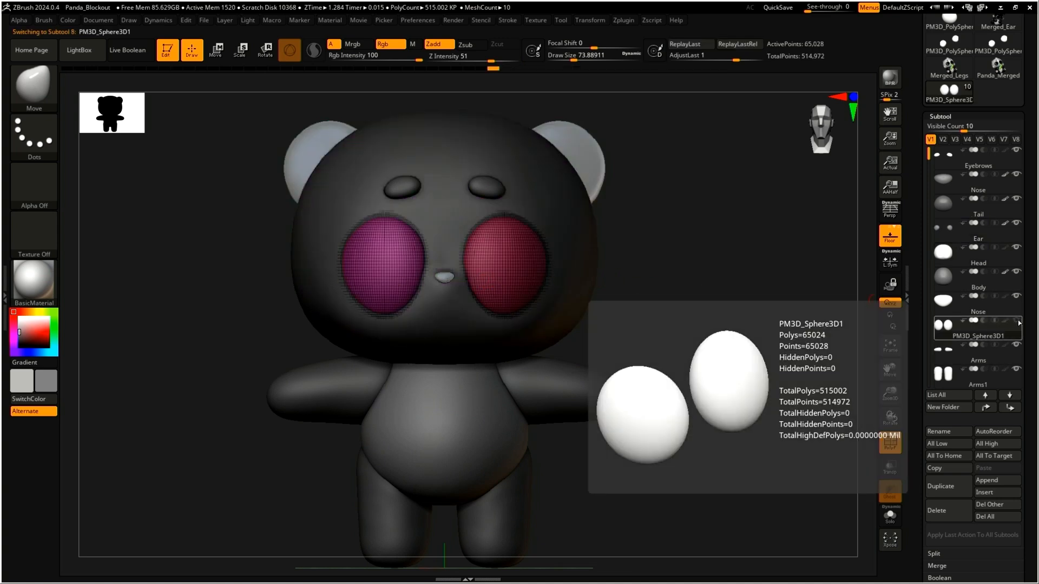
alt+click(576, 232)
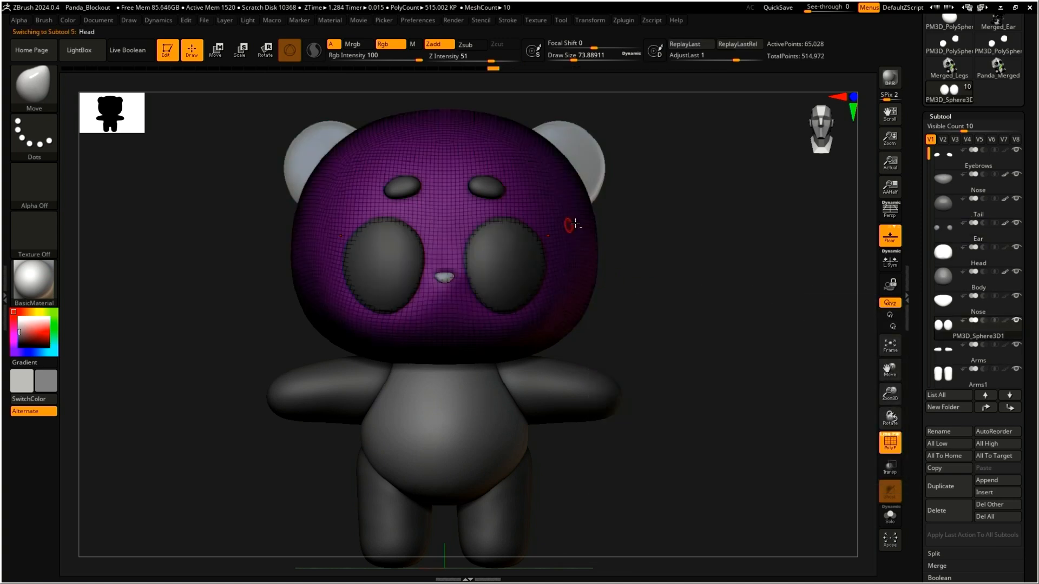
click(1017, 321)
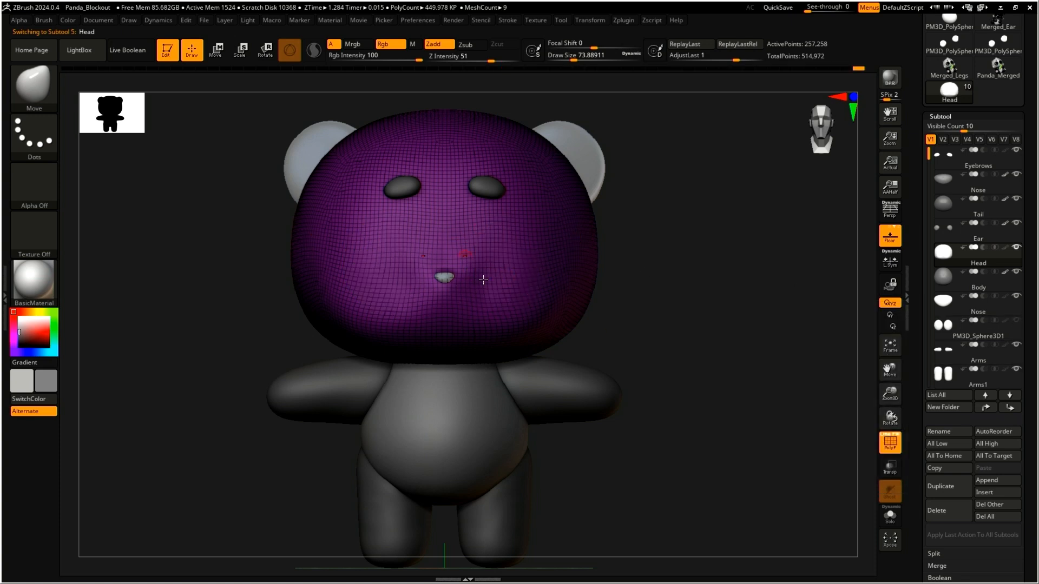
click(1014, 320)
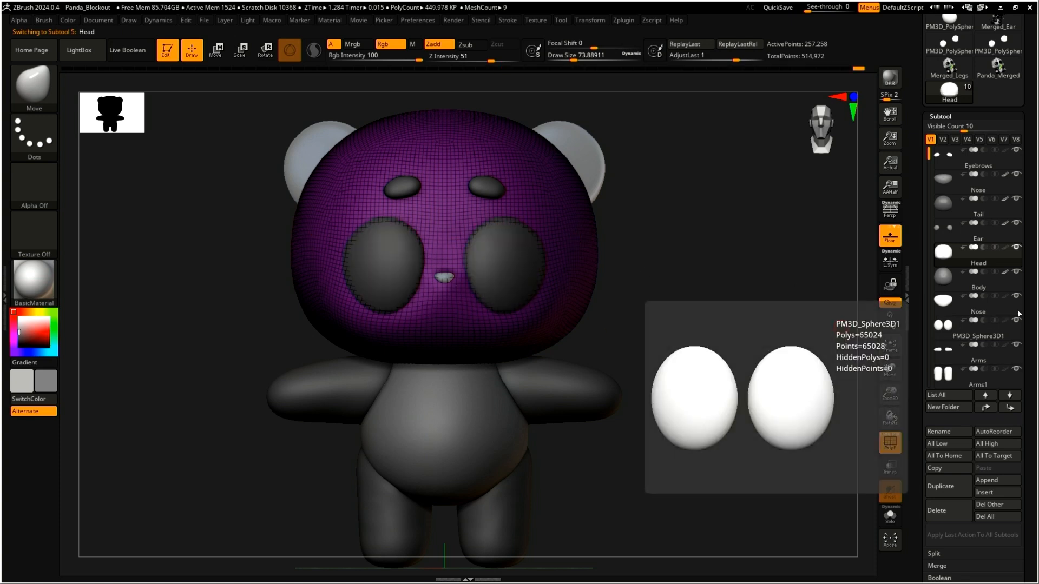
Increase the draw size to about 685 for working on the head
ctrl+right_drag(550, 238, 579, 235)
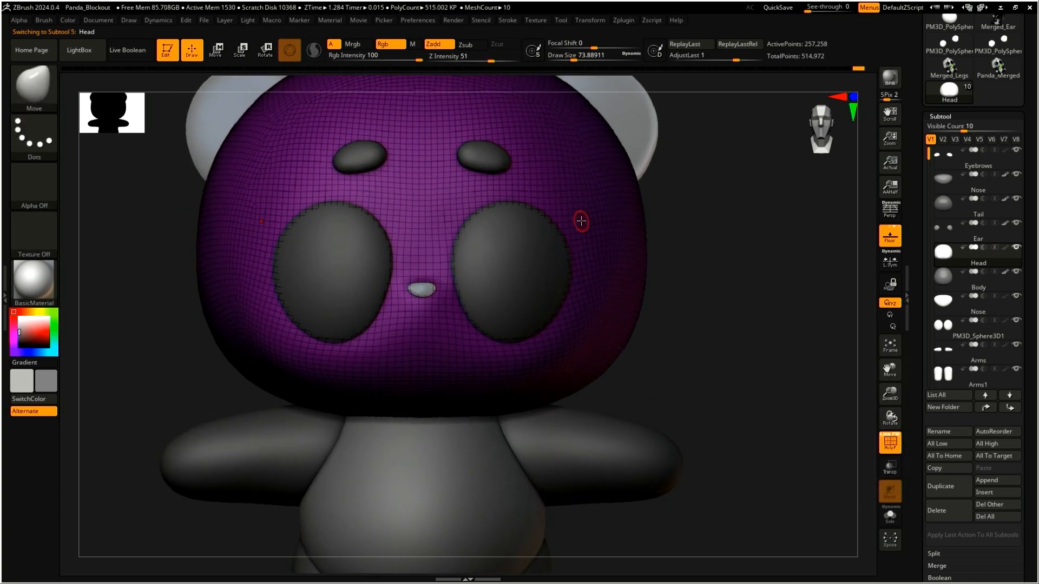
key(space)
drag(561, 271, 611, 272)
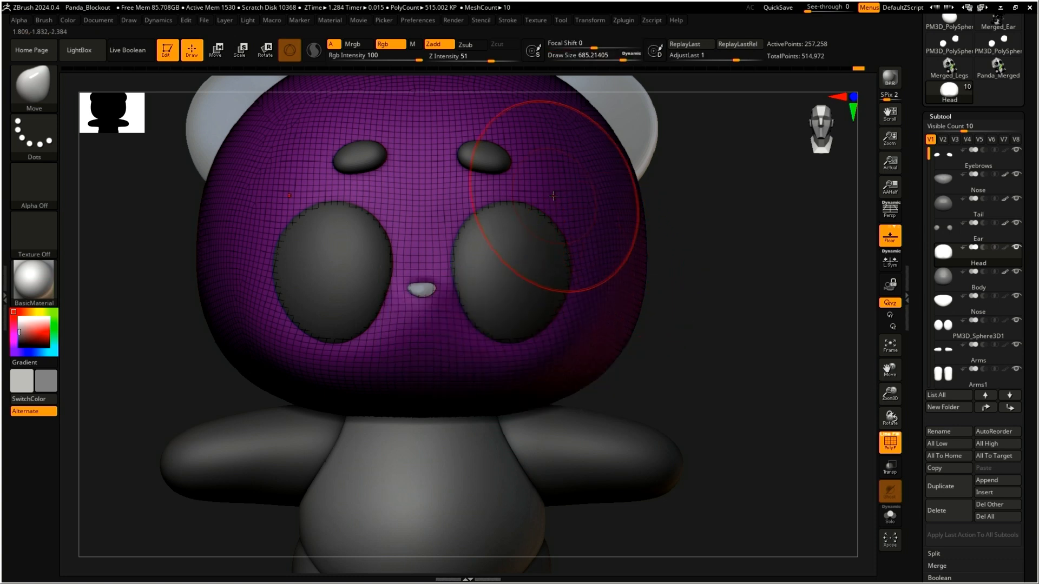
Switch from the Move brush to the ClayBuildup brush for sculpting the head
key(b)
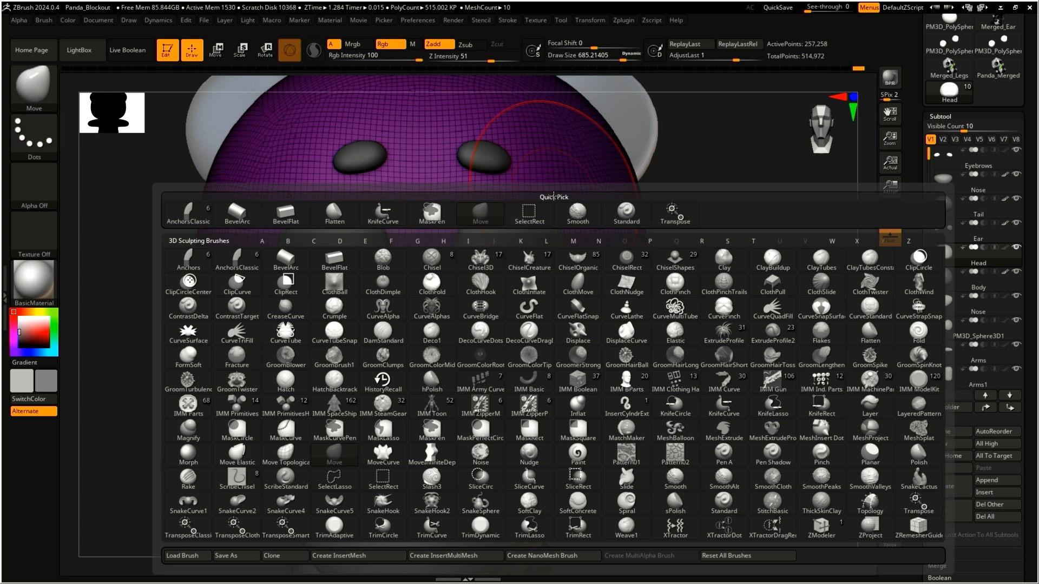
key(c)
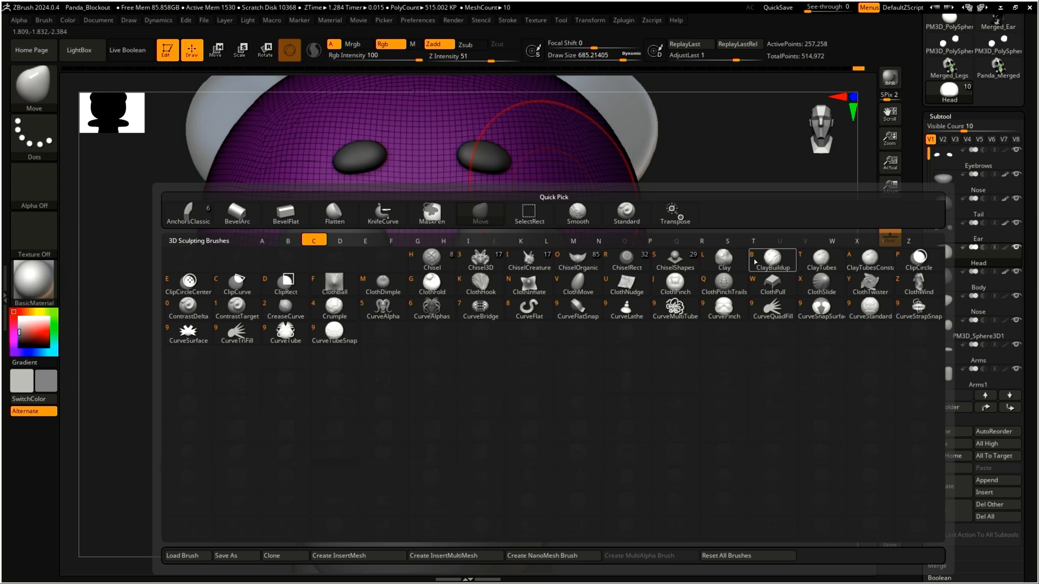
mouse_move(755, 262)
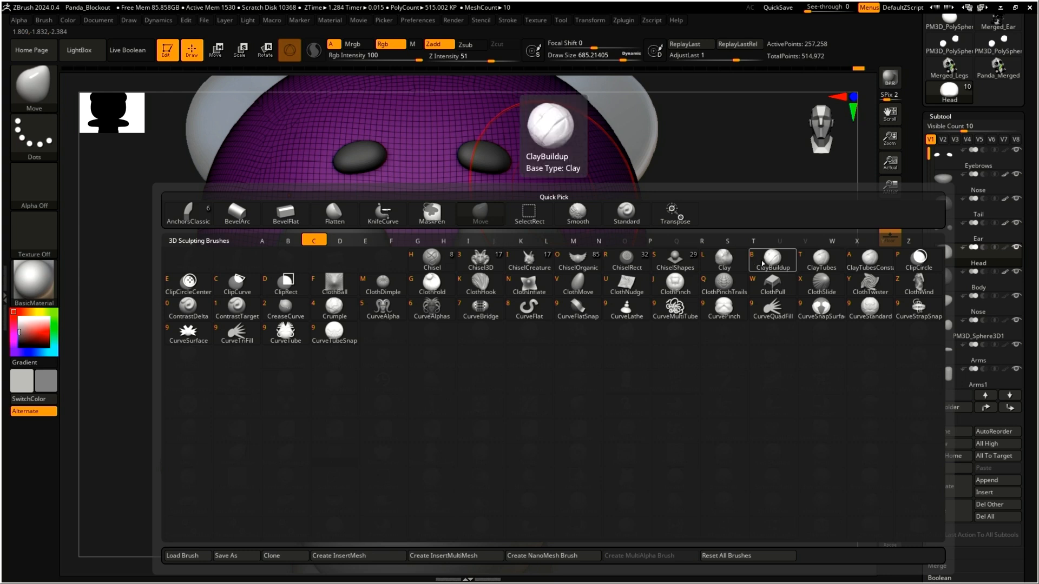
click(773, 307)
key(b)
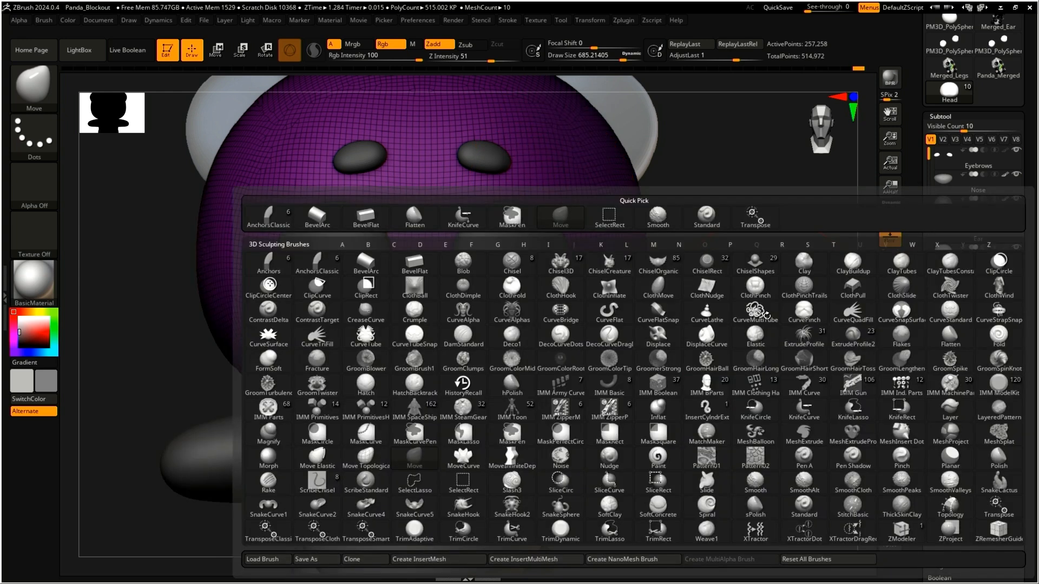
key(c)
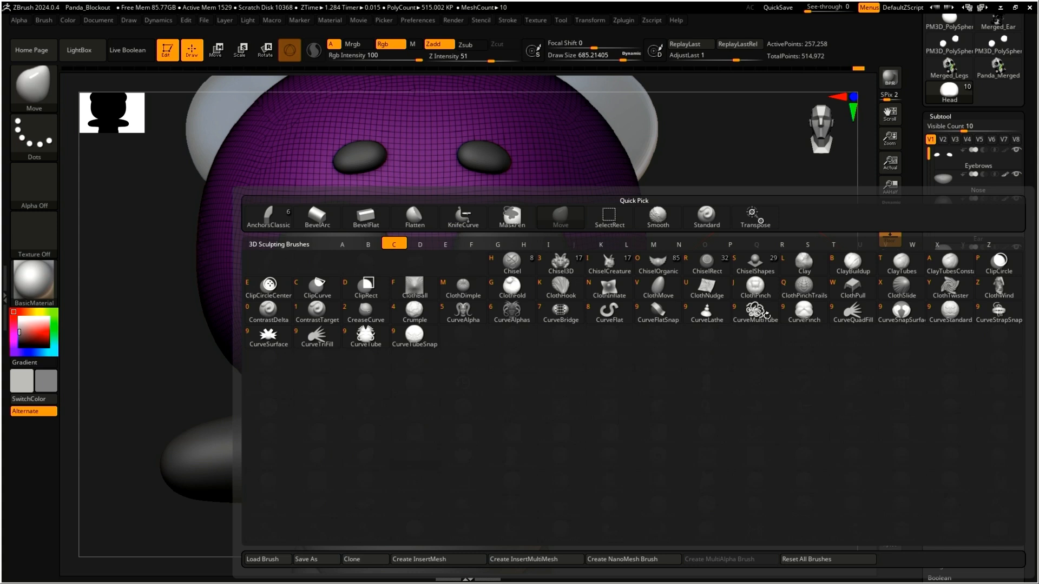
key(b)
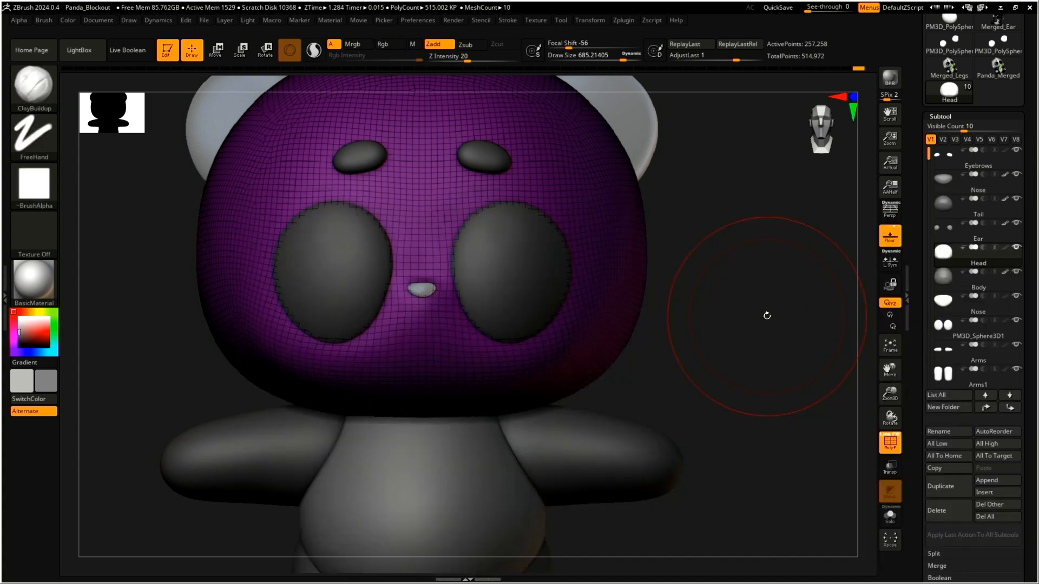
mouse_move(521, 232)
mouse_down()
mouse_move(574, 178)
mouse_move(599, 183)
mouse_move(484, 326)
mouse_move(504, 286)
mouse_move(448, 265)
mouse_up()
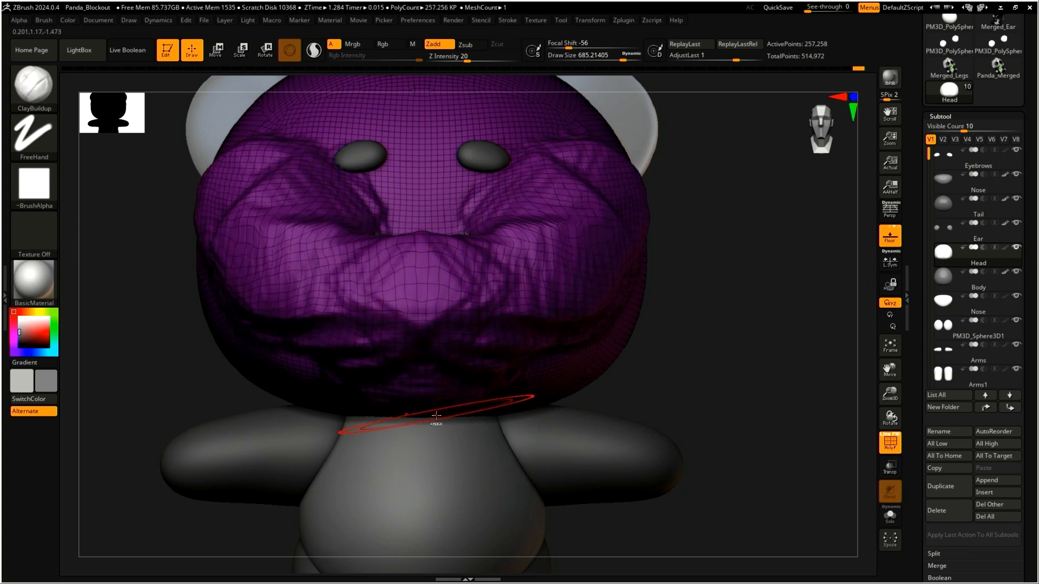
key(ctrl+z)
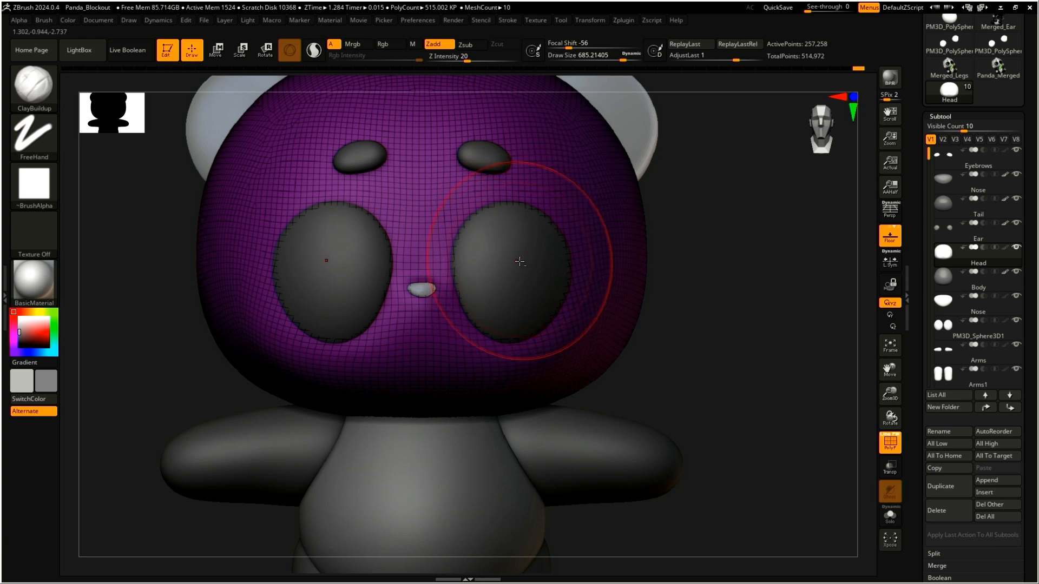
mouse_move(524, 256)
mouse_down()
mouse_move(534, 244)
mouse_move(524, 294)
mouse_move(538, 366)
mouse_move(554, 339)
mouse_up()
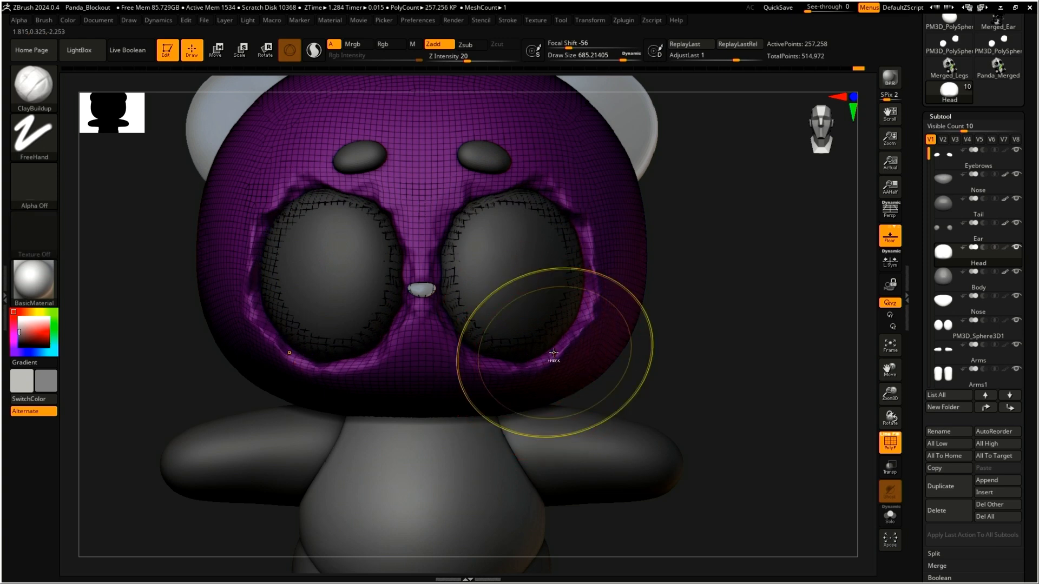
key(ctrl+z)
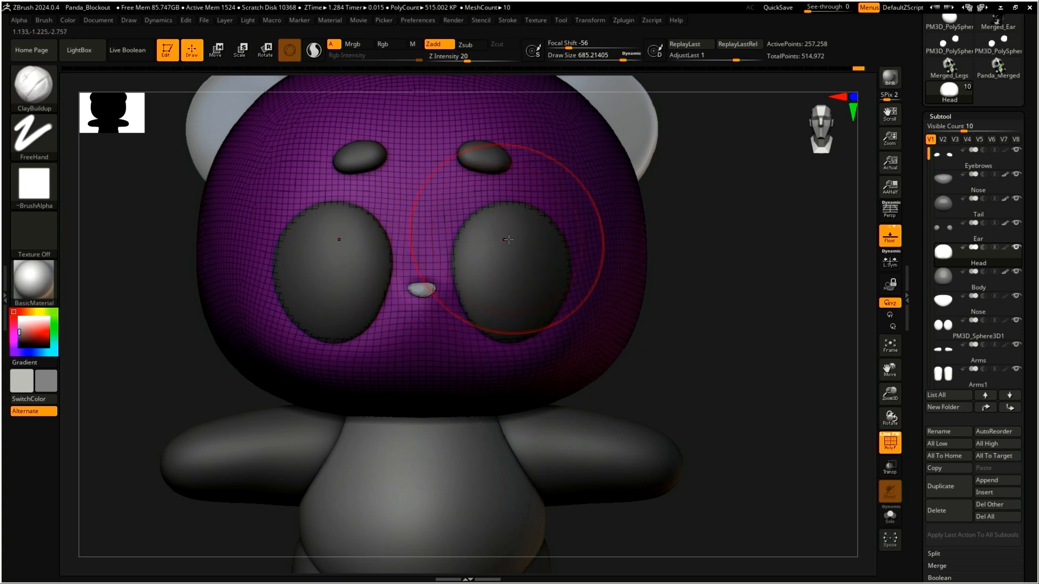
Reduce the ClayBuildup draw size to about 234
key(s)
drag(509, 238, 481, 244)
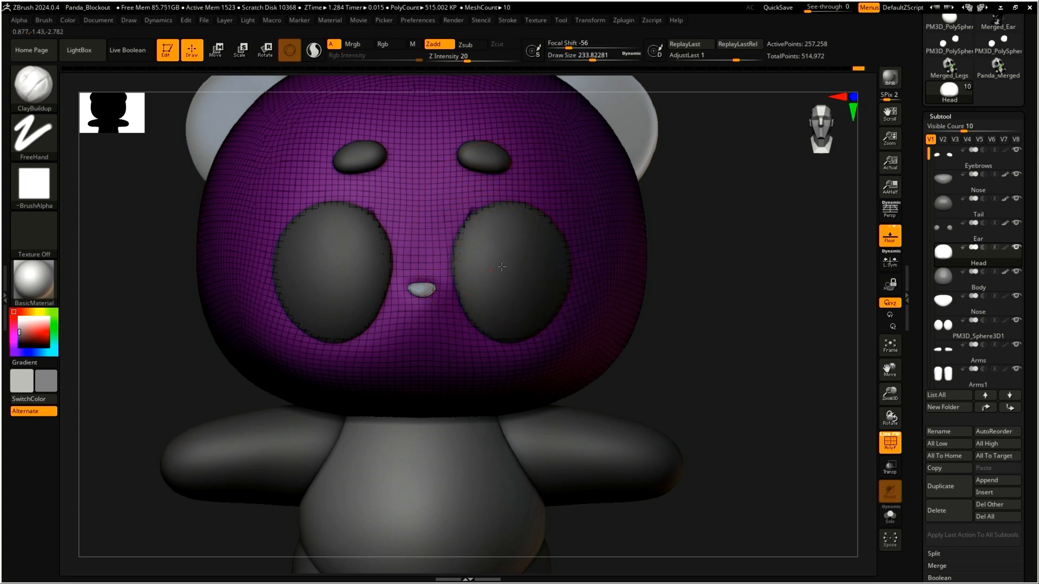
mouse_move(491, 265)
mouse_down()
mouse_move(456, 295)
mouse_move(516, 335)
mouse_move(543, 253)
mouse_move(511, 222)
mouse_move(480, 295)
mouse_move(520, 333)
mouse_move(536, 319)
mouse_up()
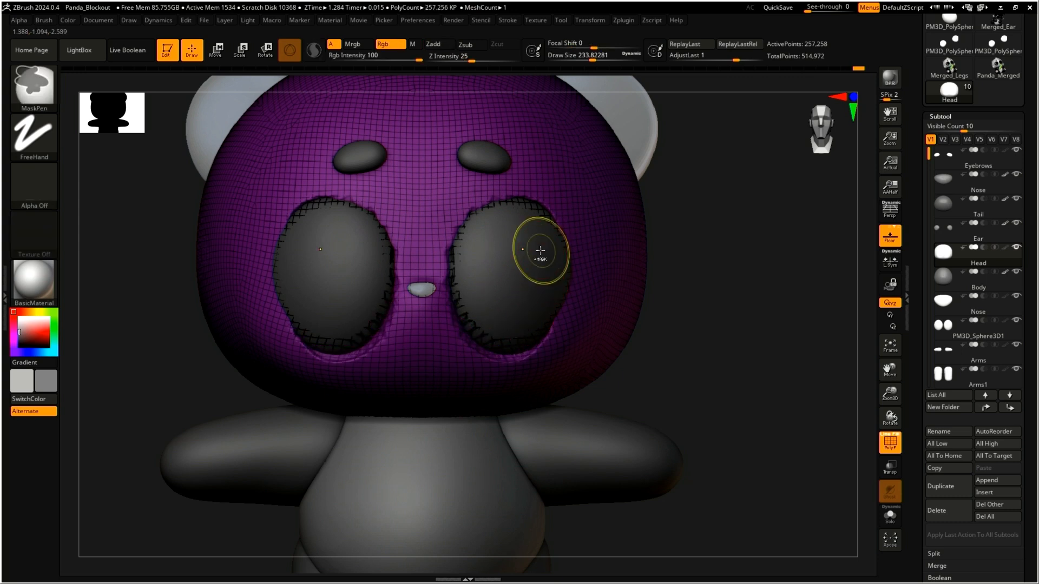
key(ctrl+z)
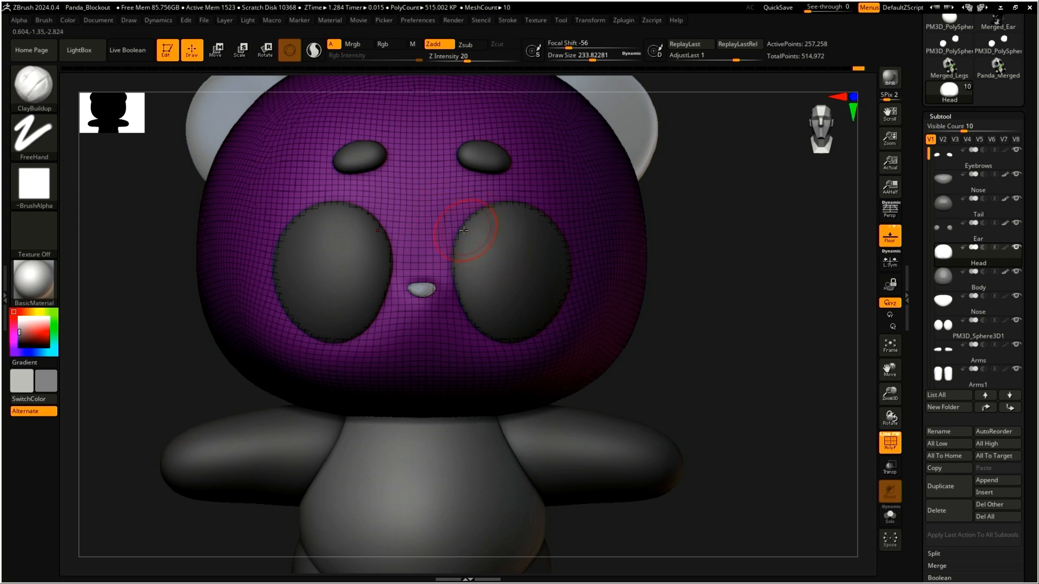
key(ctrl+z)
drag(466, 198, 479, 352)
key(ctrl+z)
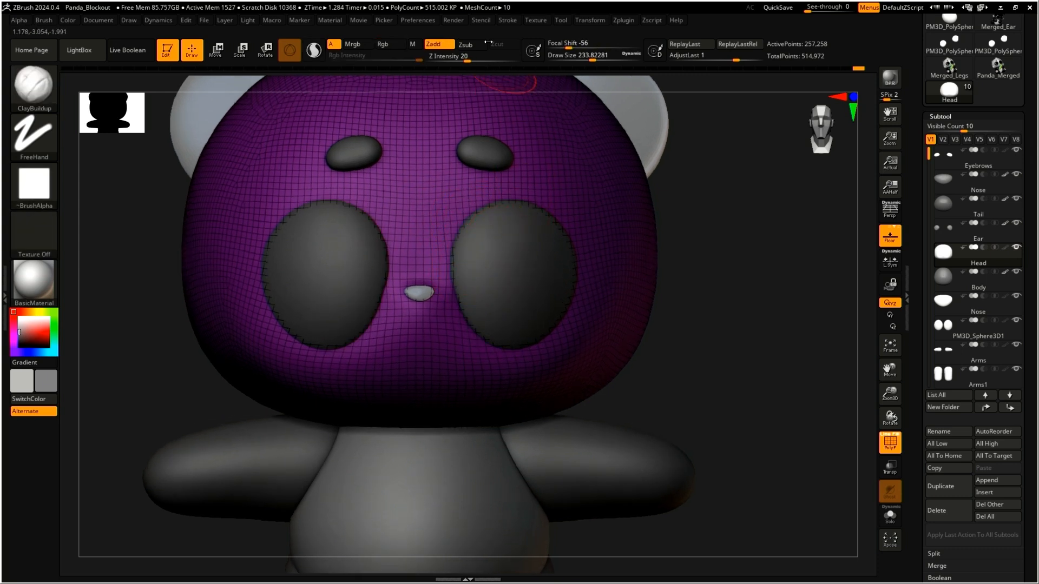
click(506, 20)
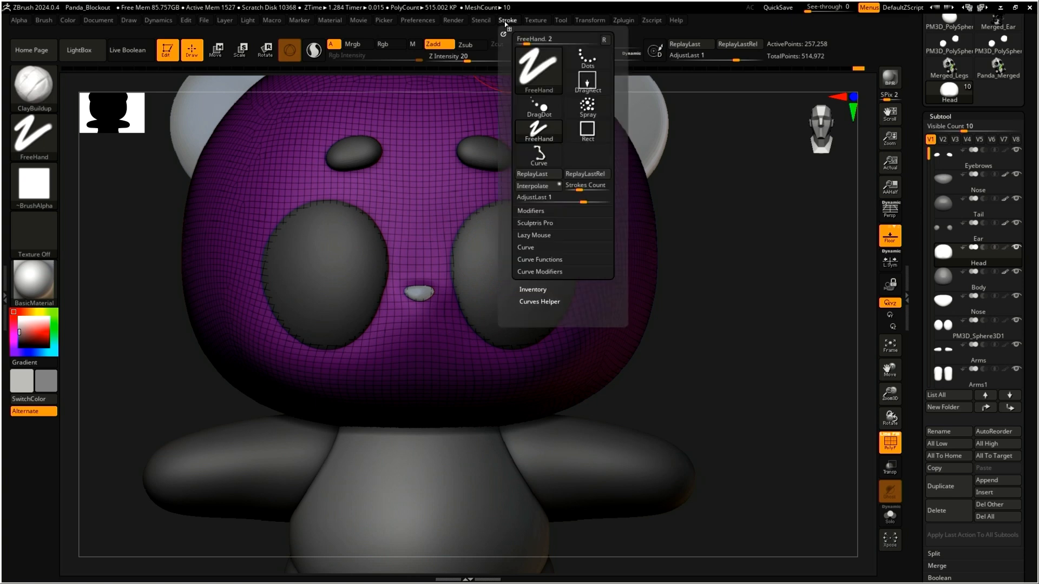
click(543, 236)
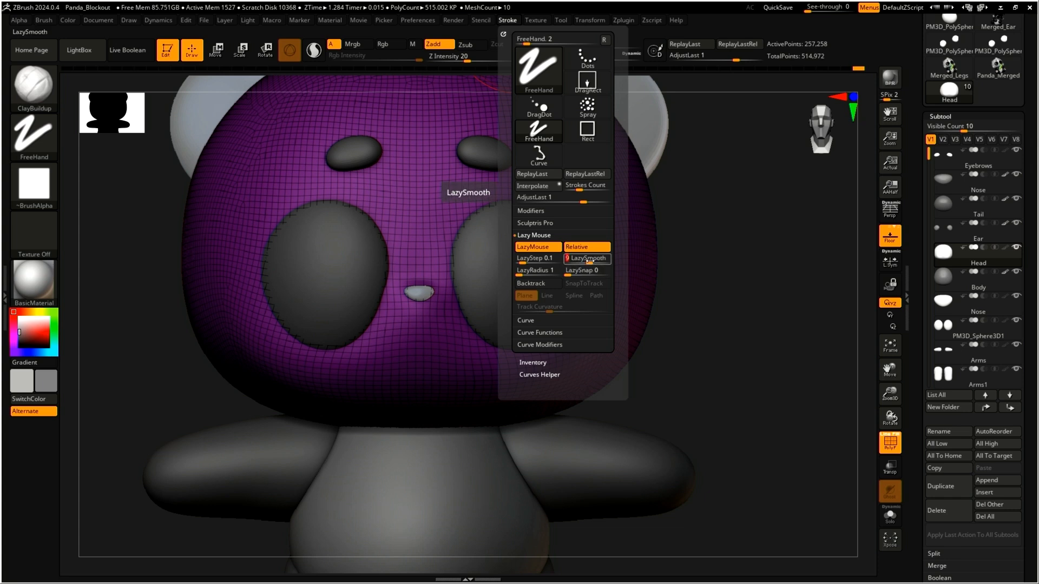
mouse_move(508, 212)
mouse_down()
mouse_move(482, 246)
mouse_move(484, 307)
mouse_move(527, 322)
mouse_up()
drag(546, 251, 492, 234)
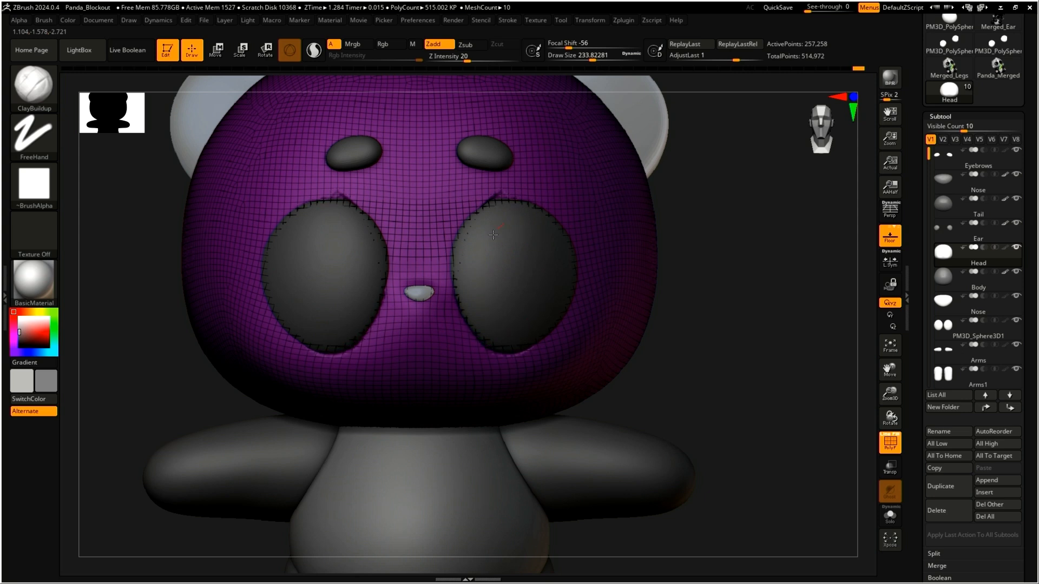
mouse_move(549, 292)
mouse_down()
mouse_move(543, 322)
mouse_move(514, 331)
mouse_move(493, 265)
mouse_move(517, 206)
mouse_move(455, 303)
mouse_move(545, 302)
mouse_up()
key(ctrl+z)
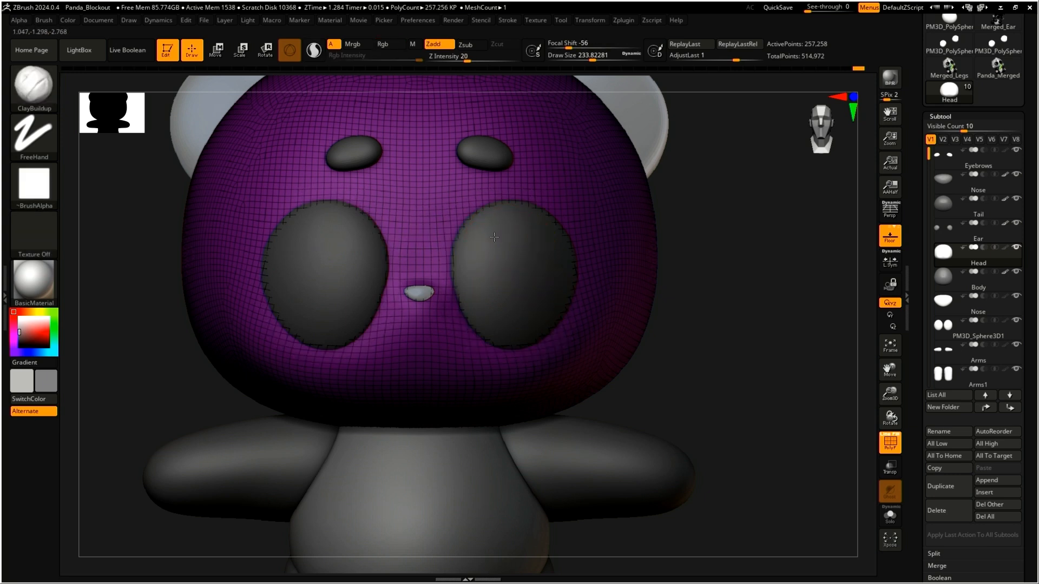
Sculpt the eye sockets around both eyes with ClayBuildup, isolate the head and smooth the socket interiors
mouse_move(518, 229)
mouse_down()
mouse_move(454, 293)
mouse_move(529, 325)
mouse_move(552, 274)
mouse_move(532, 225)
mouse_move(491, 257)
mouse_move(485, 198)
mouse_up()
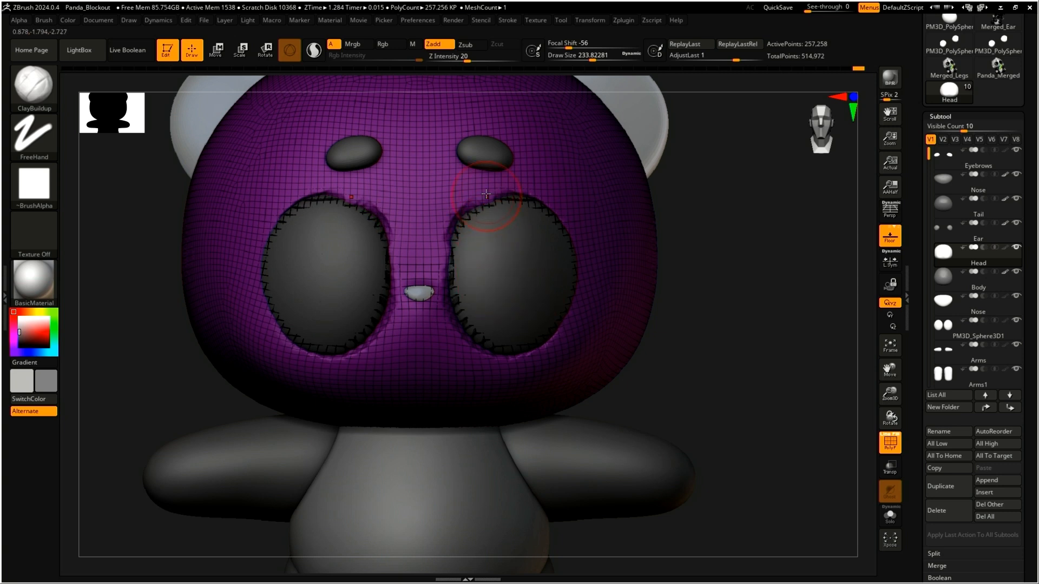
key(shift)
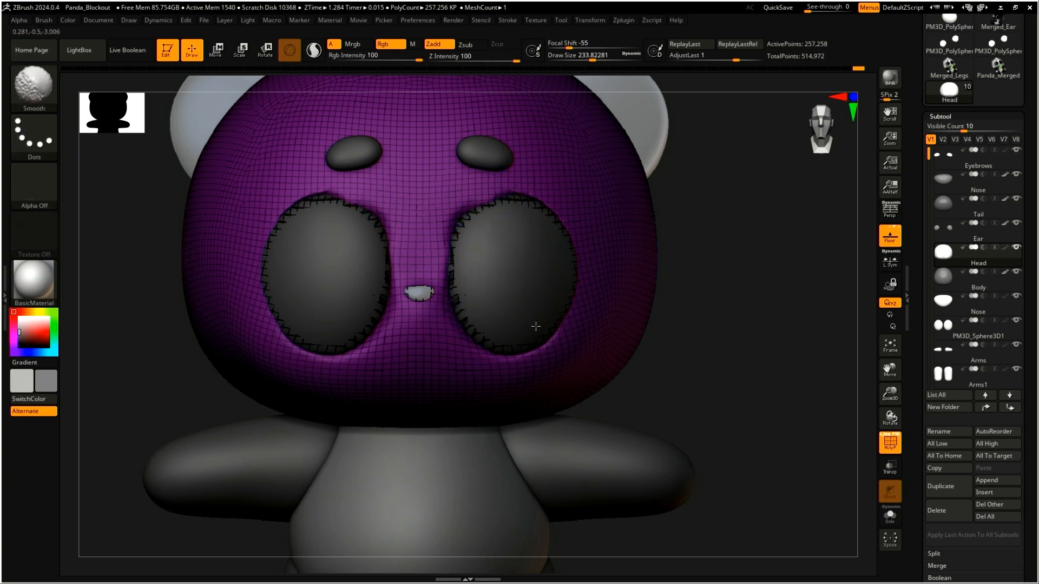
click(896, 520)
mouse_move(513, 267)
shift+right_down()
mouse_move(473, 271)
mouse_move(501, 254)
shift+right_up()
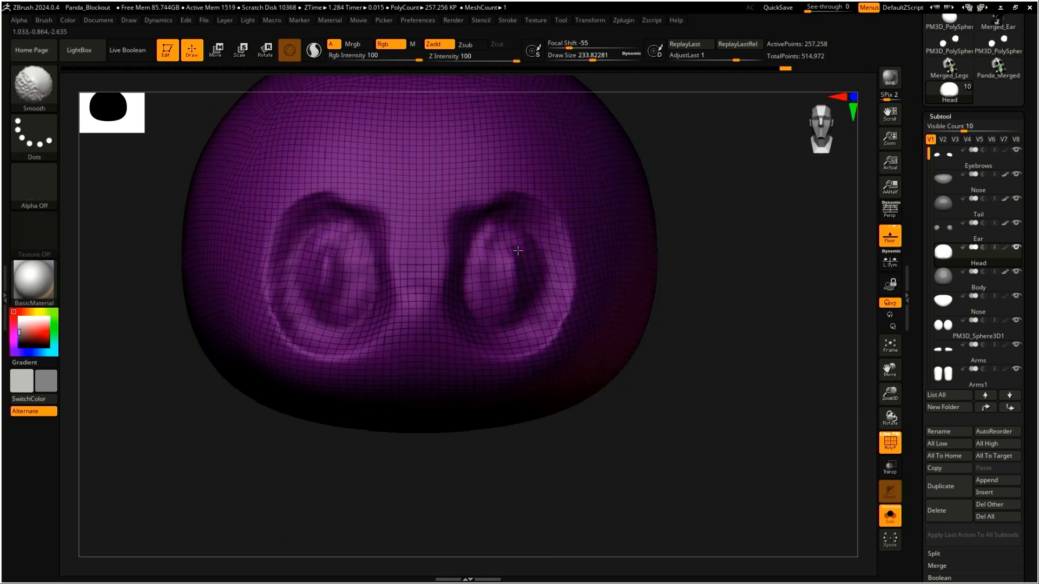
shift+drag(514, 238, 491, 243)
Add a clay stroke at the sockets' inner upper edges and set ClayBuildup to draw size about 120 and focal shift 17
drag(459, 203, 455, 236)
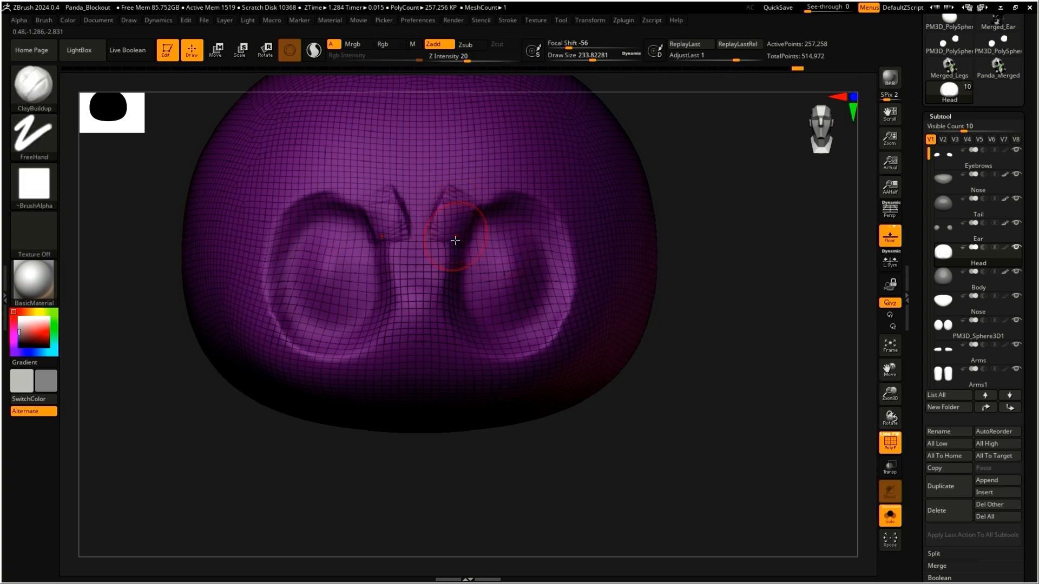
key(s)
drag(444, 235, 443, 236)
drag(572, 48, 602, 48)
Smooth the clay along the inner upper rims of the eye sockets
mouse_move(444, 212)
shift+mouse_down()
mouse_move(462, 187)
mouse_move(494, 194)
mouse_move(464, 182)
mouse_move(476, 185)
mouse_move(473, 208)
shift+mouse_up()
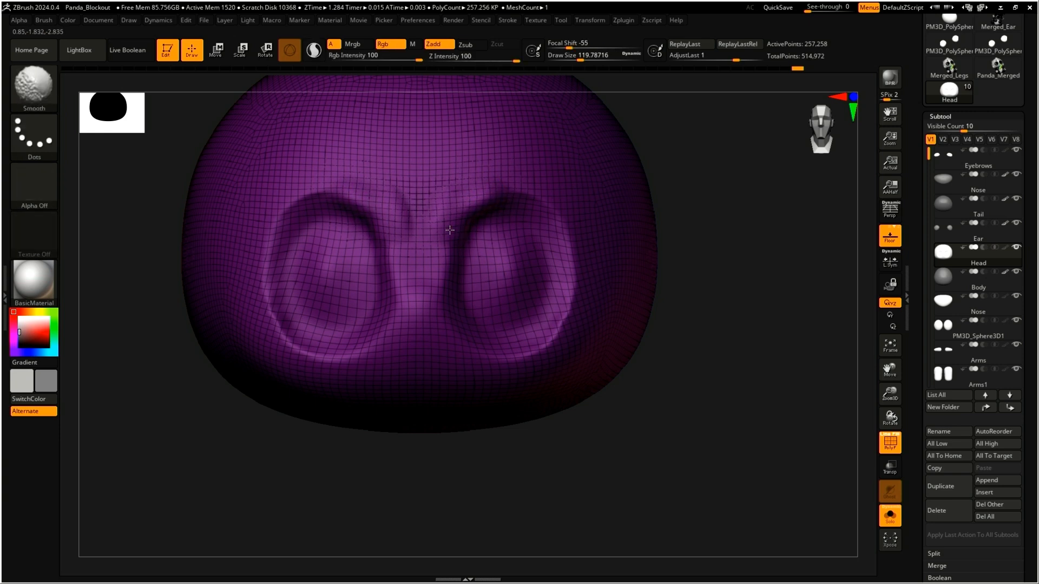
mouse_move(470, 213)
right_down()
mouse_move(439, 213)
mouse_move(457, 210)
right_up()
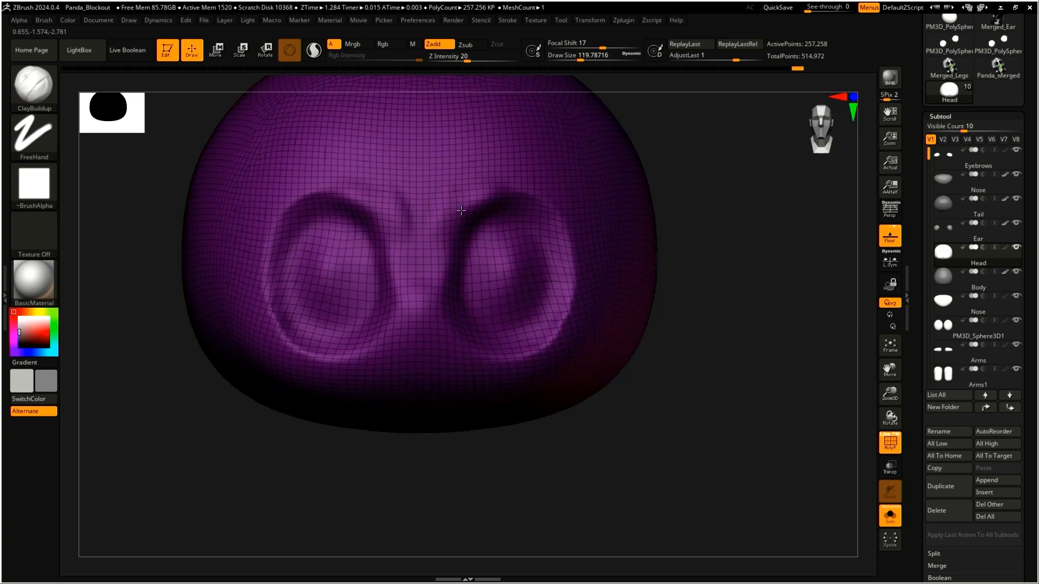
key(shift)
shift+drag(492, 193, 454, 211)
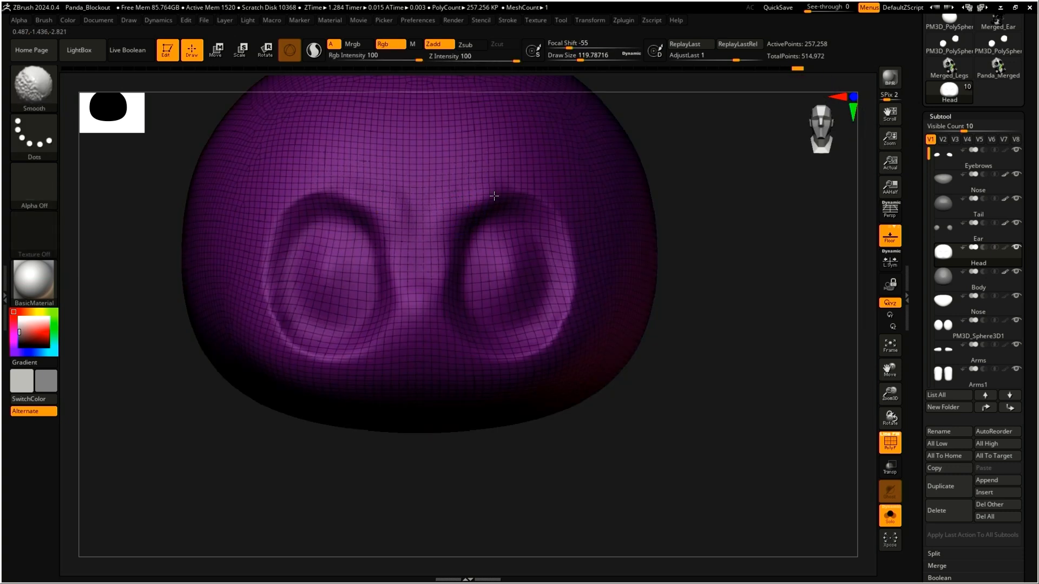
mouse_move(610, 363)
right_down()
mouse_move(584, 360)
mouse_move(610, 356)
right_up()
drag(921, 448, 947, 288)
click(942, 230)
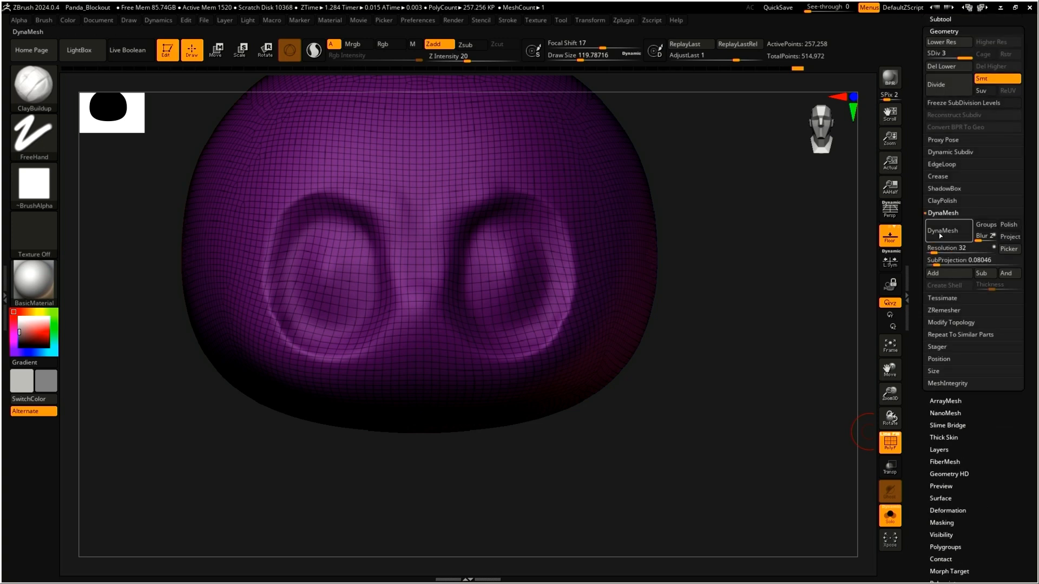
click(823, 256)
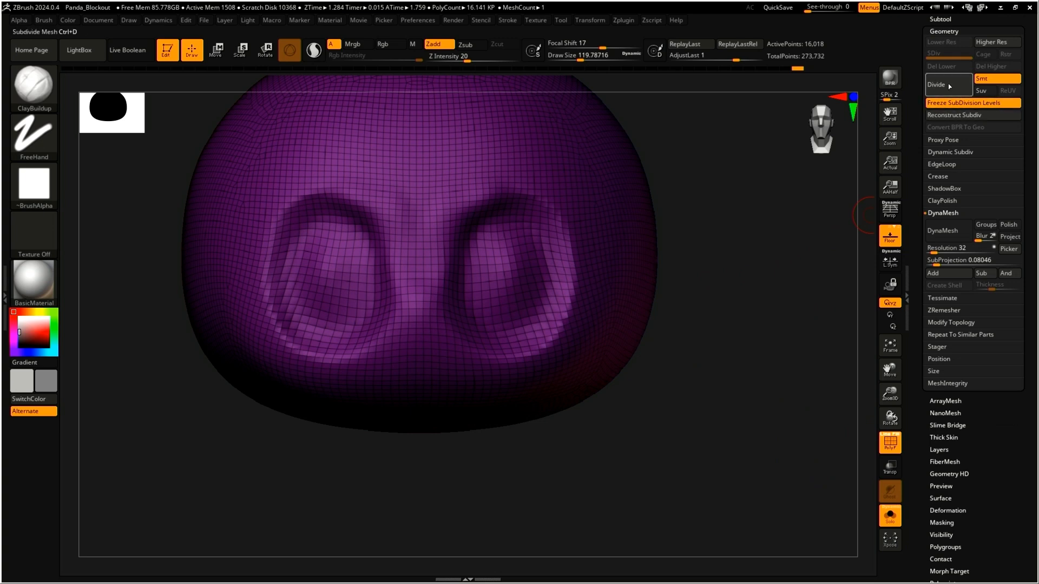
click(949, 103)
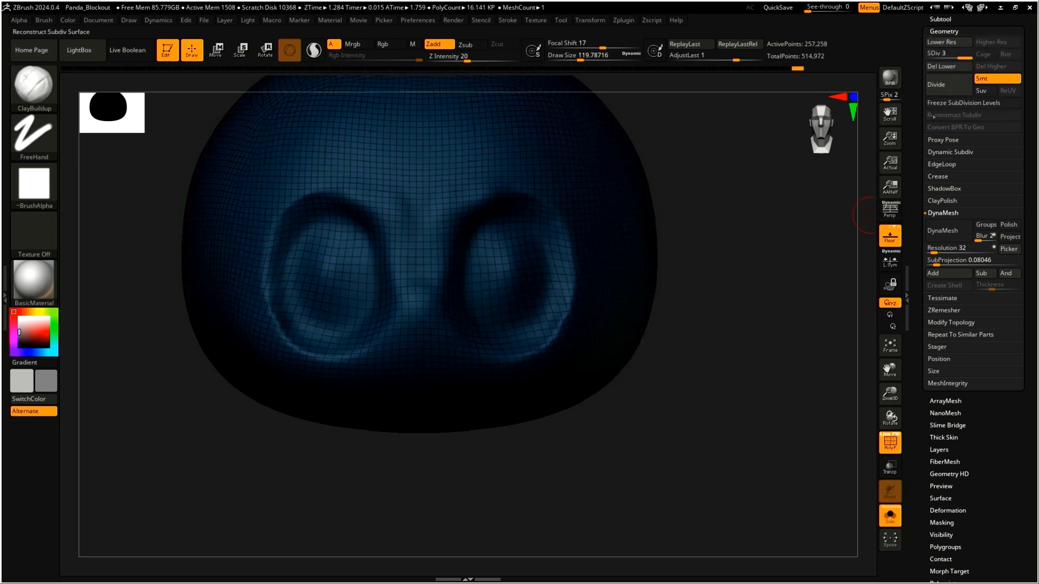
Drop the head to its lowest subdivision level and delete the higher levels
click(949, 66)
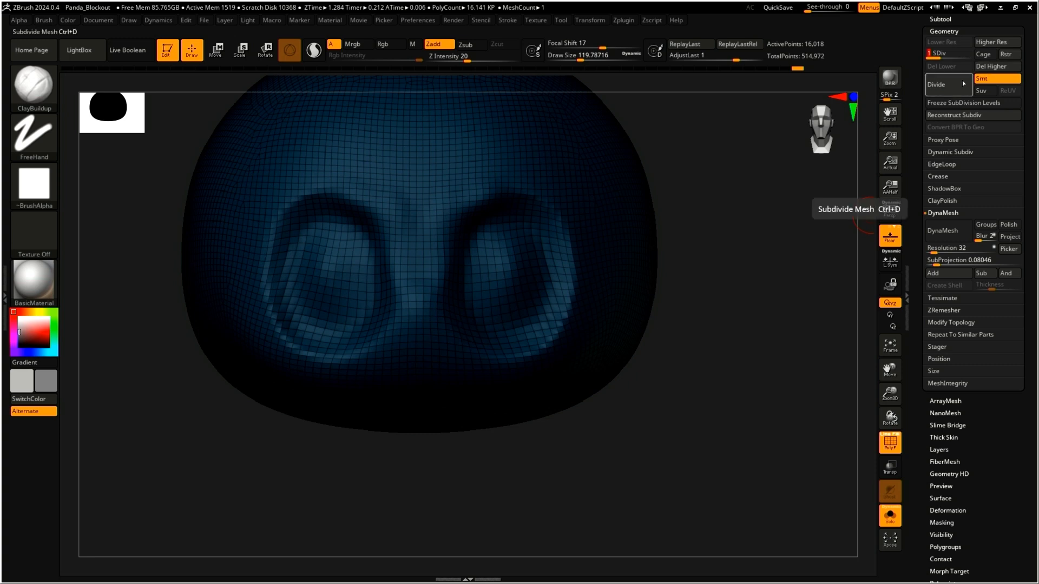
click(992, 66)
drag(668, 276, 725, 294)
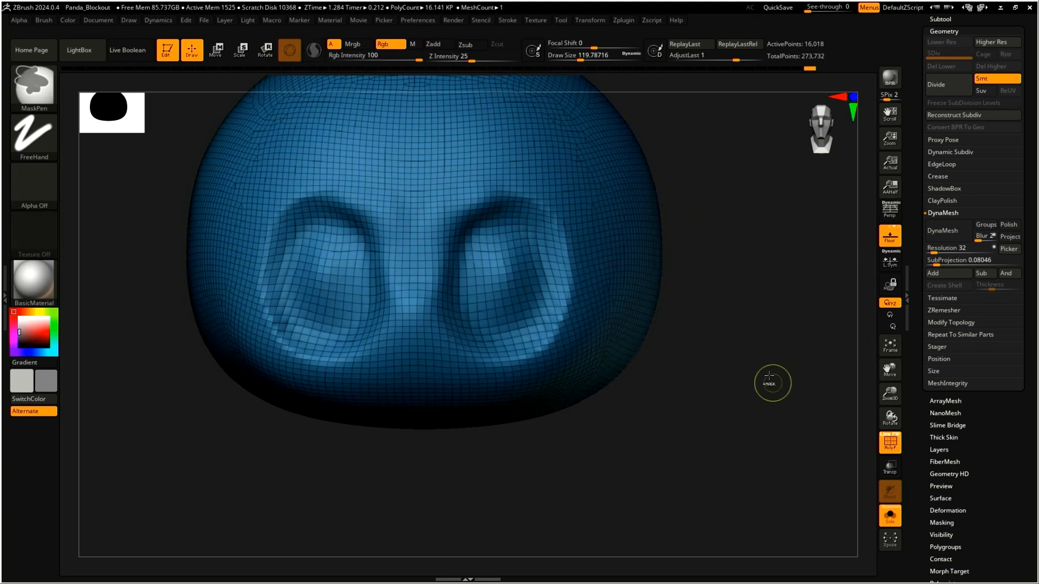
drag(705, 281, 720, 313)
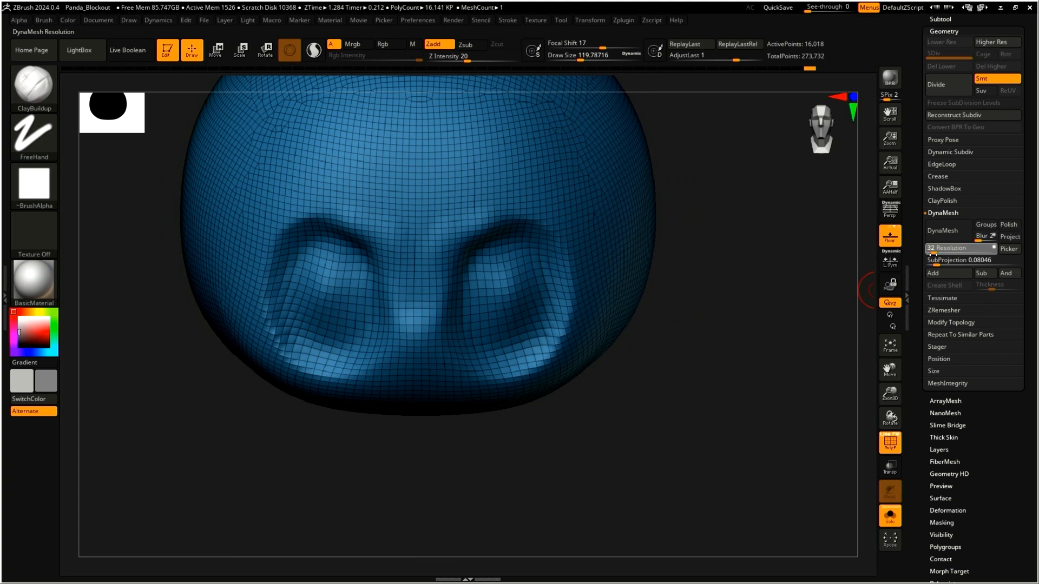
Set the DynaMesh resolution to 24 and convert the head to a DynaMesh
key(b)
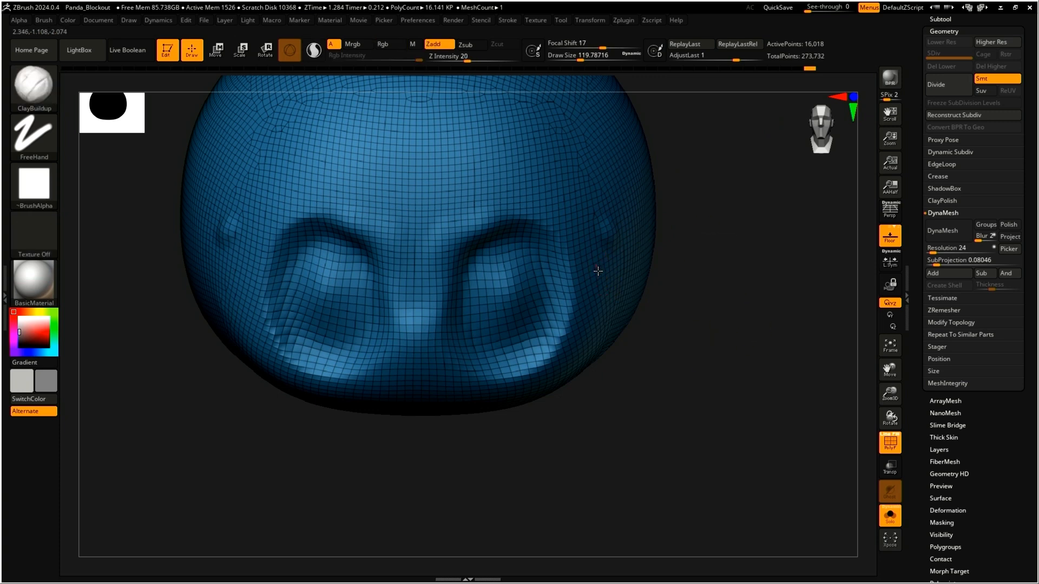
click(946, 232)
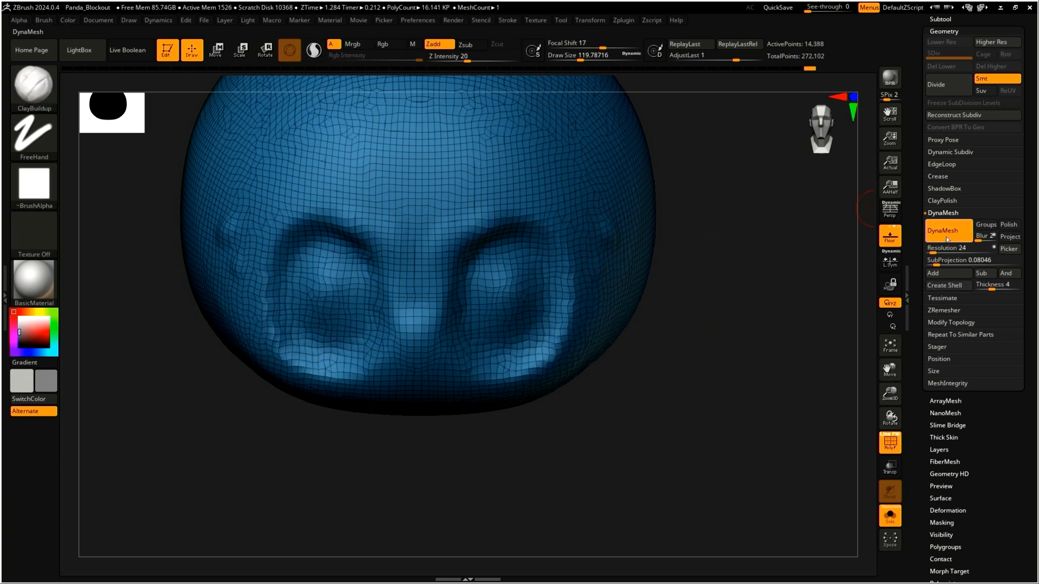
key(ctrl)
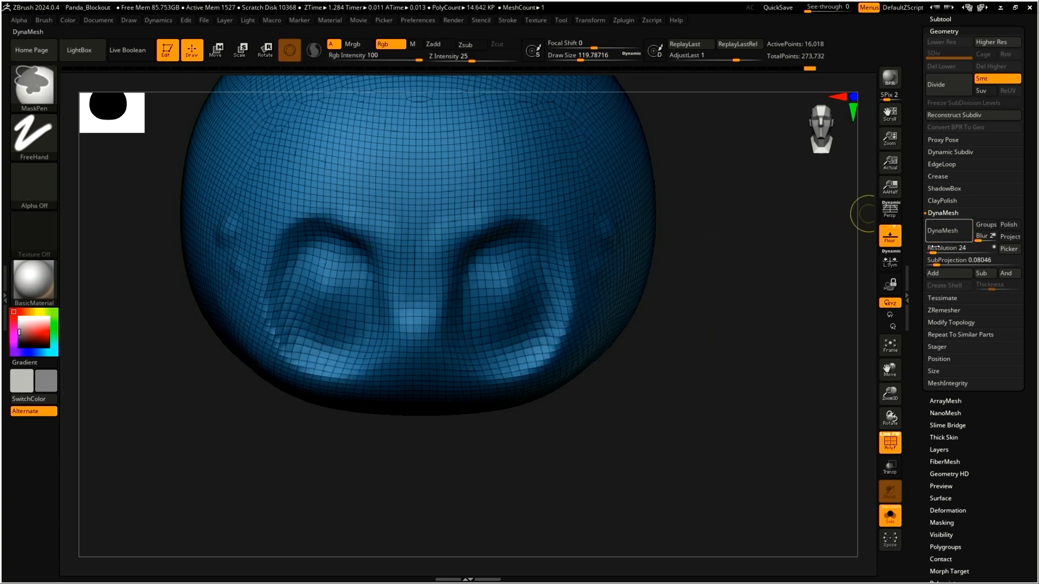
ctrl+drag(810, 211, 763, 387)
Raise the DynaMesh resolution to 32 and remesh the head
drag(943, 248, 935, 254)
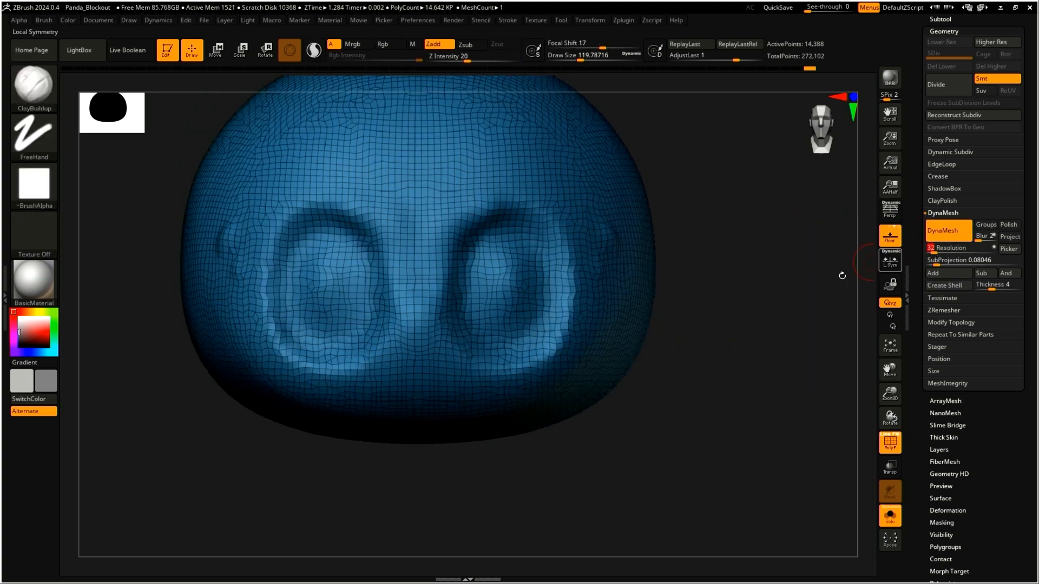
ctrl+right_drag(691, 329, 739, 466)
ctrl+drag(788, 305, 822, 400)
mouse_move(706, 352)
ctrl+right_down()
mouse_move(696, 315)
mouse_move(622, 347)
mouse_move(663, 224)
ctrl+right_up()
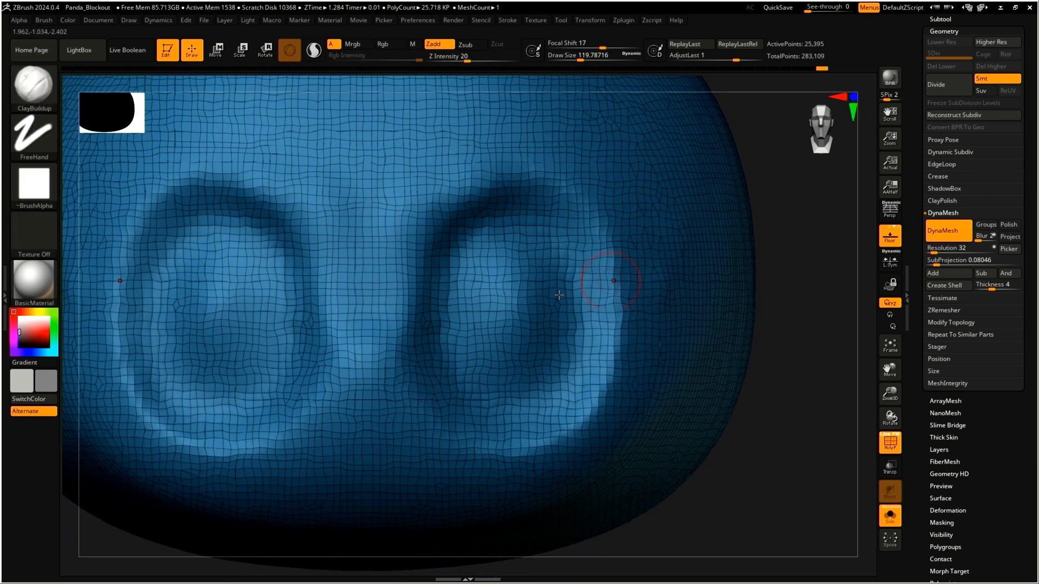
Smooth the interiors and inner edges of both eye sockets on the remeshed head
shift+drag(548, 243, 545, 309)
mouse_move(498, 251)
shift+mouse_down()
mouse_move(440, 302)
mouse_move(450, 289)
shift+mouse_up()
shift+drag(473, 401, 530, 351)
right_drag(478, 347, 487, 308)
mouse_move(459, 220)
shift+mouse_down()
mouse_move(474, 205)
mouse_move(465, 246)
shift+mouse_up()
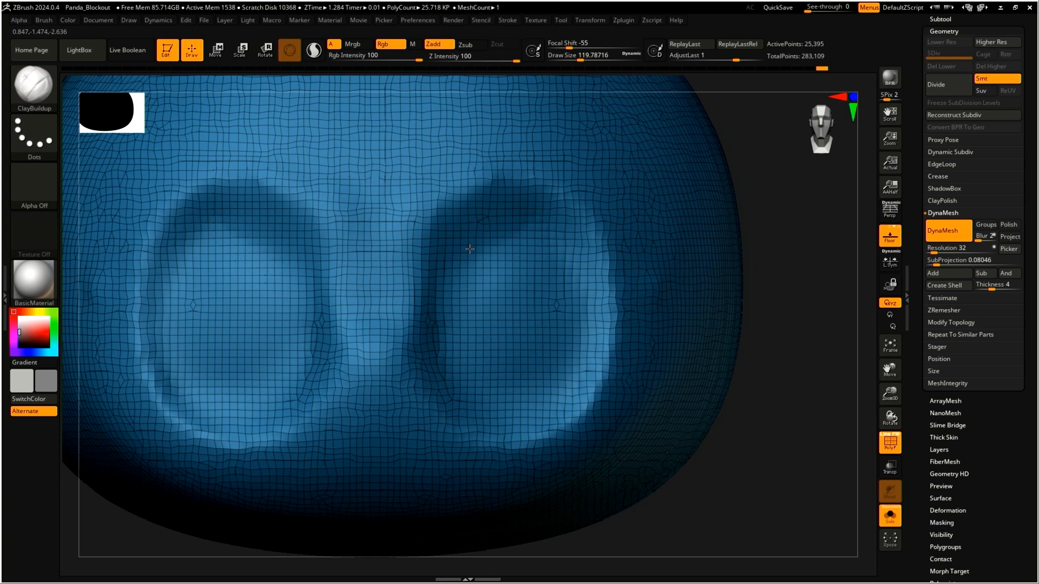
Carve deeper into the eye sockets and show the rest of the character again
ctrl+right_drag(517, 299, 499, 282)
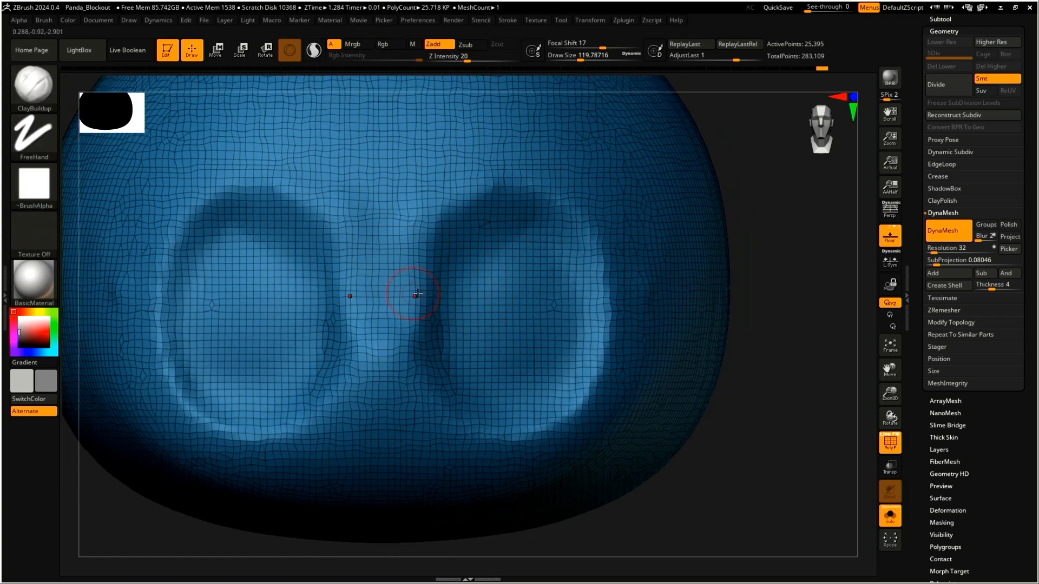
mouse_move(483, 274)
alt+mouse_down()
mouse_move(542, 352)
mouse_move(491, 300)
mouse_move(540, 401)
mouse_move(546, 265)
mouse_move(482, 253)
mouse_move(457, 328)
mouse_move(503, 389)
mouse_move(514, 260)
mouse_move(477, 245)
mouse_move(480, 348)
mouse_move(528, 265)
mouse_move(546, 373)
mouse_move(516, 401)
alt+mouse_up()
click(895, 520)
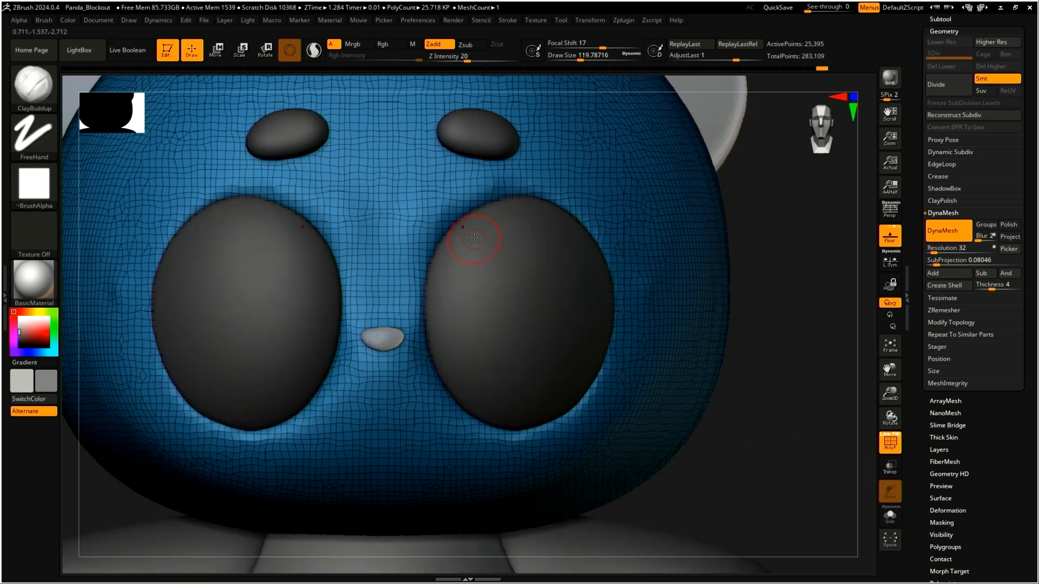
Build up clay rims around both eyes and undo the last three strokes
mouse_move(608, 311)
mouse_down()
mouse_move(591, 382)
mouse_move(503, 444)
mouse_move(597, 399)
mouse_move(619, 276)
mouse_move(616, 325)
mouse_move(571, 219)
mouse_move(547, 206)
mouse_move(476, 222)
mouse_move(438, 254)
mouse_move(439, 346)
mouse_up()
drag(443, 252, 436, 370)
shift+drag(458, 282, 436, 370)
mouse_move(435, 262)
mouse_down()
mouse_move(524, 214)
mouse_move(553, 217)
mouse_up()
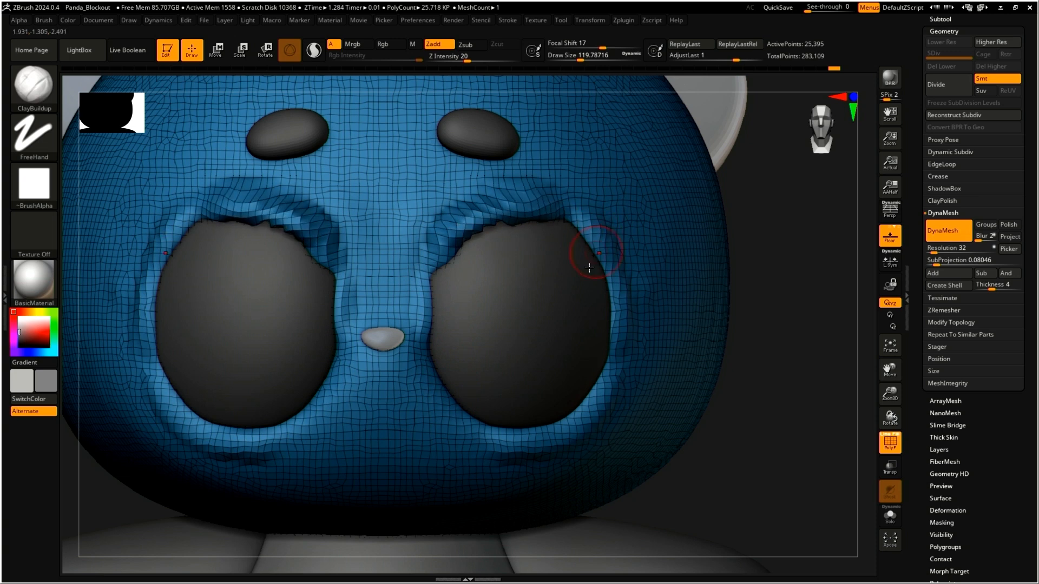
key(ctrl+z)
key(ctrl+z)
key(ctrl+z)
Build up clay on the inner eye rims and the muzzle below the nose, smoothing the strokes around both areas
mouse_move(472, 185)
mouse_down()
mouse_move(426, 226)
mouse_move(441, 407)
mouse_move(464, 433)
mouse_up()
shift+drag(422, 281, 448, 424)
mouse_move(382, 364)
mouse_down()
mouse_move(392, 344)
mouse_move(351, 356)
mouse_move(350, 368)
mouse_move(379, 383)
mouse_move(384, 402)
mouse_move(374, 409)
mouse_up()
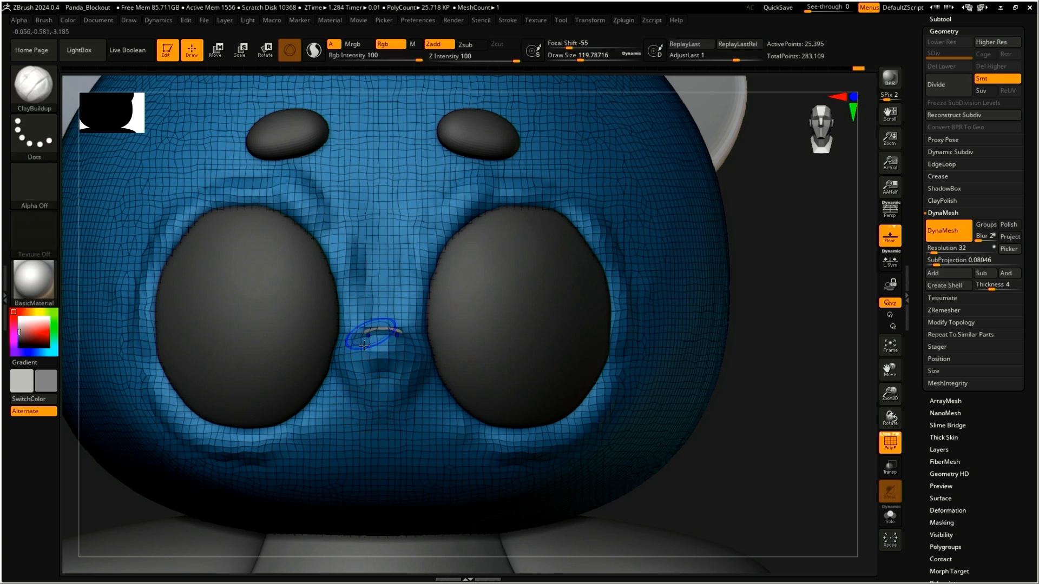
shift+drag(379, 343, 384, 303)
Set the draw size to about 400 and the Z intensity to 11, and broadly smooth the rims and face around the eyes
key(space)
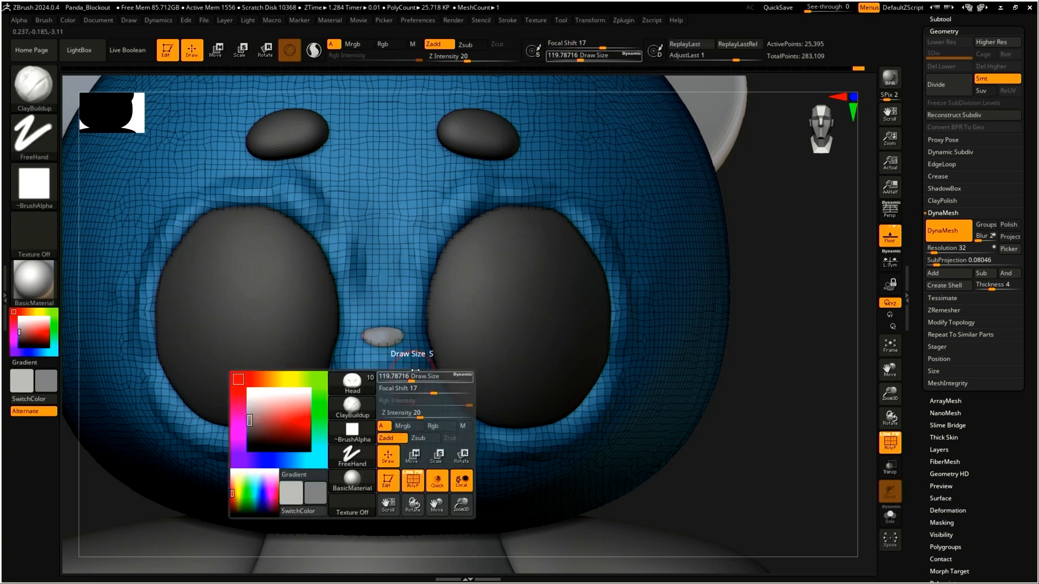
drag(413, 374, 436, 375)
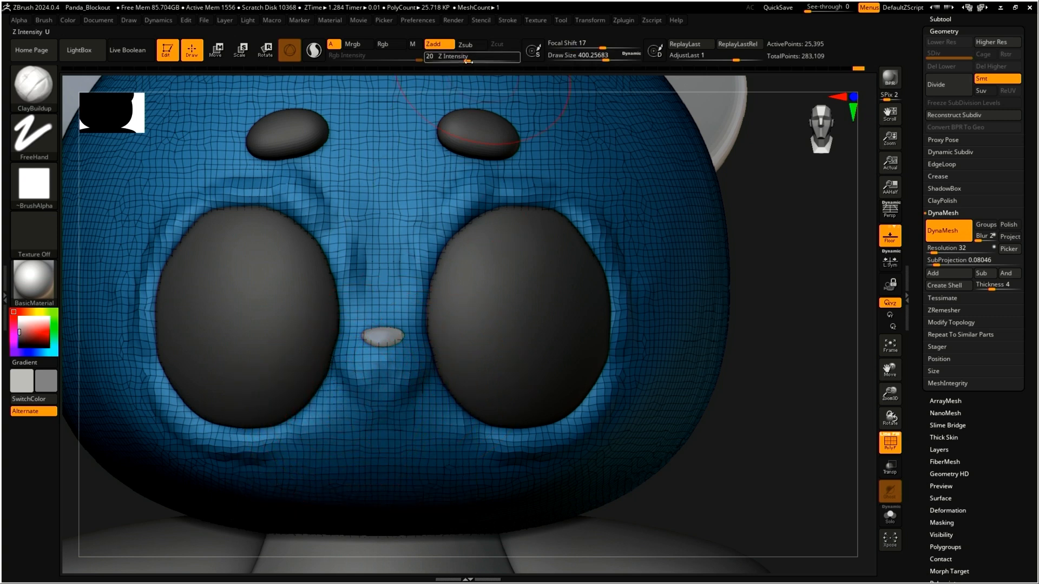
click(455, 62)
text(12)
key(Return)
mouse_move(387, 489)
shift+mouse_down()
mouse_move(679, 355)
mouse_move(411, 193)
mouse_move(278, 265)
shift+mouse_up()
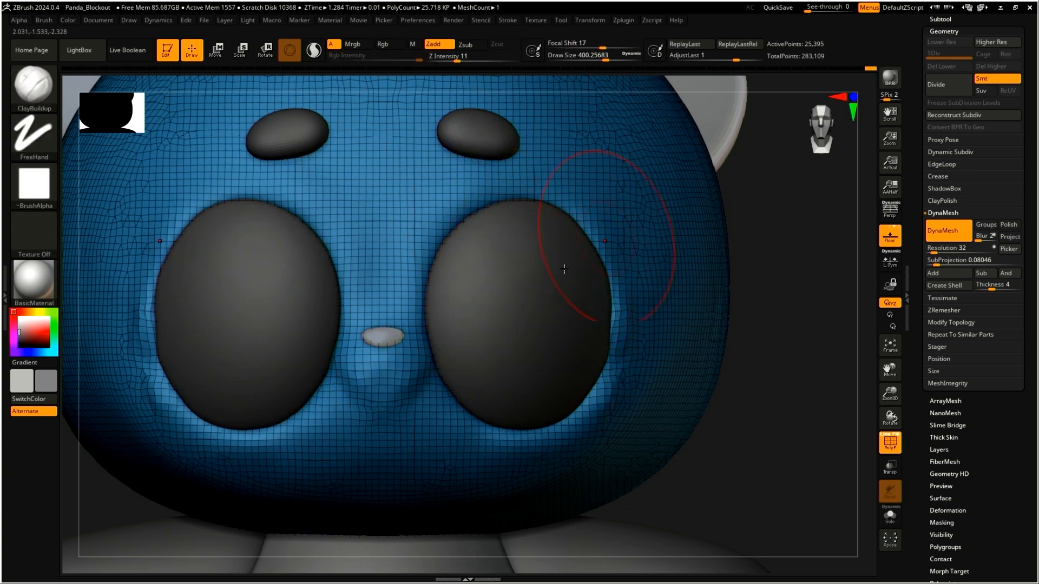
Adjust the inner eye socket edges with the Move brush, and smooth the muzzle and the surfaces around the eyes
key(space)
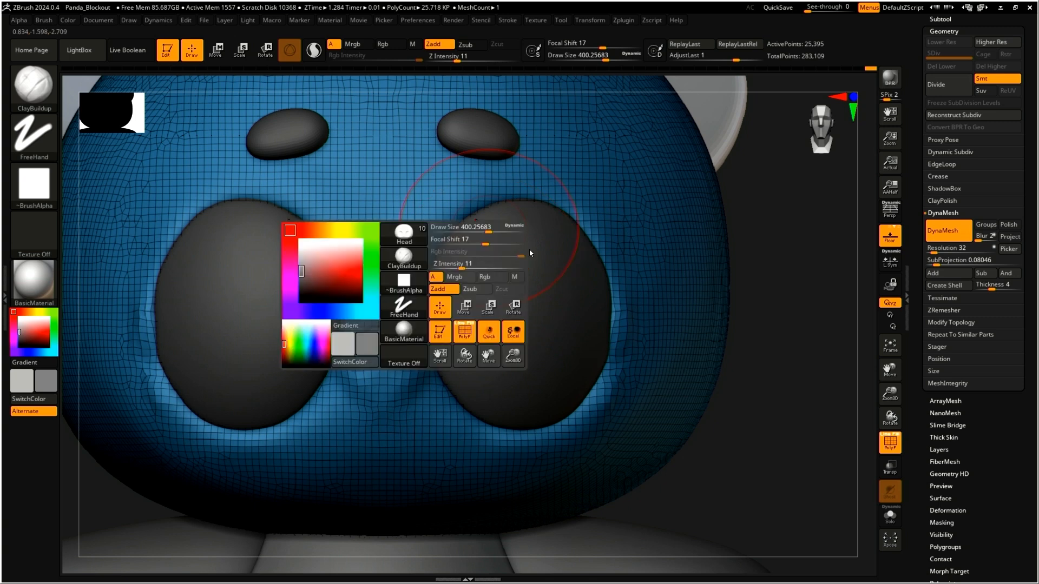
key(b)
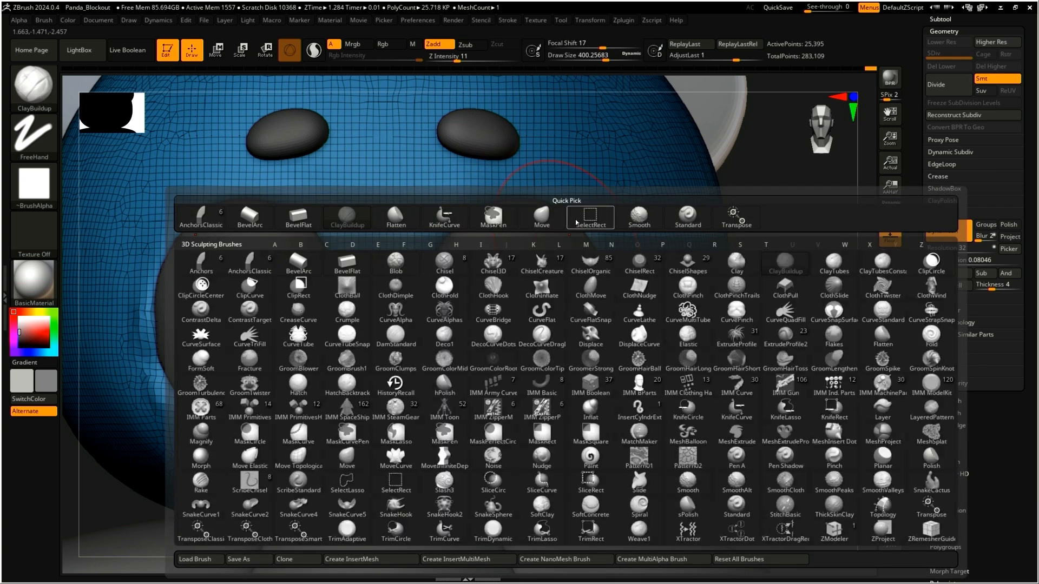
click(546, 224)
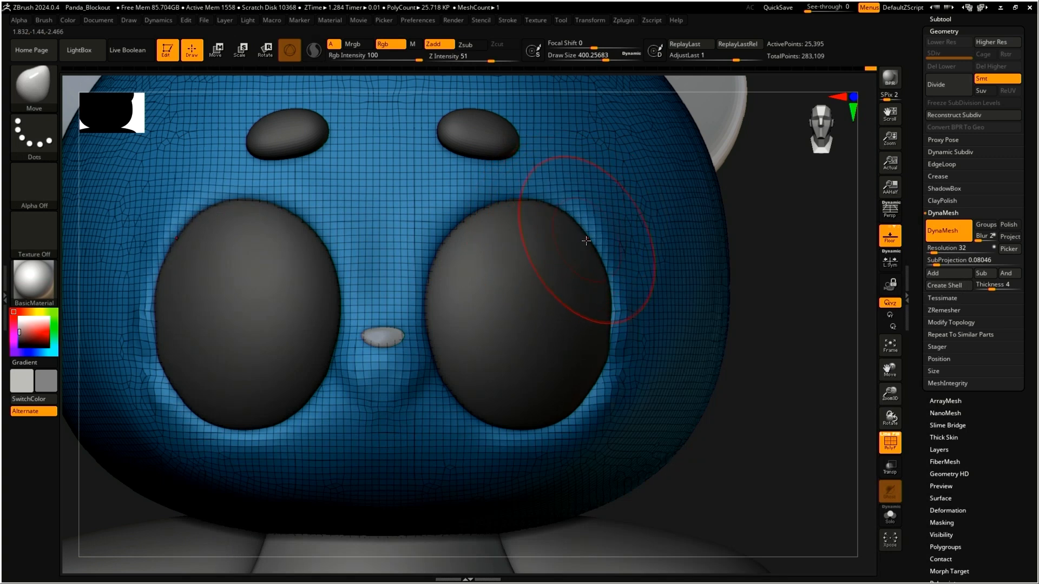
drag(453, 335, 449, 346)
mouse_move(401, 409)
shift+mouse_down()
mouse_move(431, 429)
mouse_move(559, 429)
mouse_move(614, 401)
shift+mouse_up()
mouse_move(603, 290)
shift+mouse_down()
mouse_move(598, 412)
mouse_move(497, 457)
shift+mouse_up()
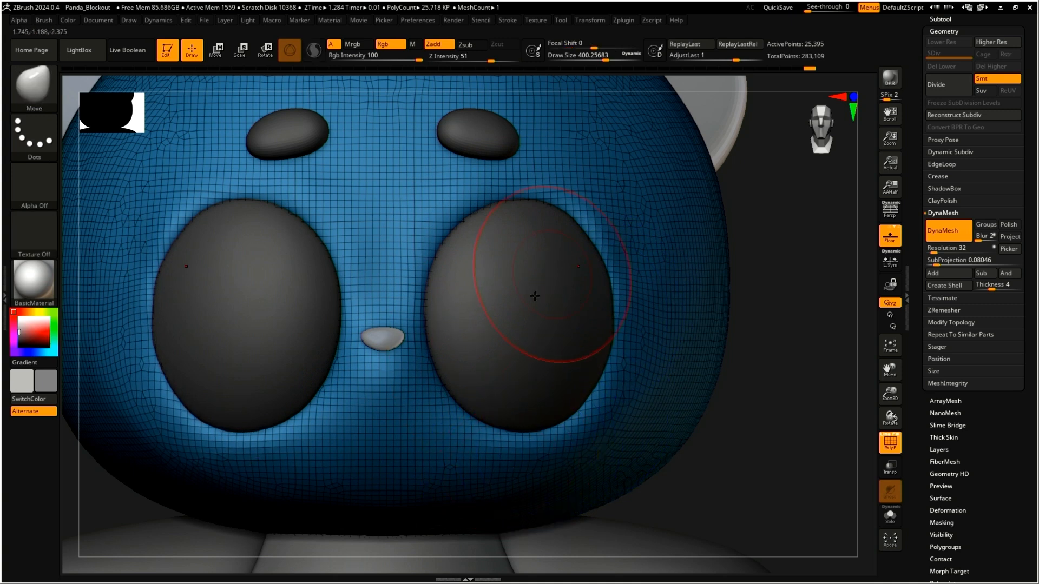
Subdivide the head up to subdivision level 3 and check its denser wireframe
ctrl+right_drag(362, 329, 438, 295)
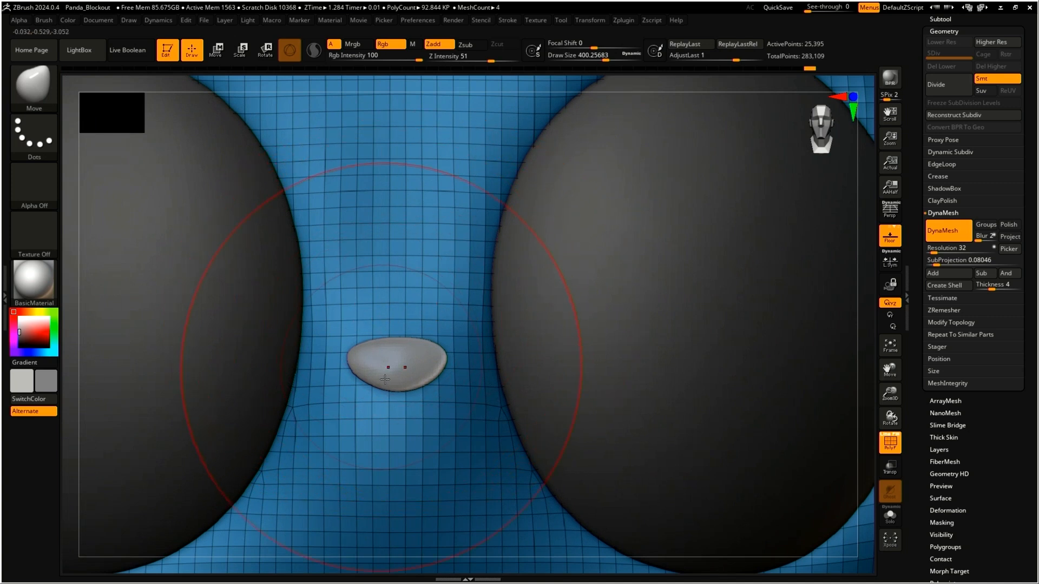
mouse_move(384, 379)
right_down()
mouse_move(320, 378)
mouse_move(363, 357)
mouse_move(321, 388)
mouse_move(351, 363)
right_up()
ctrl+right_drag(430, 275, 370, 354)
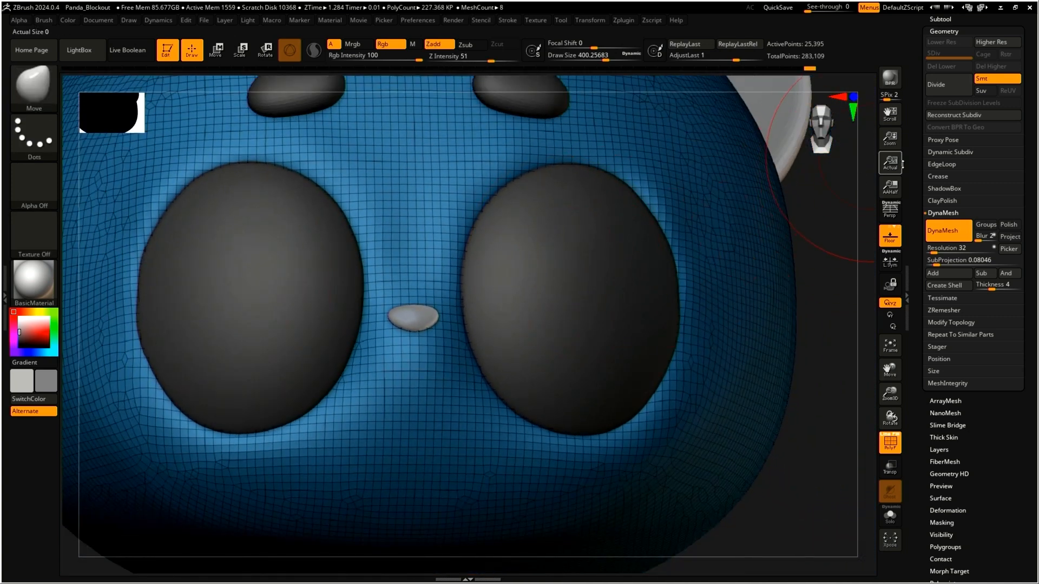
scroll(913, 164, up, 4)
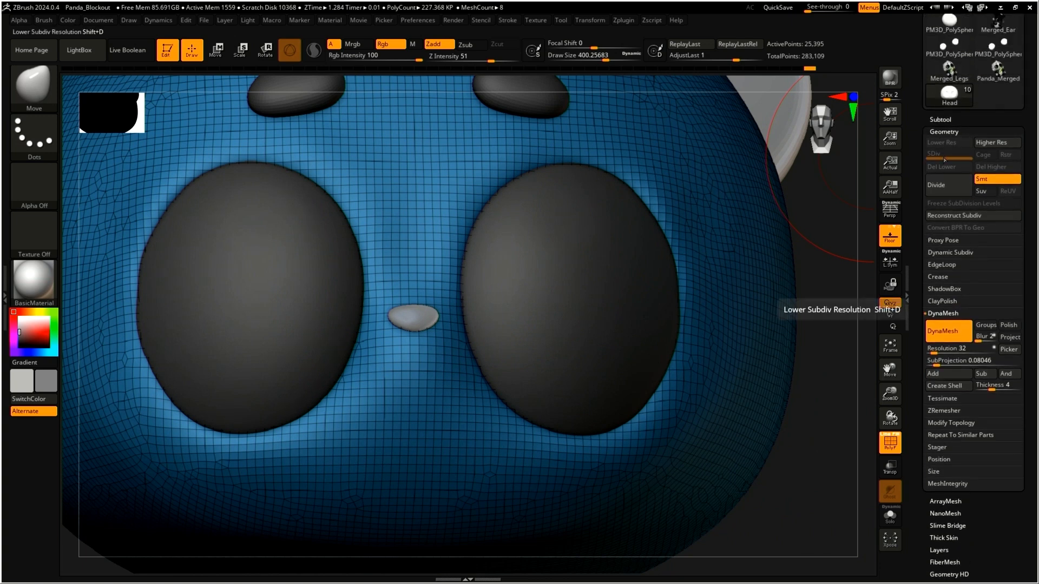
click(940, 190)
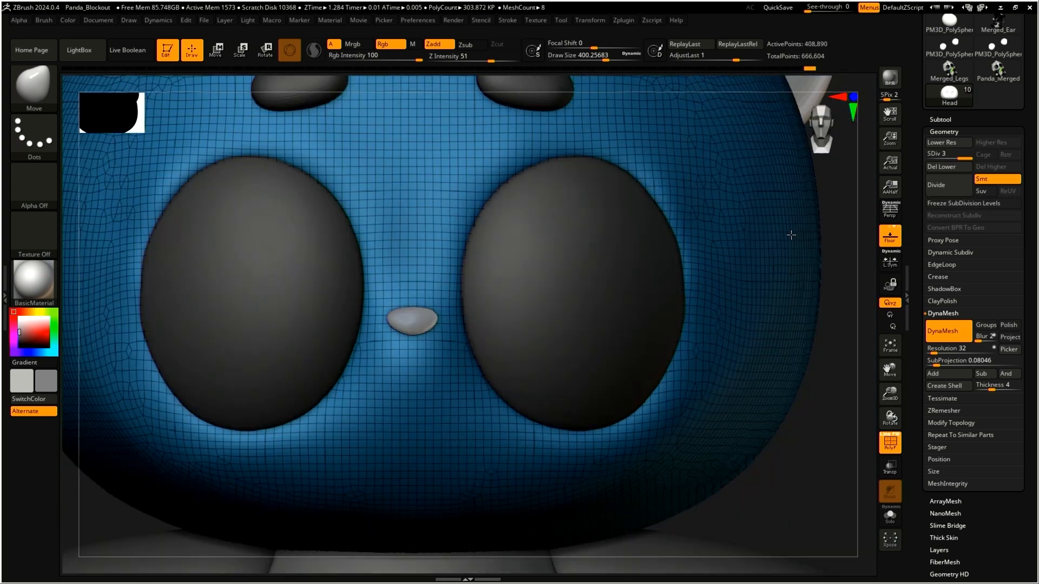
click(889, 443)
click(889, 444)
click(890, 445)
click(891, 448)
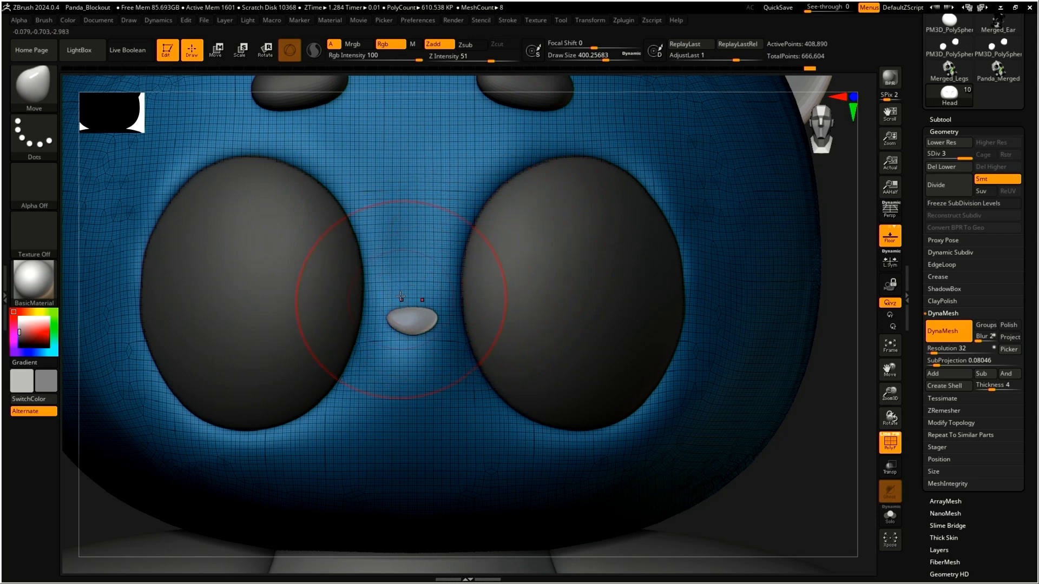
Carve a crease just above the nose with the DamStandard brush at a draw size of about 68
ctrl+right_drag(401, 294, 443, 291)
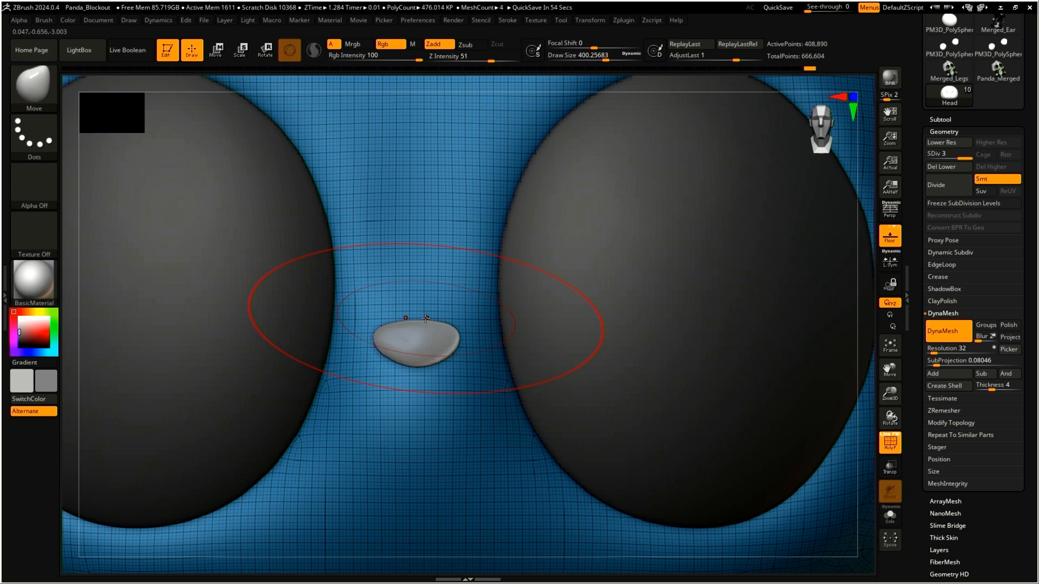
key(b)
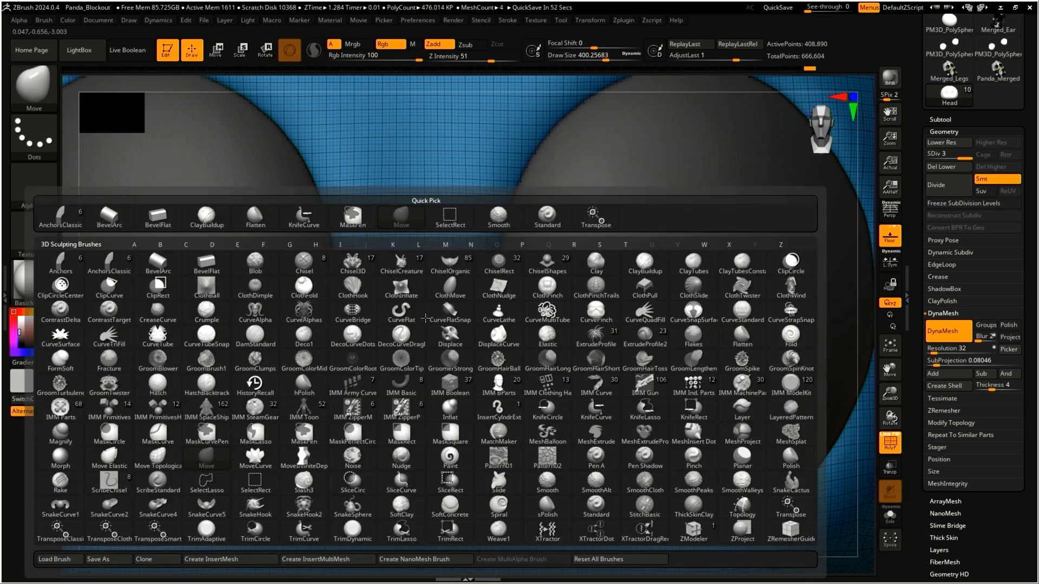
key(d)
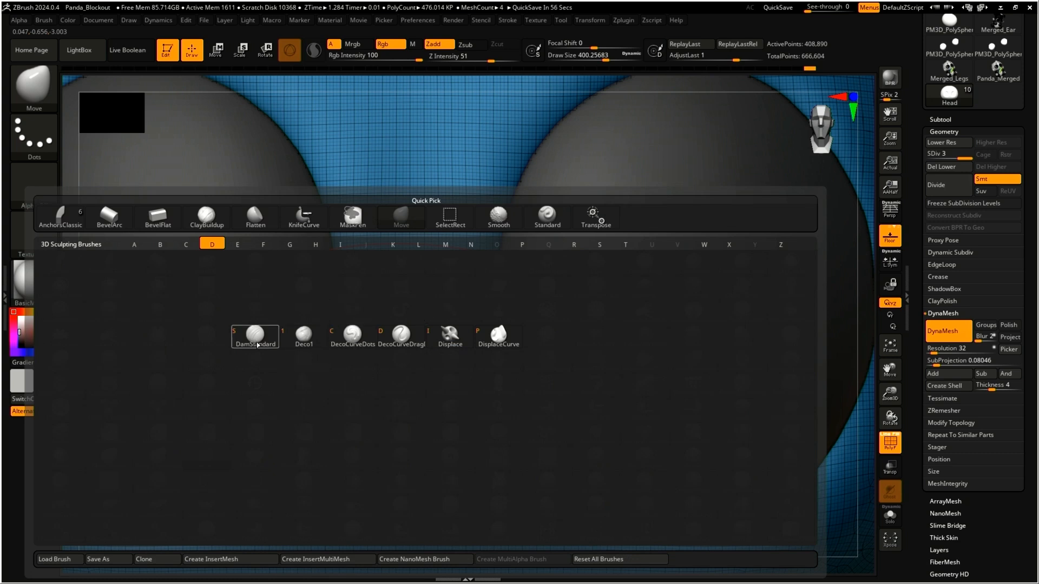
key(s)
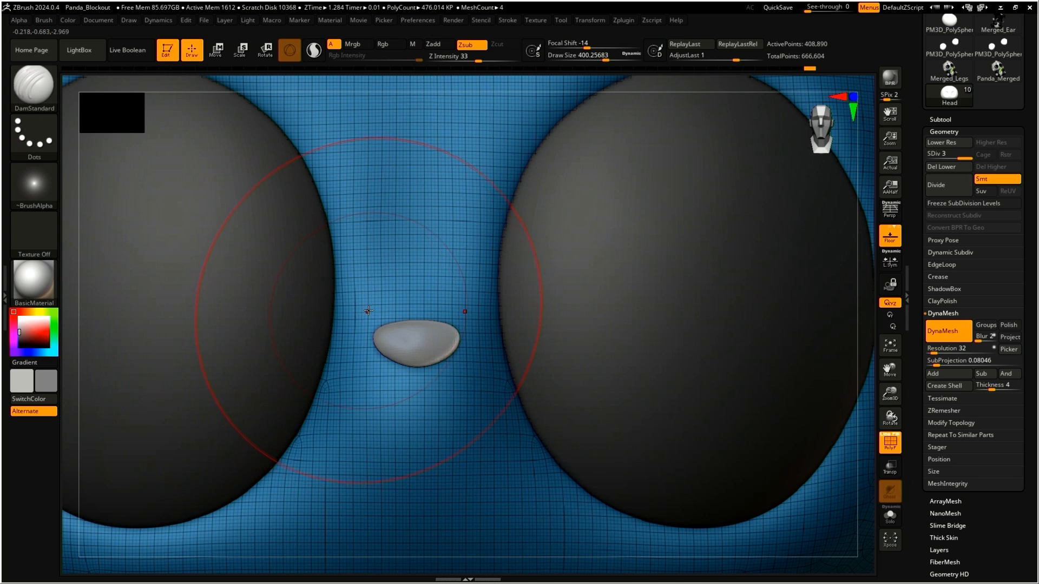
ctrl+right_drag(376, 309, 400, 311)
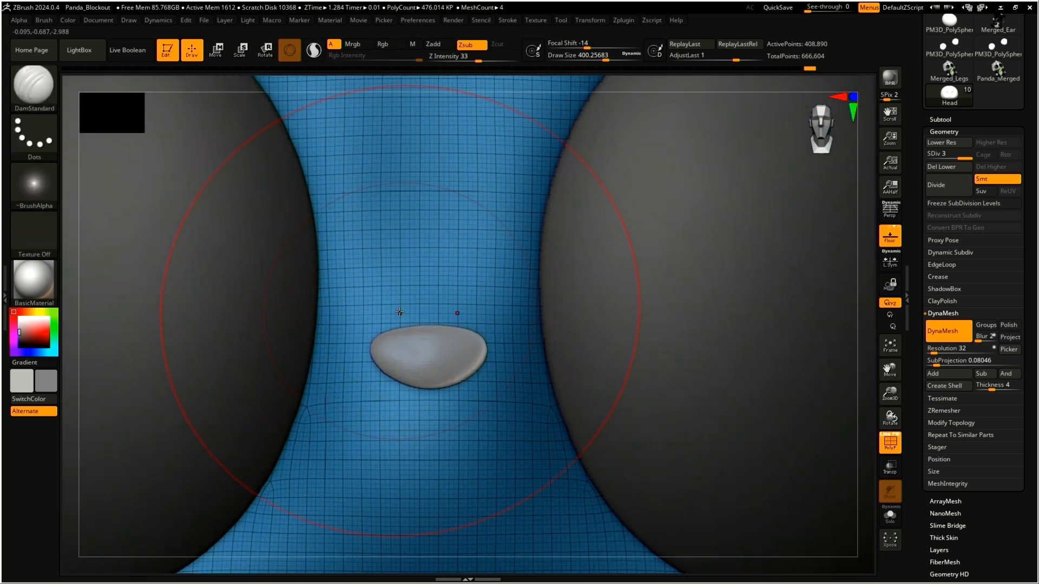
key(s)
mouse_move(409, 309)
mouse_down()
mouse_move(351, 319)
mouse_move(474, 314)
mouse_up()
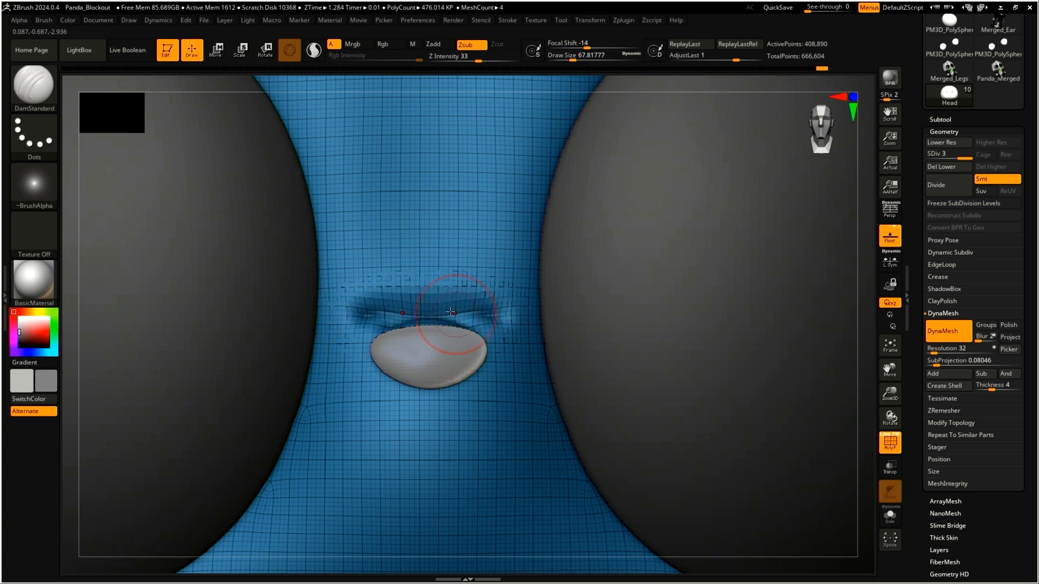
key(ctrl+z)
mouse_move(381, 309)
mouse_down()
mouse_move(433, 299)
mouse_move(414, 295)
mouse_up()
Smooth the crease above the nose and soften its ends beside the nose
right_drag(397, 303, 374, 284)
key(shift)
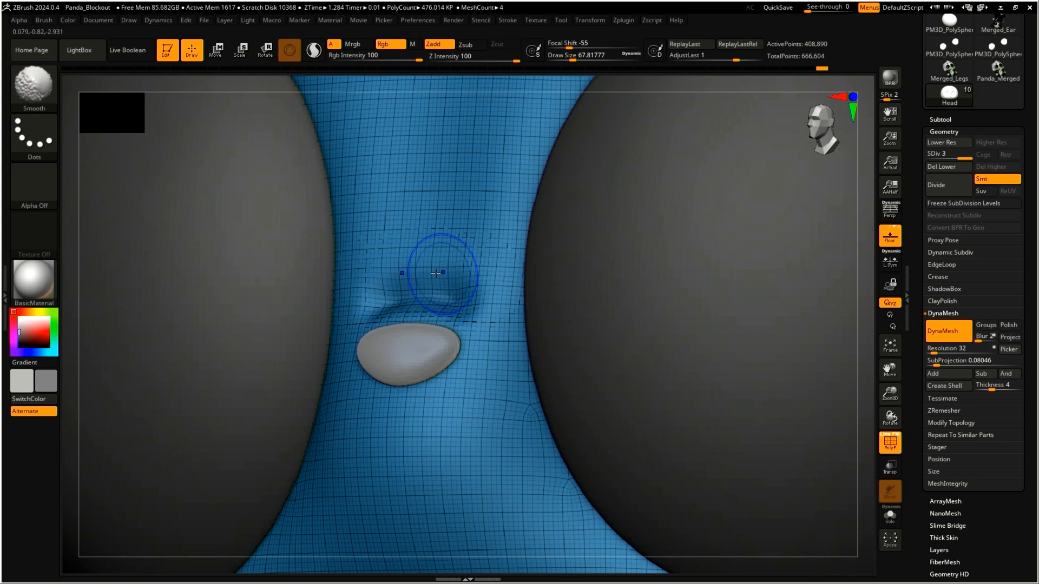
shift+drag(478, 312, 433, 306)
mouse_move(409, 301)
right_down()
mouse_move(358, 296)
mouse_move(401, 295)
right_up()
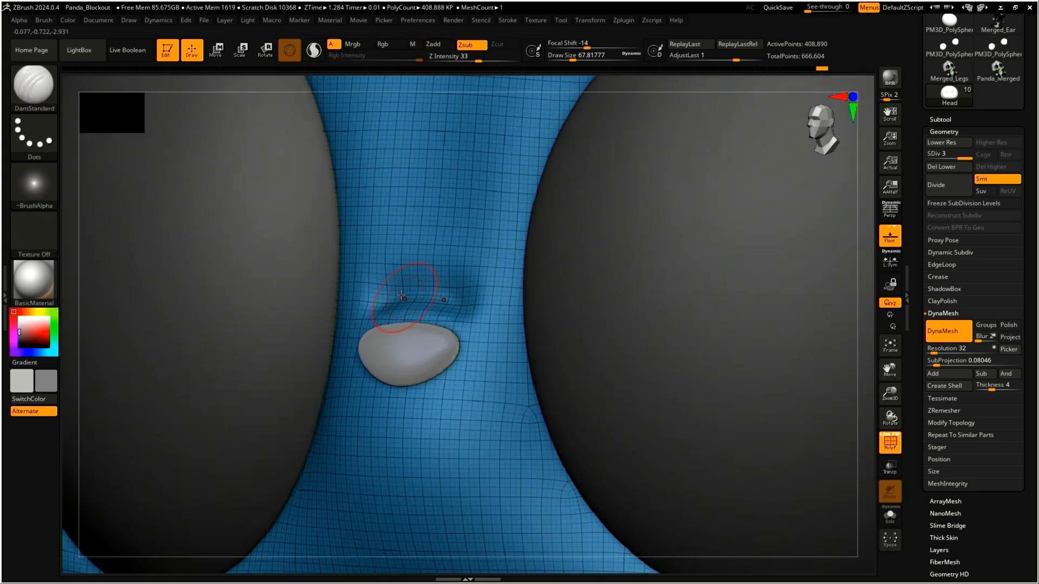
key(shift)
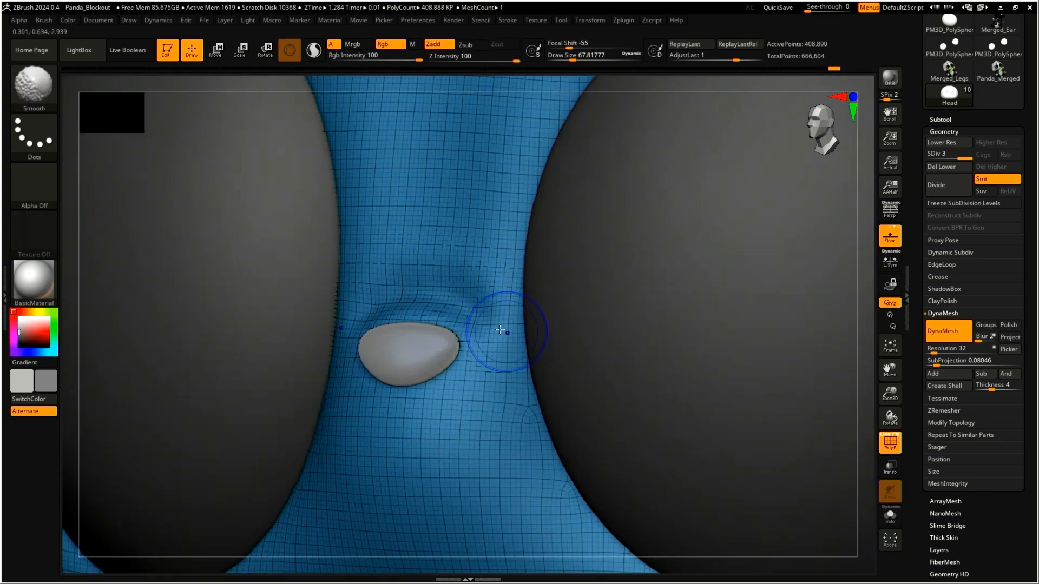
shift+drag(499, 329, 485, 354)
Try to carve and smooth another crease higher up on the bridge between the eyes, and undo the last strokes
right_drag(429, 240, 460, 236)
drag(353, 224, 428, 204)
mouse_move(422, 212)
right_down()
mouse_move(358, 218)
mouse_move(403, 210)
mouse_move(403, 228)
mouse_move(399, 218)
right_up()
shift+drag(397, 212, 475, 220)
key(ctrl+z)
key(ctrl+z)
key(ctrl+z)
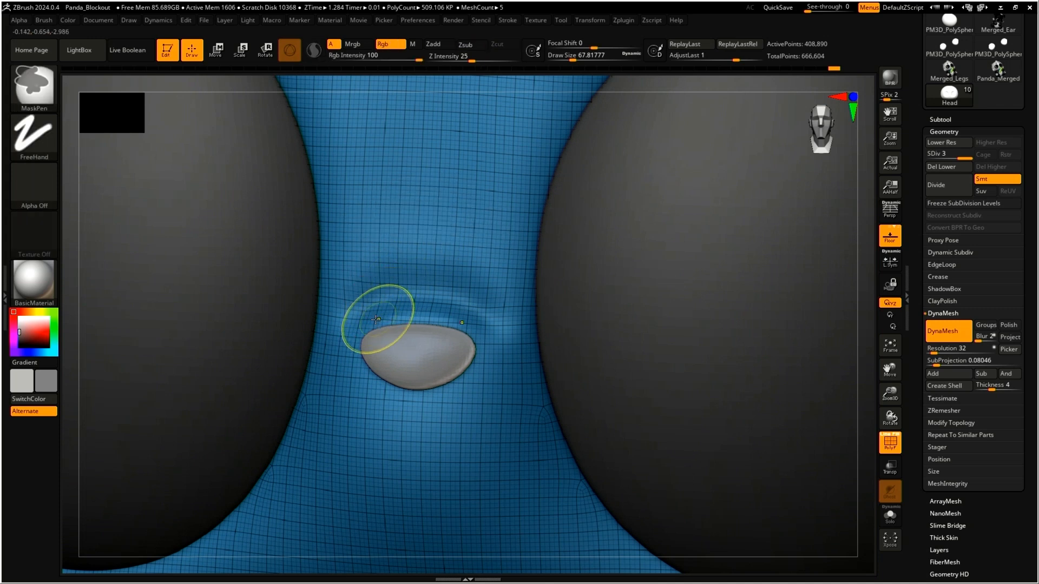
key(ctrl+z)
key(ctrl+z)
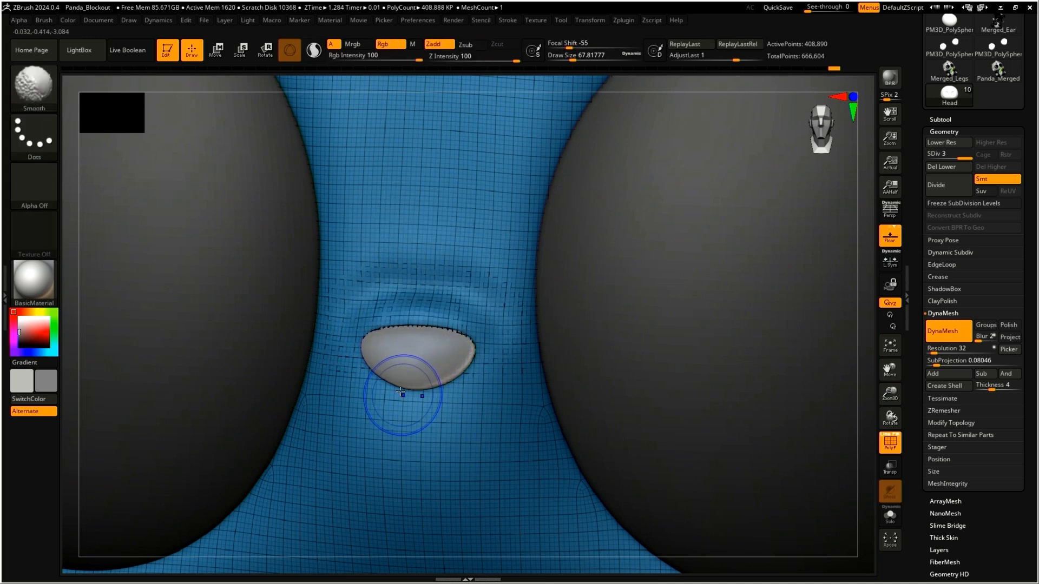
Reshape the surface around the nose with the Move brush at a draw size of about 124 and smooth it
right_drag(414, 349, 398, 339)
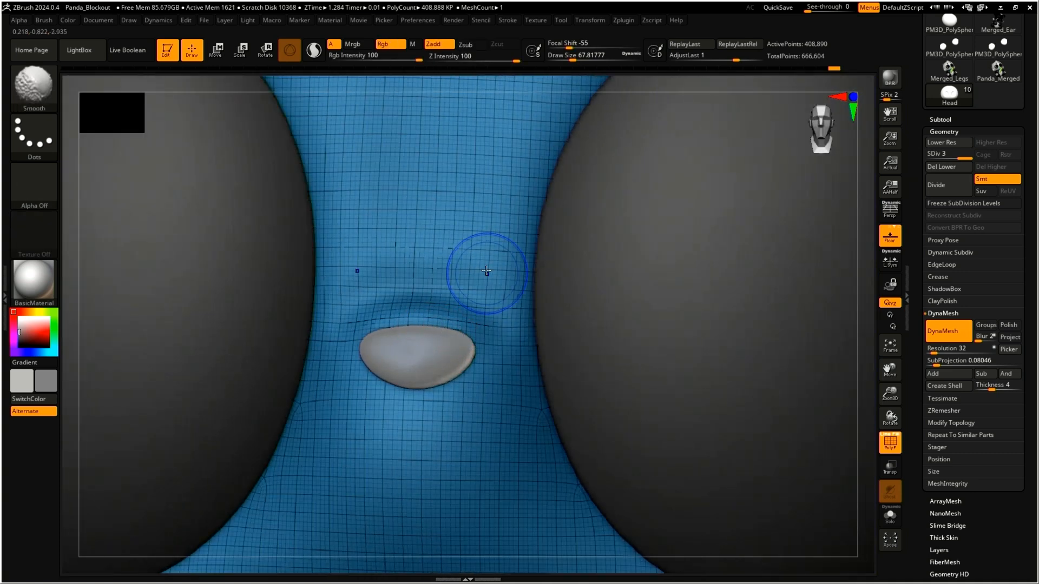
mouse_move(406, 327)
right_down()
mouse_move(342, 374)
mouse_move(395, 344)
right_up()
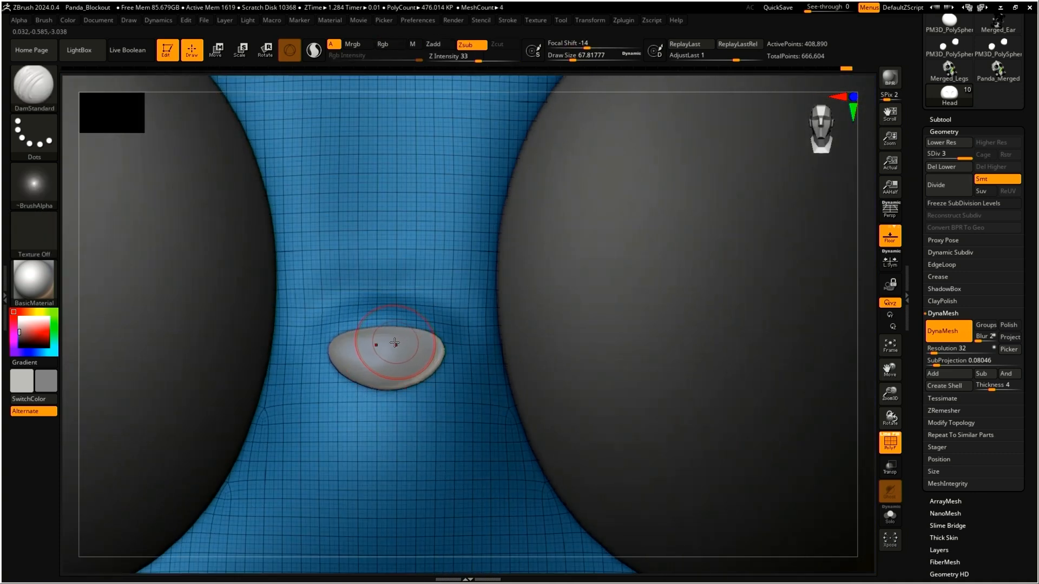
key(b)
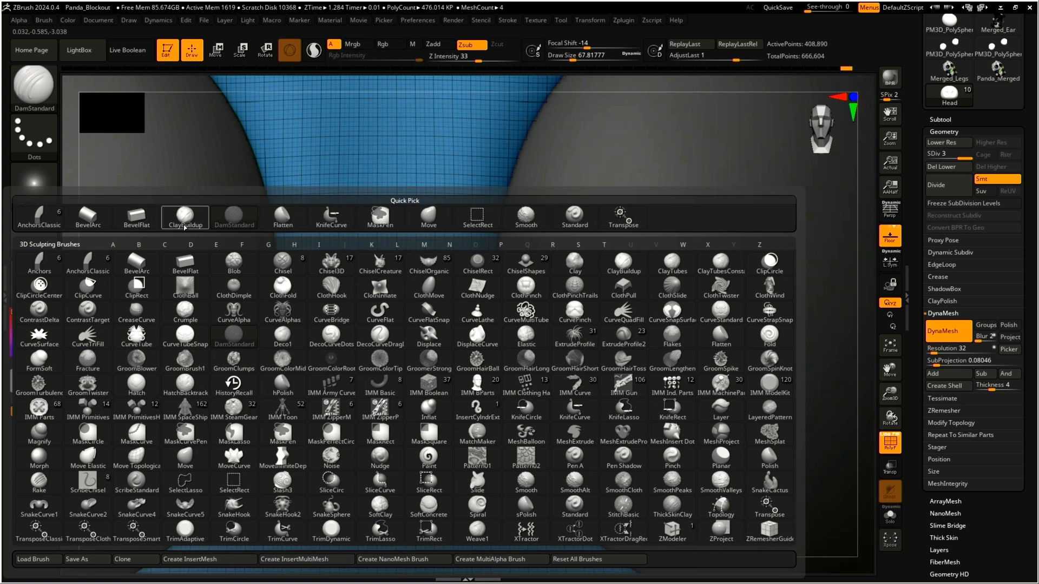
click(428, 220)
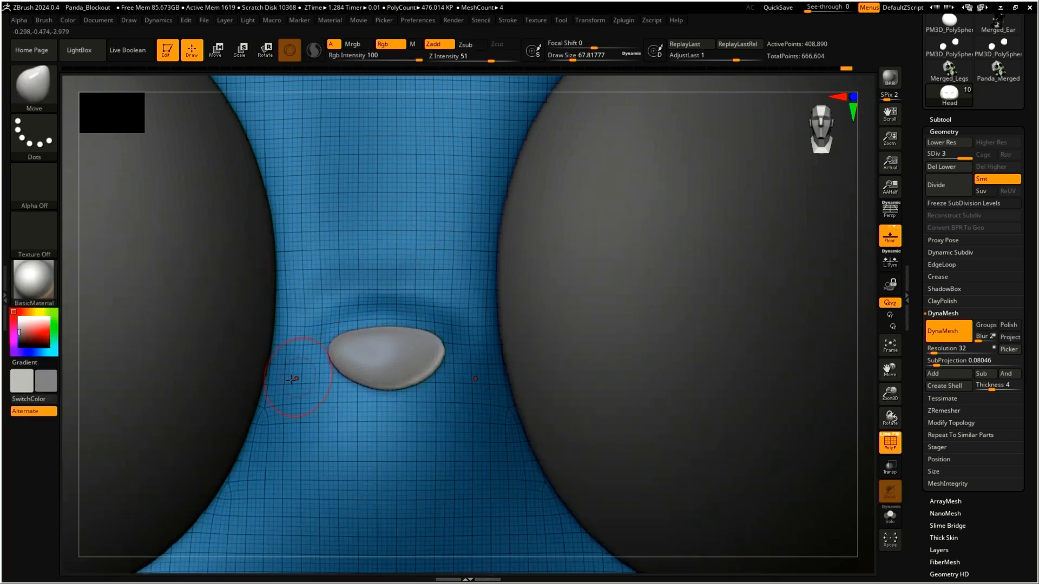
key(s)
drag(303, 359, 378, 357)
key(shift)
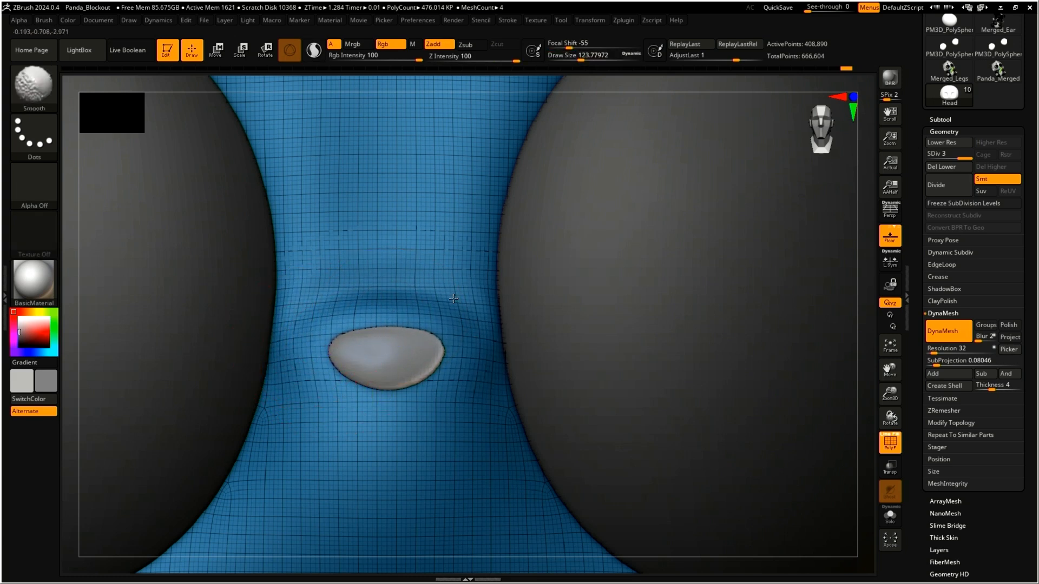
shift+drag(417, 338, 399, 366)
Make the Arms subtool active and lower it to subdivision level 1
mouse_move(403, 373)
ctrl+right_down()
mouse_move(541, 414)
mouse_move(451, 433)
mouse_move(472, 361)
ctrl+right_up()
right_drag(473, 361, 362, 379)
mouse_move(512, 396)
ctrl+right_down()
mouse_move(542, 382)
mouse_move(551, 403)
mouse_move(512, 408)
mouse_move(508, 342)
mouse_move(461, 391)
mouse_move(436, 394)
mouse_move(580, 409)
mouse_move(571, 412)
ctrl+right_up()
alt+right_drag(521, 367, 466, 186)
mouse_move(454, 323)
ctrl+right_down()
mouse_move(498, 313)
mouse_move(484, 363)
mouse_move(476, 241)
mouse_move(496, 267)
ctrl+right_up()
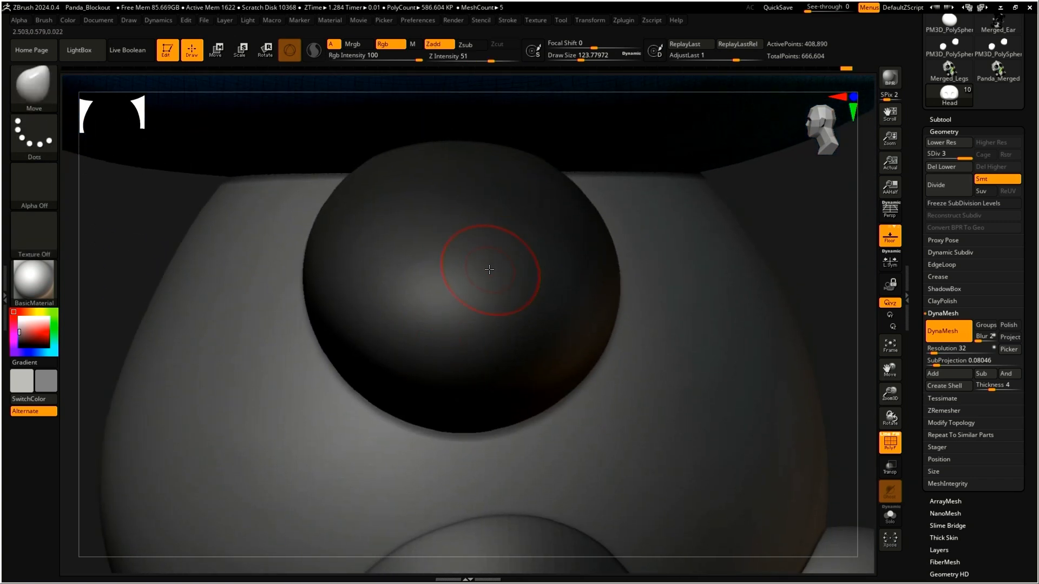
alt+click(492, 311)
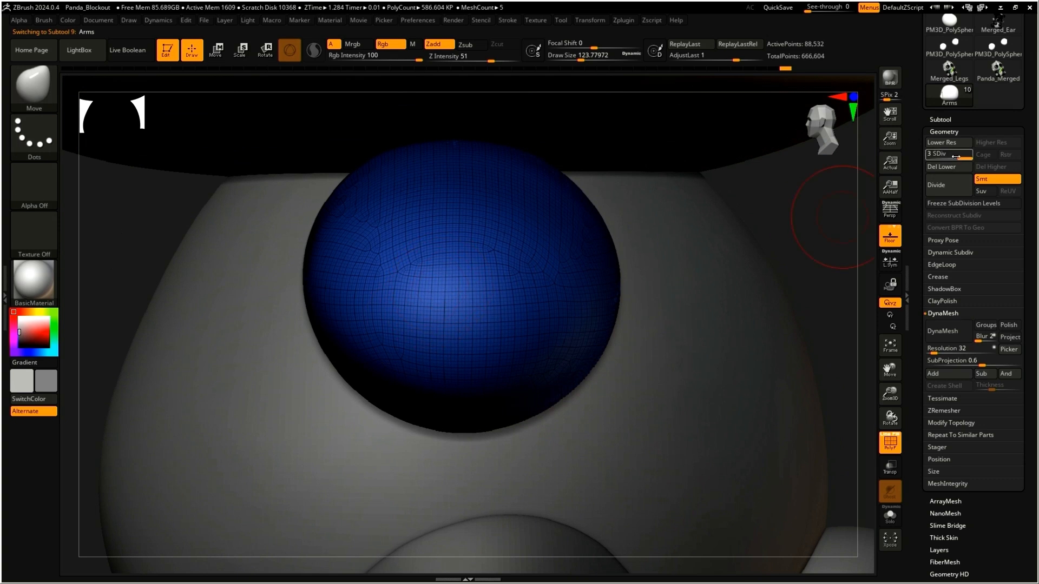
drag(958, 160, 926, 156)
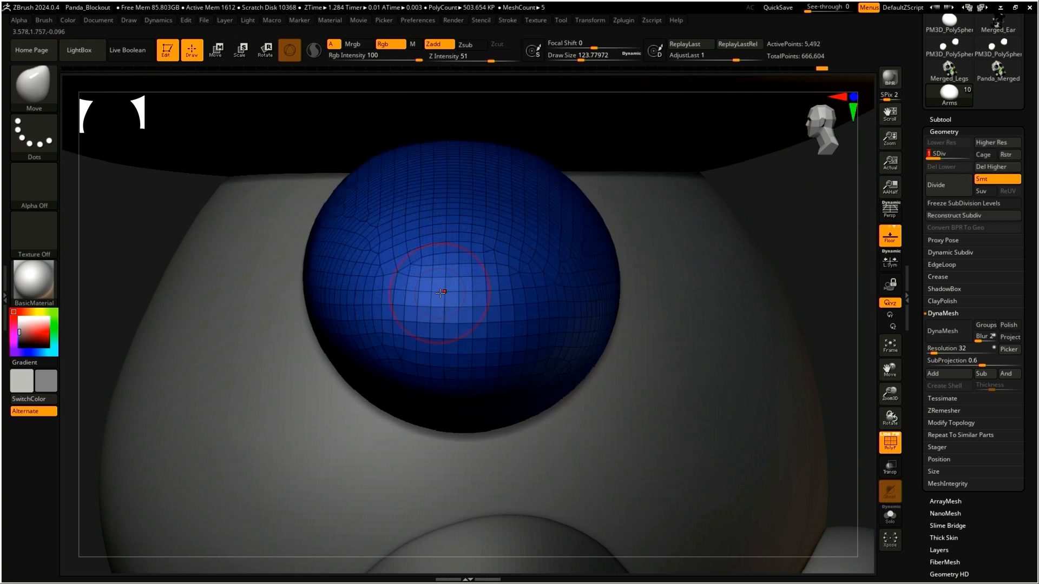
Enlarge the Move brush to a draw size of about 338 and activate X and Z symmetry for the arms
key(space)
drag(443, 305, 463, 305)
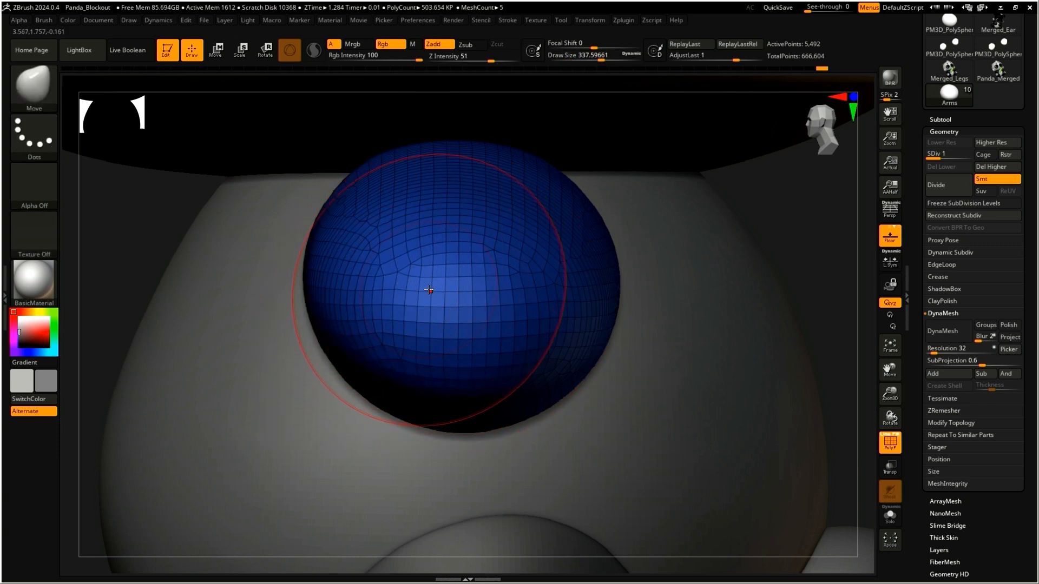
click(598, 18)
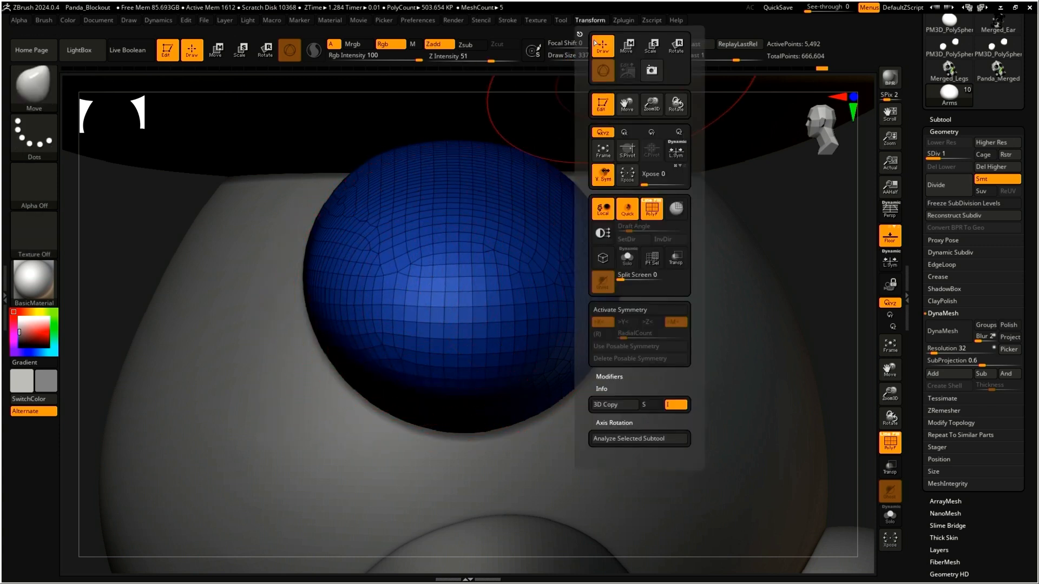
mouse_move(543, 21)
mouse_move(586, 24)
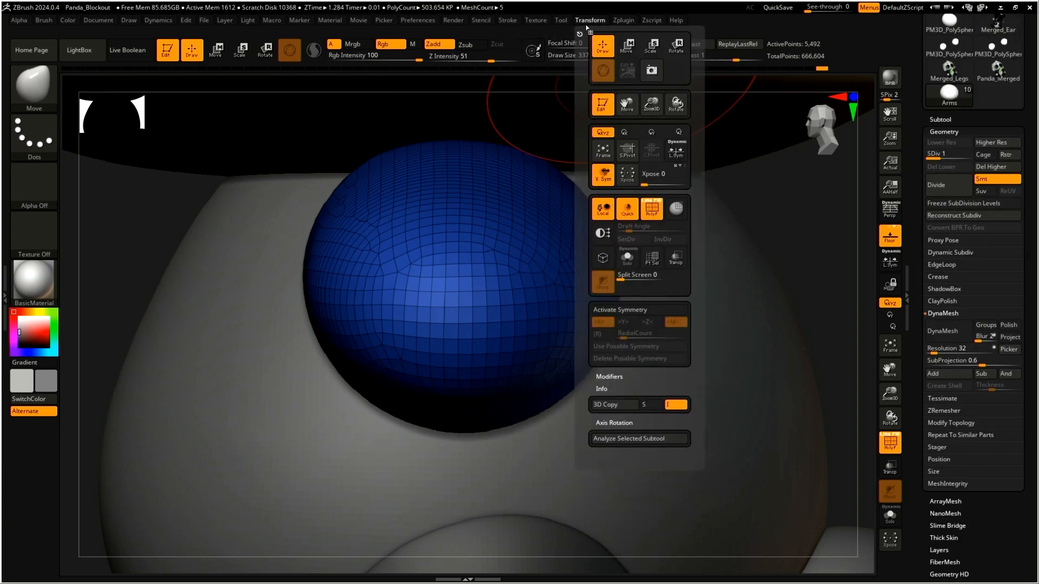
click(621, 310)
click(599, 321)
click(650, 322)
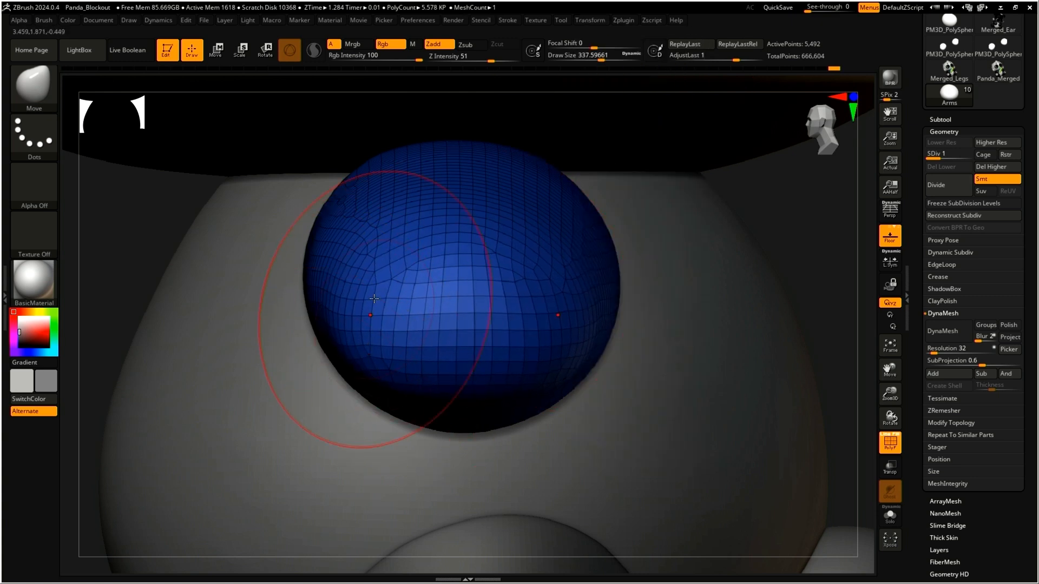
key(shift)
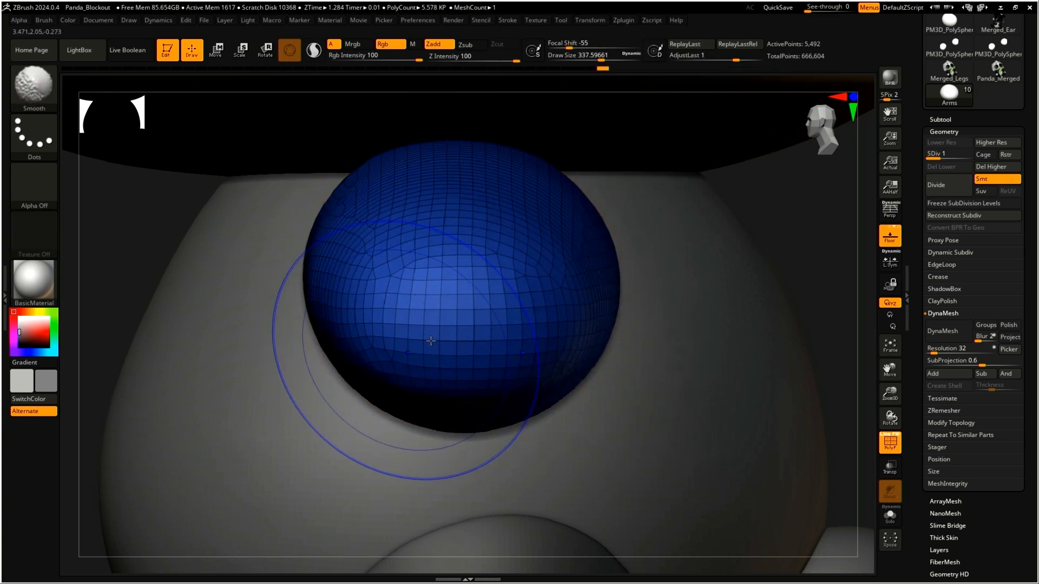
Raise the arms to subdivision level 3, then carve and smooth creases outlining three fingers with DamStandard at a draw size of about 83
click(970, 158)
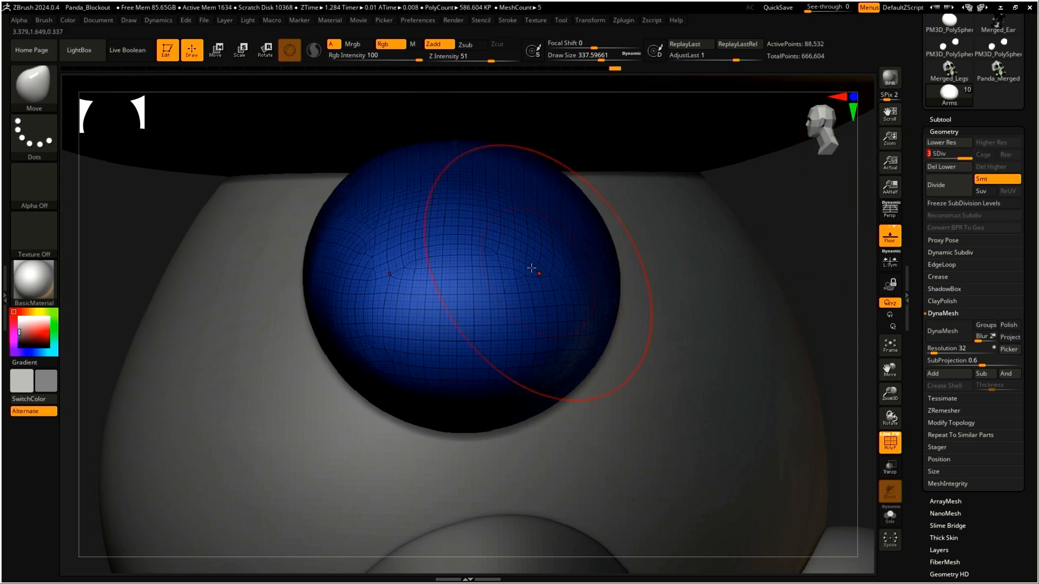
key(b)
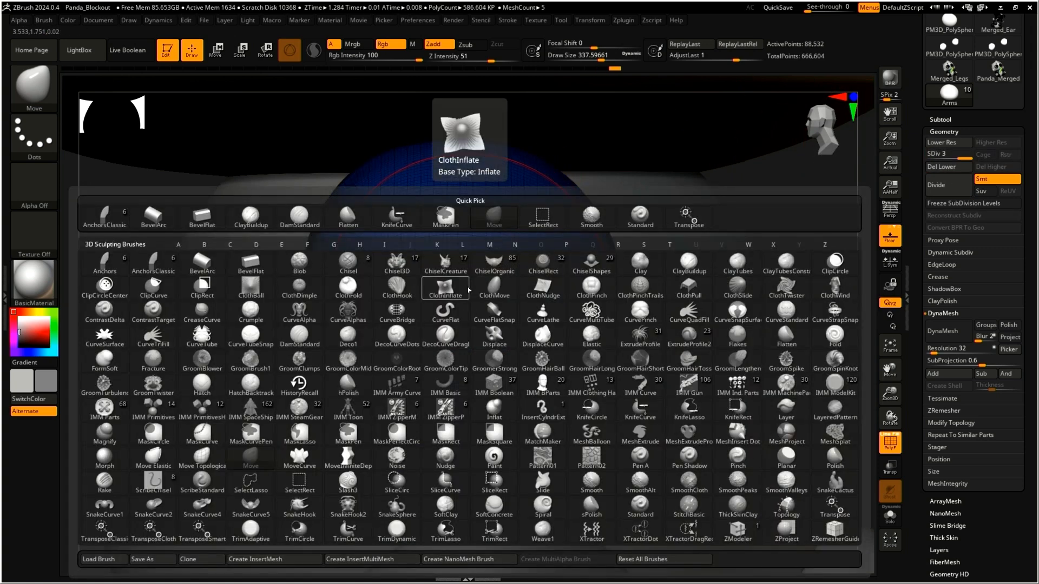
key(m)
key(v)
key(b)
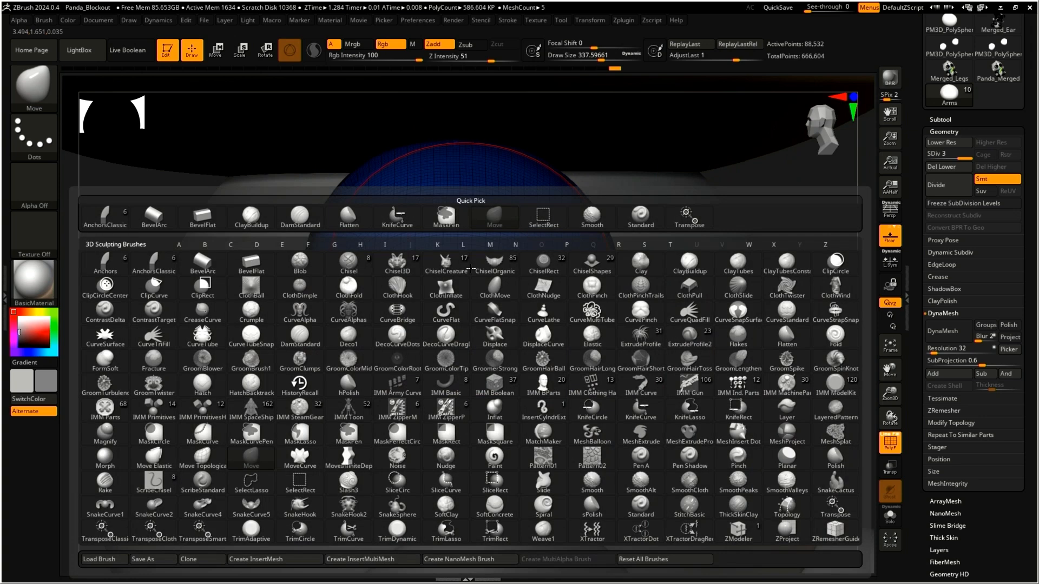
click(299, 216)
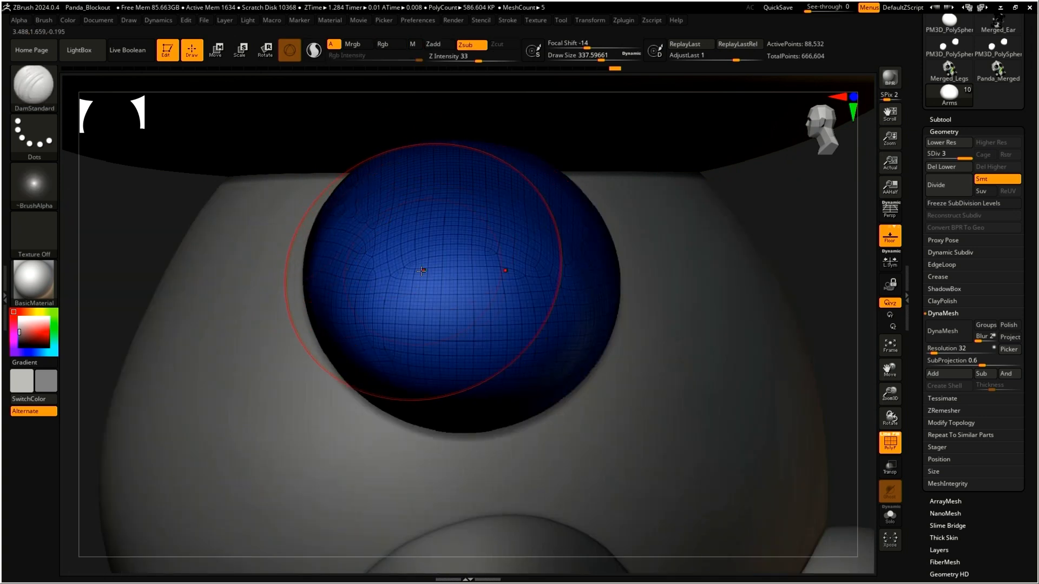
key(s)
drag(422, 271, 396, 271)
mouse_move(411, 230)
mouse_down()
mouse_move(411, 353)
mouse_move(455, 374)
mouse_move(349, 354)
mouse_up()
shift+drag(385, 330, 420, 211)
shift+drag(469, 405, 434, 399)
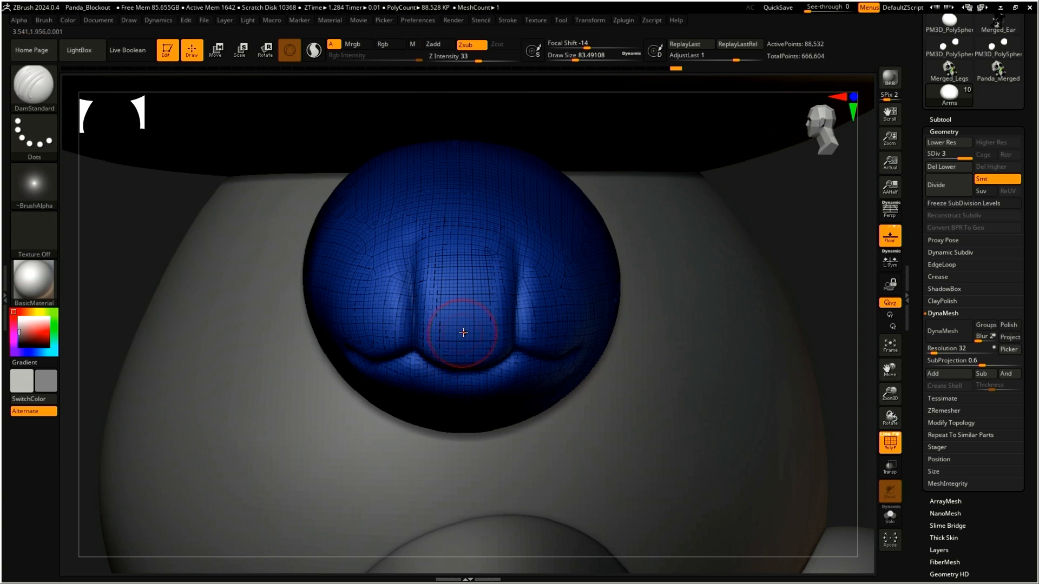
Build up the volume of the fingers at the end of the arm with the ClayBuildup brush
key(b)
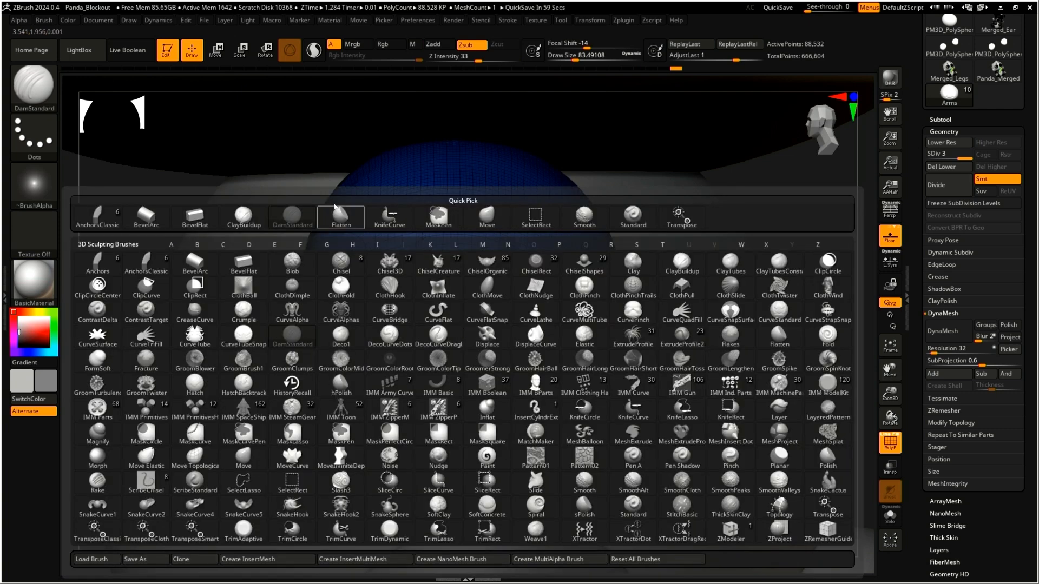
click(238, 220)
mouse_move(359, 290)
mouse_down()
mouse_move(337, 286)
mouse_move(394, 311)
mouse_move(347, 335)
mouse_up()
mouse_move(416, 238)
mouse_down()
mouse_move(458, 347)
mouse_move(464, 241)
mouse_move(555, 254)
mouse_up()
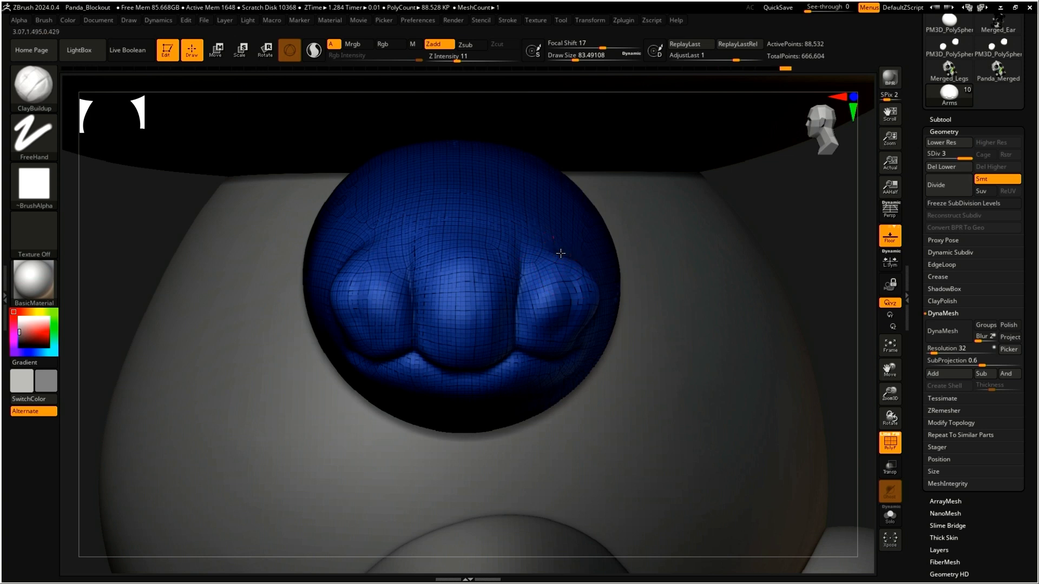
Smooth the built-up fingers, blending their outer edges and tips into the paw
shift+drag(585, 286, 593, 276)
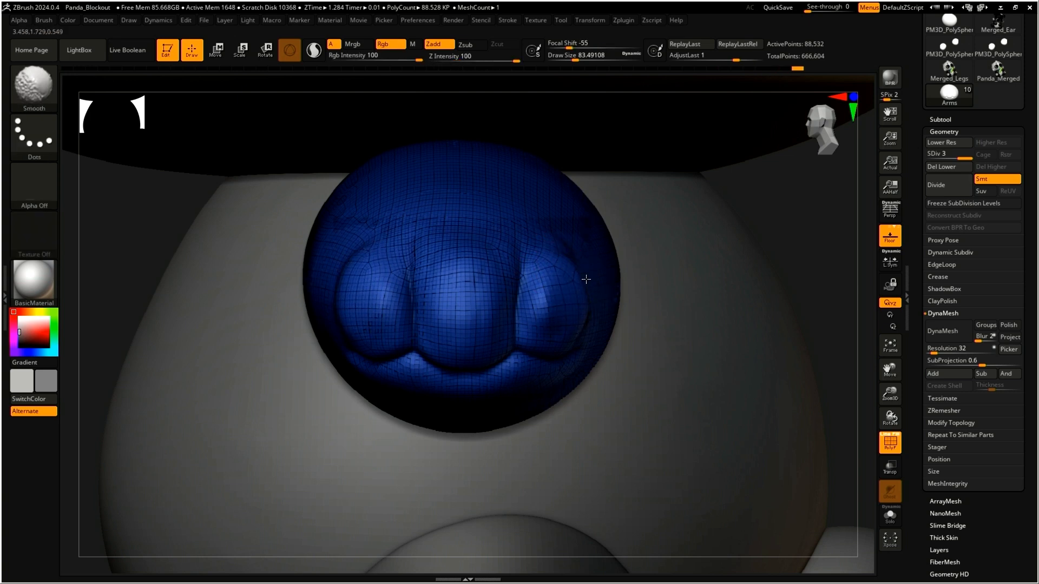
shift+drag(572, 334, 540, 246)
right_drag(467, 242, 551, 250)
mouse_move(398, 303)
shift+mouse_down()
mouse_move(394, 338)
mouse_move(399, 319)
shift+mouse_up()
right_drag(419, 306, 346, 298)
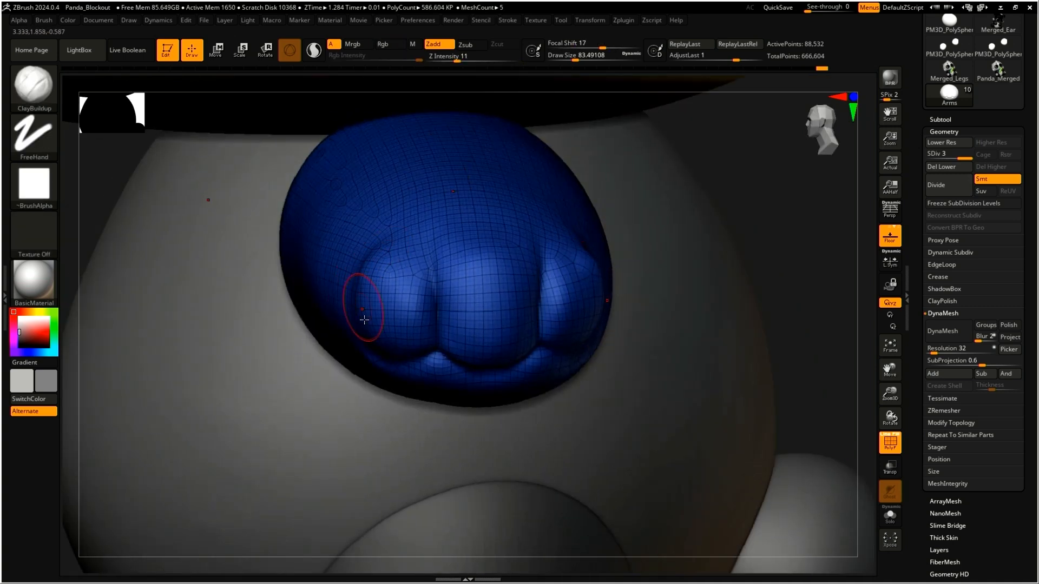
key(shift)
shift+drag(381, 348, 391, 395)
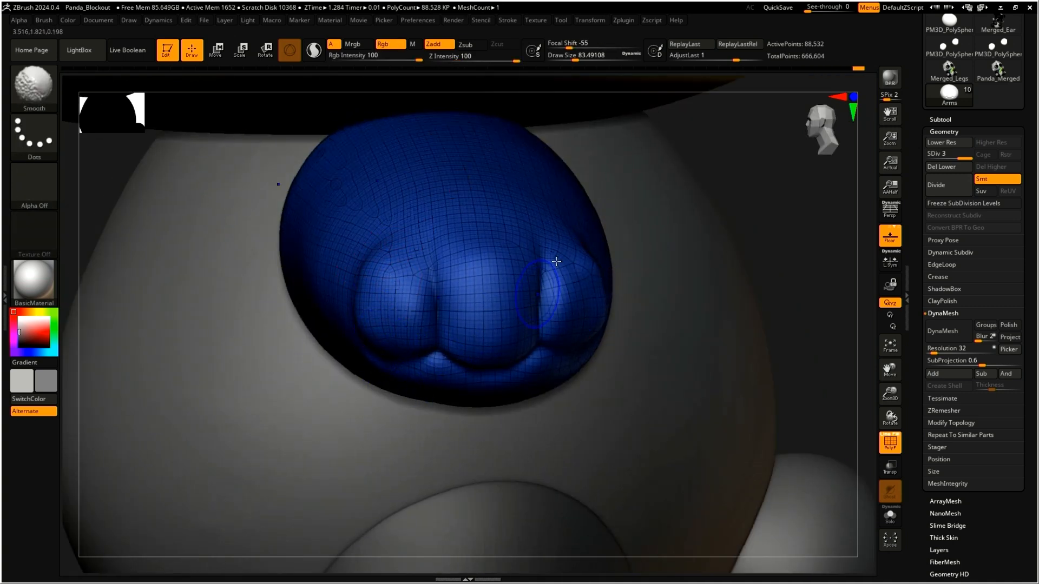
shift+drag(592, 280, 594, 330)
Lower the arms to subdivision level 1 and smooth the underside of the paw at a draw size of about 268
mouse_move(506, 290)
right_down()
mouse_move(547, 278)
mouse_move(537, 296)
mouse_move(463, 329)
right_up()
key(b)
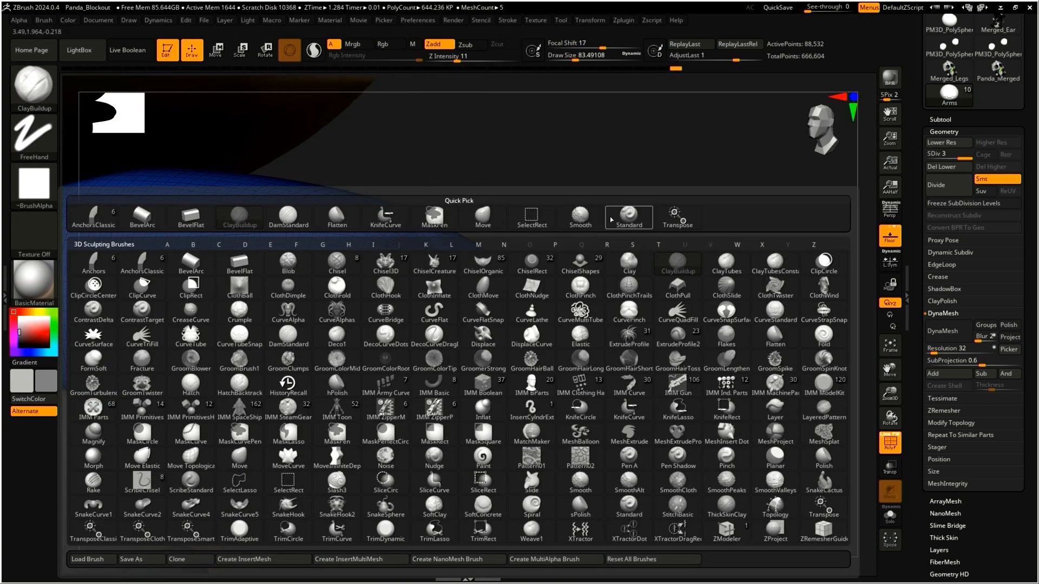
click(483, 216)
key(s)
drag(405, 403, 444, 403)
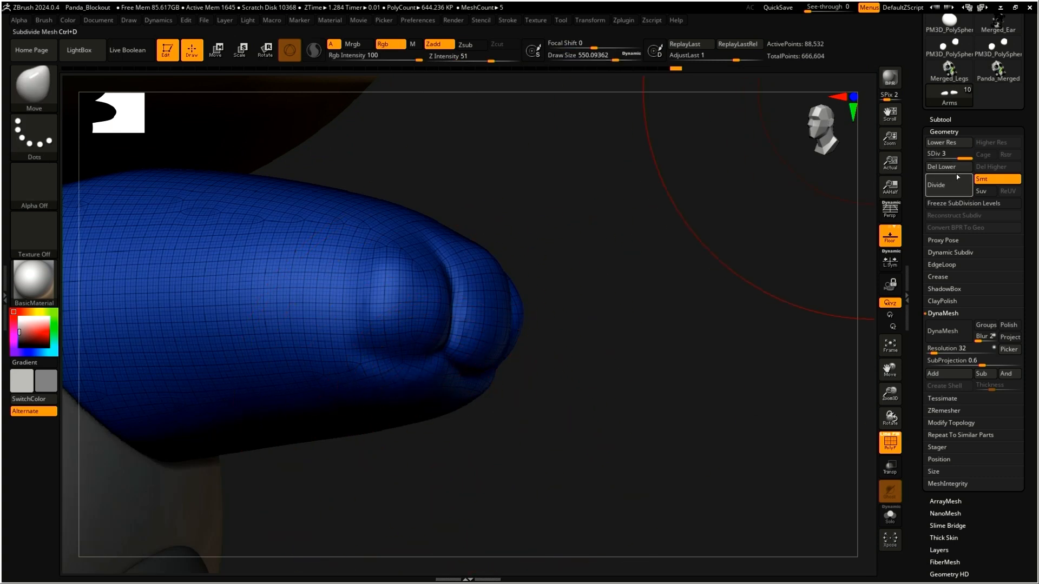
drag(930, 154, 926, 155)
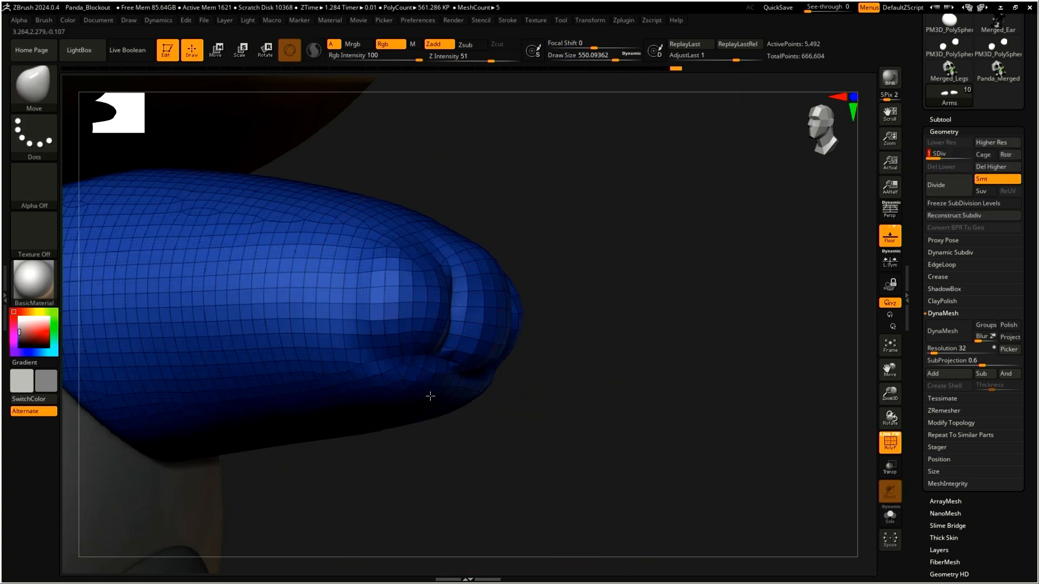
key(s)
drag(399, 401, 378, 403)
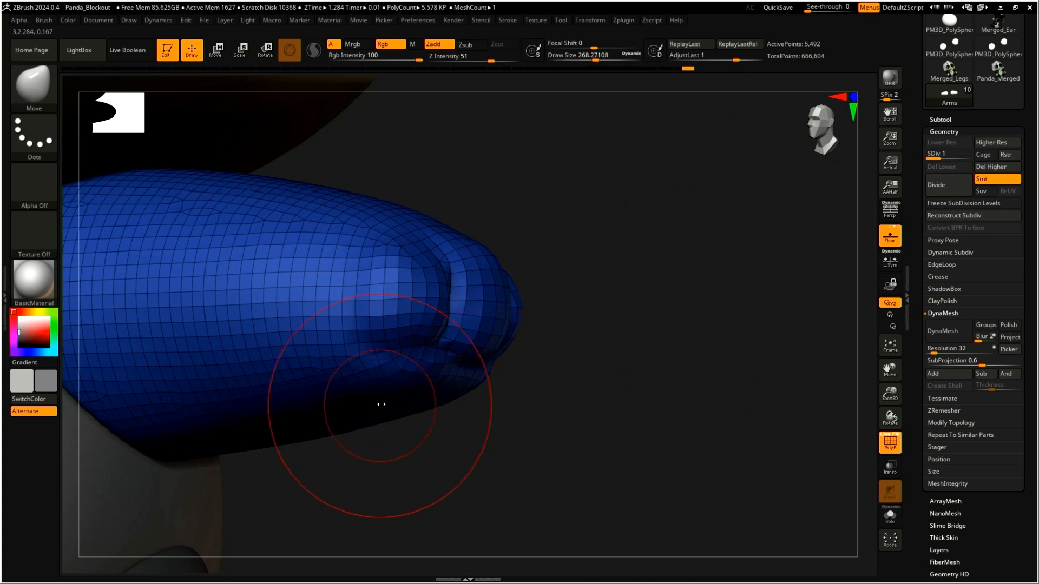
key(shift)
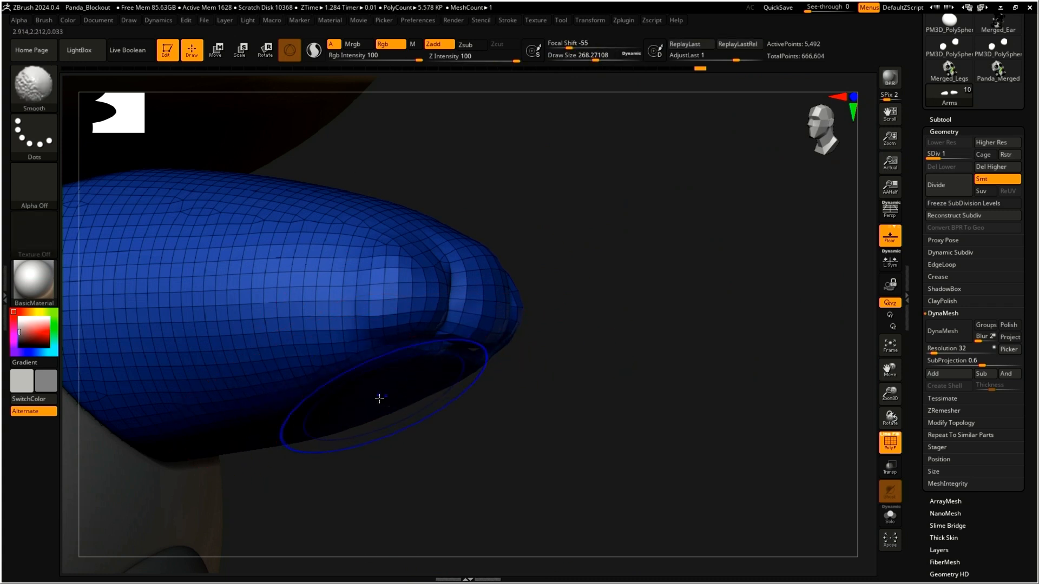
shift+drag(384, 410, 276, 397)
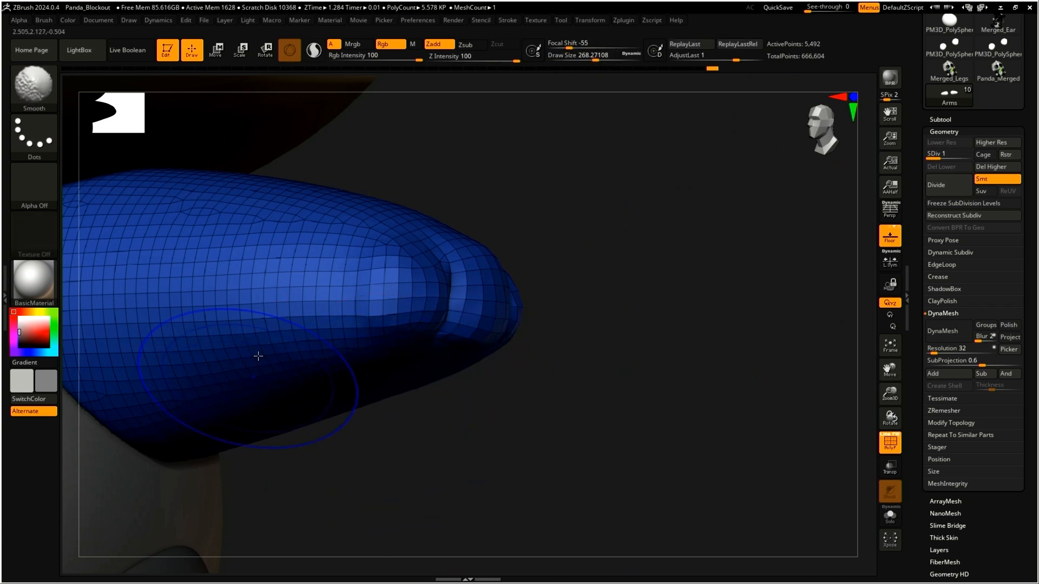
Return the arms to subdivision level 3 and smooth the lower edge and creases of the fingers
right_drag(232, 447, 487, 379)
drag(942, 164, 974, 164)
right_drag(649, 303, 575, 186)
key(shift)
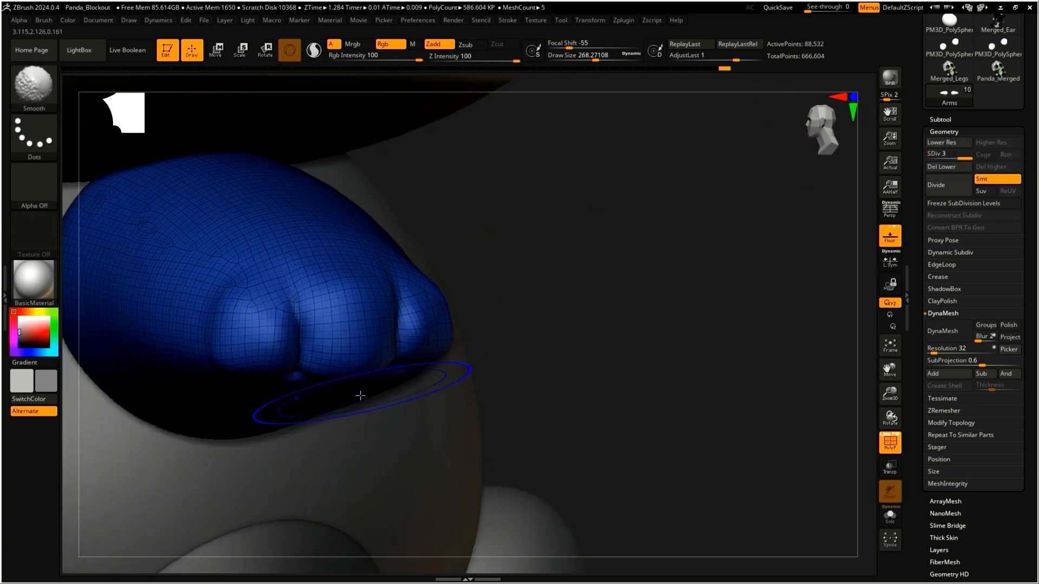
mouse_move(357, 375)
shift+mouse_down()
mouse_move(358, 275)
mouse_move(302, 404)
mouse_move(274, 415)
mouse_move(222, 361)
mouse_move(204, 367)
mouse_move(225, 382)
shift+mouse_up()
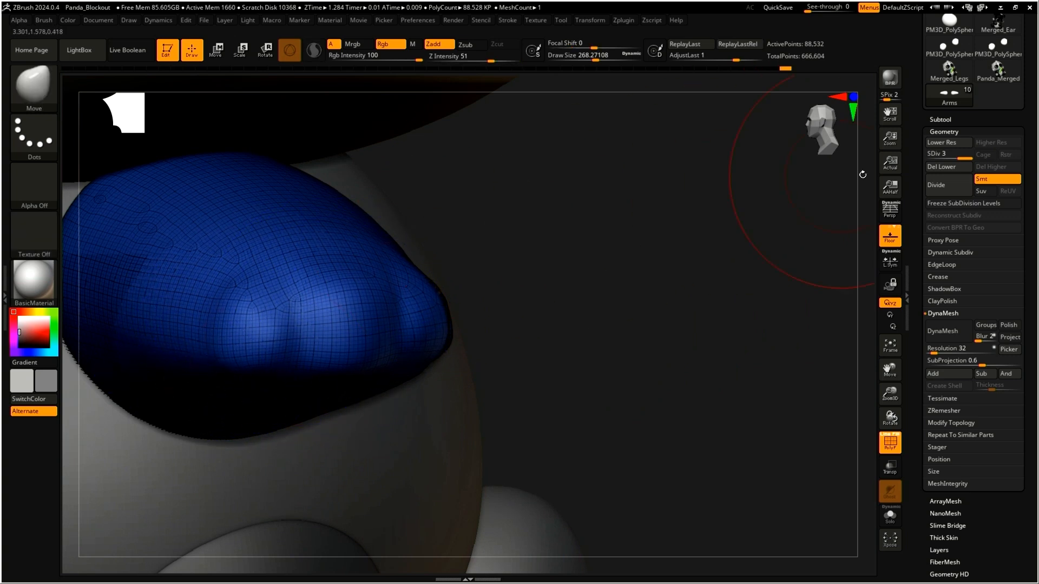
key(shift)
Switch to the DamStandard brush, try a crease between the fingers, and undo it
mouse_move(328, 393)
right_down()
mouse_move(296, 336)
mouse_move(378, 292)
right_up()
key(b)
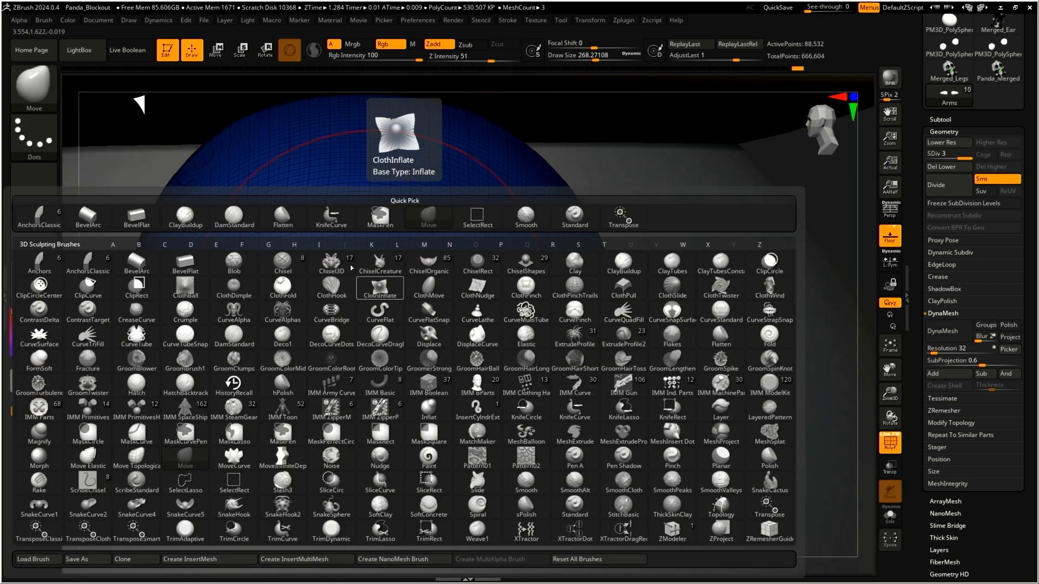
click(234, 219)
key(s)
drag(312, 300, 302, 301)
drag(316, 264, 318, 387)
key(ctrl)
key(ctrl+z)
Reduce DamStandard to a draw size of about 37 and carve slanted creases between the fingers, undoing a straight attempt
key(s)
drag(310, 298, 293, 298)
drag(311, 262, 308, 413)
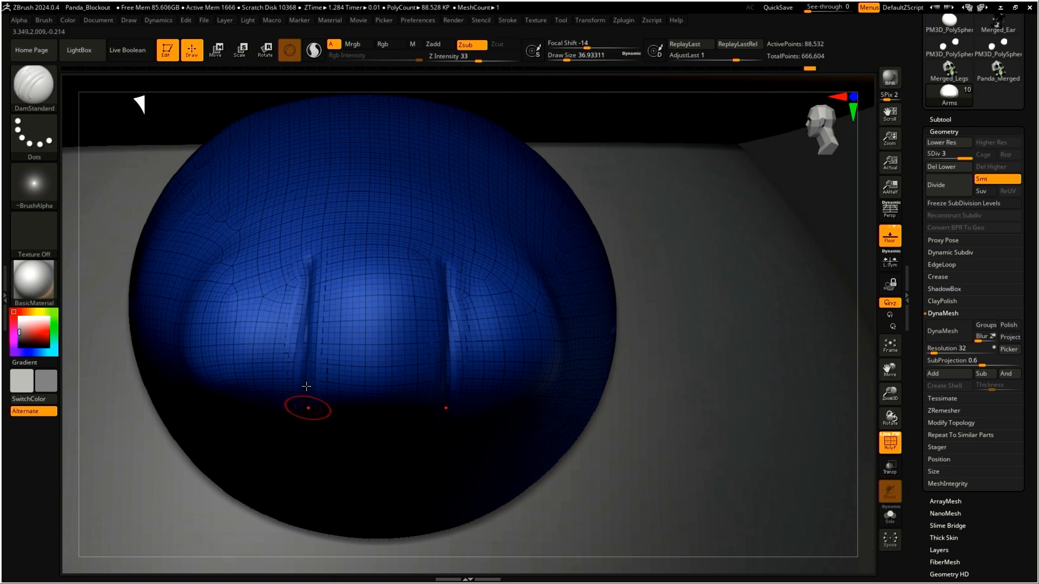
key(ctrl+z)
drag(319, 270, 288, 389)
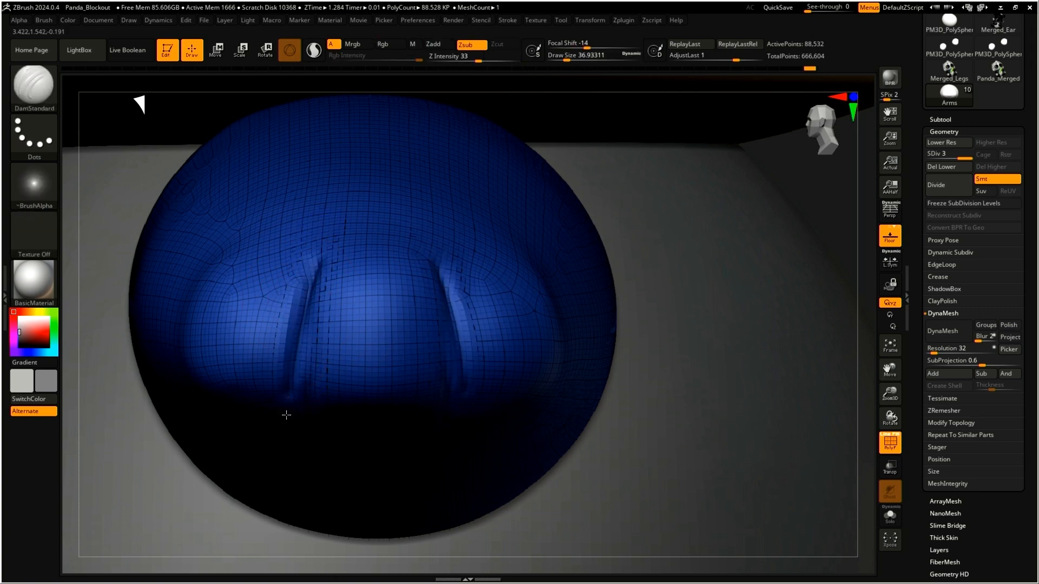
drag(312, 311, 301, 390)
Examine the finger creases, the arm and the rounded feet from below
mouse_move(302, 391)
shift+right_down()
mouse_move(310, 424)
mouse_move(287, 331)
mouse_move(535, 297)
shift+right_up()
right_drag(386, 388, 383, 275)
alt+right_drag(460, 463, 632, 394)
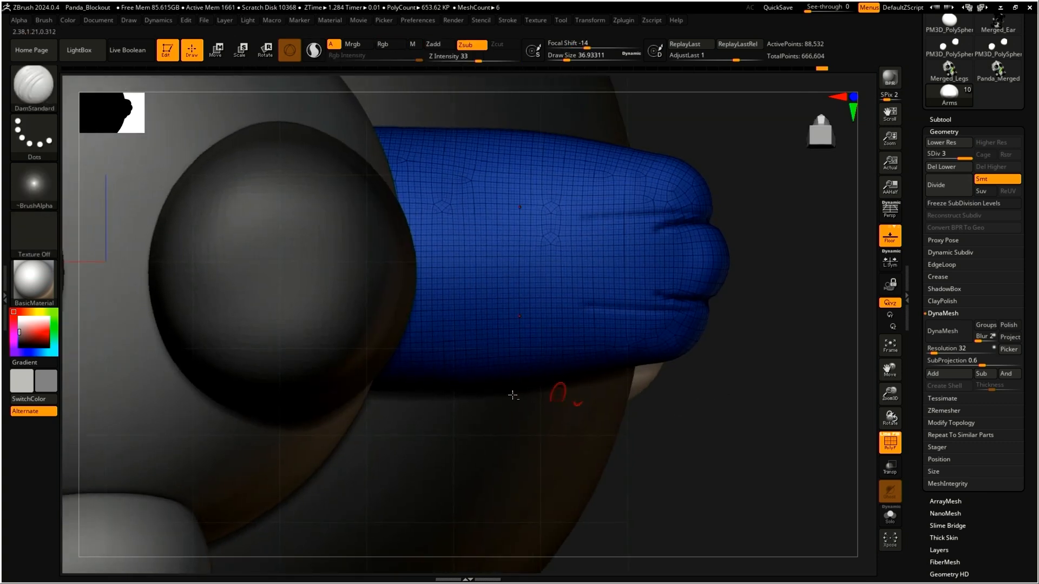
alt+right_drag(676, 466, 763, 472)
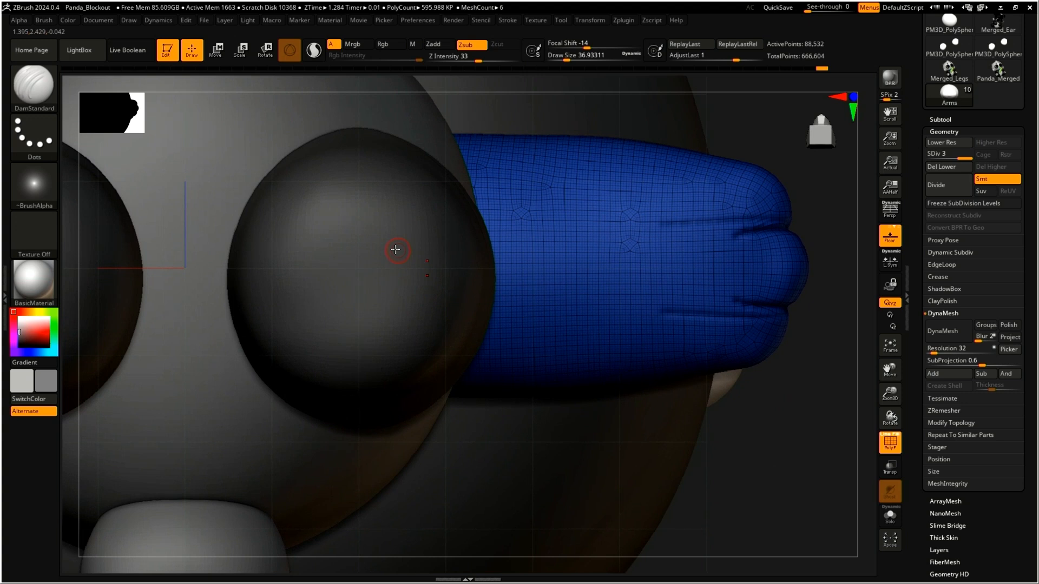
mouse_move(438, 258)
ctrl+right_down()
mouse_move(485, 289)
mouse_move(473, 260)
ctrl+right_up()
alt+right_drag(452, 294, 598, 316)
mouse_move(489, 294)
ctrl+right_down()
mouse_move(444, 254)
mouse_move(503, 342)
ctrl+right_up()
mouse_move(523, 292)
right_down()
mouse_move(490, 335)
mouse_move(498, 328)
right_up()
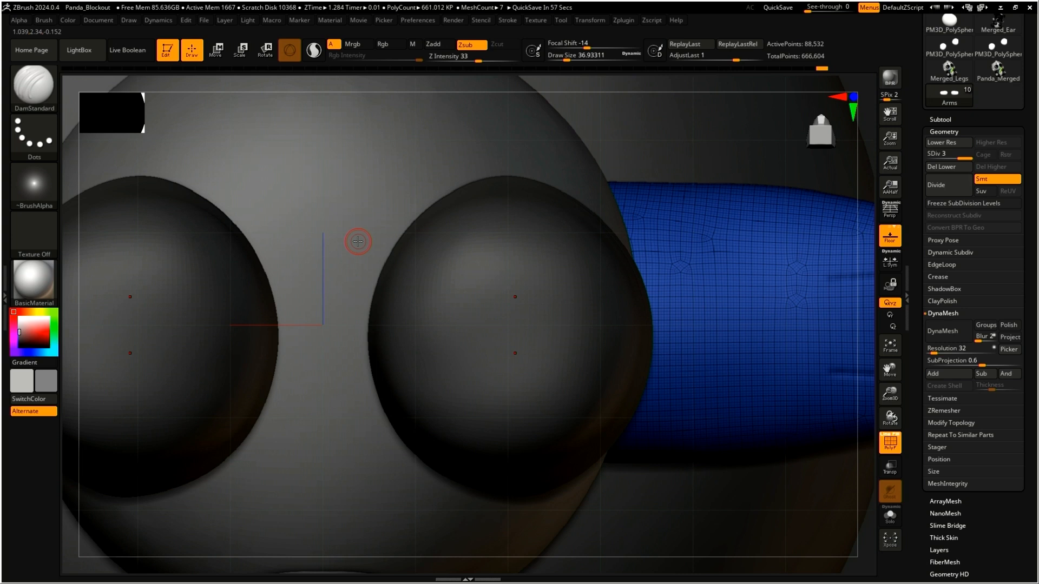
Choose the Paint brush and make the Arms1 subtool active with its wireframe displayed
key(b)
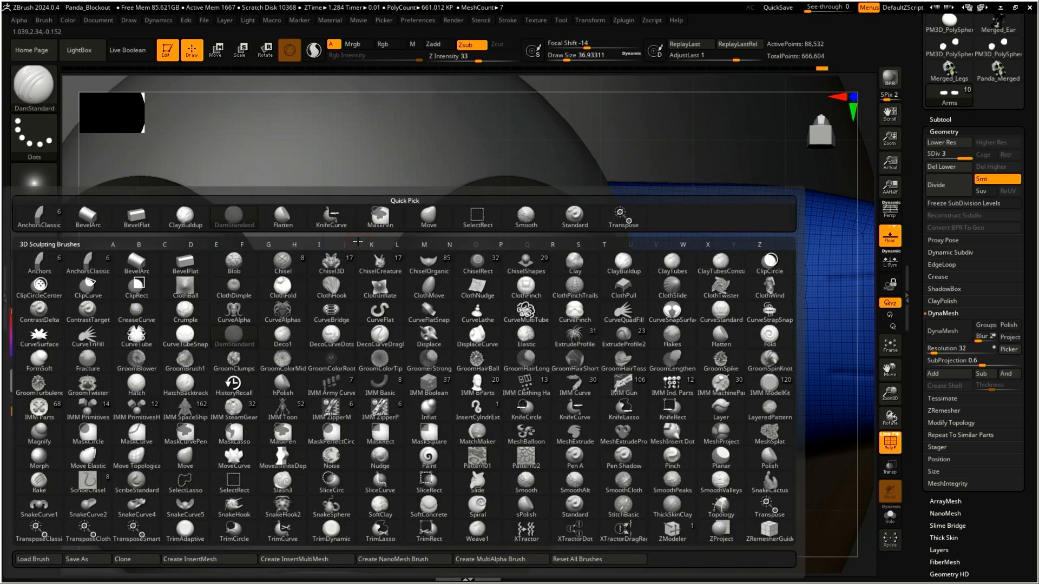
key(p)
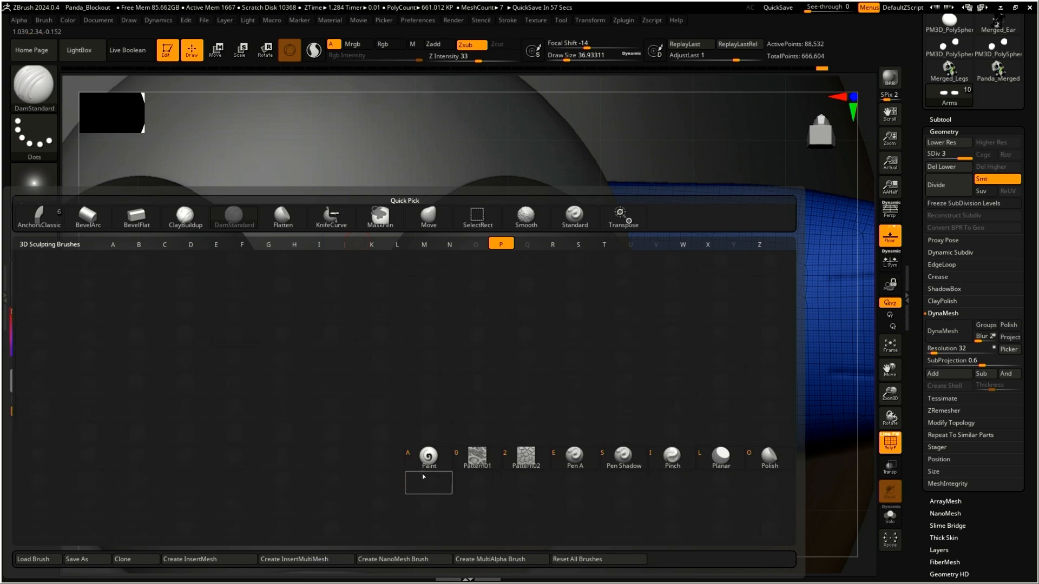
key(a)
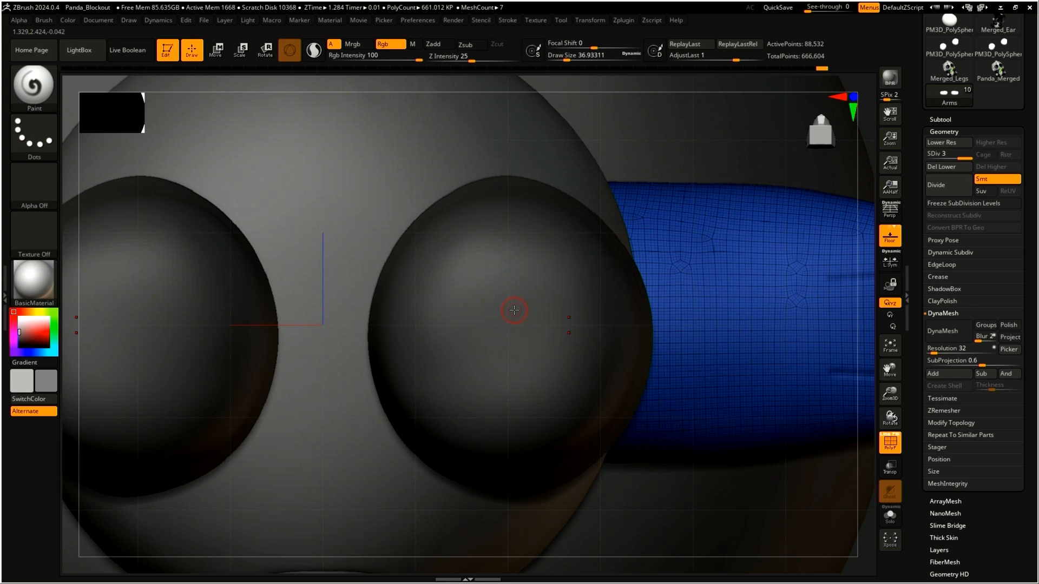
key(shift+f)
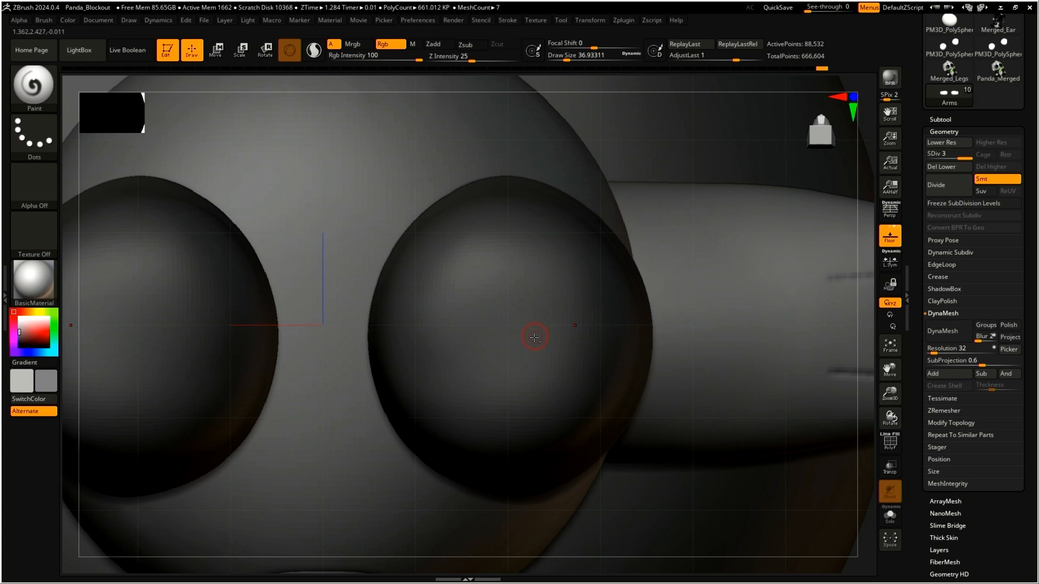
alt+click(553, 348)
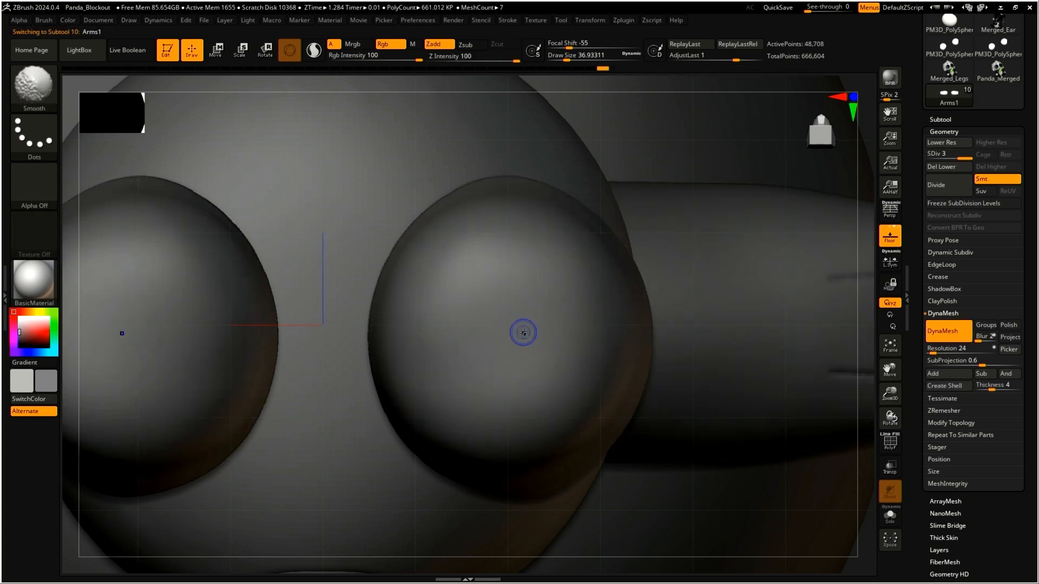
key(shift+f)
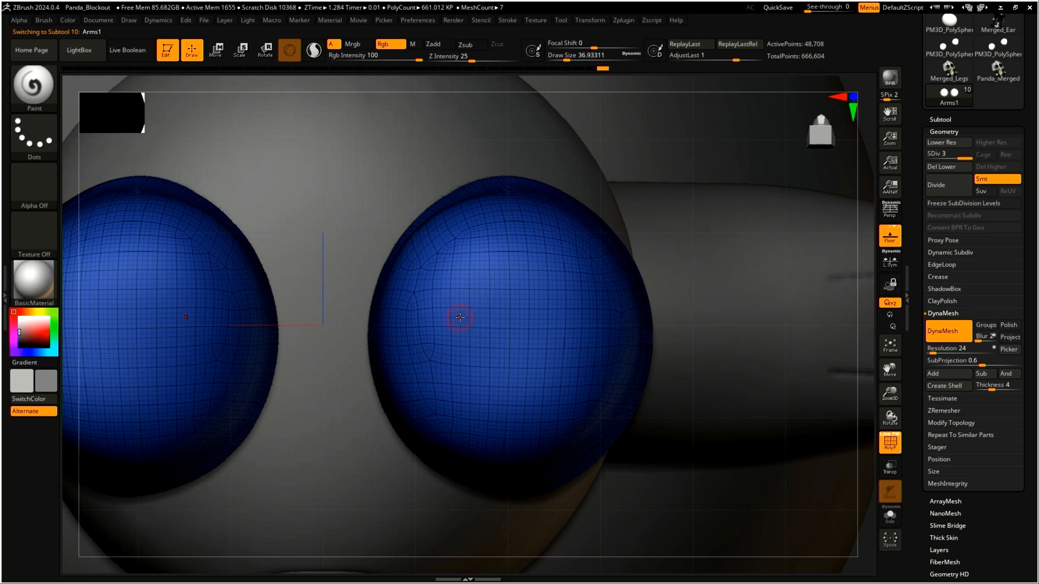
mouse_move(466, 290)
mouse_down()
mouse_move(467, 314)
mouse_move(471, 293)
mouse_up()
mouse_move(478, 313)
right_down()
mouse_move(389, 304)
mouse_move(473, 289)
right_up()
mouse_move(472, 282)
mouse_down()
mouse_move(487, 317)
mouse_move(471, 341)
mouse_up()
mouse_move(487, 335)
right_down()
mouse_move(489, 287)
mouse_move(472, 282)
right_up()
drag(469, 275, 483, 351)
key(ctrl+z)
key(ctrl+z)
key(ctrl+z)
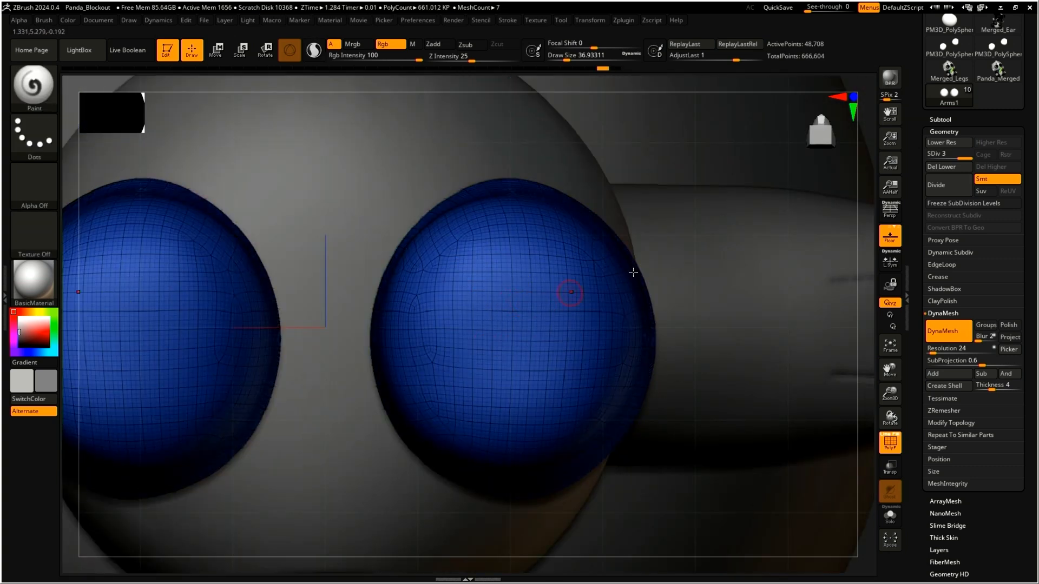
Subdivide the feet up to subdivision level 5 and try two oval spots on the sole, clearing them again
click(941, 195)
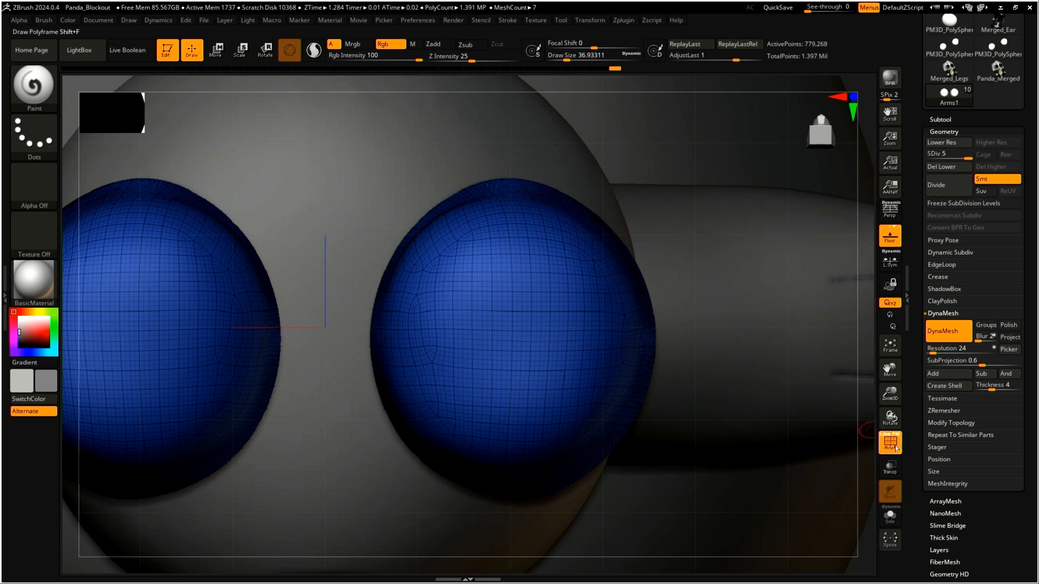
click(469, 297)
mouse_move(469, 296)
mouse_down()
mouse_move(474, 326)
mouse_move(481, 289)
mouse_move(536, 289)
mouse_move(527, 286)
mouse_up()
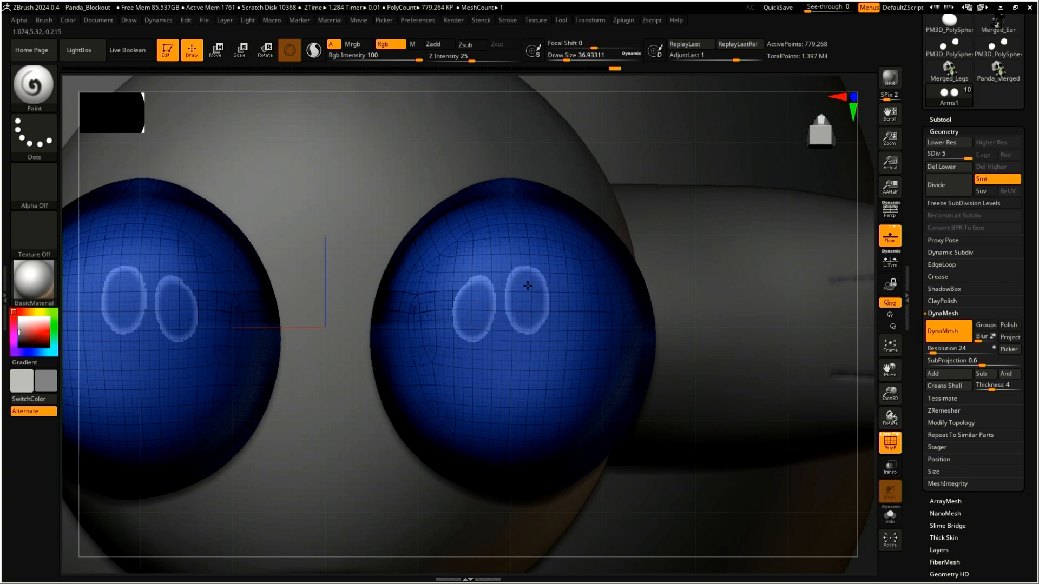
key(ctrl+i)
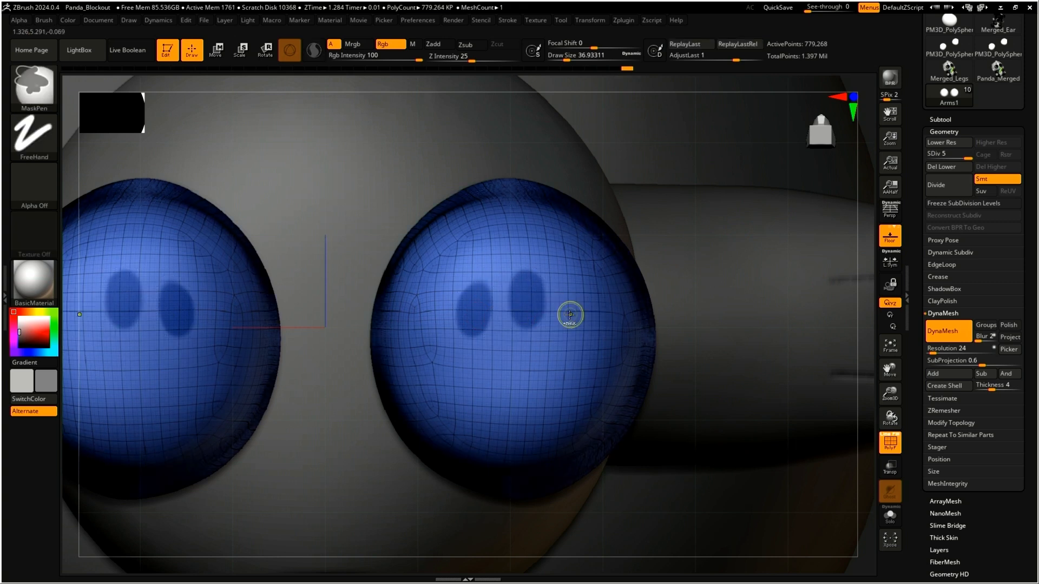
ctrl+click(330, 311)
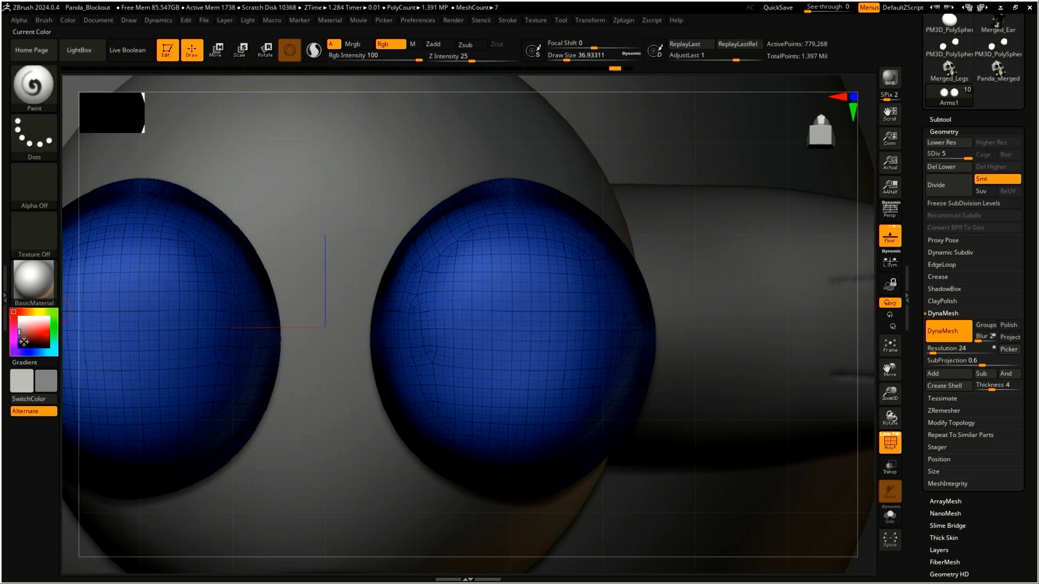
Choose a light pink color and hide the wireframe on the feet
drag(19, 326, 48, 322)
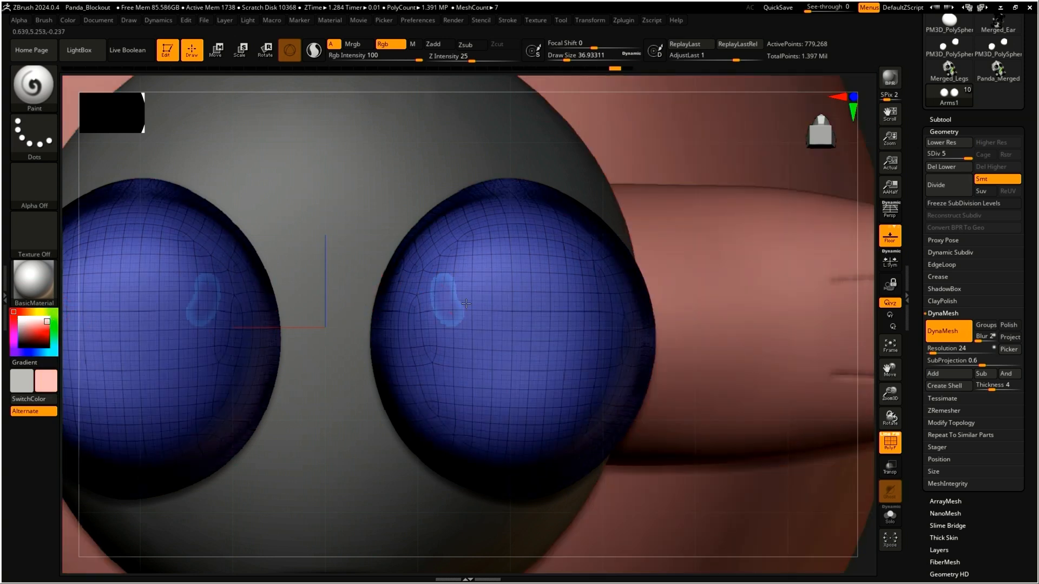
click(890, 447)
Try painting three pink toe pads on each sole with the Paint brush, and undo the strokes
drag(512, 267, 517, 311)
drag(560, 273, 551, 299)
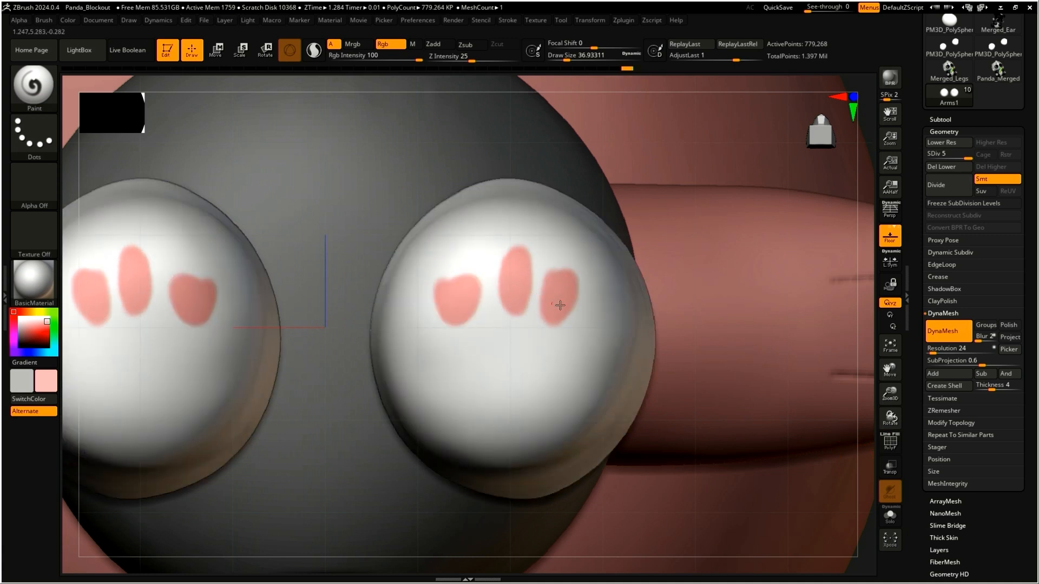
drag(478, 295, 464, 274)
mouse_move(512, 246)
mouse_down()
mouse_move(514, 284)
mouse_move(567, 270)
mouse_up()
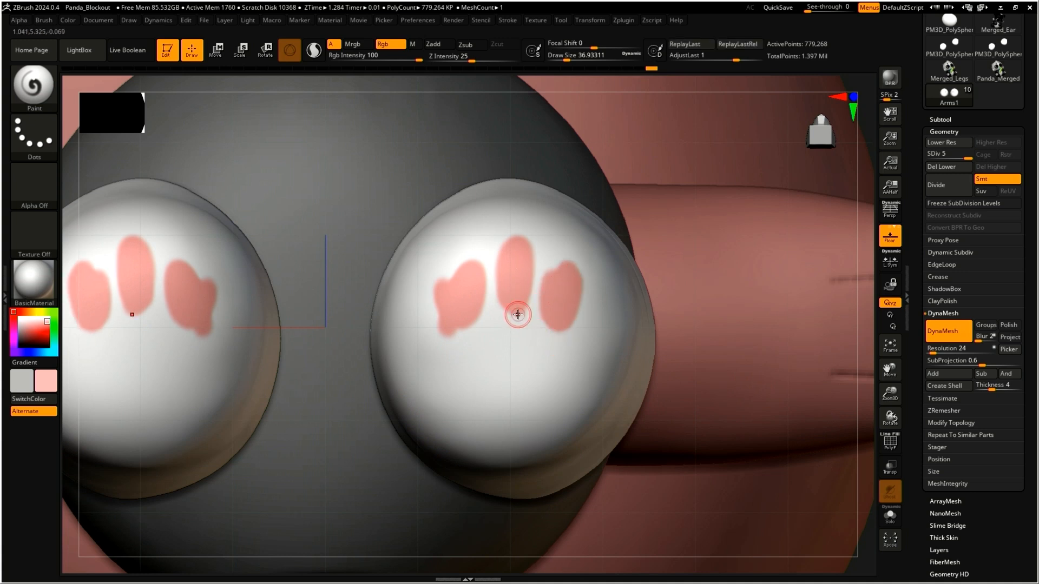
key(ctrl+z)
key(ctrl+z)
key(ctrl+z)
key(ctrl+z)
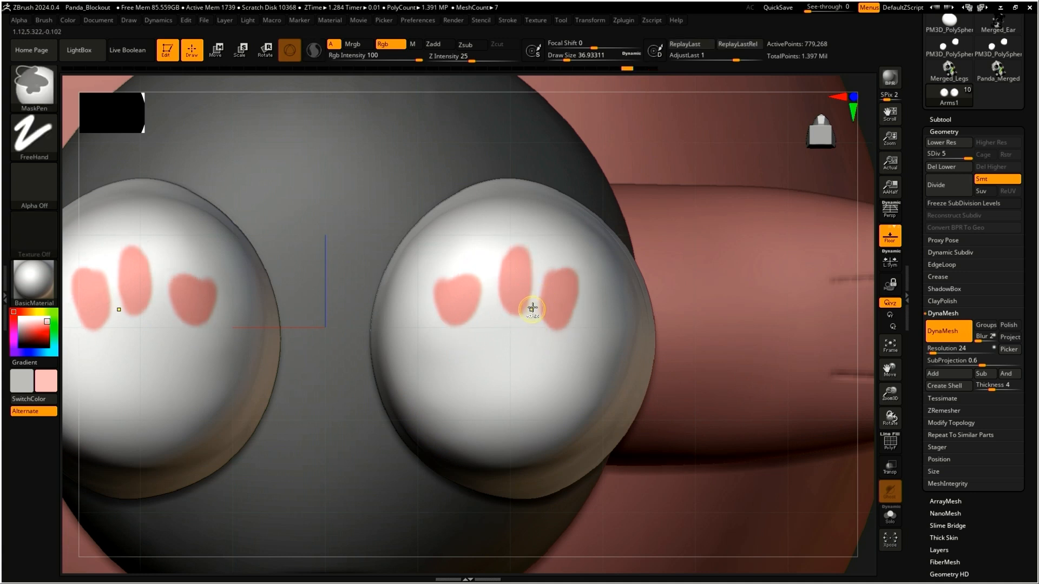
key(ctrl+z)
key(ctrl+z)
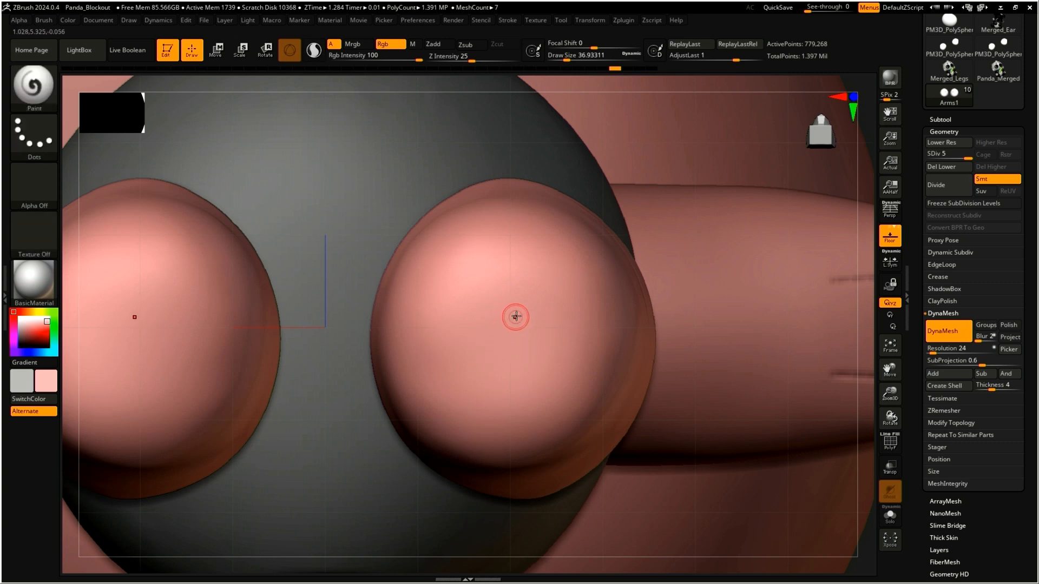
Try masking three toe pads and a small lower pad on each sole with freehand strokes
key(ctrl)
mouse_move(492, 262)
ctrl+mouse_down()
mouse_move(459, 313)
mouse_move(503, 271)
ctrl+mouse_up()
ctrl+drag(547, 297, 556, 310)
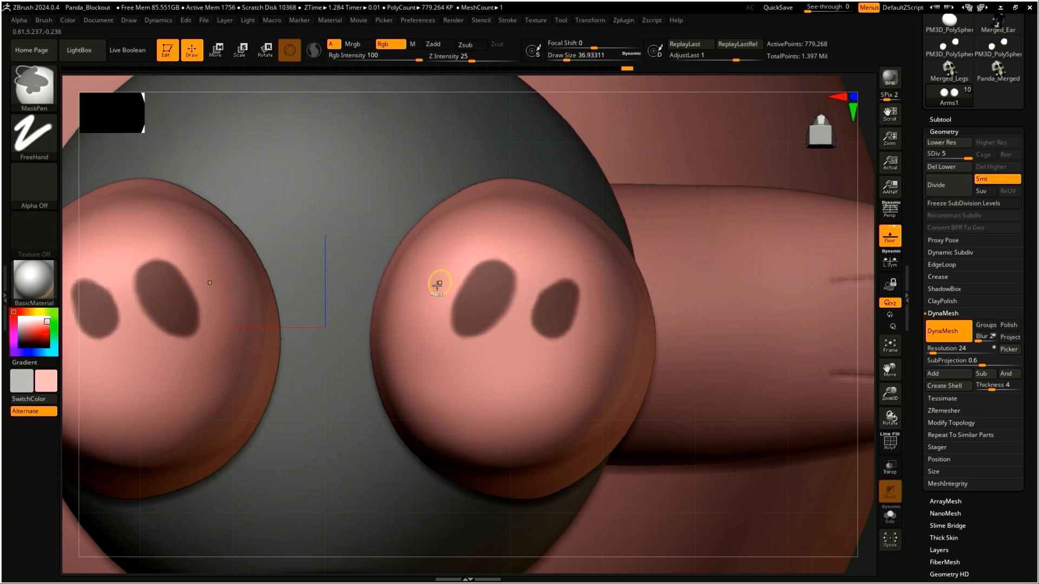
ctrl+drag(436, 283, 427, 324)
ctrl+drag(454, 371, 487, 389)
ctrl+right_drag(542, 346, 458, 377)
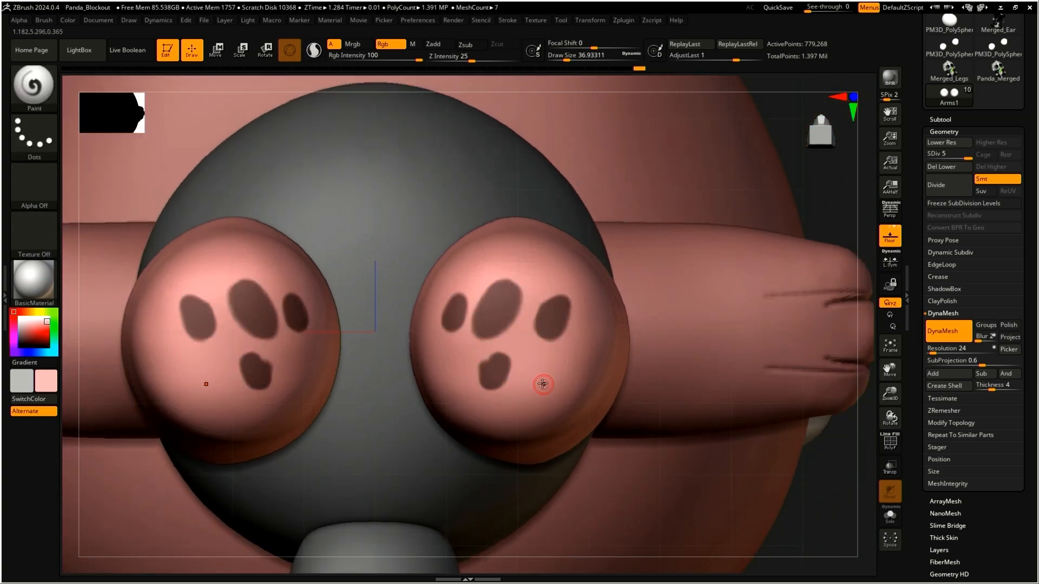
Try small mask dots beside the lower pad, undo some of them, and clear the whole mask from the feet
ctrl+drag(540, 387, 541, 397)
ctrl+click(533, 357)
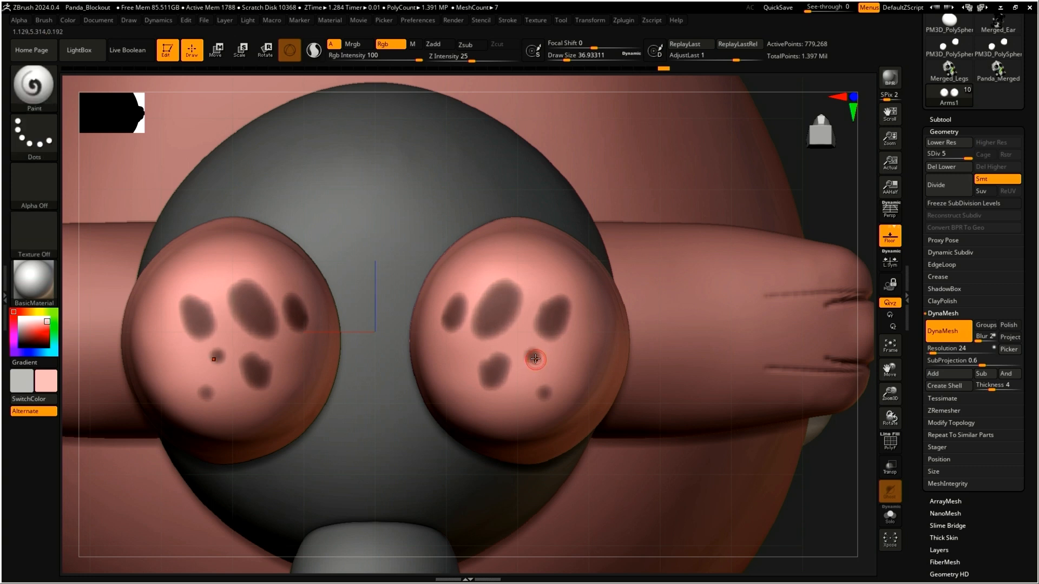
ctrl+click(536, 358)
key(ctrl+z)
key(ctrl+z)
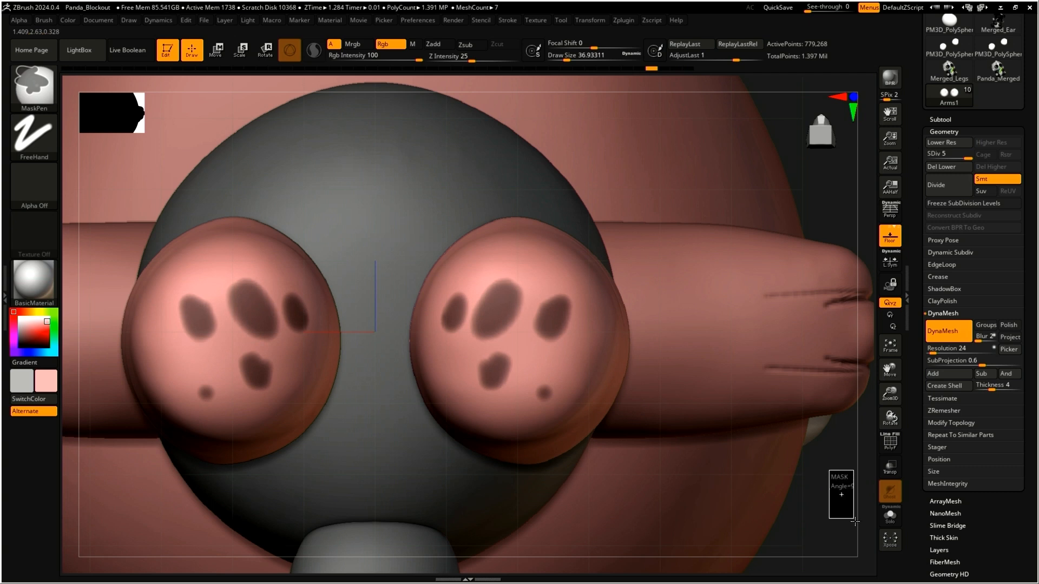
ctrl+drag(828, 470, 799, 459)
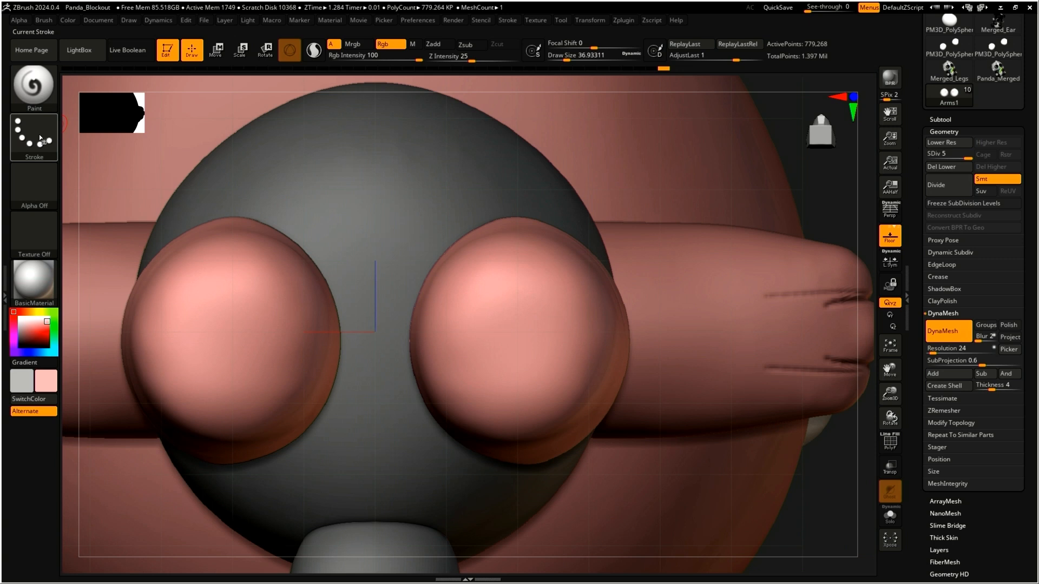
Switch the MaskPen stroke to DragRect and try a circular mask on the sole, undoing it
key(ctrl)
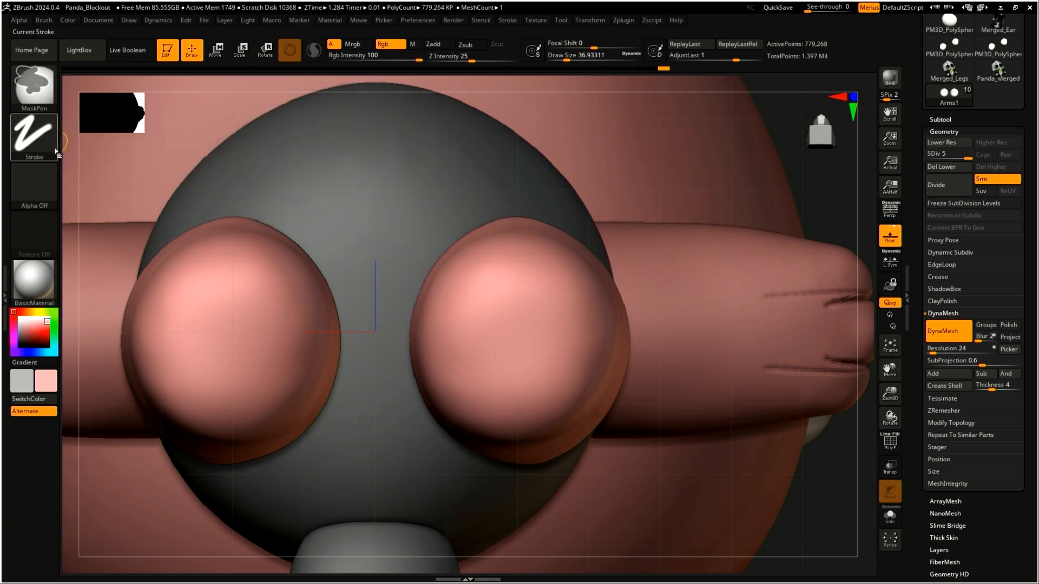
click(36, 139)
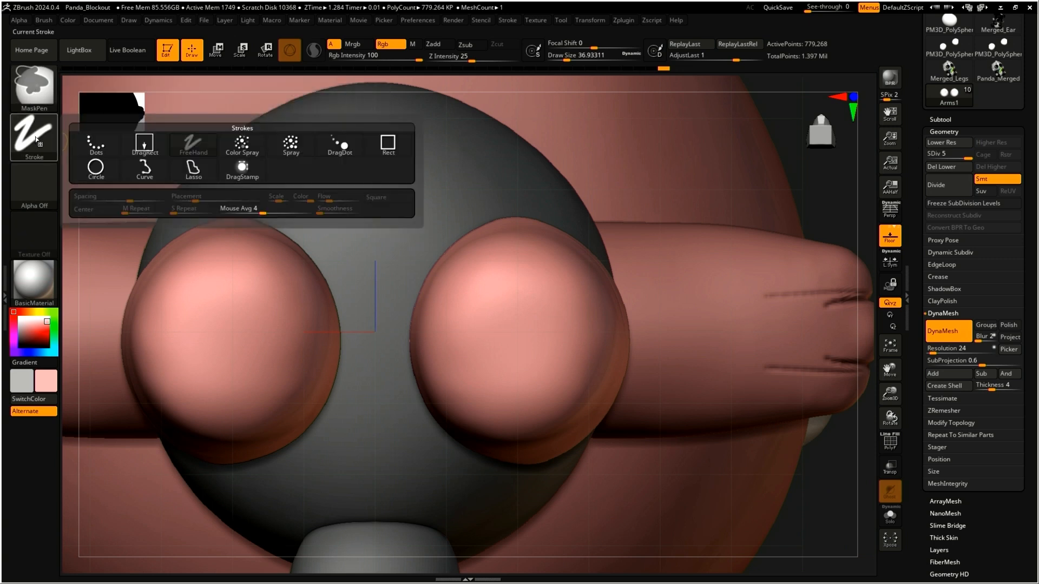
click(147, 145)
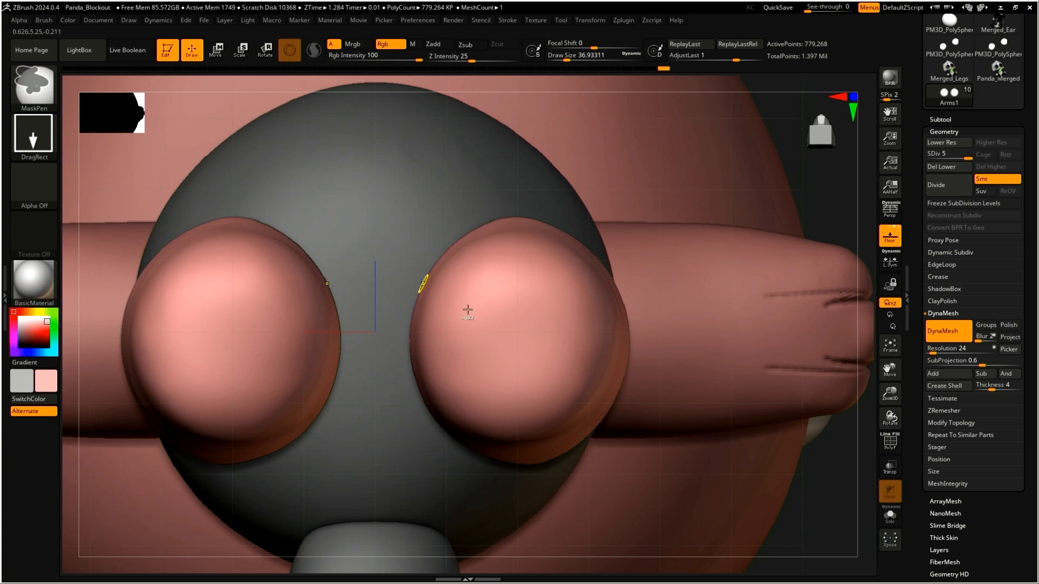
ctrl+drag(472, 295, 498, 317)
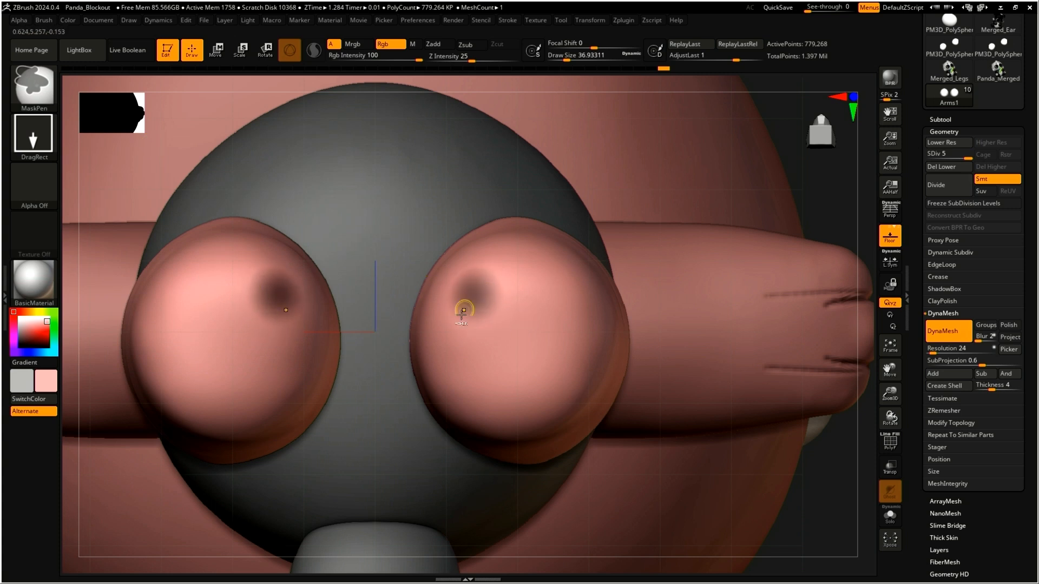
key(ctrl+z)
Set Focal Shift to -100 and mask three round toe pads and one large round pad on each sole, undoing failed attempts
drag(593, 47, 548, 47)
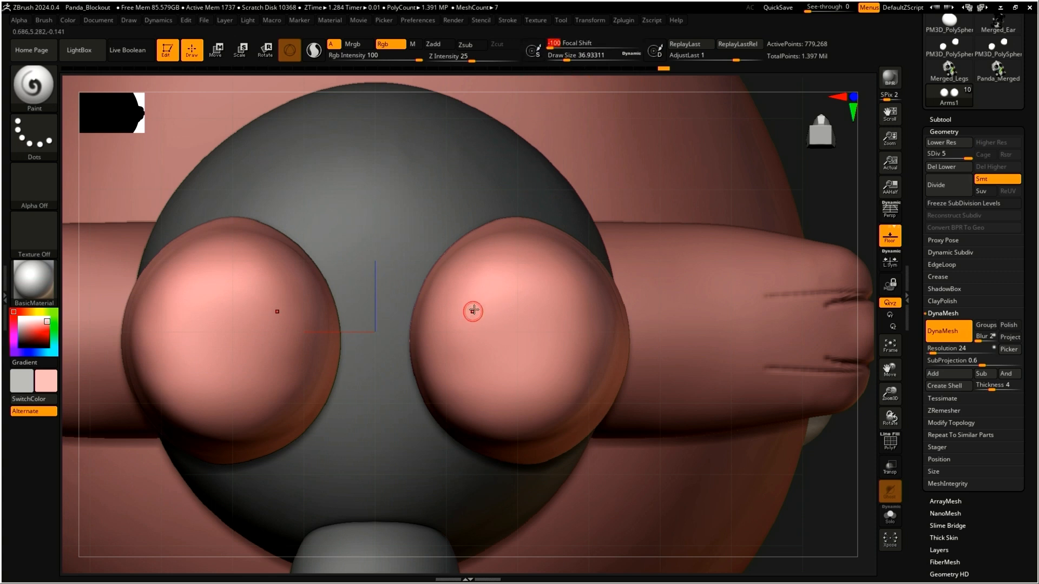
key(ctrl)
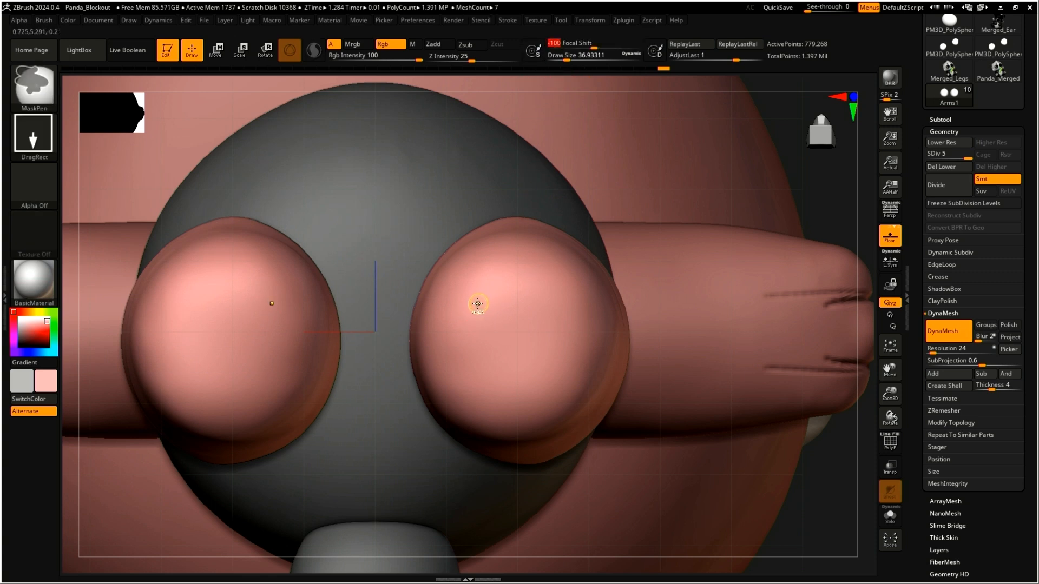
ctrl+drag(479, 305, 515, 327)
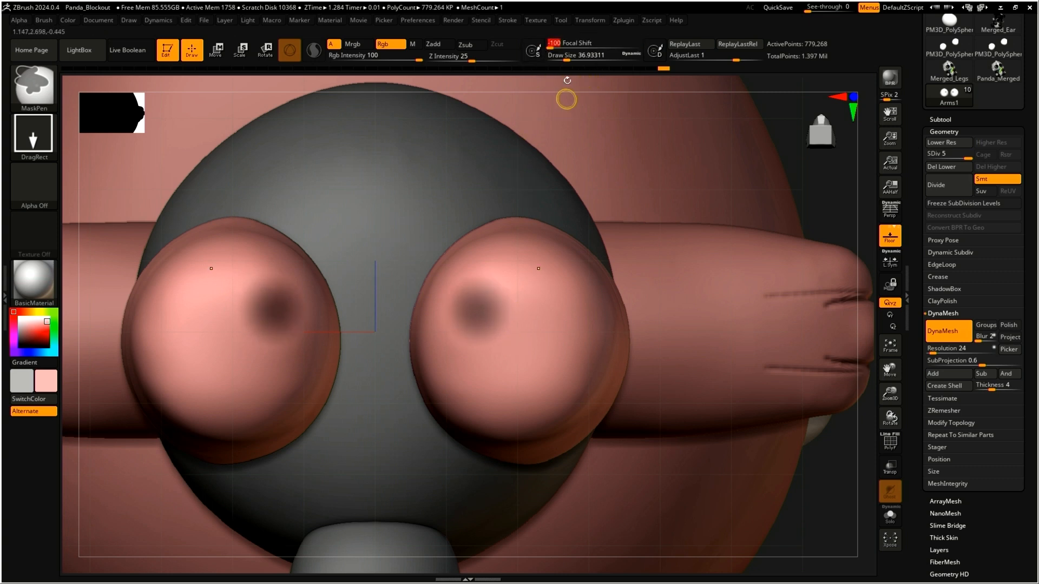
key(ctrl+z)
ctrl+drag(479, 308, 572, 370)
key(ctrl+z)
key(ctrl+z)
ctrl+click(579, 379)
ctrl+click(573, 373)
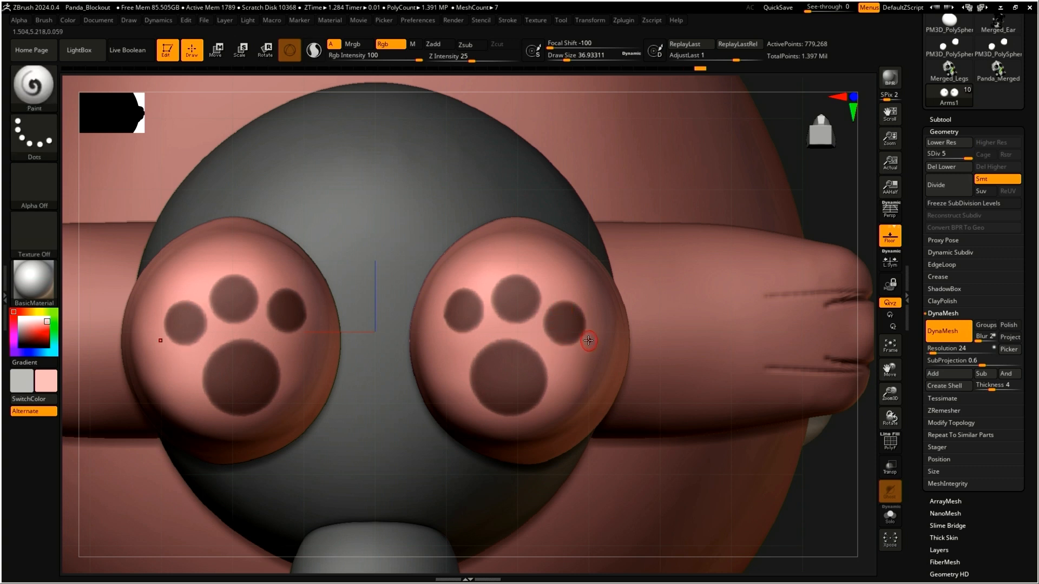
Invert the mask and puff out the paw pads using the Inflate and Inflate Balloon deformations
ctrl+click(824, 528)
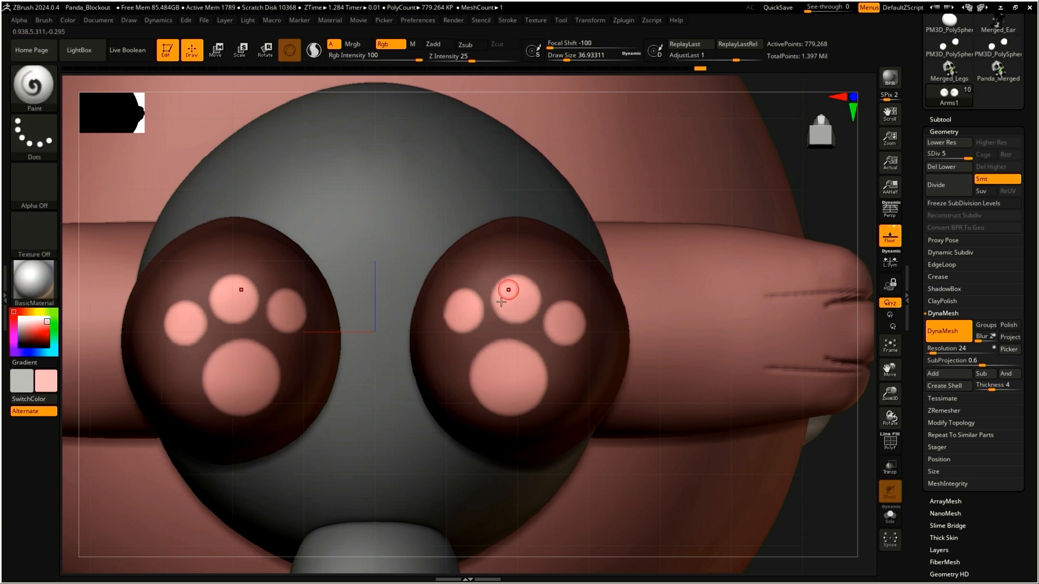
right_drag(520, 288, 516, 292)
scroll(912, 450, down, 10)
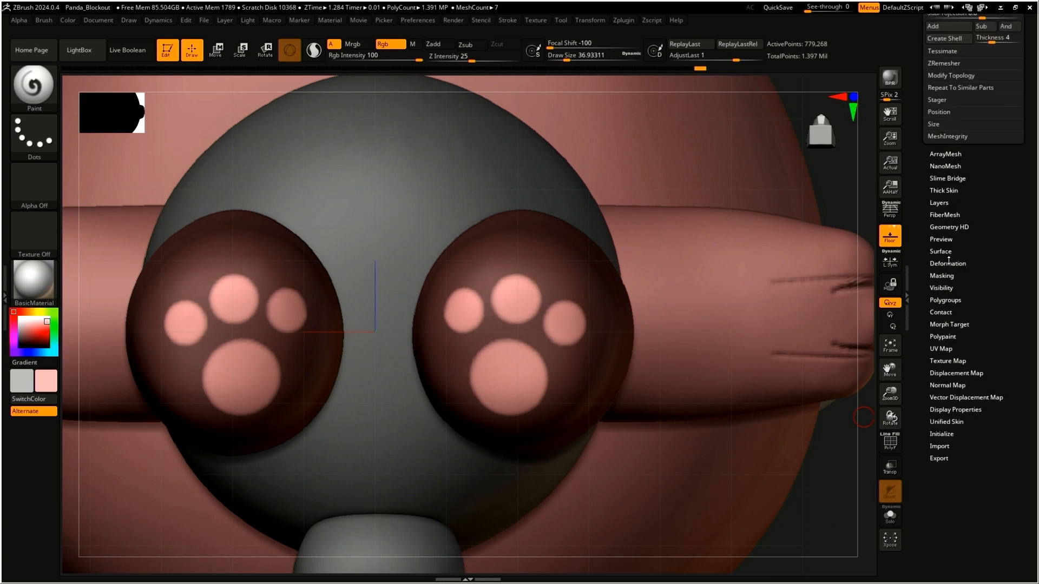
click(947, 263)
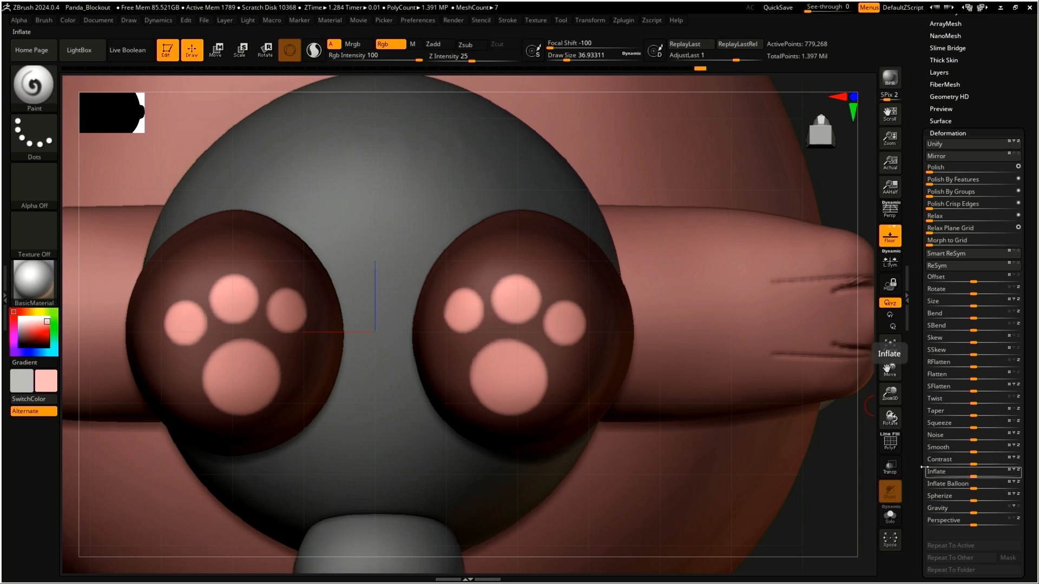
right_drag(619, 414, 575, 410)
ctrl+right_drag(267, 473, 424, 284)
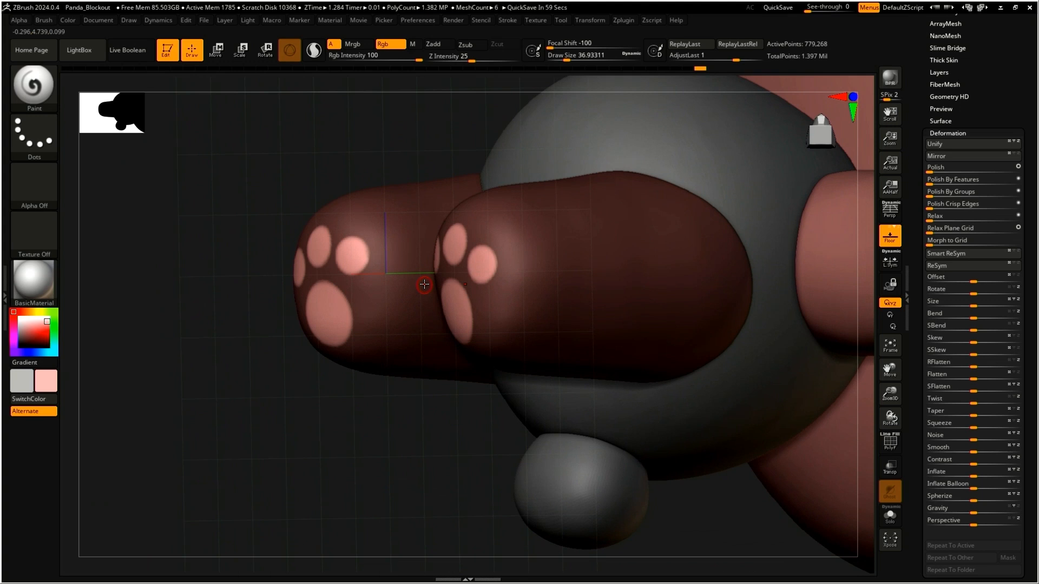
drag(973, 472, 996, 475)
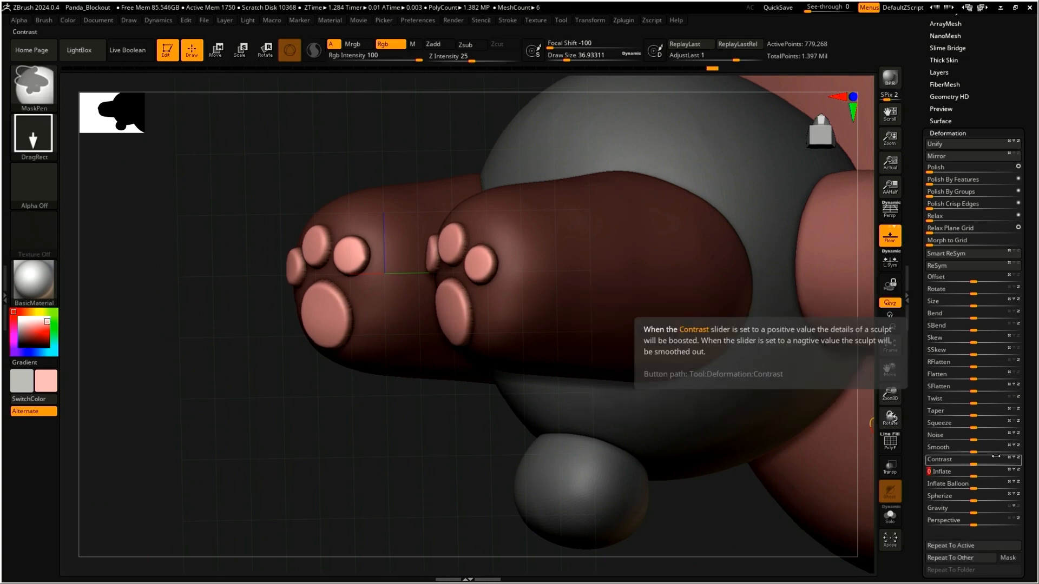
mouse_move(974, 484)
mouse_down()
mouse_move(990, 486)
mouse_move(978, 485)
mouse_up()
right_drag(479, 249, 496, 306)
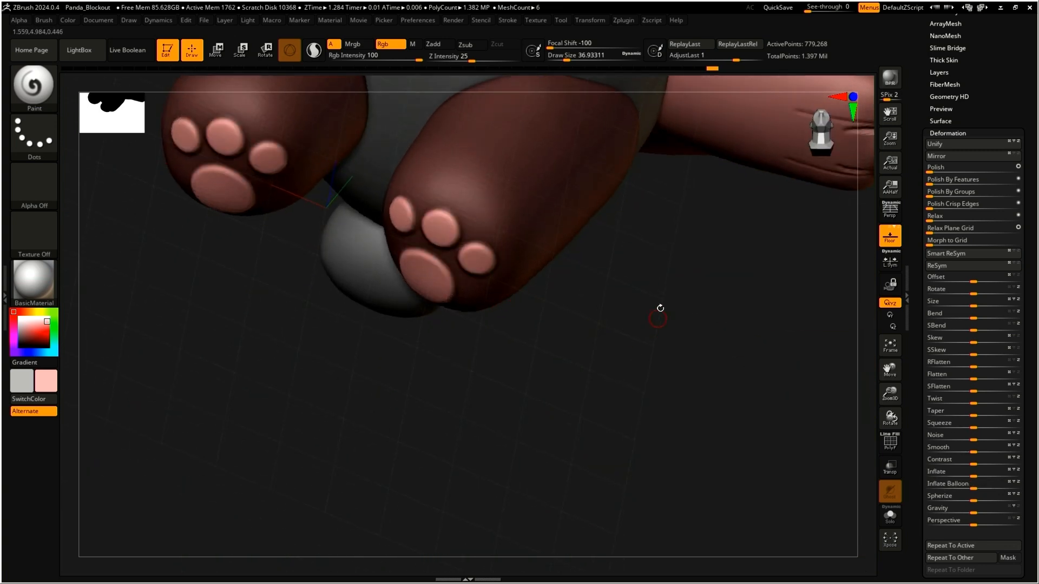
Make the Arms subtool active and examine the hands and finger creases from the side and front
right_drag(662, 307, 589, 382)
alt+click(588, 382)
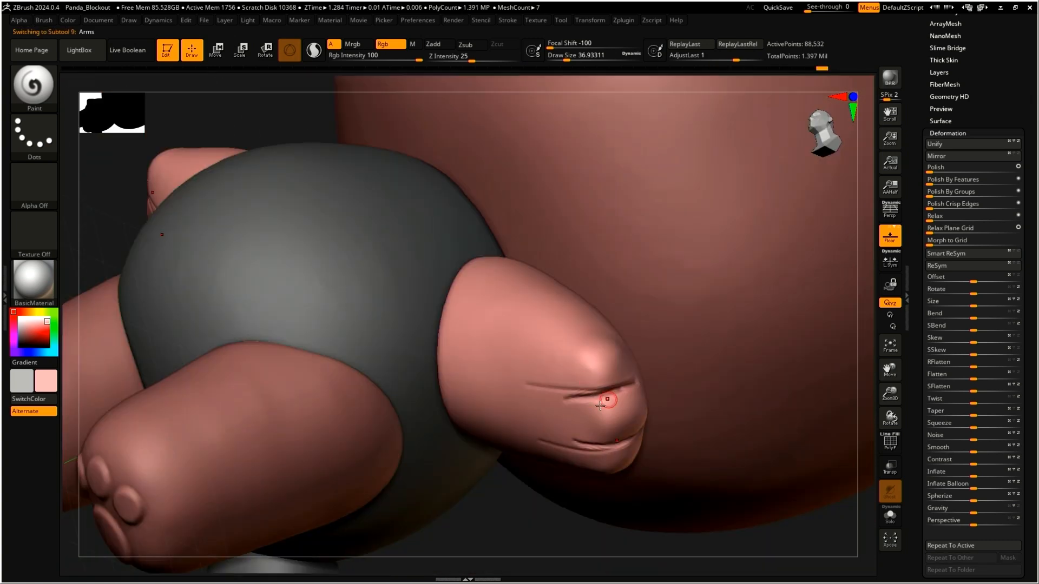
right_drag(542, 217, 591, 254)
click(821, 127)
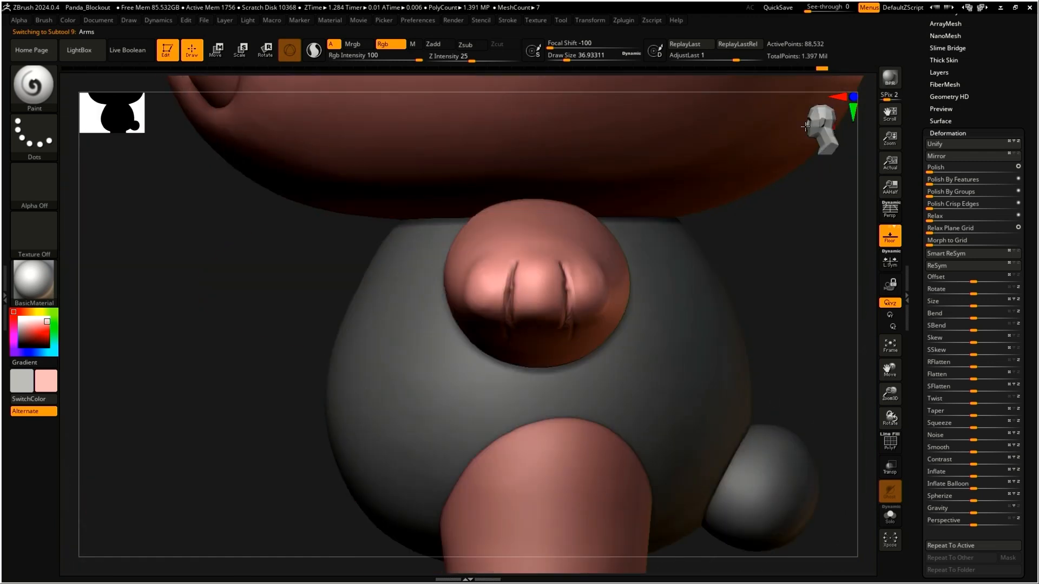
click(827, 129)
click(826, 128)
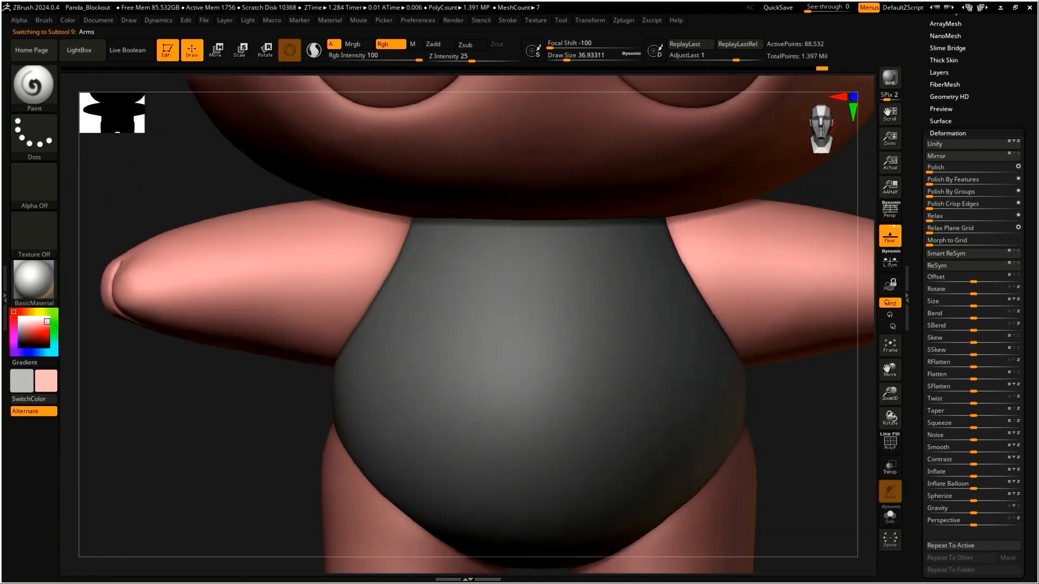
key(f)
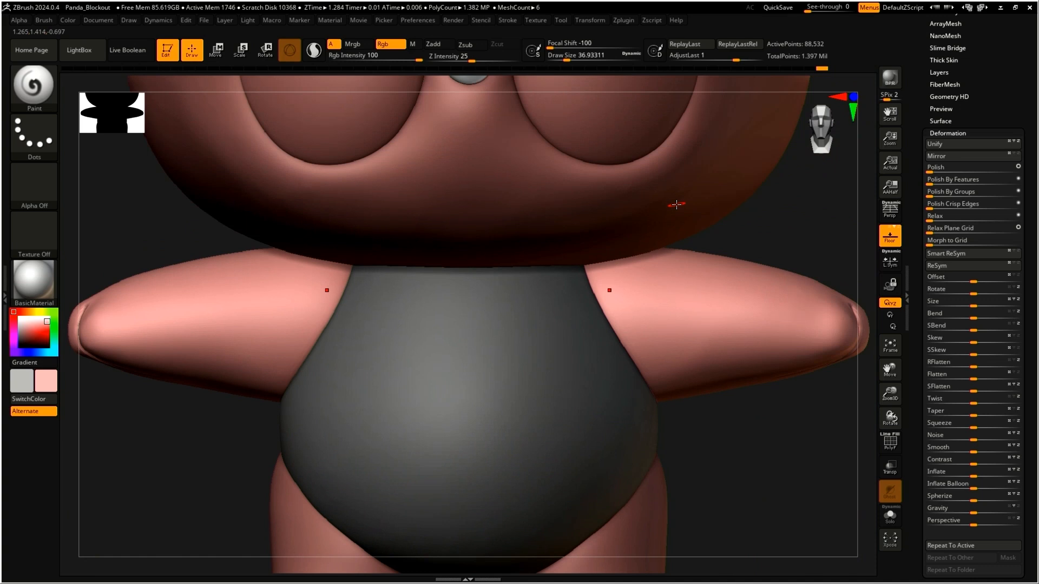
Thicken the arms slightly with the Inflate deformation
ctrl+right_drag(562, 301, 414, 295)
right_drag(581, 415, 587, 399)
right_drag(621, 294, 584, 304)
mouse_move(584, 304)
ctrl+right_down()
mouse_move(710, 263)
mouse_move(648, 283)
mouse_move(674, 294)
ctrl+right_up()
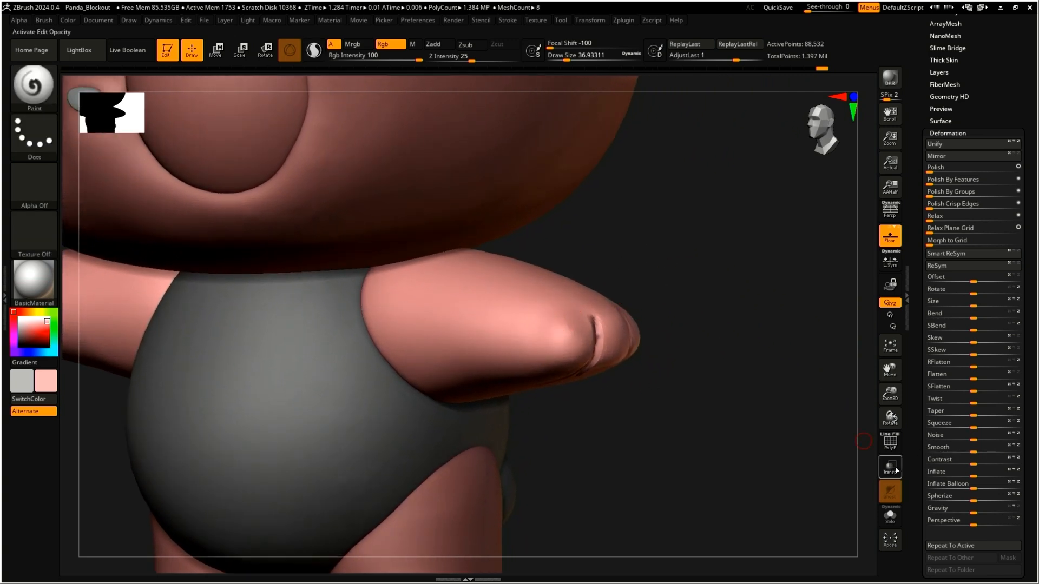
drag(974, 472, 998, 473)
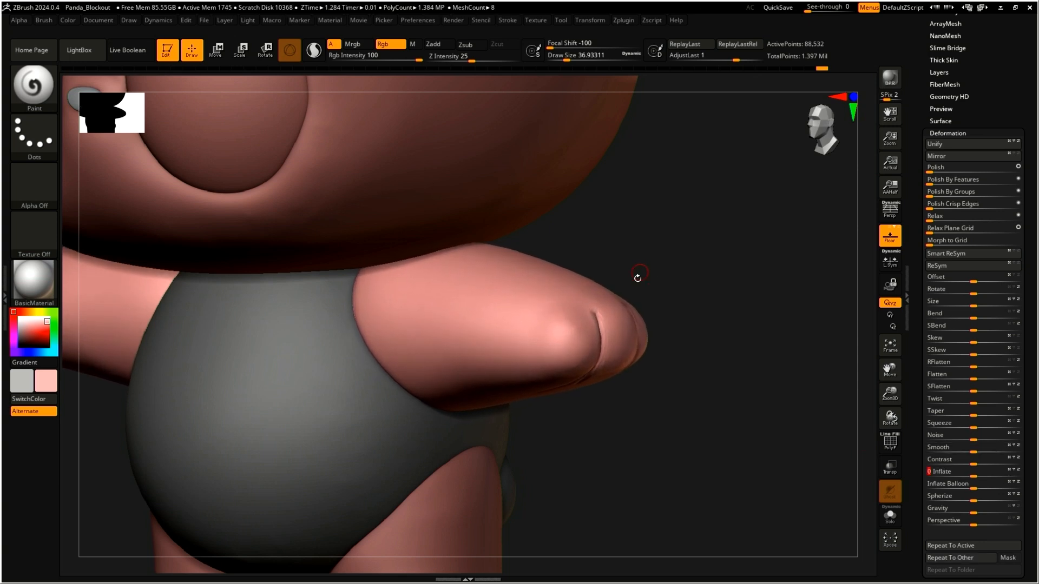
Smooth the underside of the hands just below the finger creases
right_drag(603, 353, 583, 319)
shift+drag(572, 406, 560, 417)
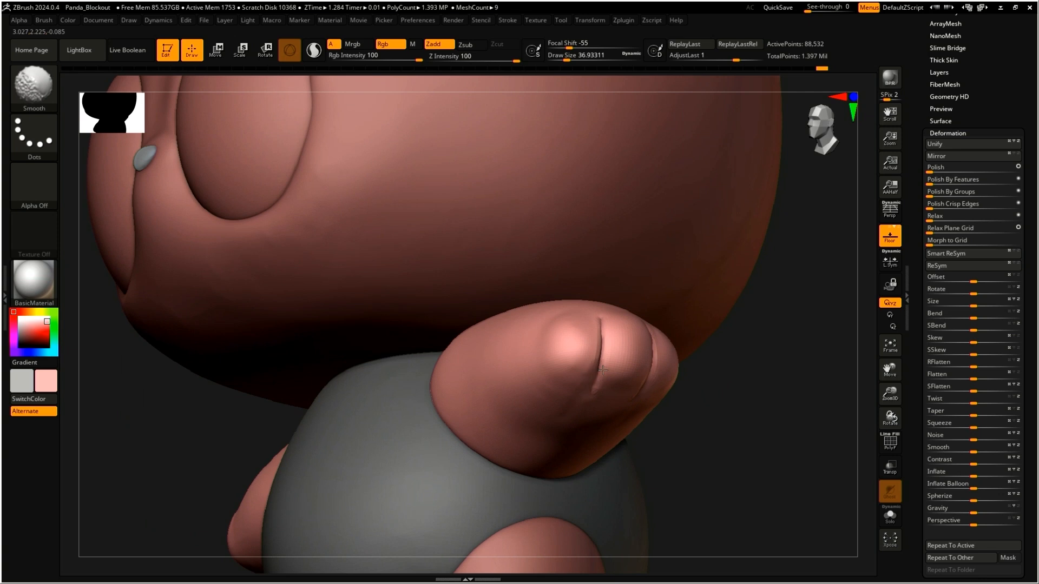
shift+drag(623, 407, 640, 401)
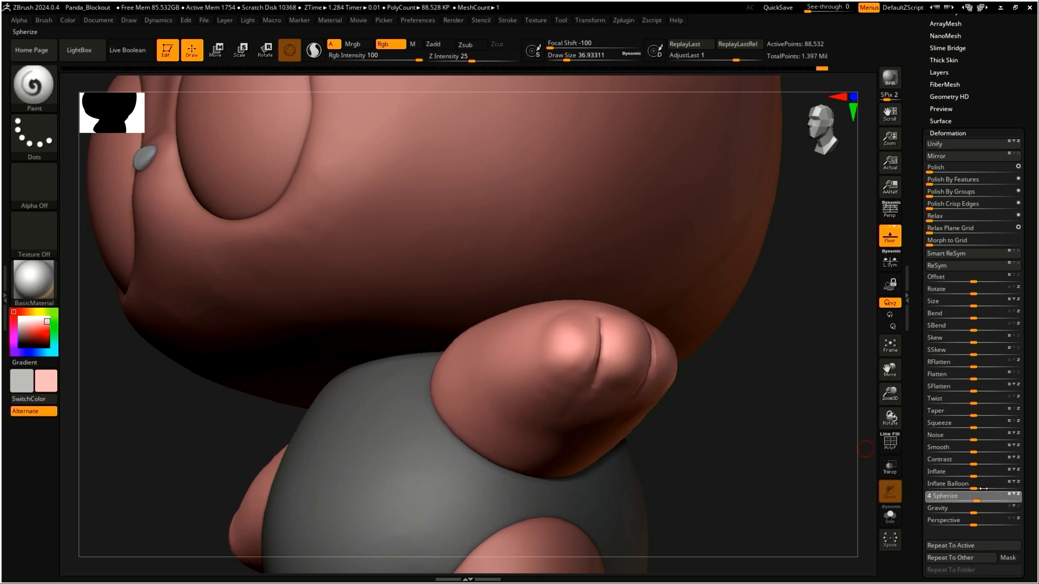
Try to reshape the arms with the Inflate Balloon deformation and undo it
key(ctrl)
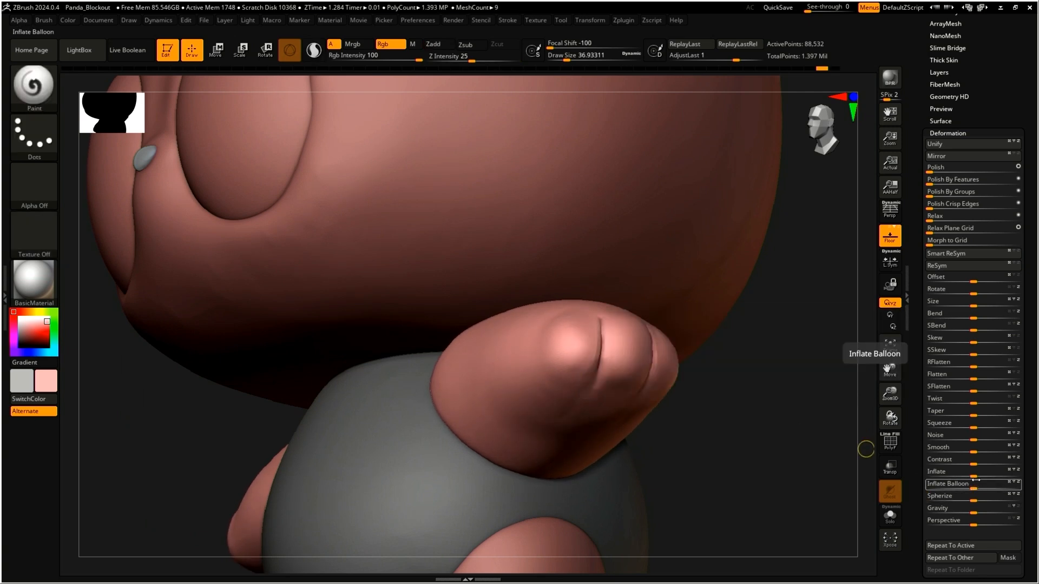
drag(973, 483, 947, 474)
key(ctrl)
key(ctrl+z)
Smooth the fingertips around the outer finger crease of the hands
mouse_move(621, 339)
shift+mouse_down()
mouse_move(652, 352)
mouse_move(602, 330)
mouse_move(651, 336)
mouse_move(650, 352)
shift+mouse_up()
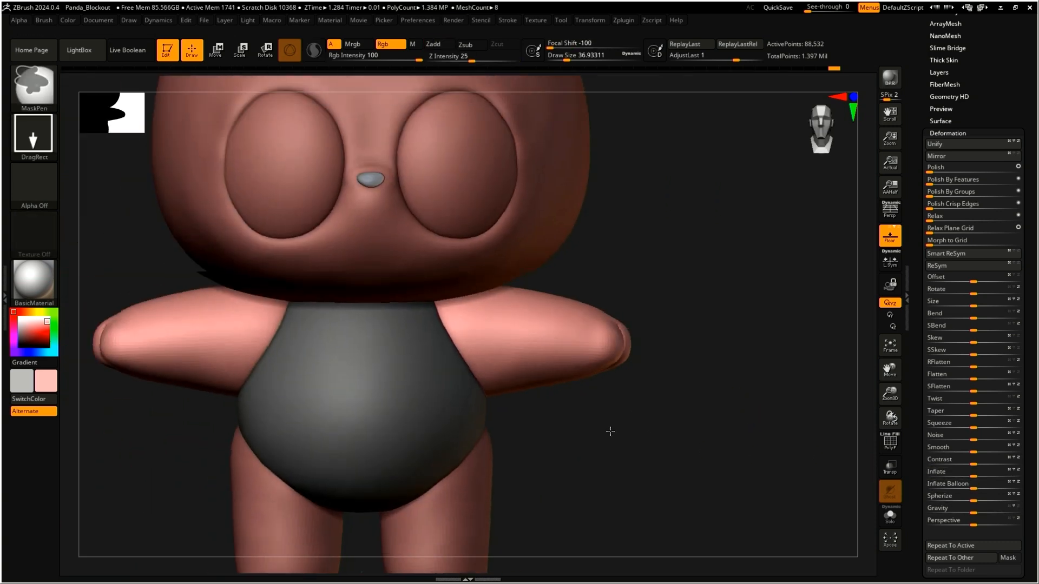
drag(630, 364, 599, 360)
right_drag(599, 359, 568, 346)
mouse_move(554, 293)
ctrl+right_down()
mouse_move(571, 278)
mouse_move(533, 283)
ctrl+right_up()
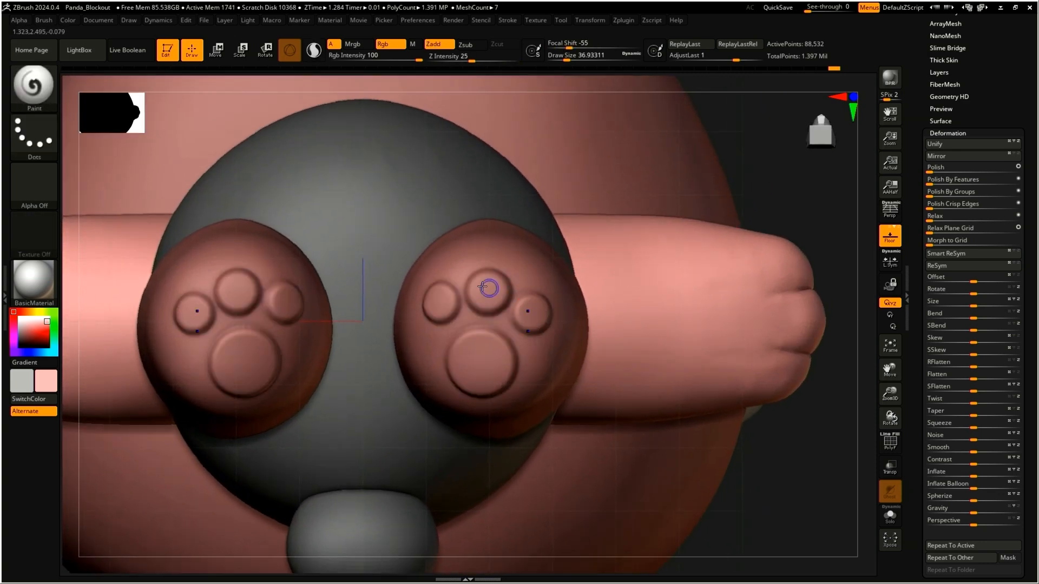
Make the feet subtool active, undo the mask clearing, and invert the mask to cover only the paw pads
alt+click(540, 269)
key(shift)
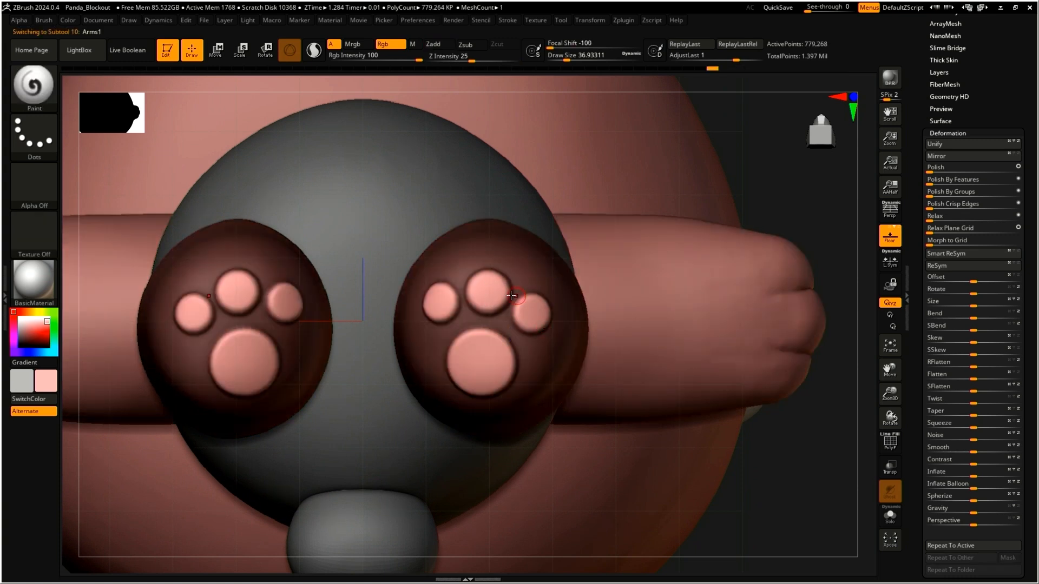
ctrl+drag(778, 453, 828, 520)
key(ctrl+z)
ctrl+click(785, 504)
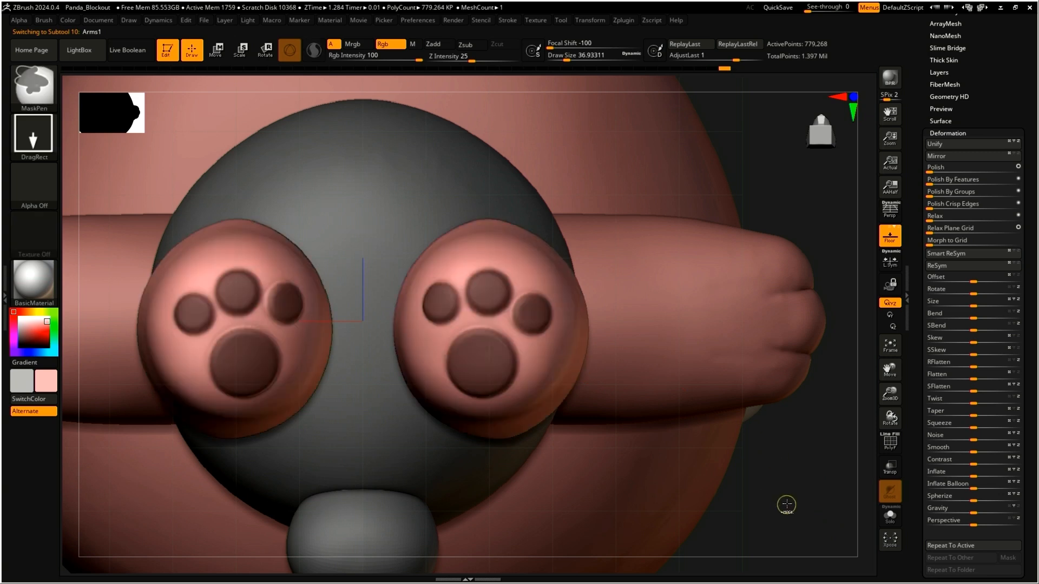
Fill the unmasked legs and feet with dark grey, RGB 36, 36, 36
right_drag(525, 308, 505, 219)
drag(38, 335, 171, 177)
click(68, 21)
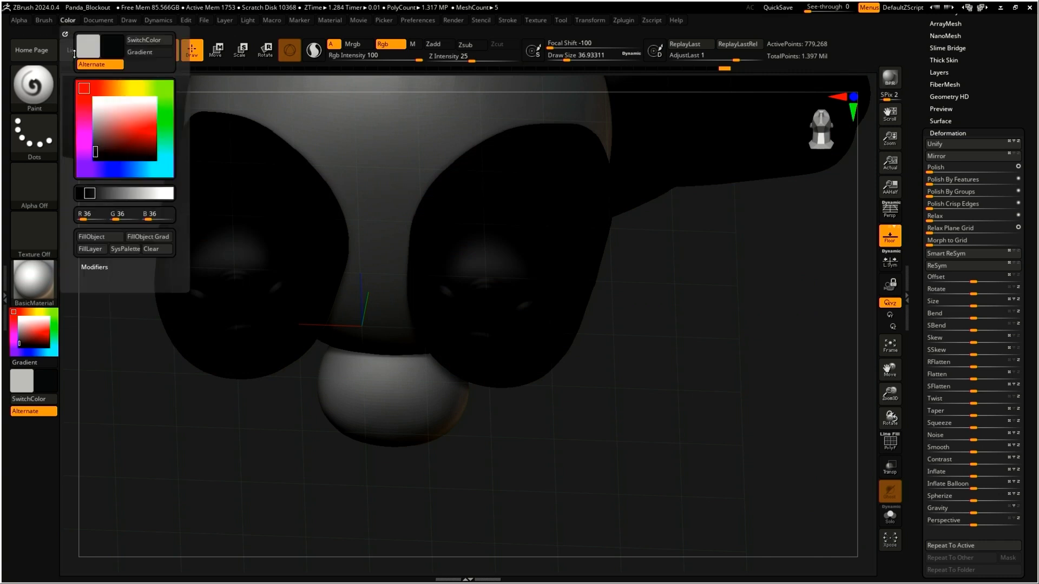
click(98, 238)
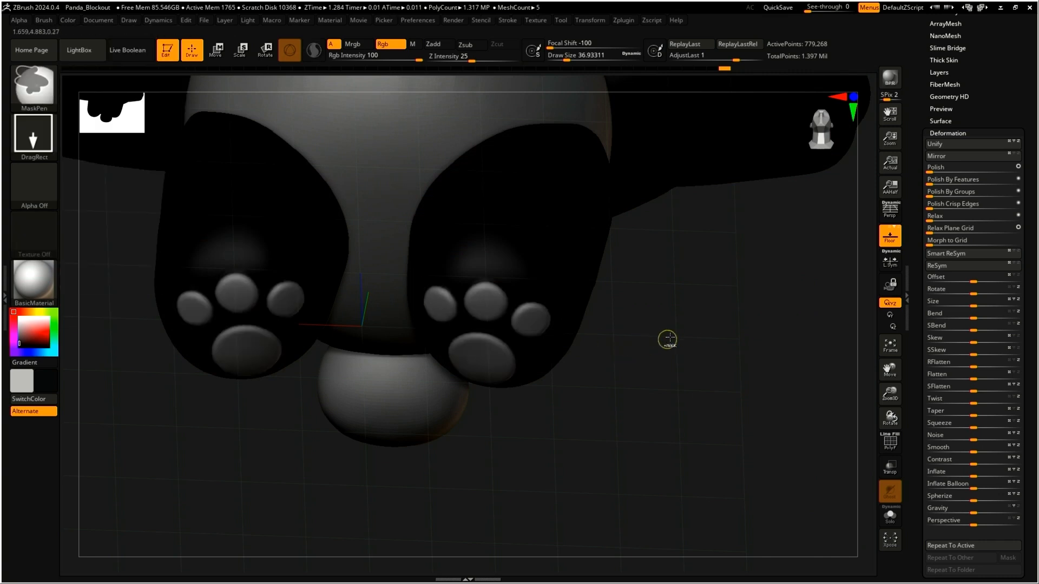
Invert the mask and fill the paw pads with light pink, RGB 254, 167, 167
ctrl+drag(667, 340, 672, 346)
click(19, 318)
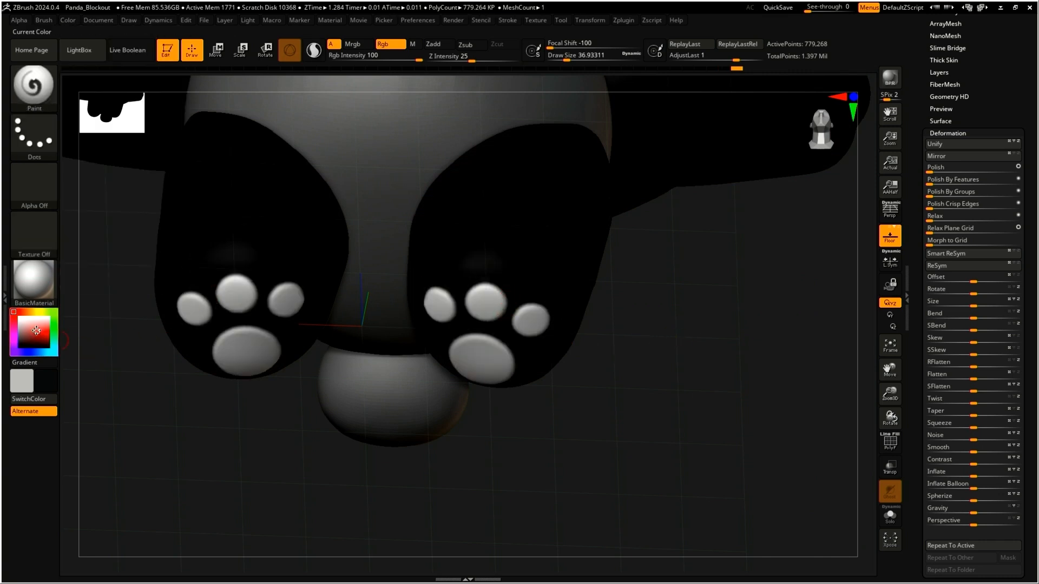
drag(48, 319, 48, 322)
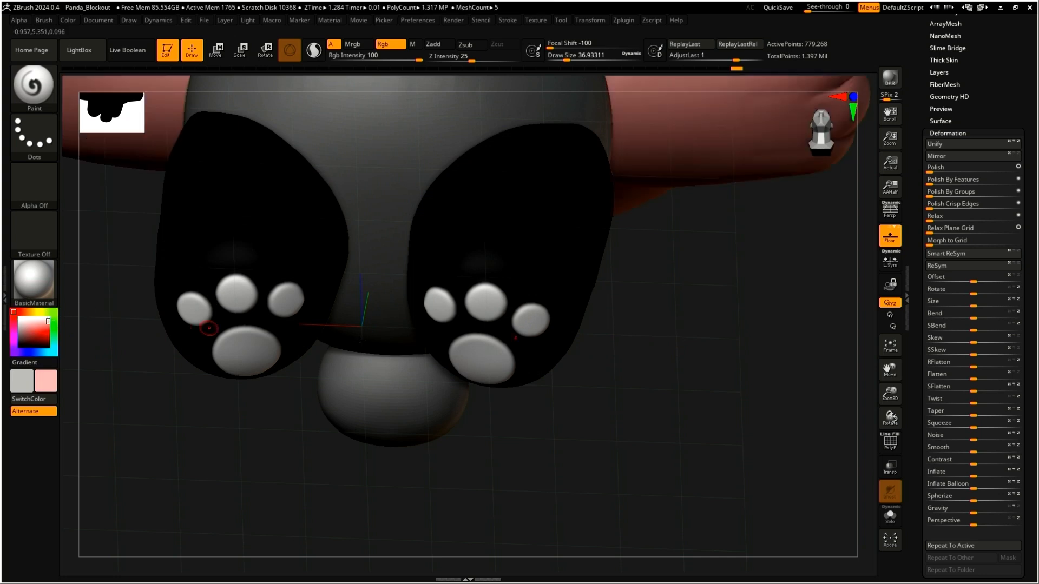
click(68, 21)
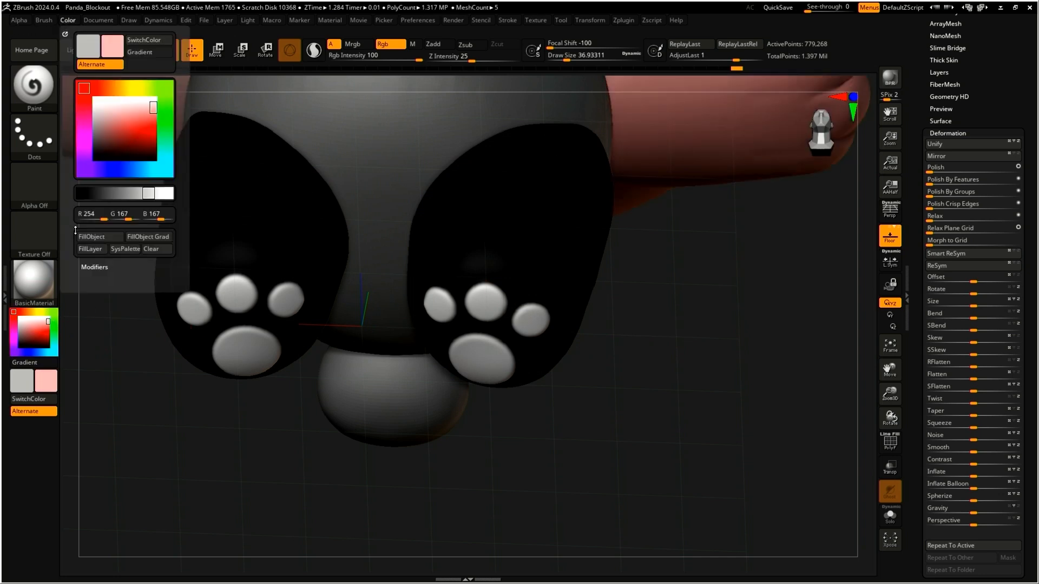
click(99, 236)
Frame the whole panda from the front and export all subtools through GoZ
drag(557, 338, 682, 292)
drag(732, 456, 647, 439)
key(f)
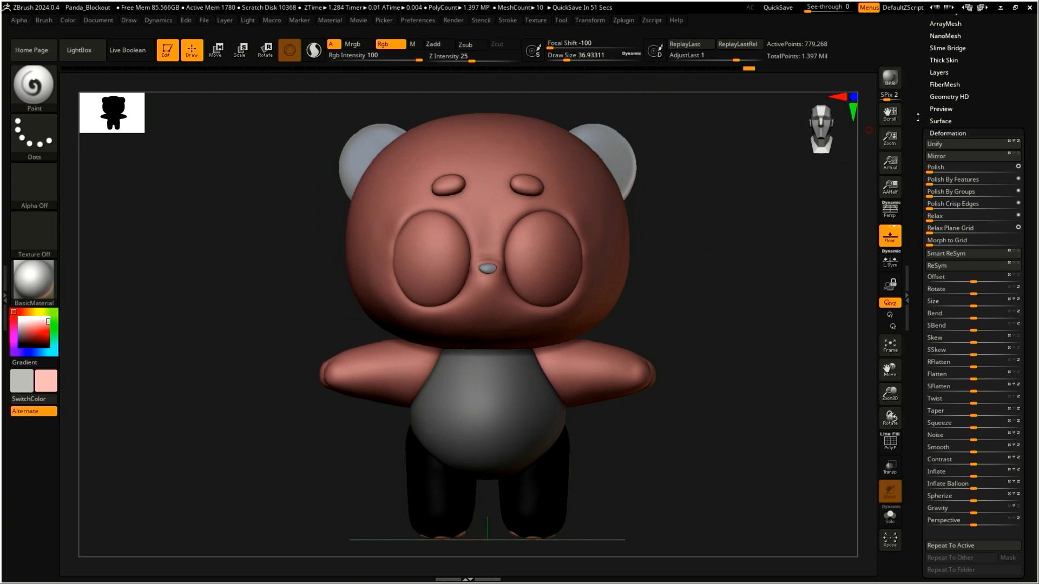
scroll(918, 117, up, 10)
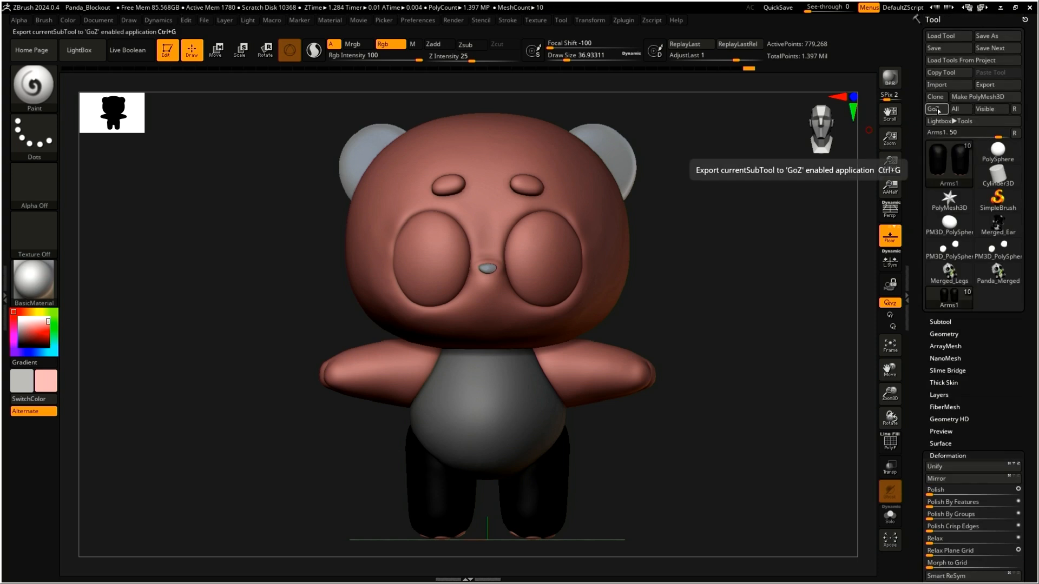
click(957, 110)
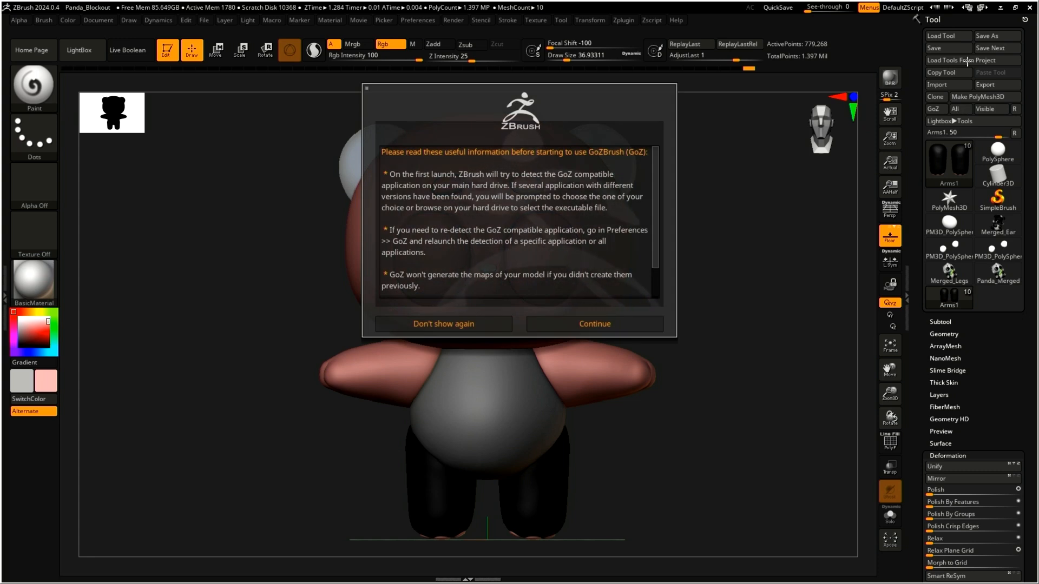
Continue the GoZ setup with the detected Cinema 4D 2024 location, marking 3D Studio Max, Maya and Photoshop as not installed
click(575, 324)
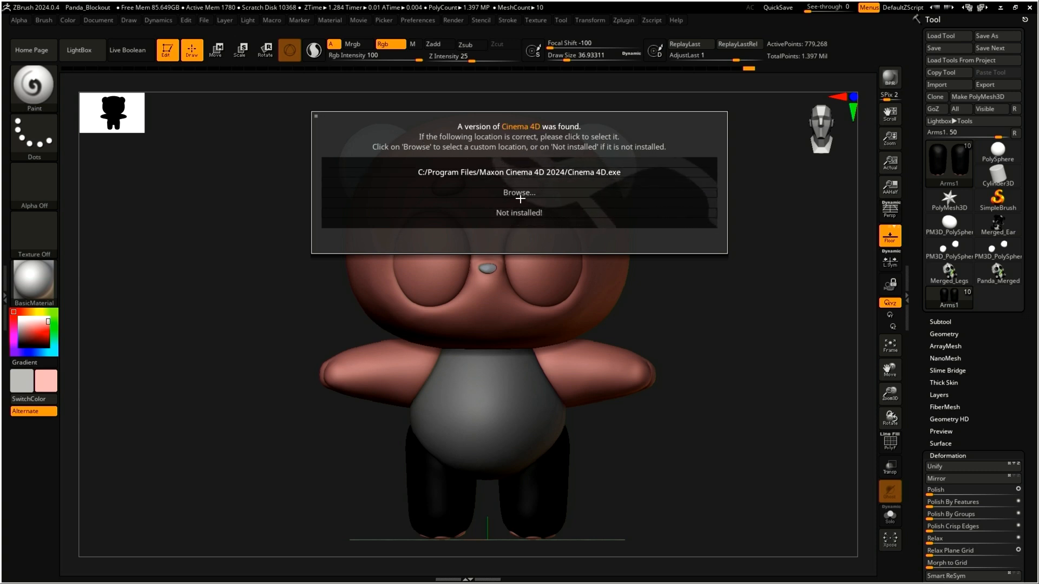
click(532, 172)
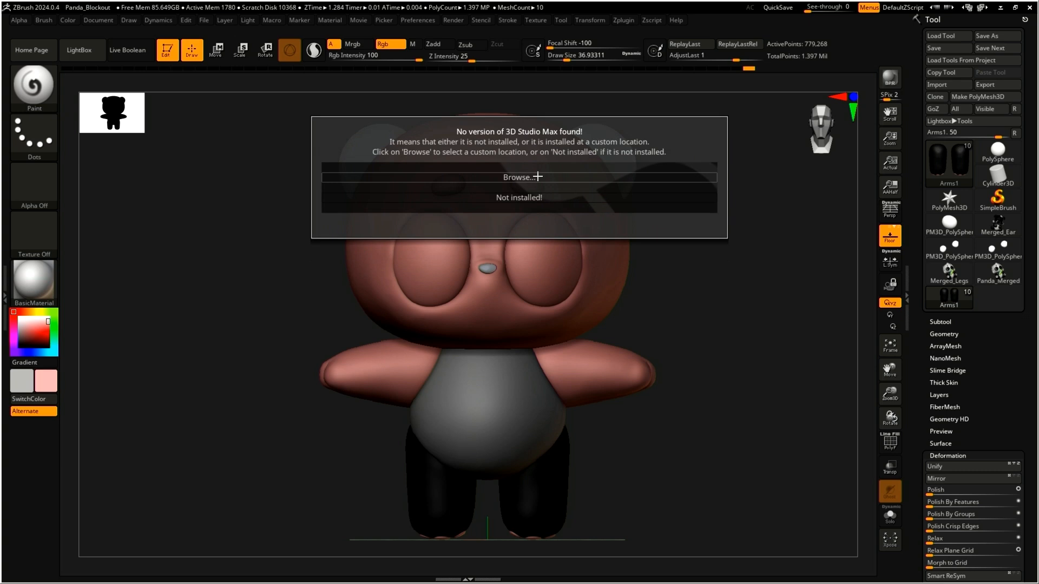
click(525, 198)
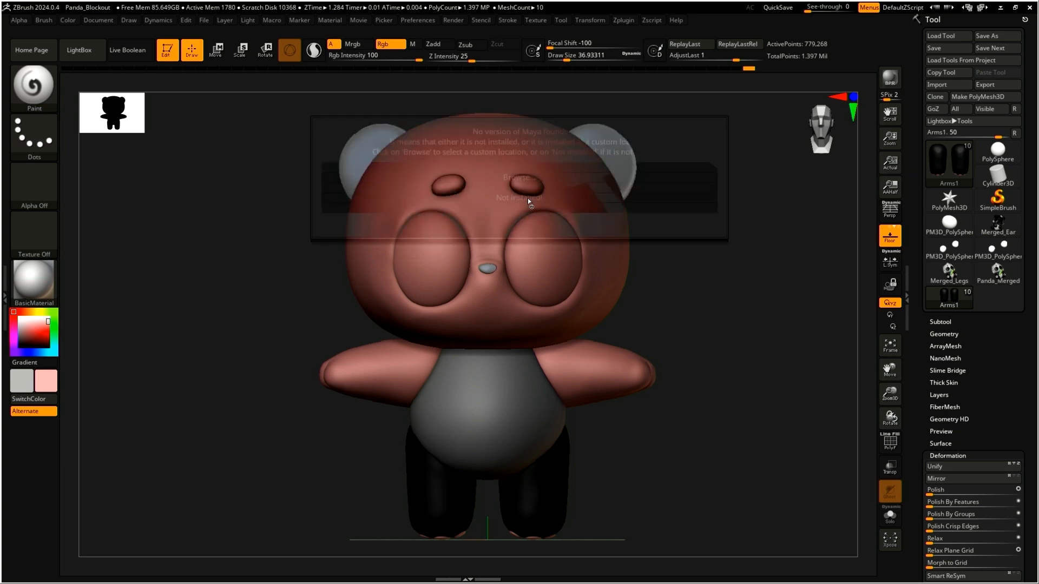
click(524, 198)
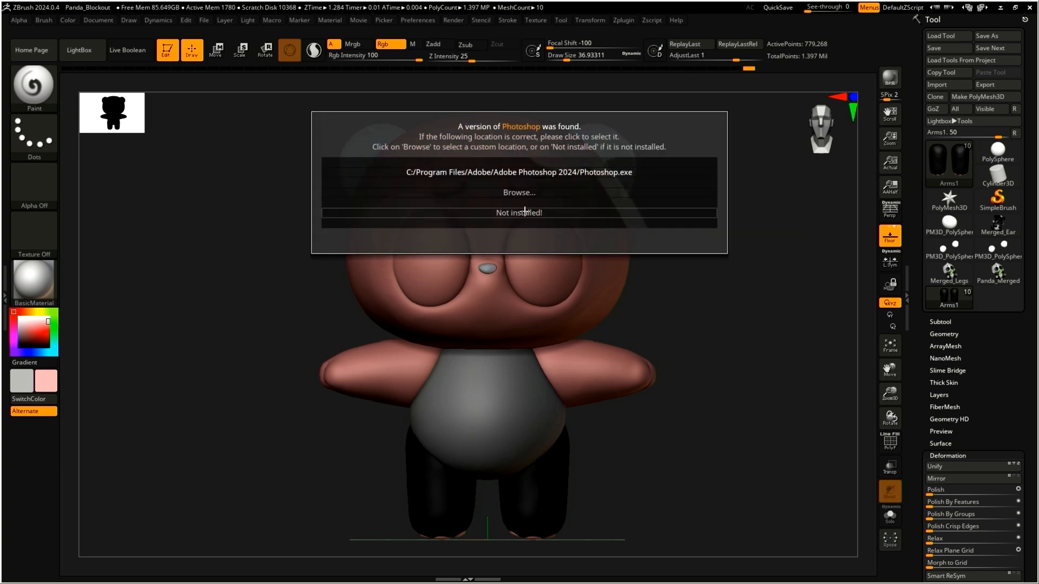
click(524, 213)
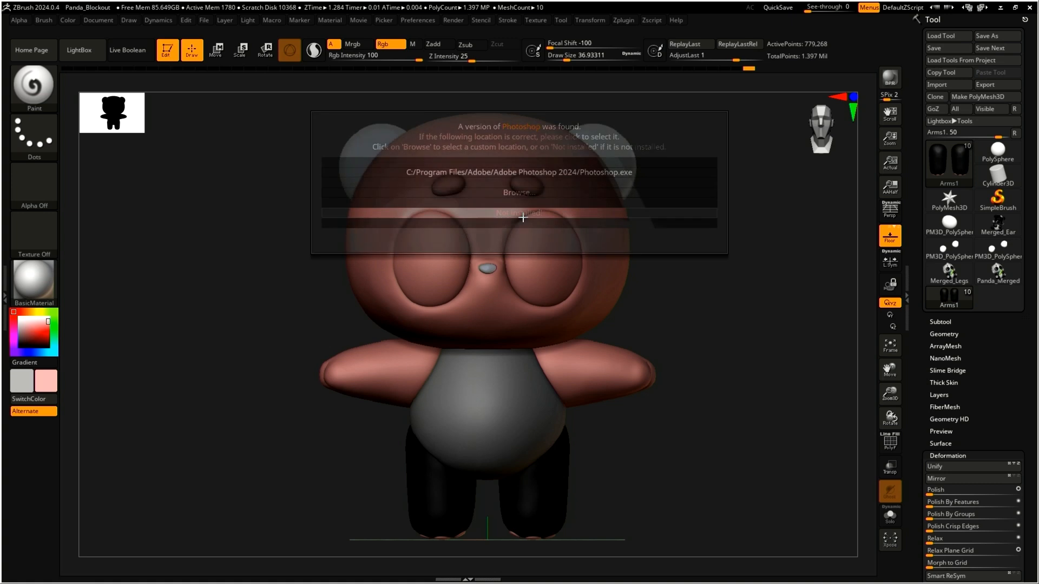
click(524, 163)
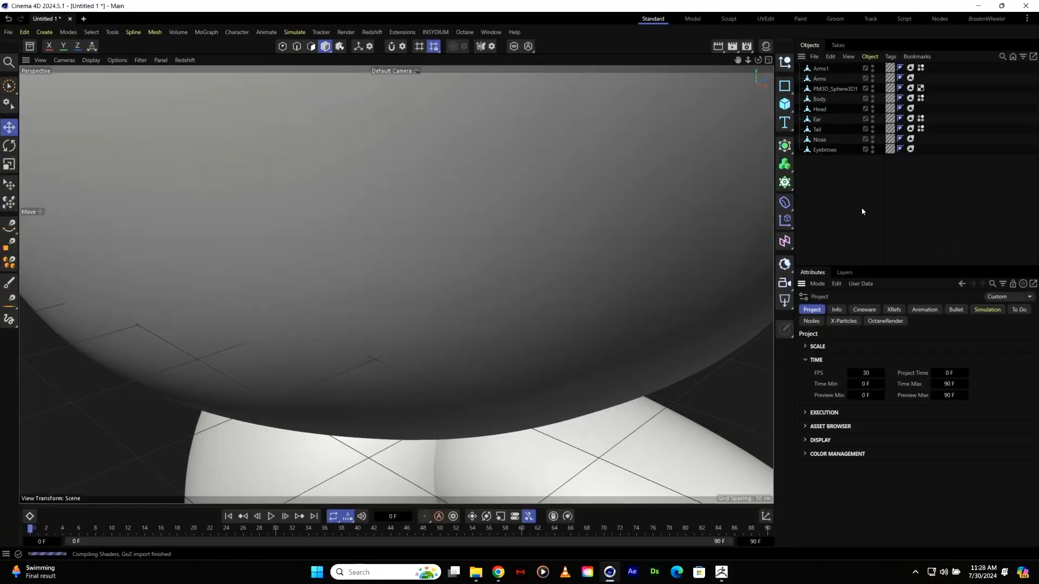
Switch to Cinema 4D and select the Tail object's Polypaint vertex color tag
scroll(585, 214, down, 5)
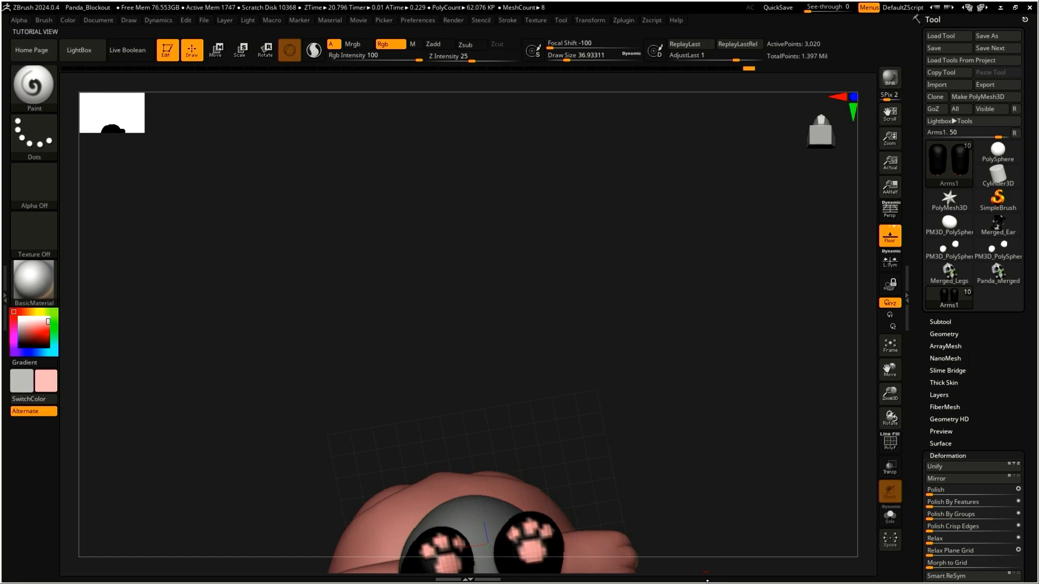
key(super)
click(609, 572)
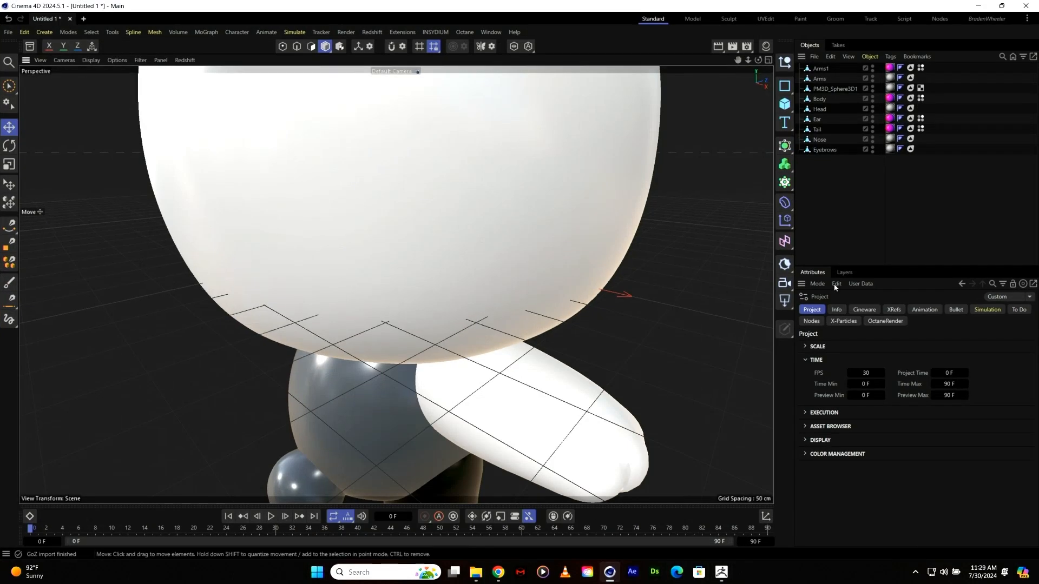
click(920, 129)
right_click(555, 222)
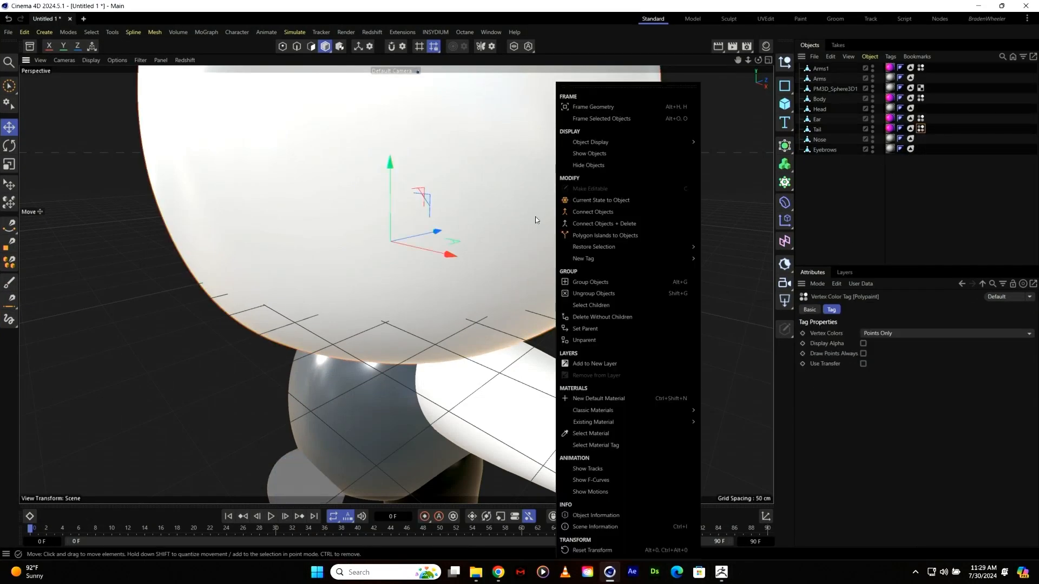
click(729, 218)
Reset the perspective view to its default framing and examine the imported panda's paw pads from below
alt+drag(477, 241, 570, 209)
alt+right_drag(570, 209, 599, 262)
alt+drag(598, 264, 552, 228)
alt+drag(729, 118, 544, 218)
key(f)
click(40, 60)
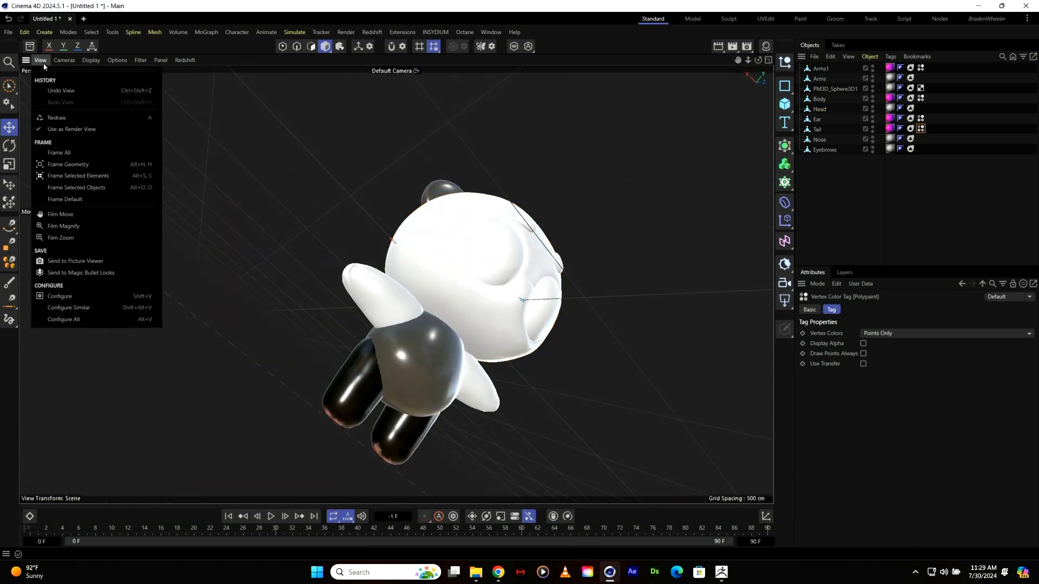
click(74, 202)
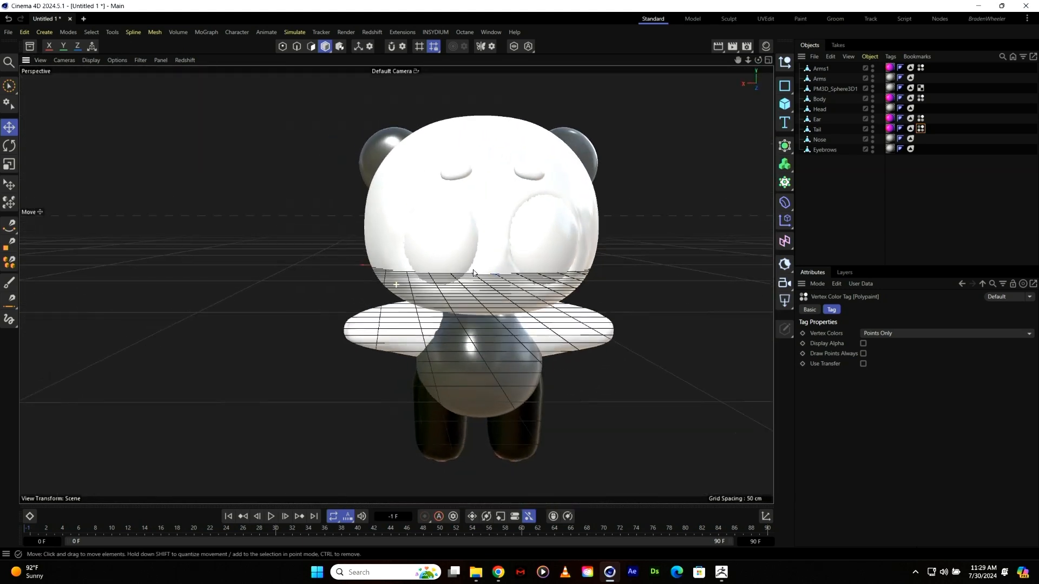
alt+drag(578, 457, 624, 211)
alt+middle_drag(589, 362, 531, 271)
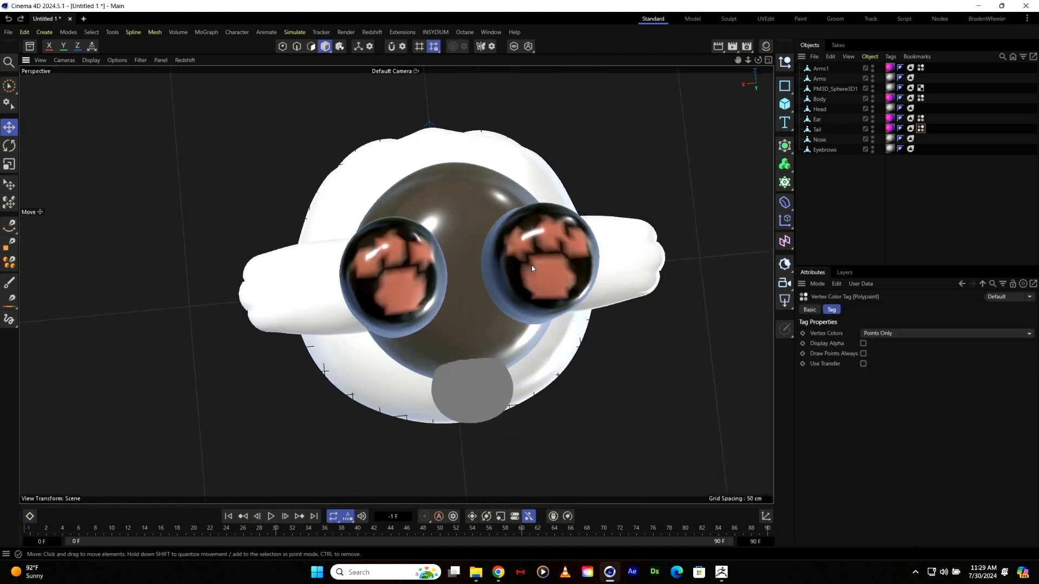
Select the Arms1 object and inspect its vertex color tag and material tag
click(817, 129)
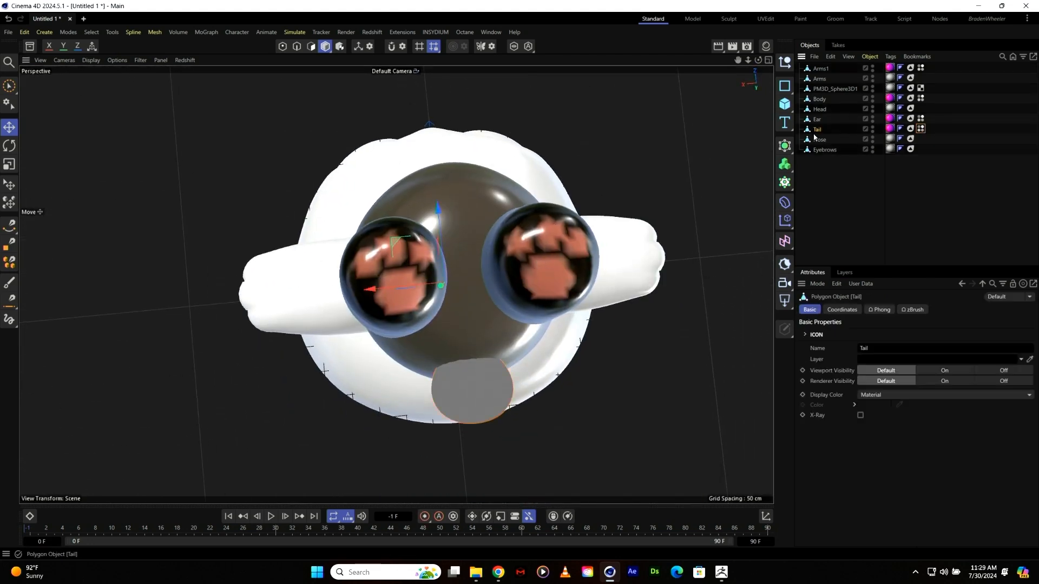
click(819, 79)
click(820, 68)
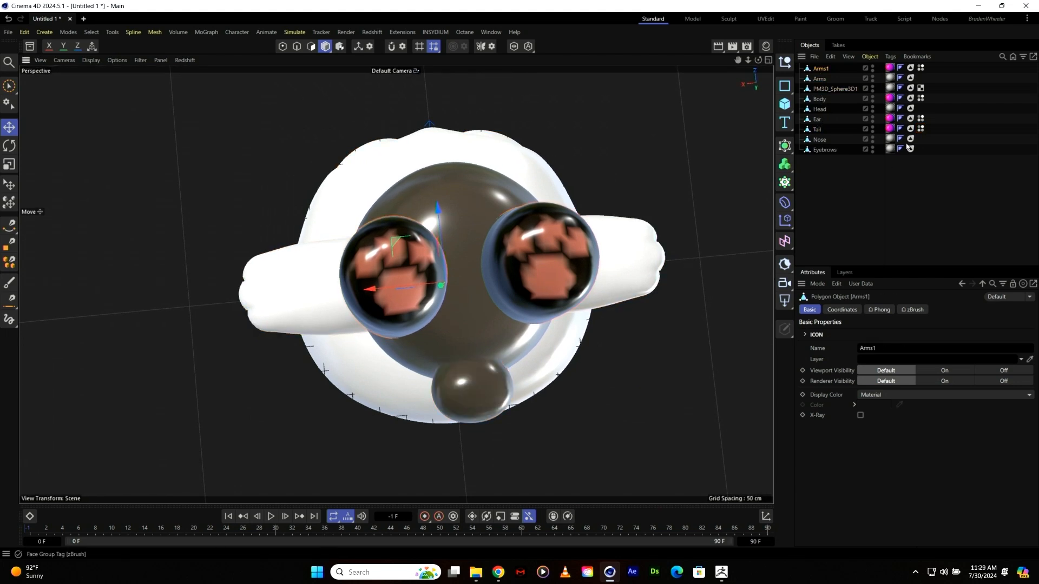
click(889, 68)
double_click(891, 70)
click(921, 68)
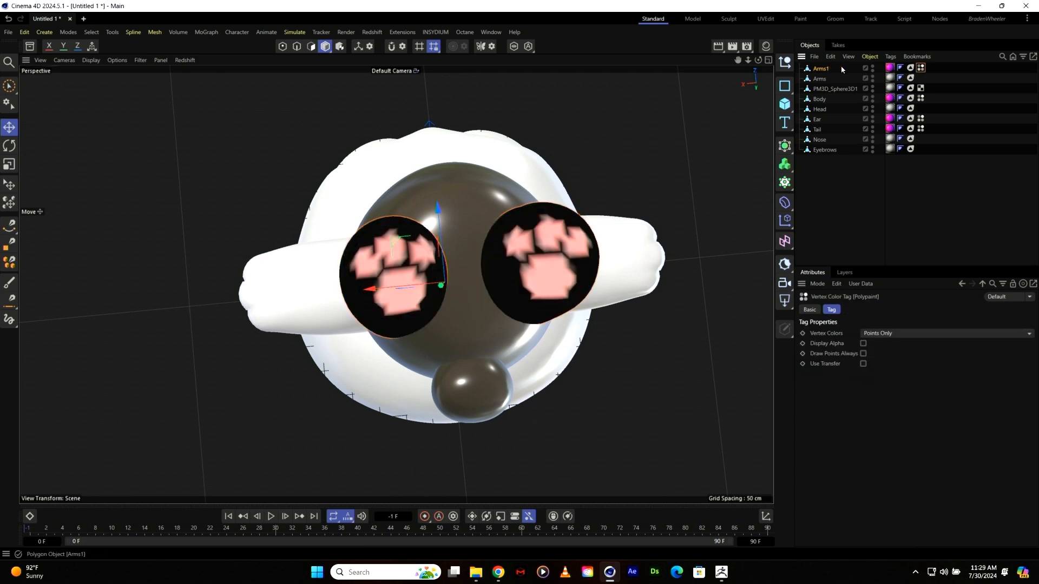
click(890, 68)
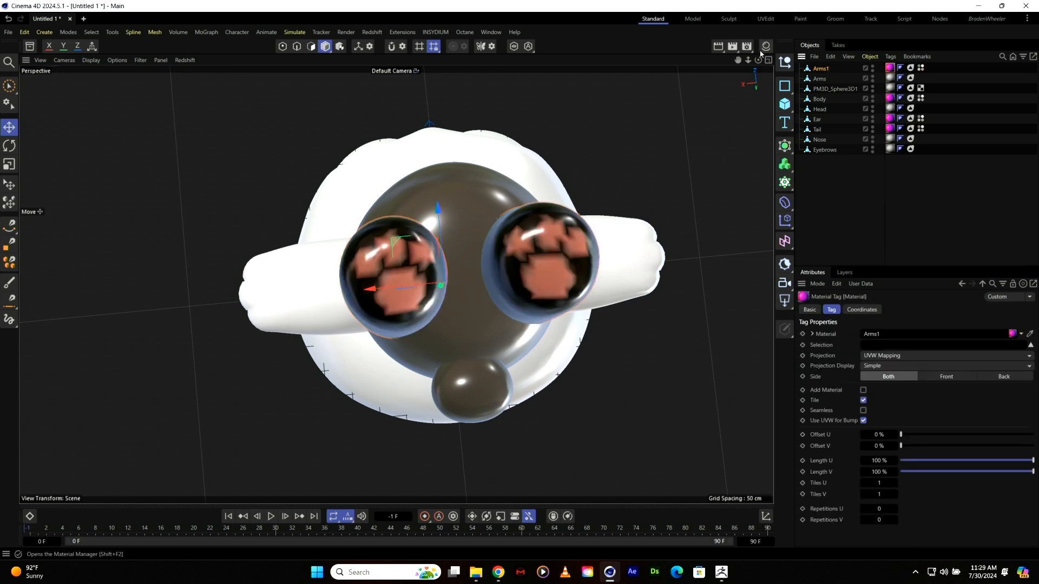
Open the Arms1 material in the Node Editor and compare its Vertex Attribute node with the object's Polypaint tag
click(766, 46)
double_click(716, 96)
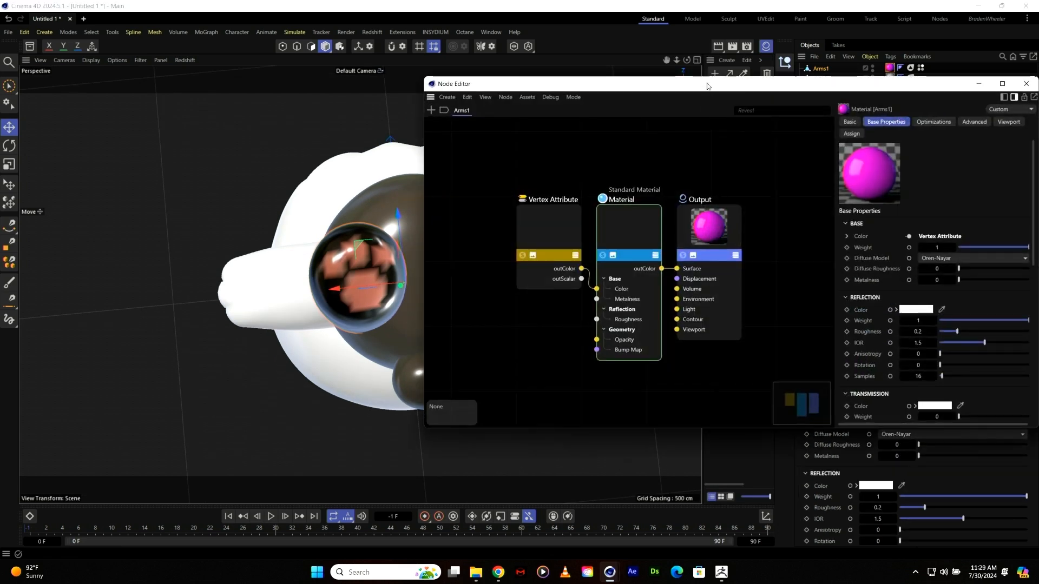
drag(473, 238, 440, 255)
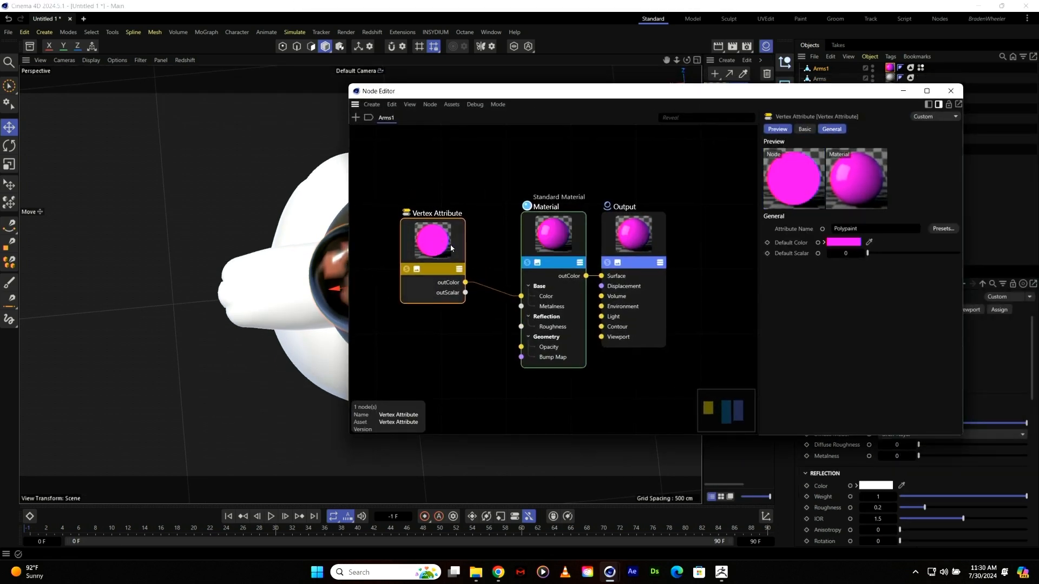
drag(805, 91, 629, 115)
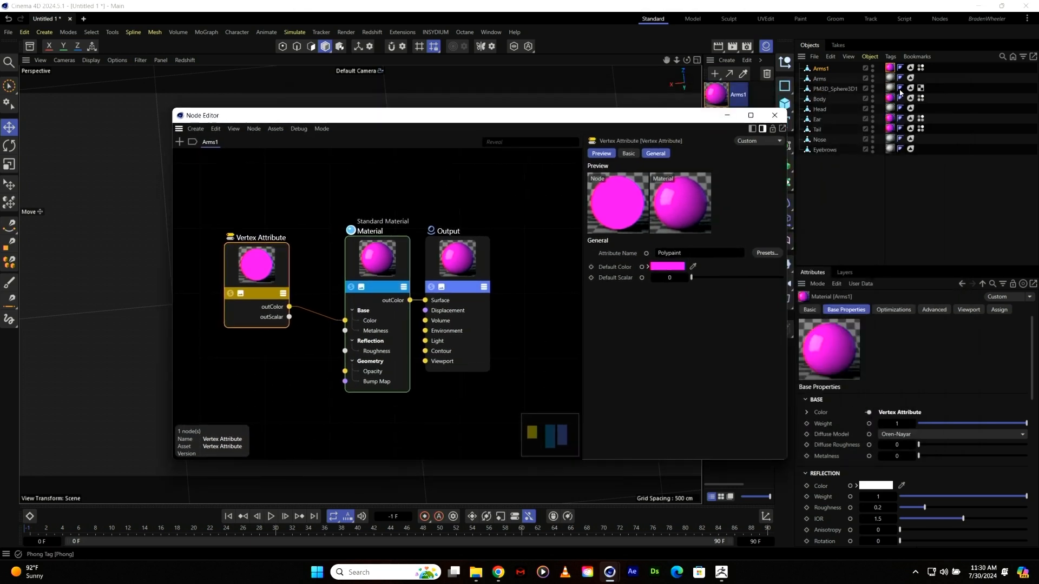
click(921, 68)
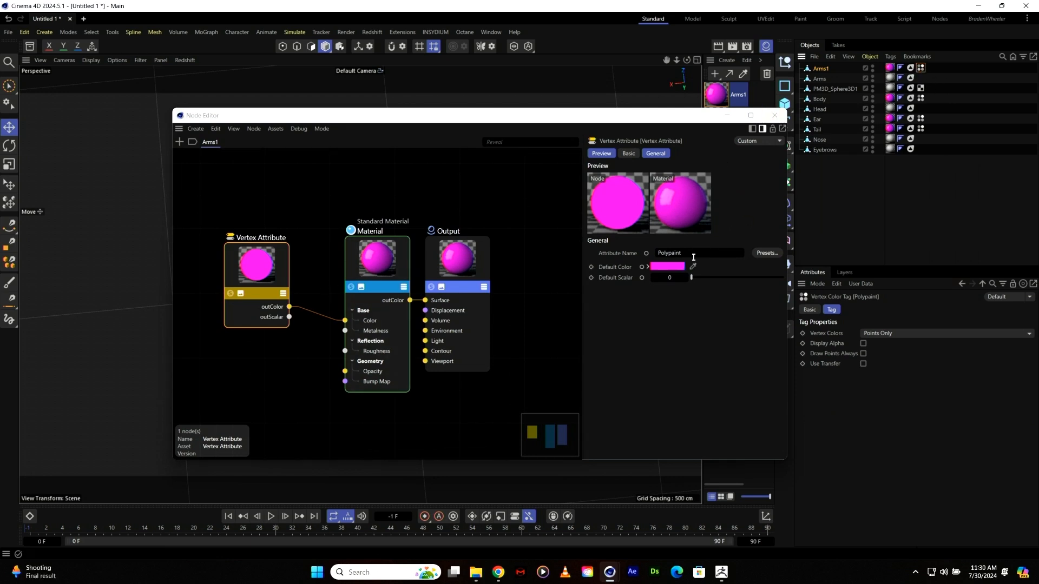
Close the Node Editor and start the Redshift IPR in the perspective view to preview the polypaint colors
drag(382, 264, 366, 264)
click(774, 115)
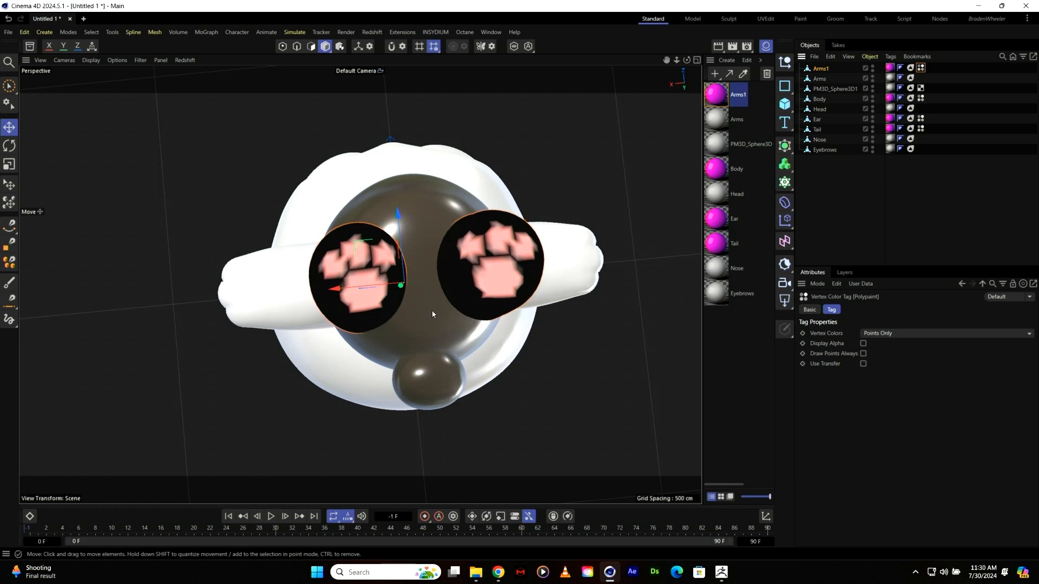
click(185, 60)
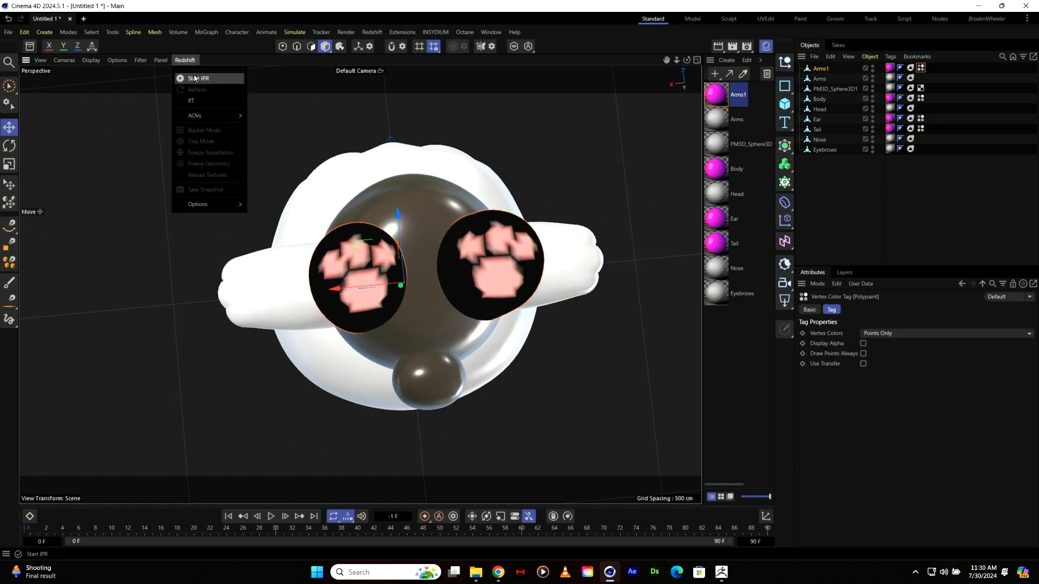
click(193, 80)
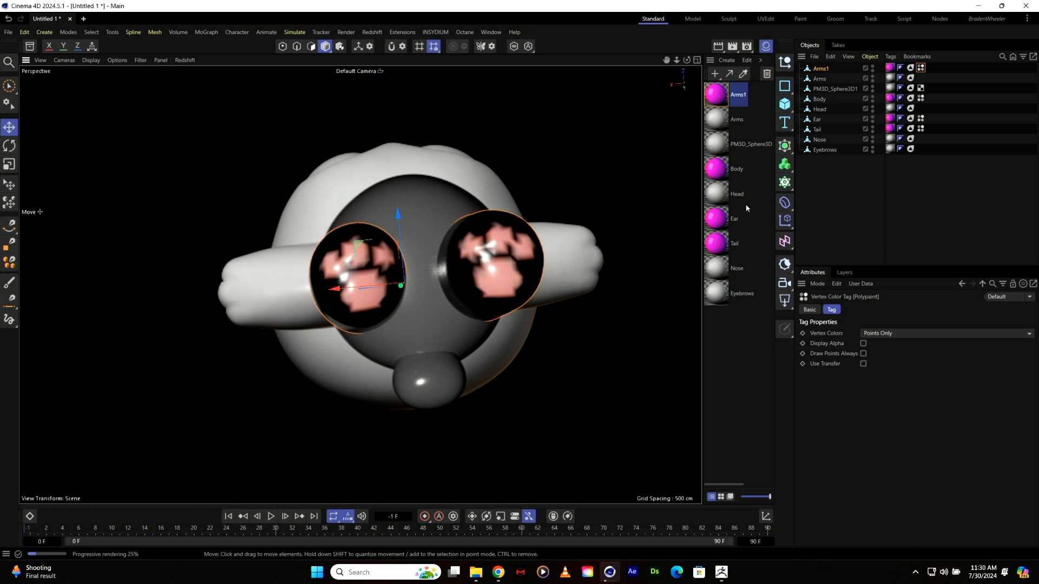
Select the Arms1 object and examine the live-rendered panda from the front
click(826, 69)
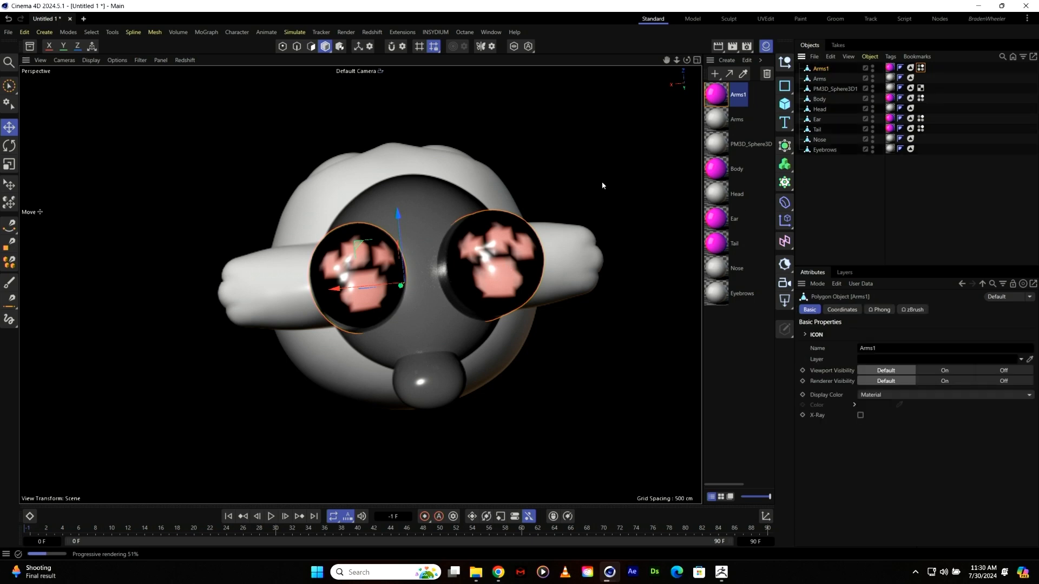
drag(570, 213, 580, 241)
key(ctrl+z)
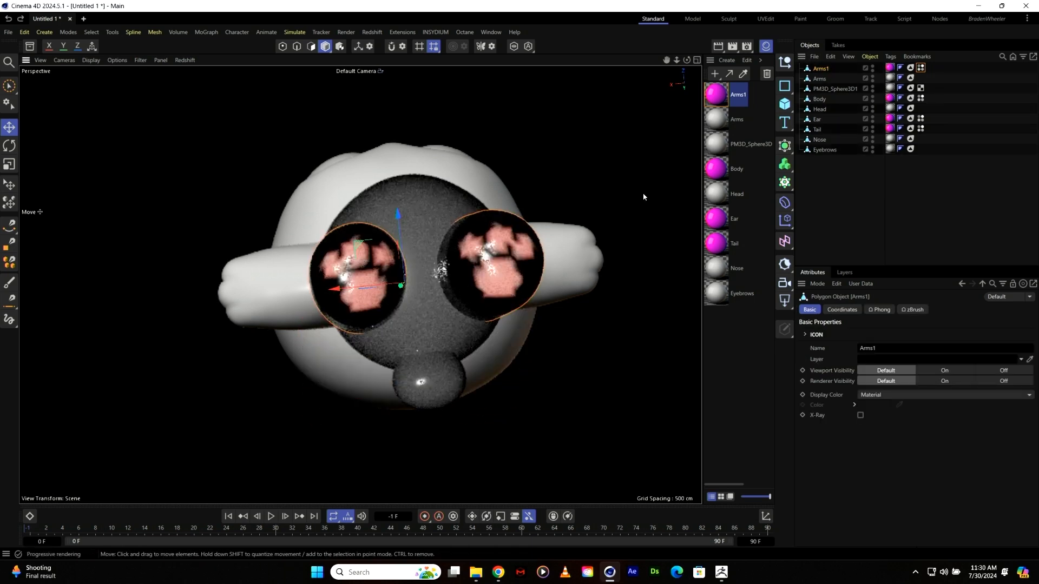
alt+drag(630, 195, 570, 274)
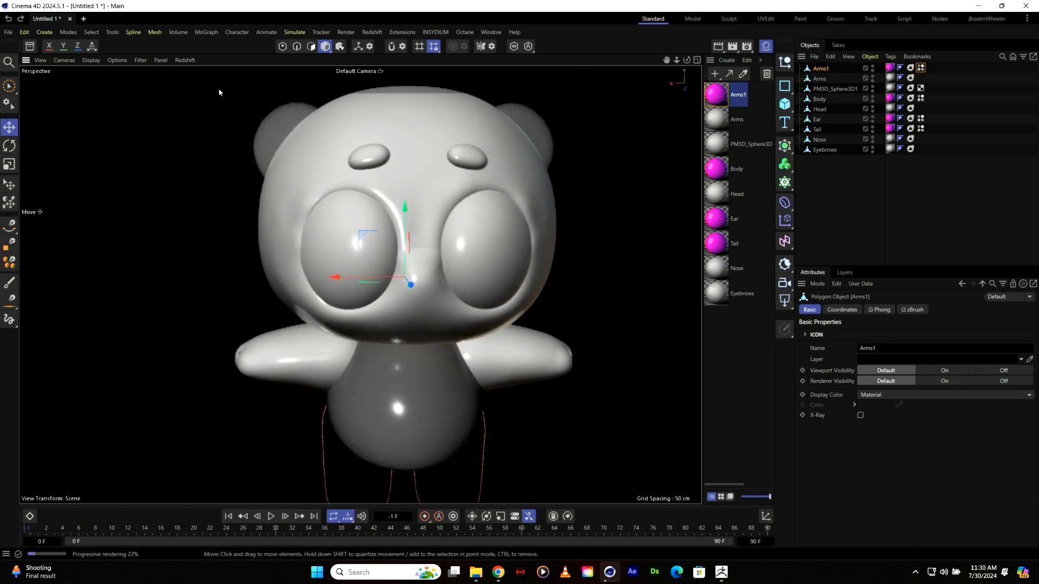
Stop the Redshift IPR and hide the Material Manager to enlarge the viewport
click(191, 59)
click(202, 107)
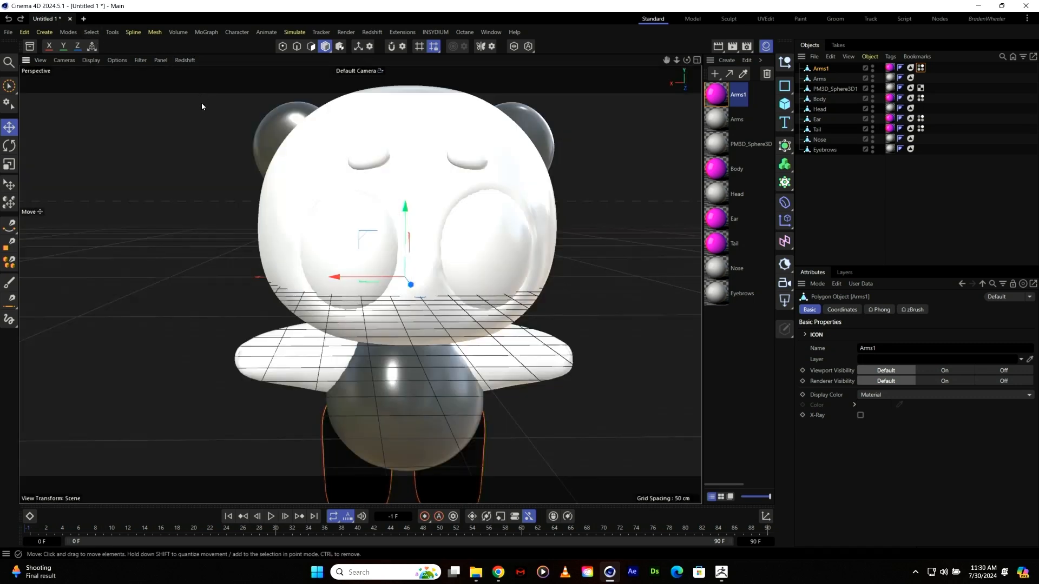
click(765, 47)
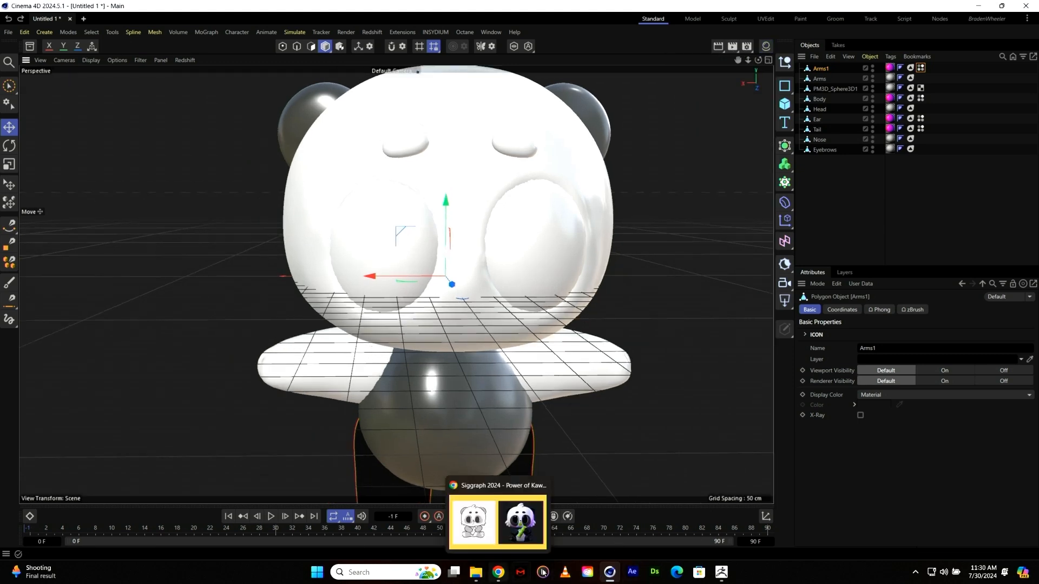
Switch to the Chrome presentation to view the panda sketch and finished render side by side
click(496, 577)
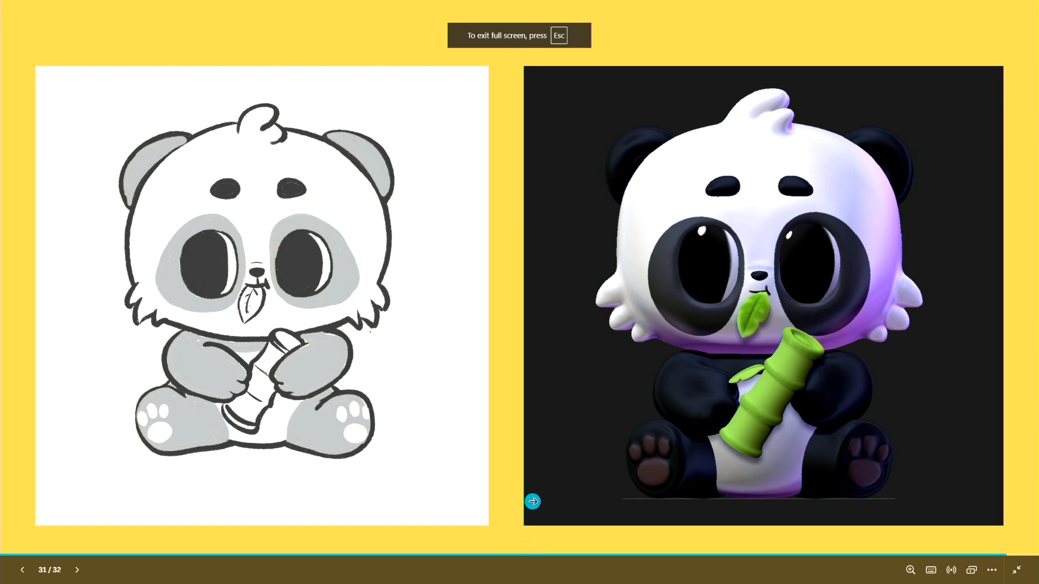